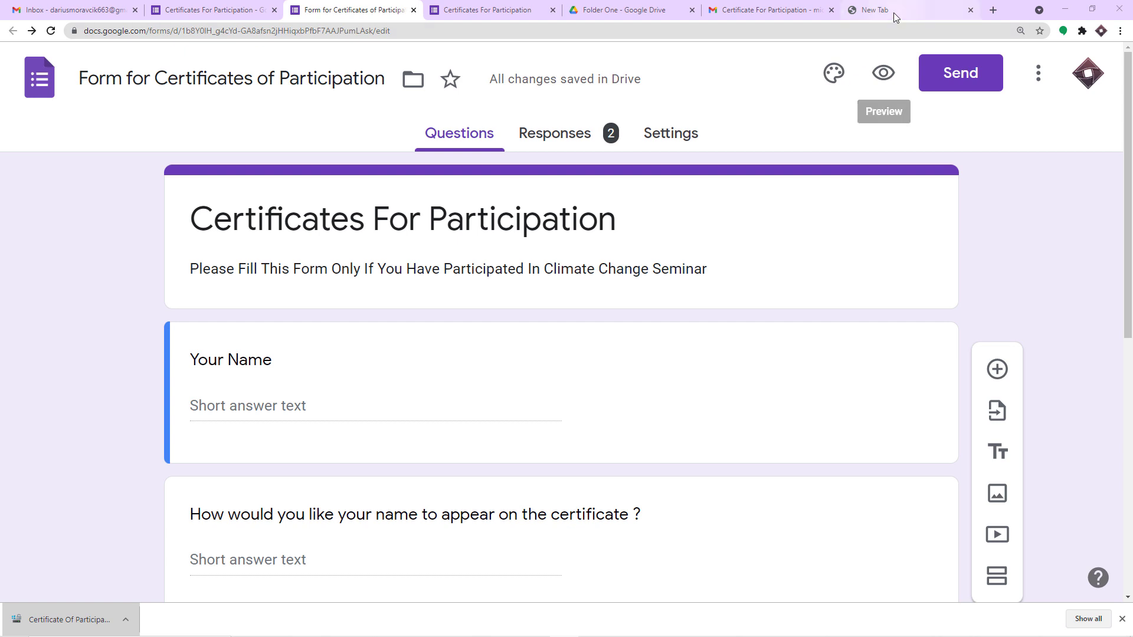
Step: Switch from the Certificates For Participation form to a blank new browser tab
left_click(893, 13)
Step: Go to pabbly.com and open the account's All Apps page down to the Connect card
type("pabbly.com")
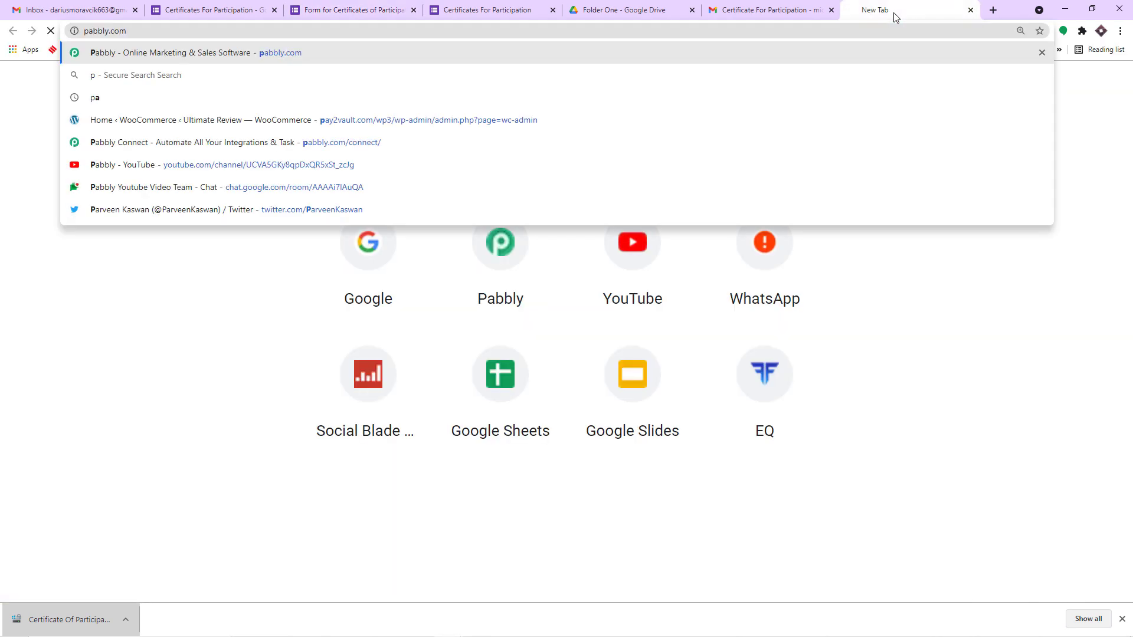
key("Return")
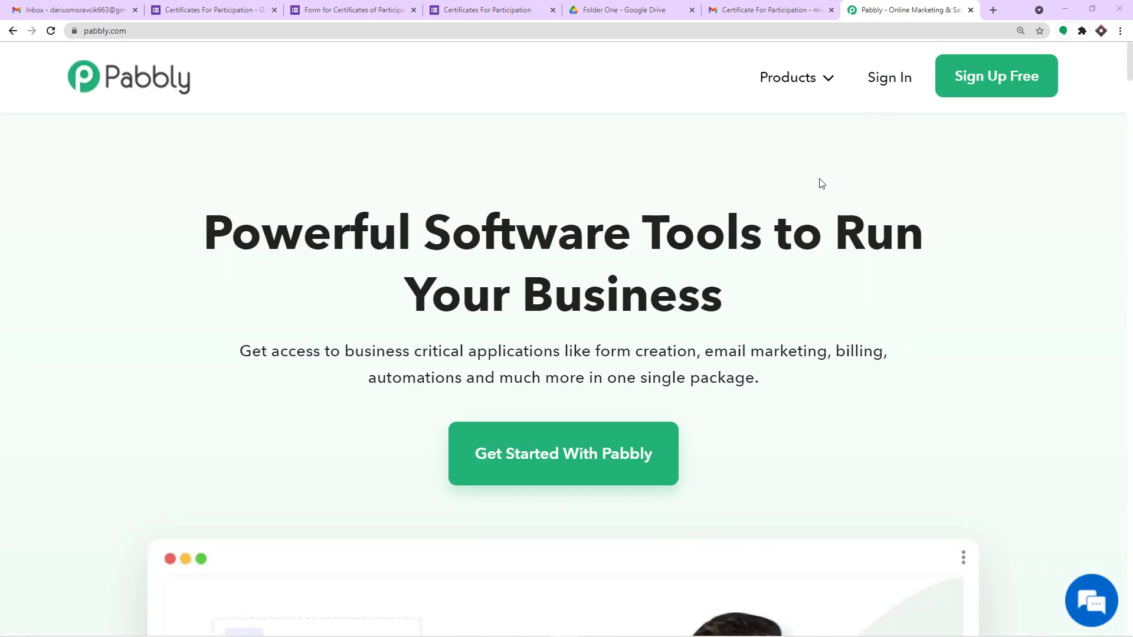
mouse_move(813, 84)
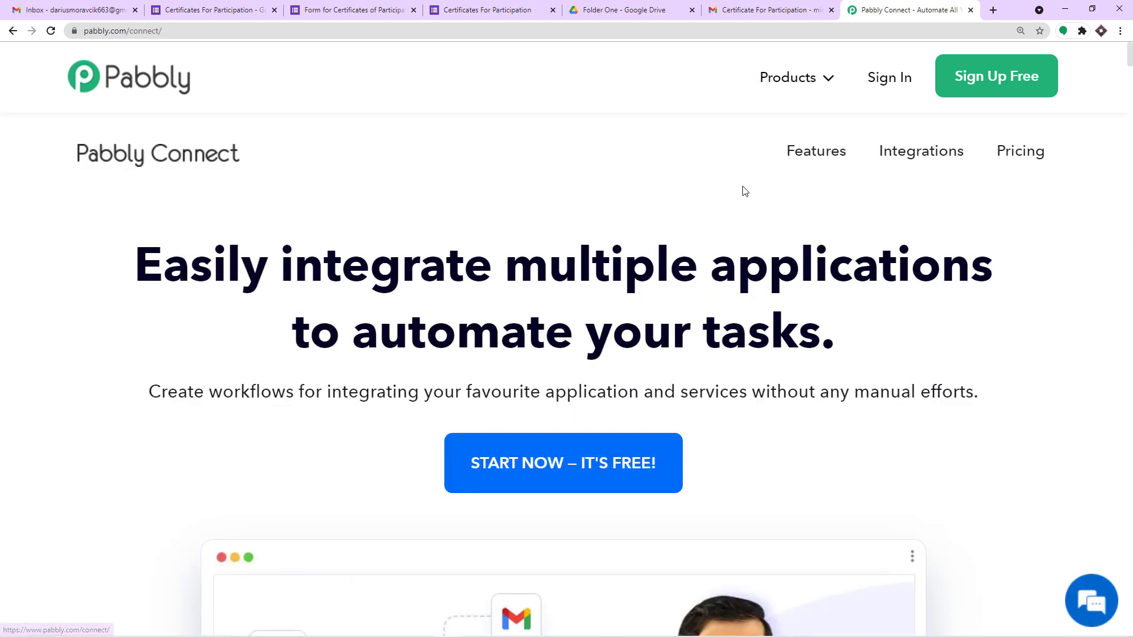
left_click(966, 87)
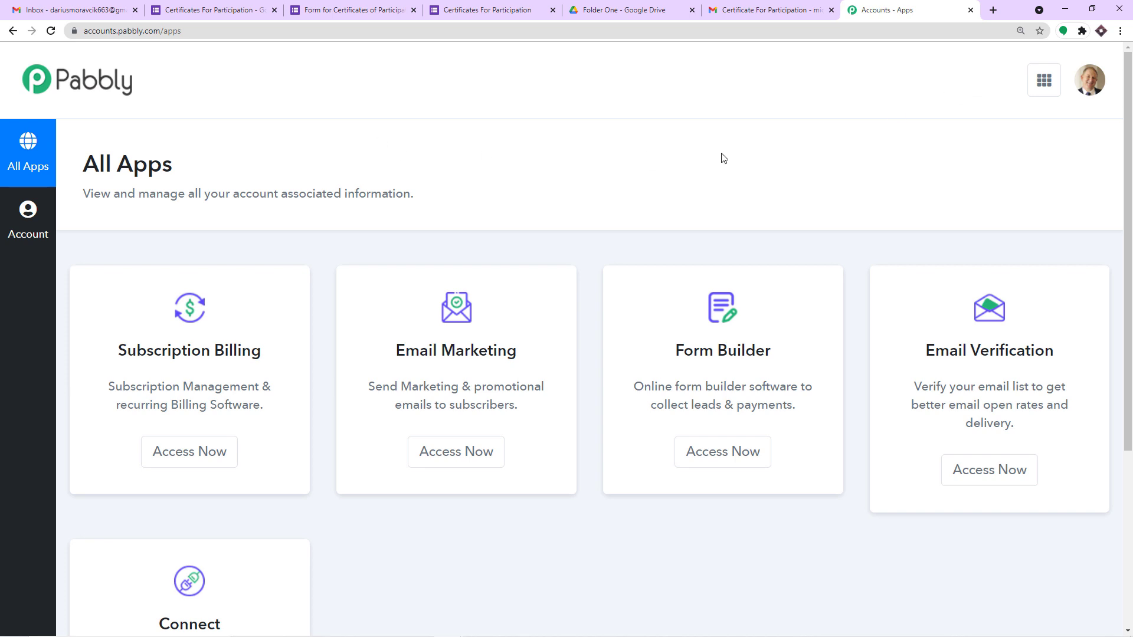
scroll(724, 157, "down", 4)
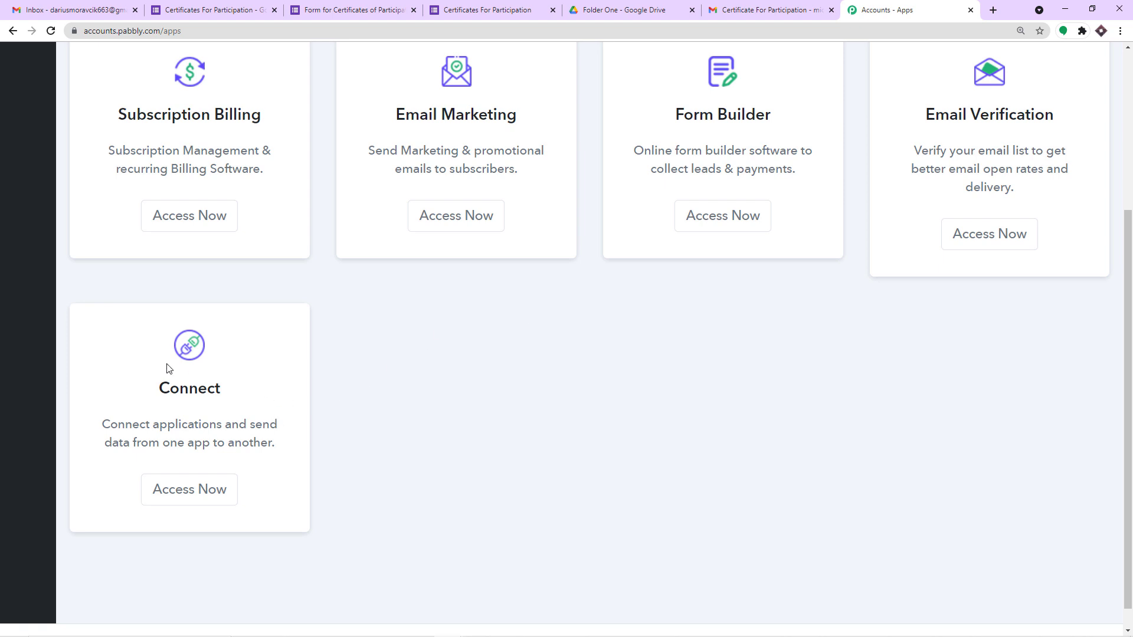
Step: Open Pabbly Connect and create the workflow 'Google Forms to Google Slides to Google Drive to Gmail'
left_click(172, 488)
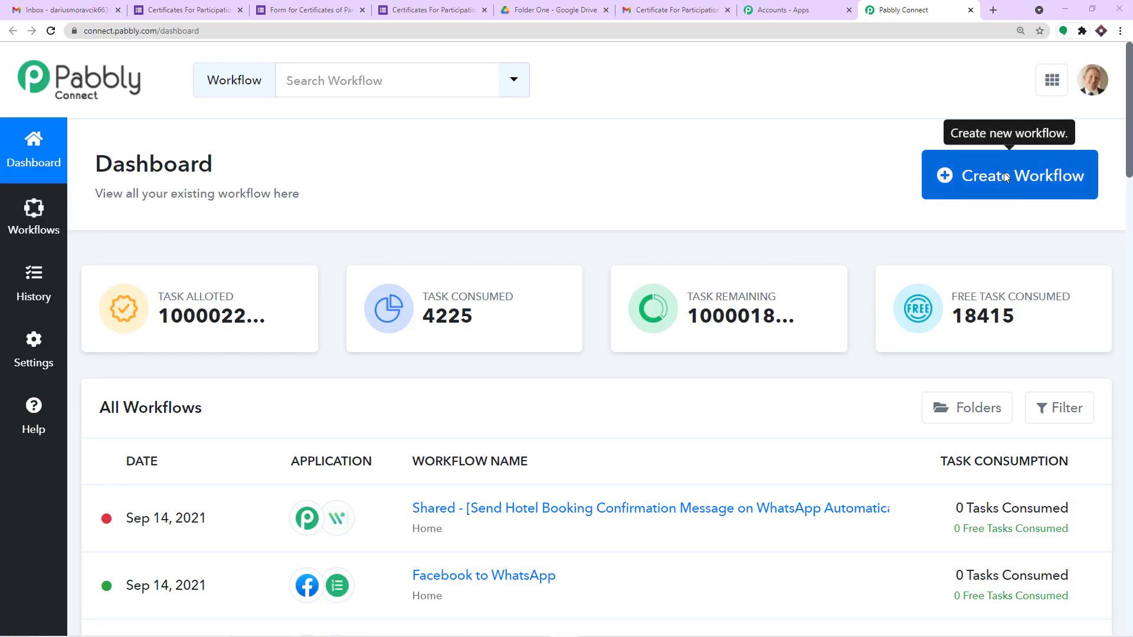
left_click(1006, 177)
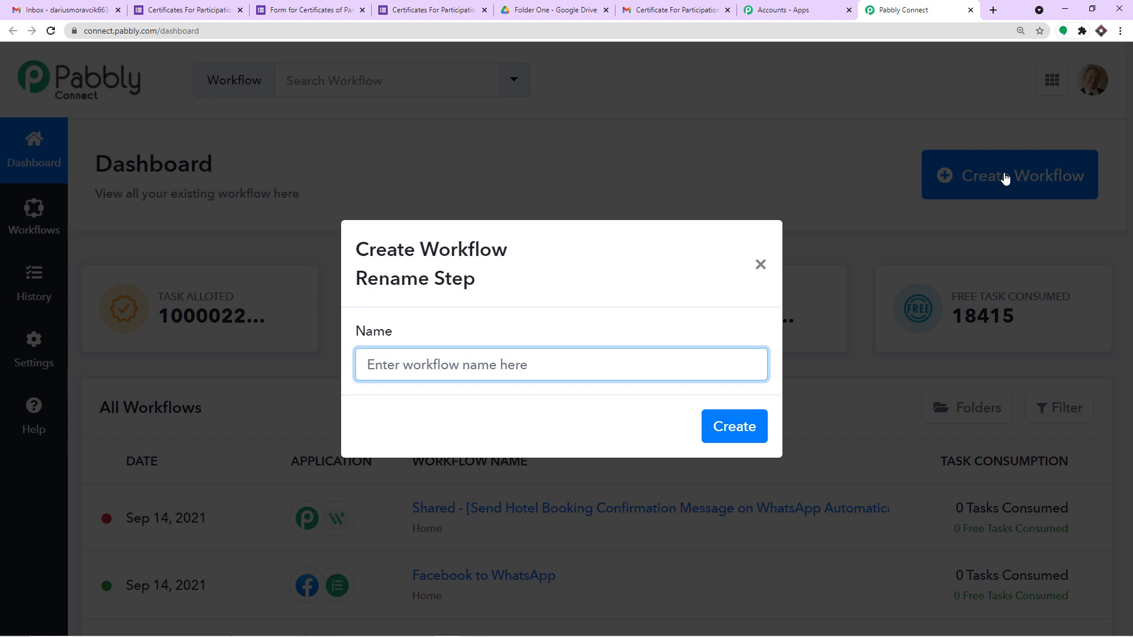
type("Google ")
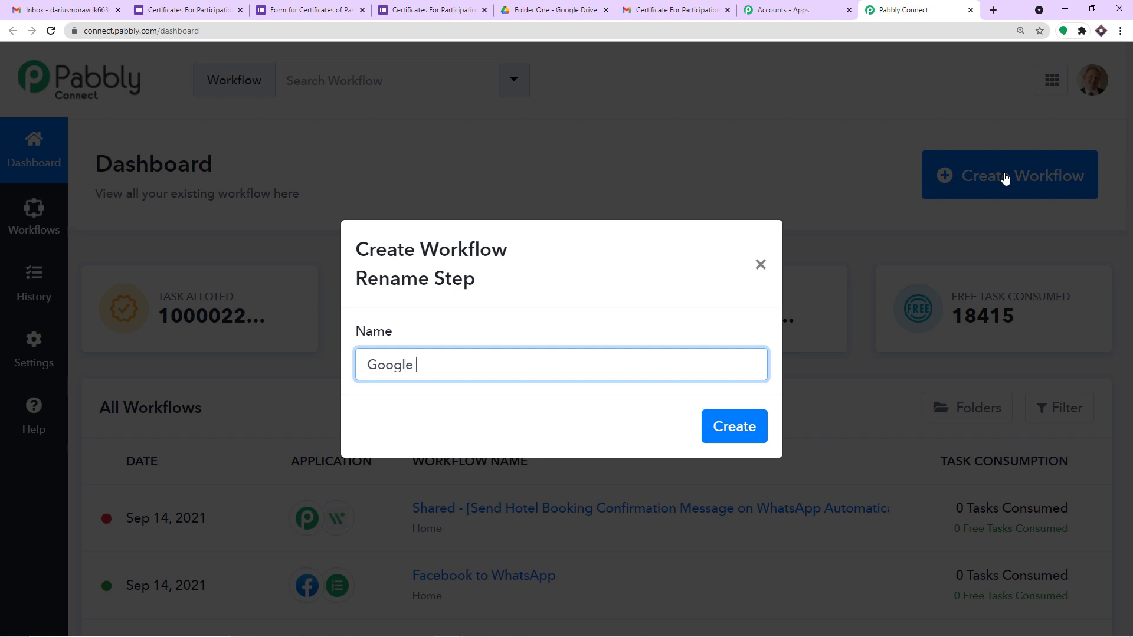
type("Forms to Google Slides")
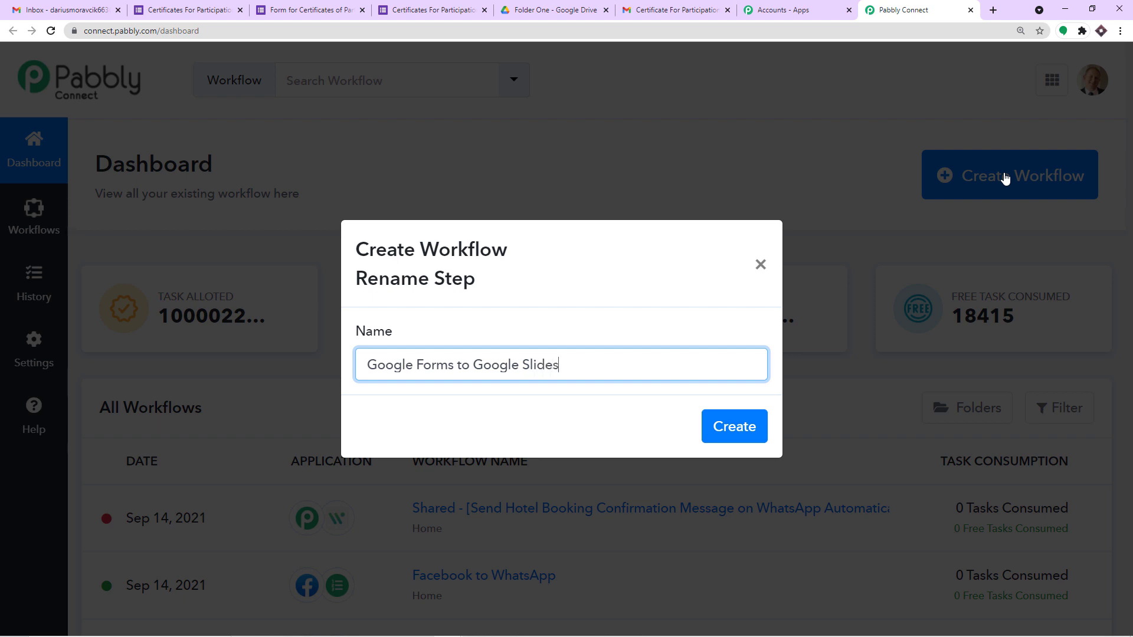
type(" oTO")
key("BackSpace")
key("BackSpace")
type("to Google Drive to Gmail")
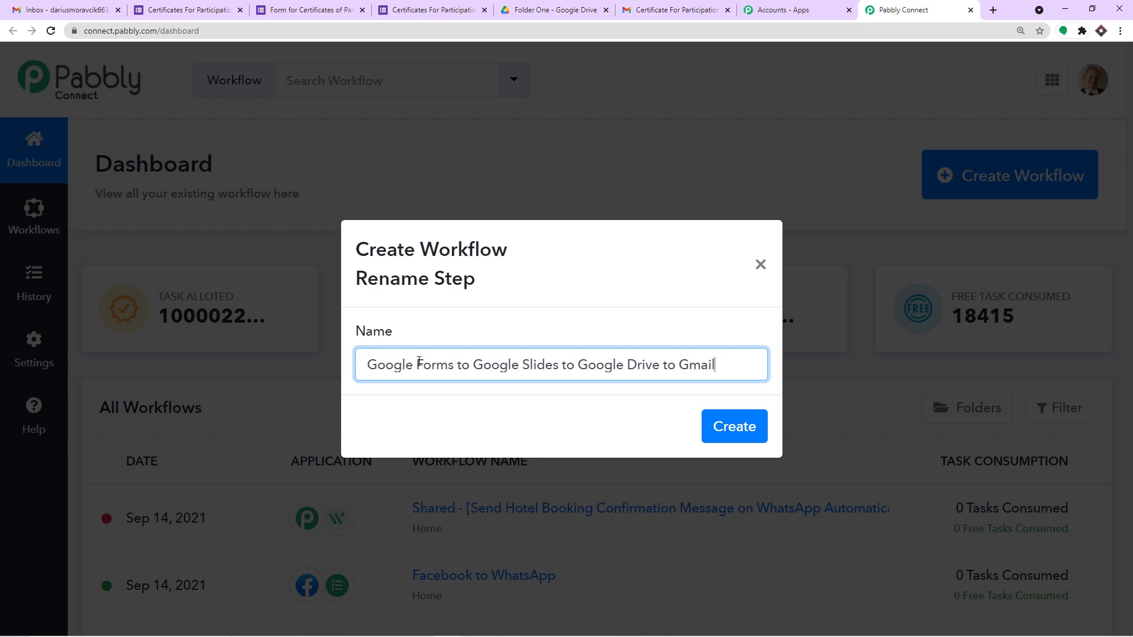
left_click(734, 426)
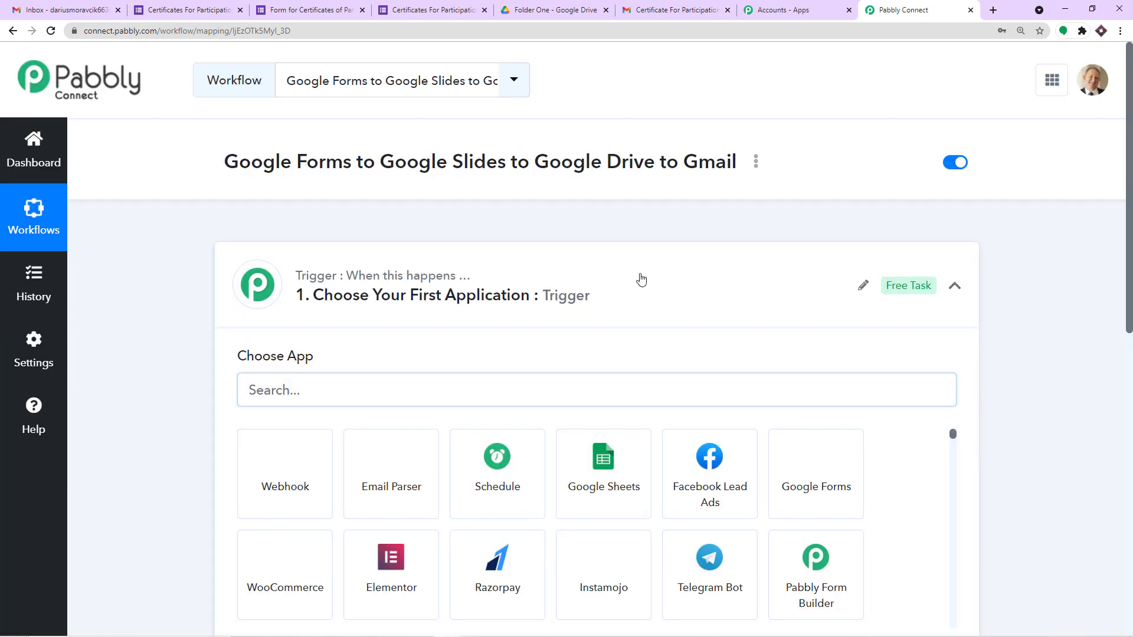
Step: Search 'goog' and choose Google Forms as the trigger app
left_click(642, 279)
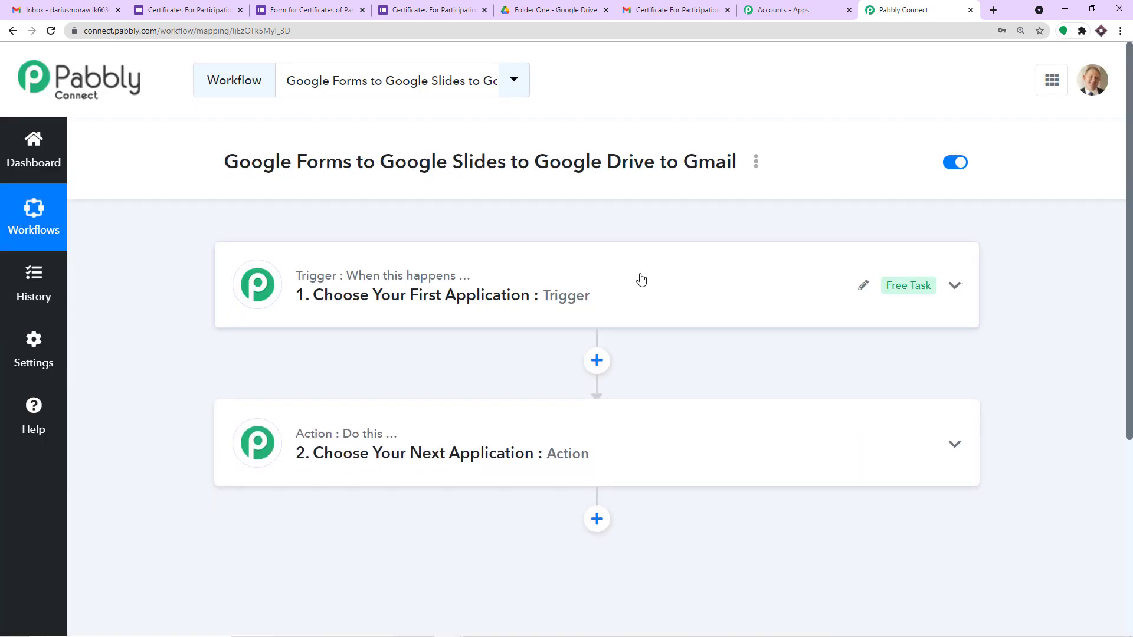
left_click(534, 298)
left_click(353, 396)
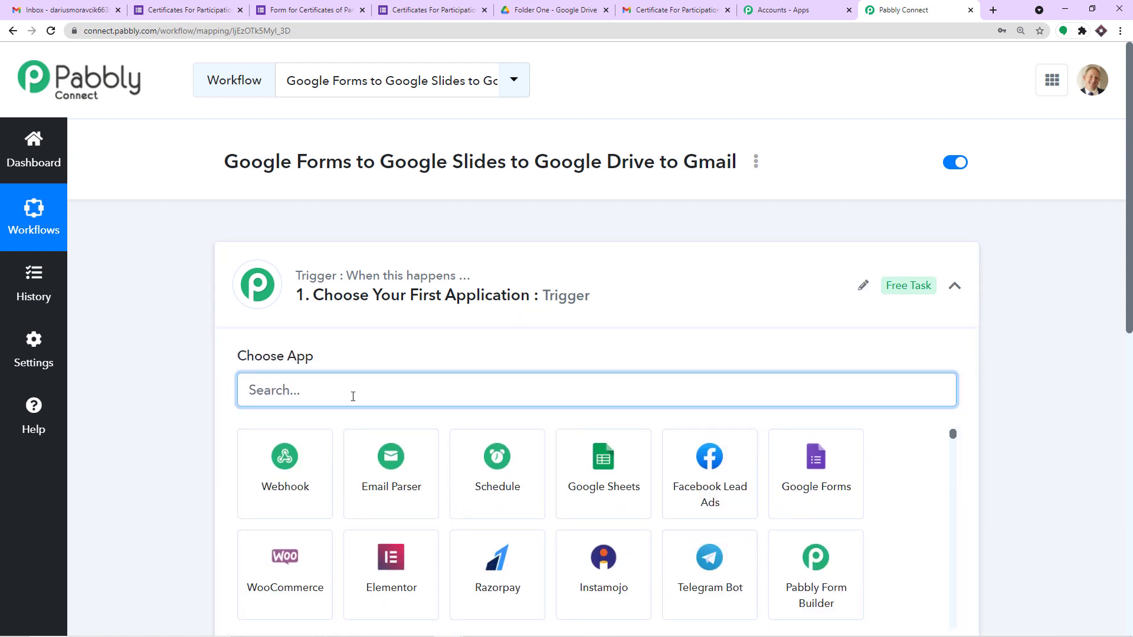
type("goog")
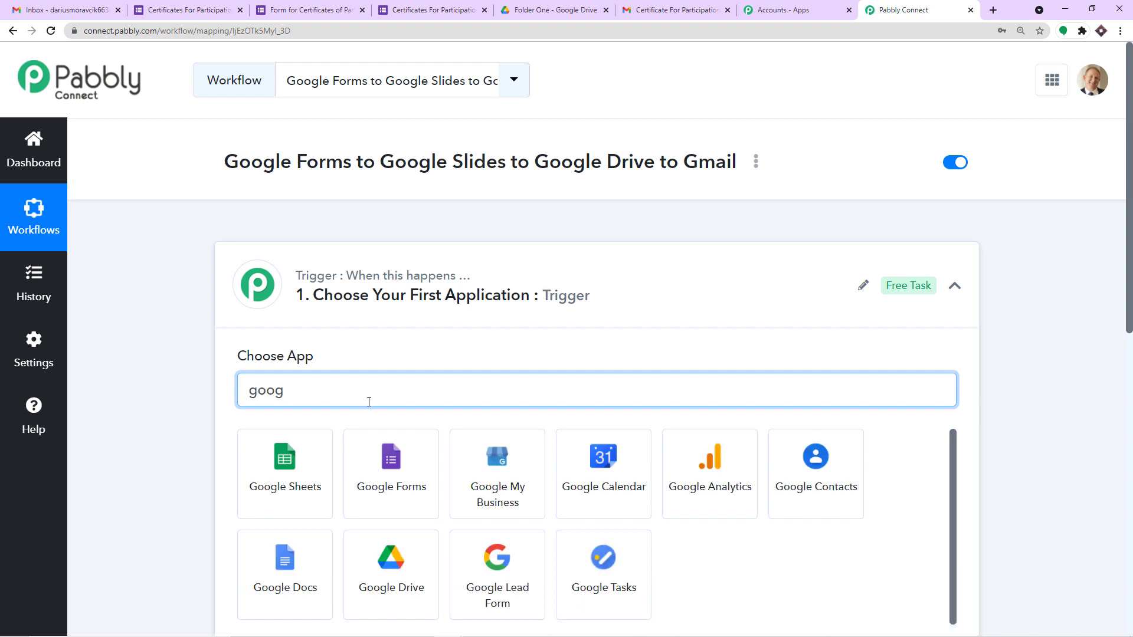
left_click(423, 479)
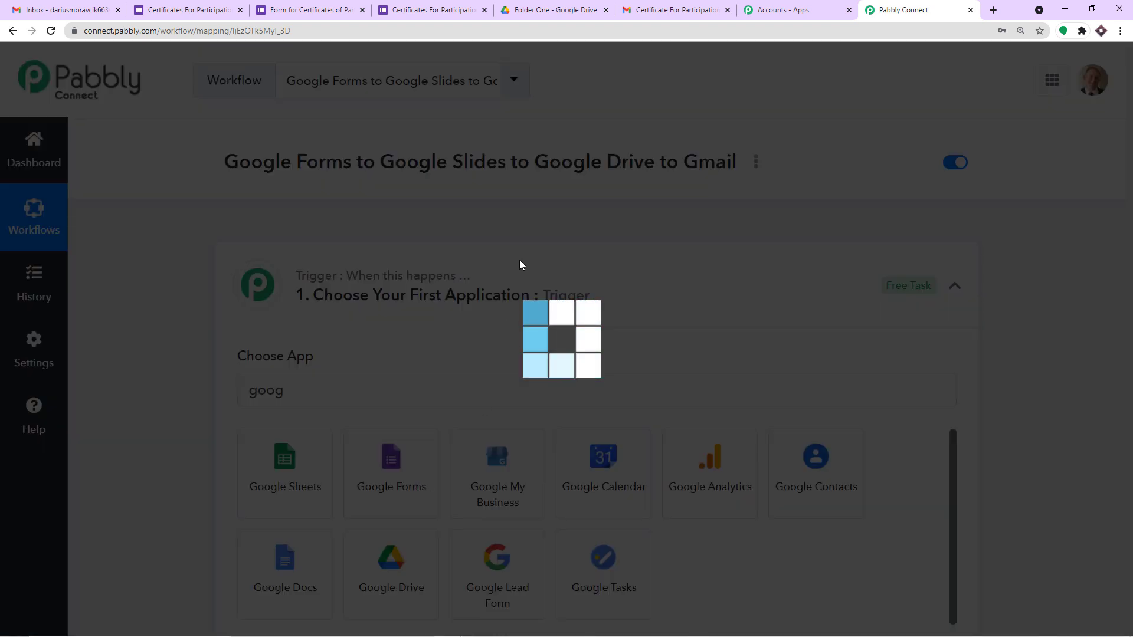
Step: Choose New Response in Spreadsheet as the Google Forms trigger event
scroll(450, 306, "down", 1)
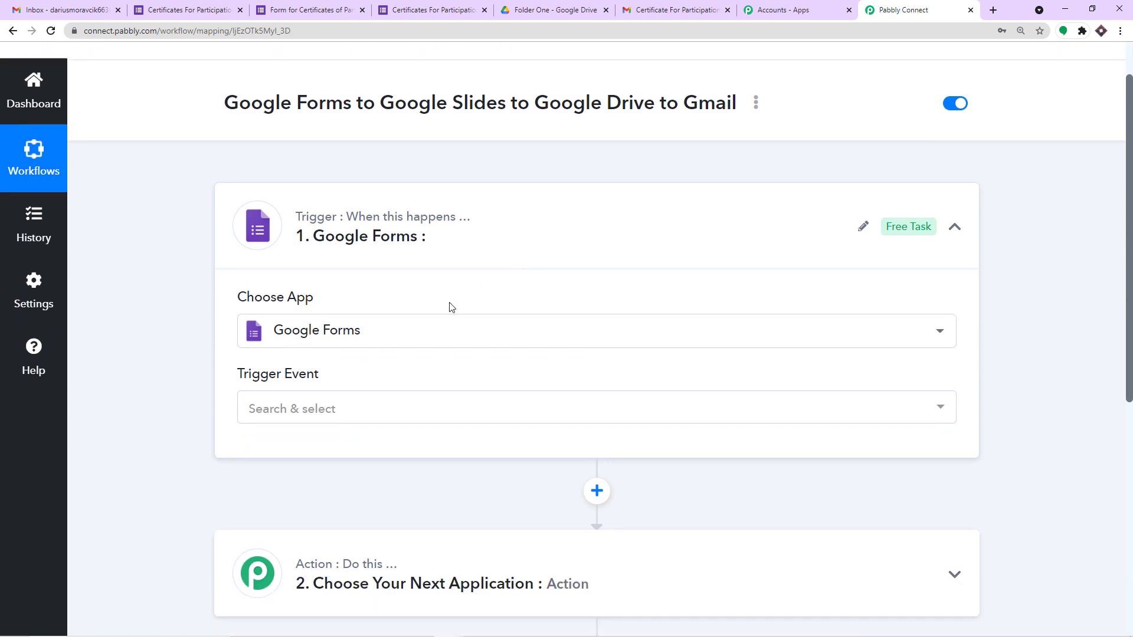
left_click(394, 406)
left_click(354, 480)
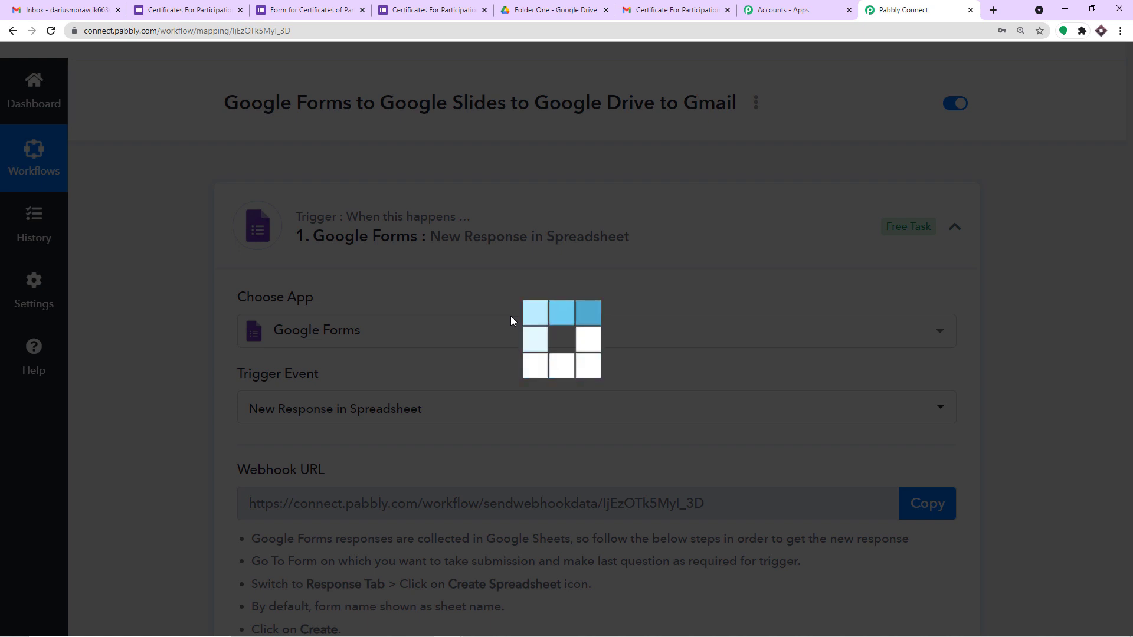
scroll(472, 321, "down", 4)
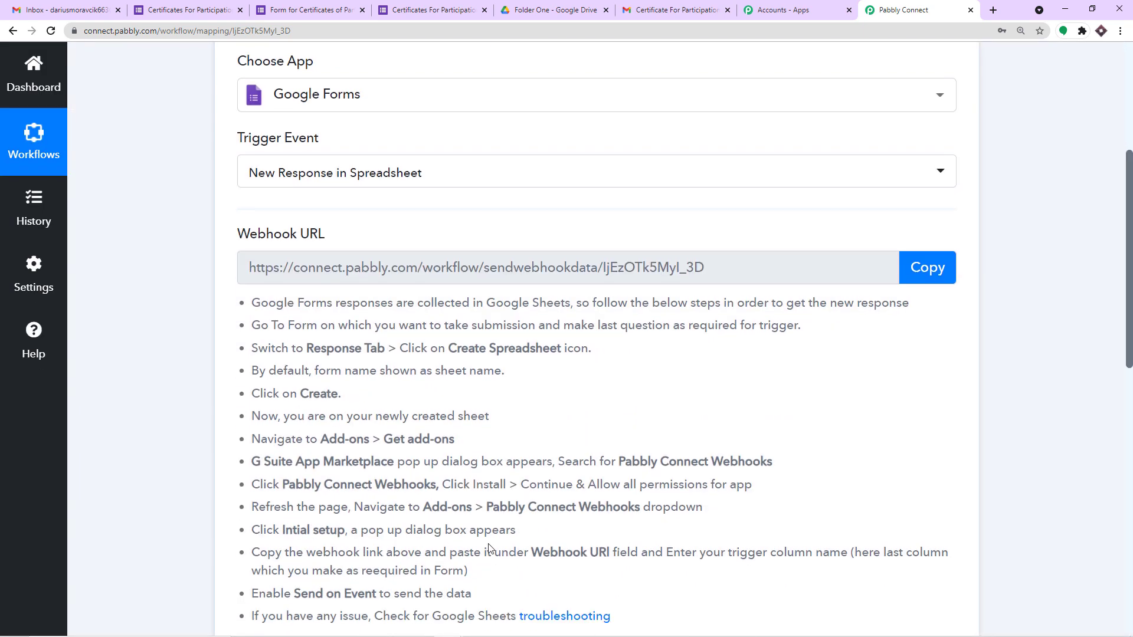
scroll(578, 482, "up", 2)
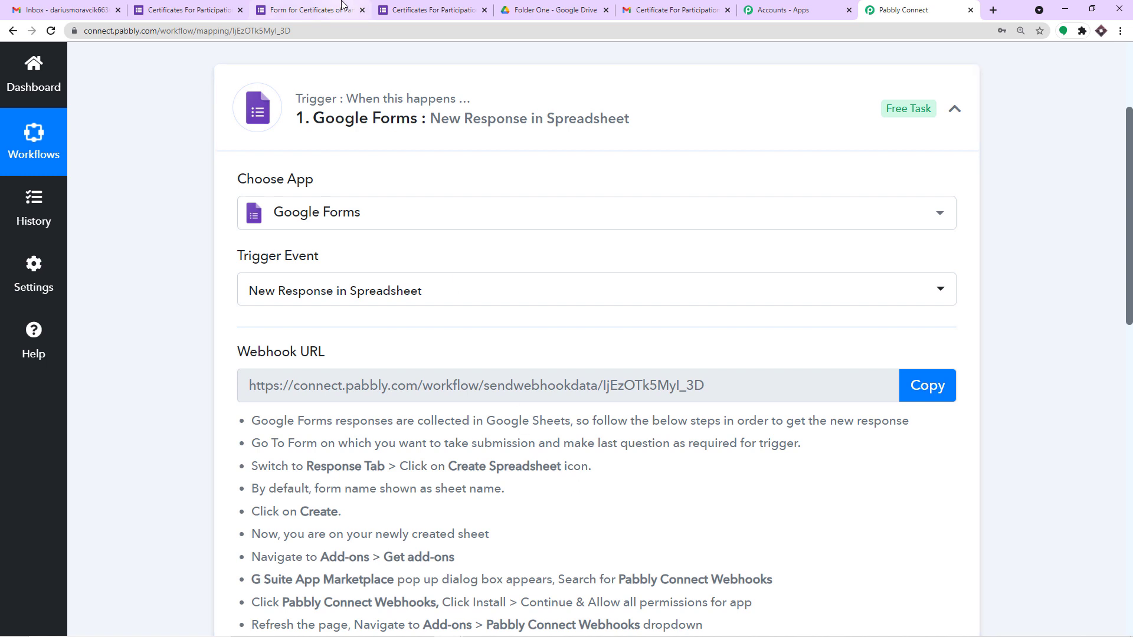
left_click(212, 6)
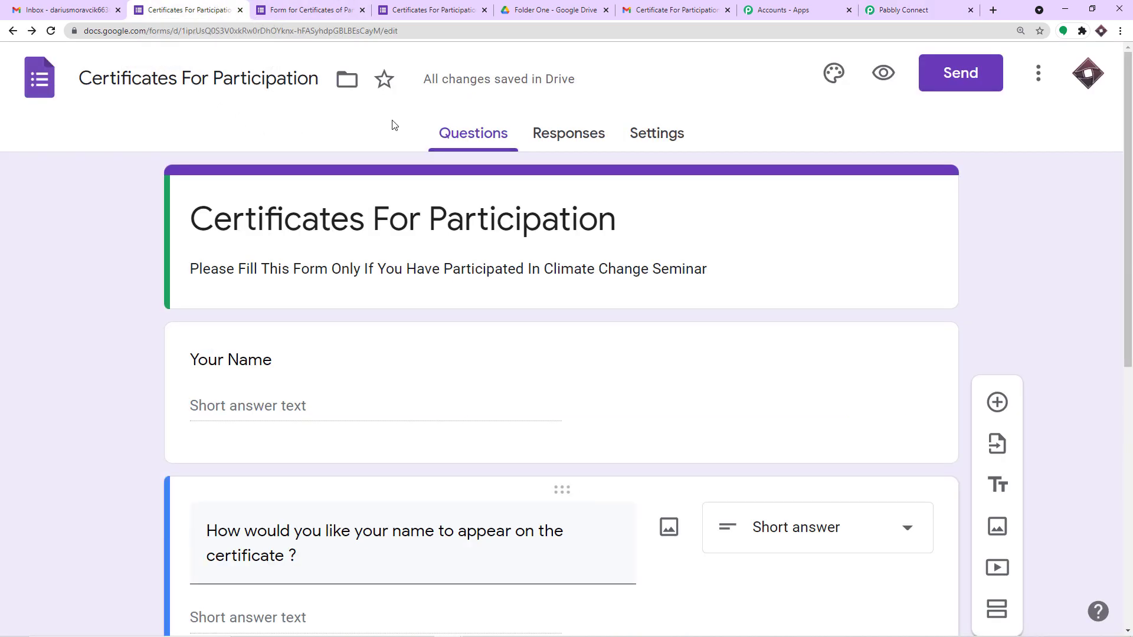
Step: Close the two duplicate Certificates For Participation form tabs
left_click(362, 10)
left_click(362, 10)
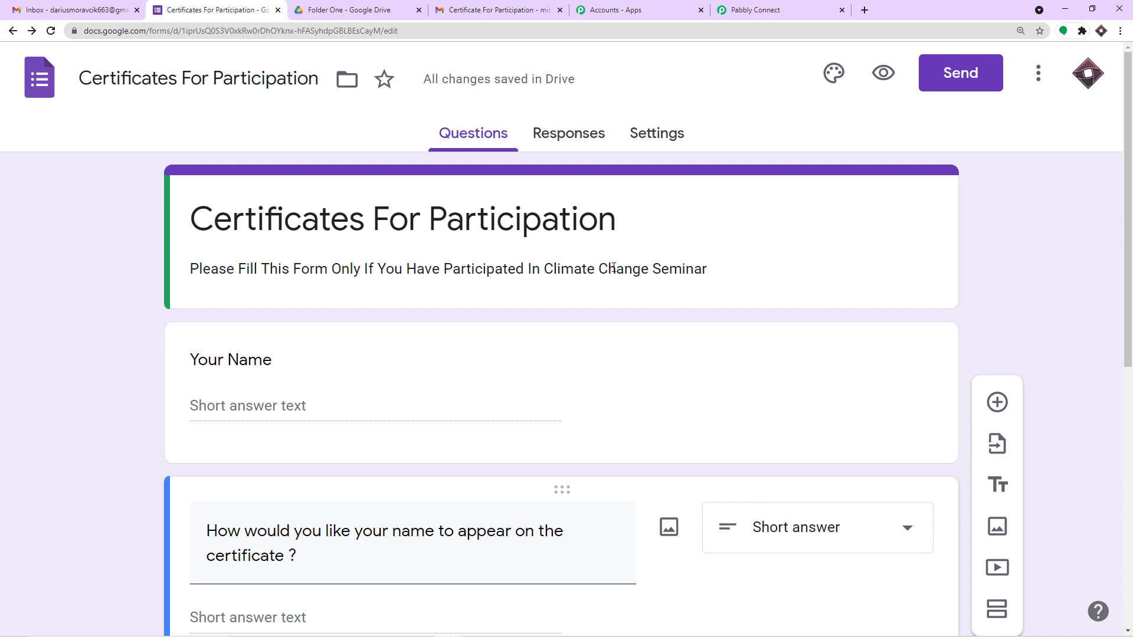
triple_click(548, 275)
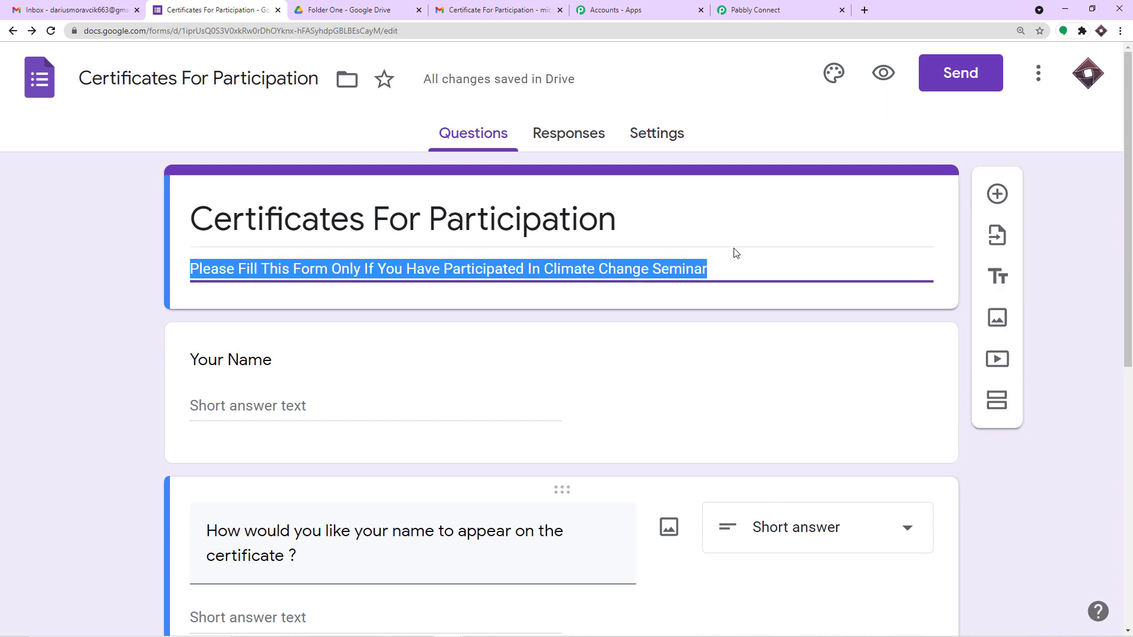
scroll(716, 259, "down", 4)
scroll(715, 264, "down", 4)
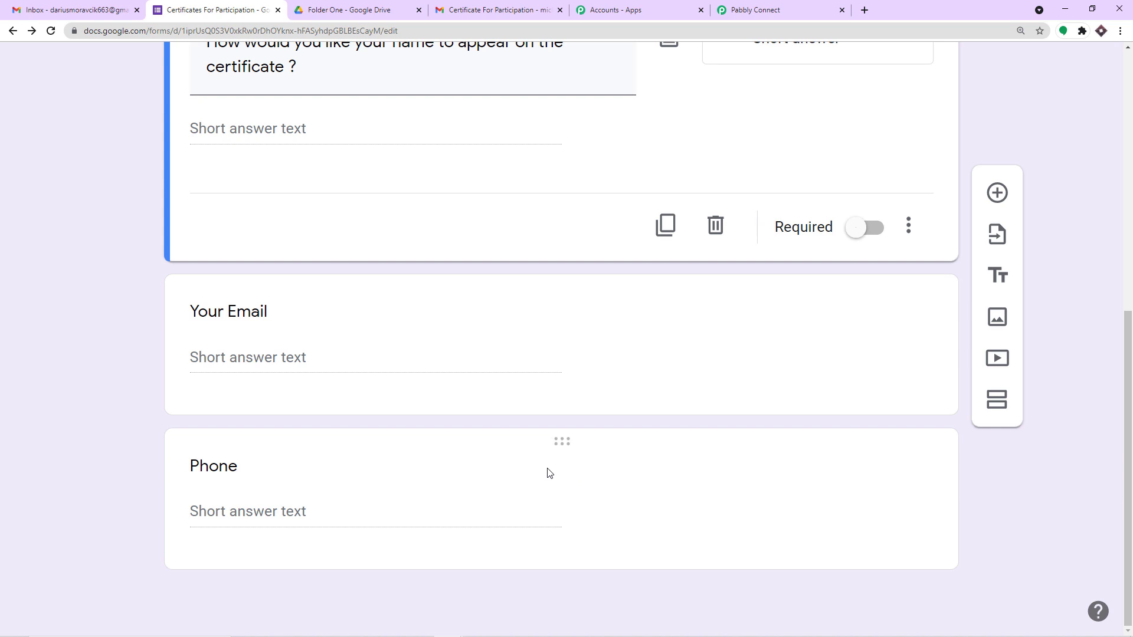
Step: Turn on Required for the form's Phone question
left_click(637, 470)
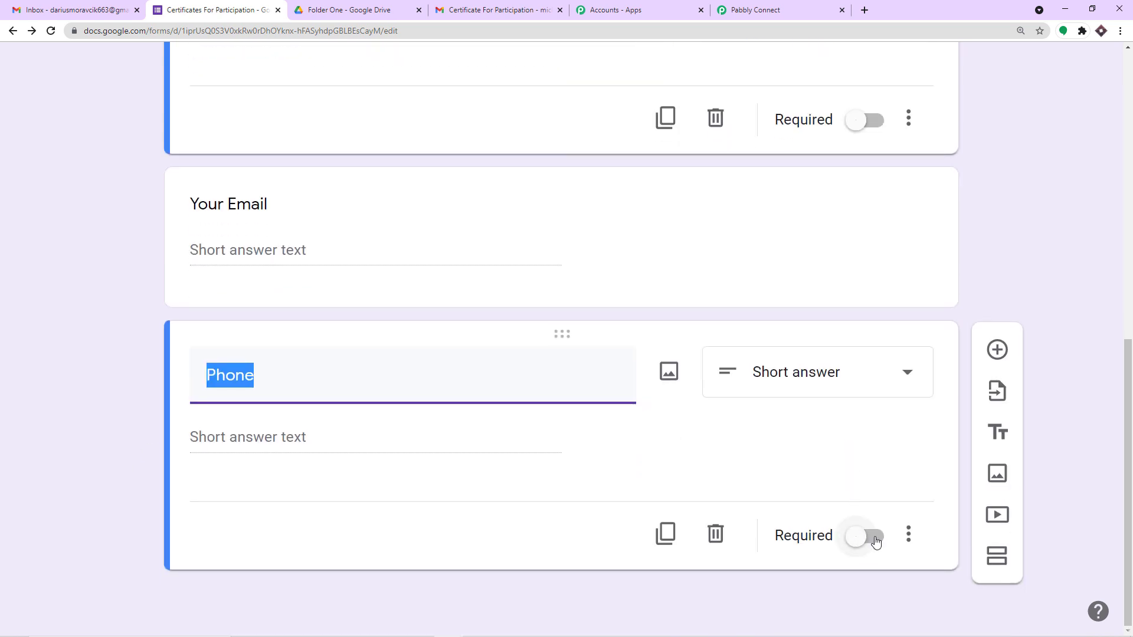
left_click(865, 543)
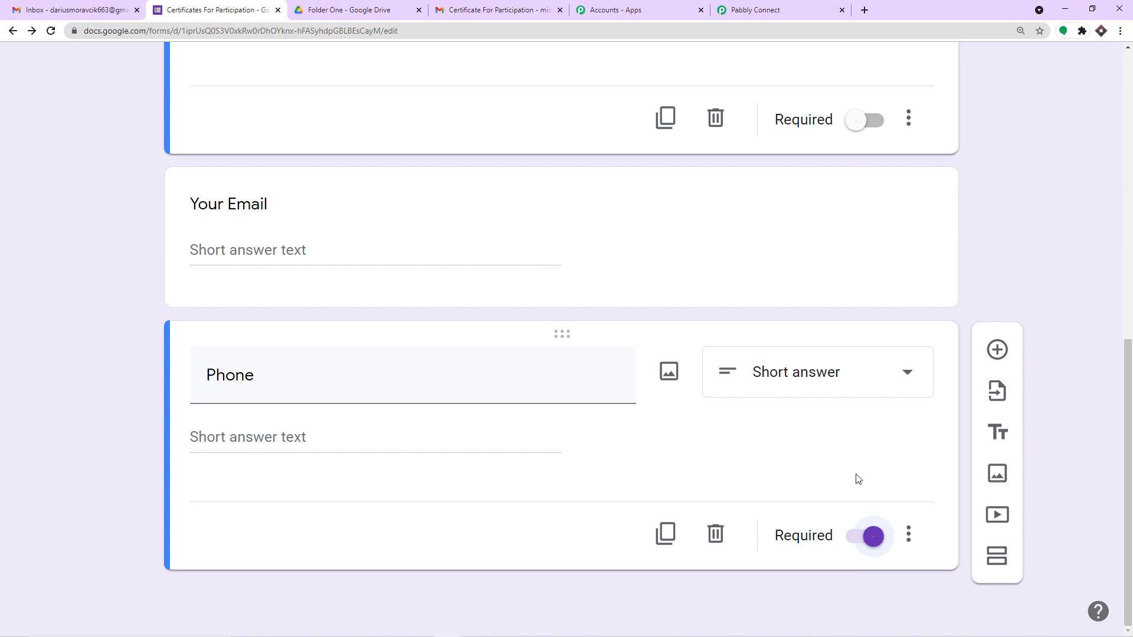
scroll(834, 483, "up", 1)
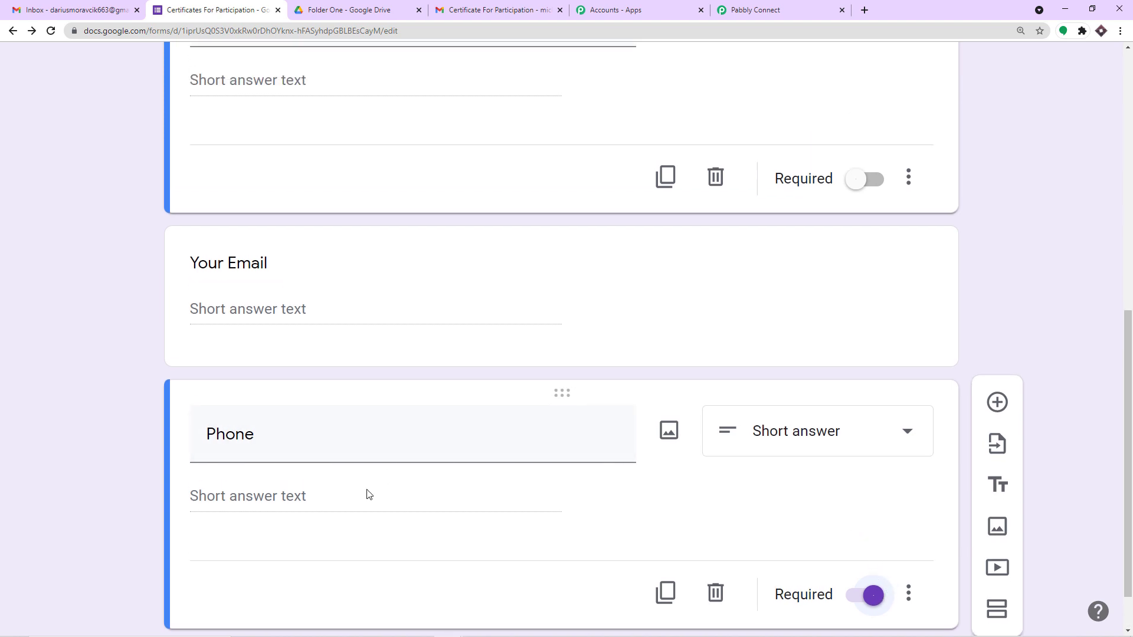
scroll(371, 494, "up", 9)
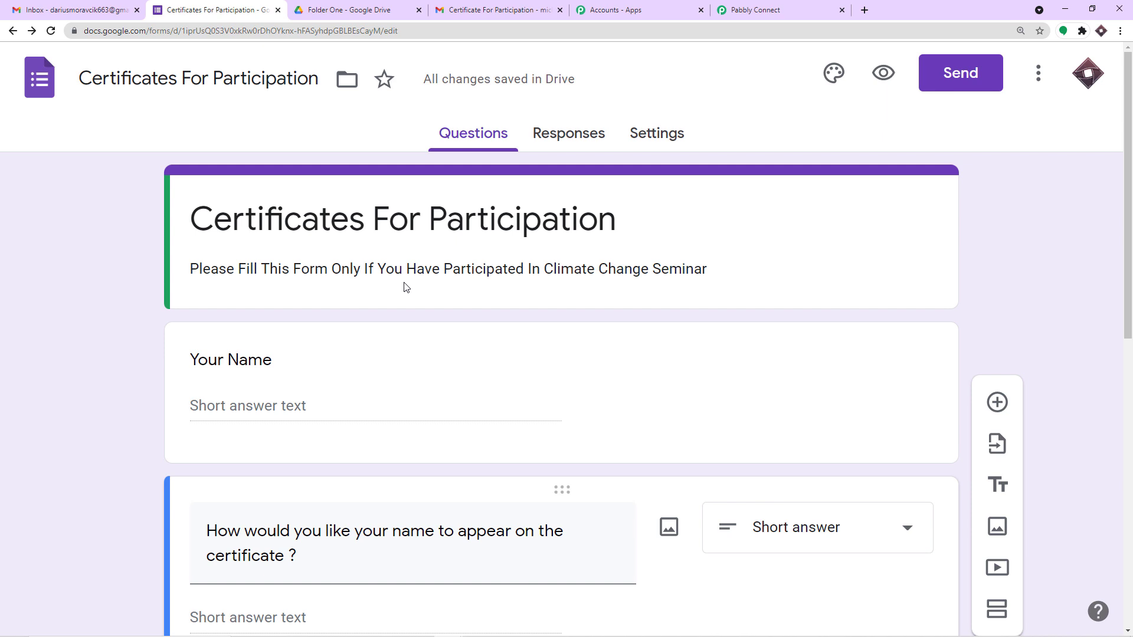
Step: Link the form's responses to a new spreadsheet, Certificates For Participation (Responses)
left_click(584, 135)
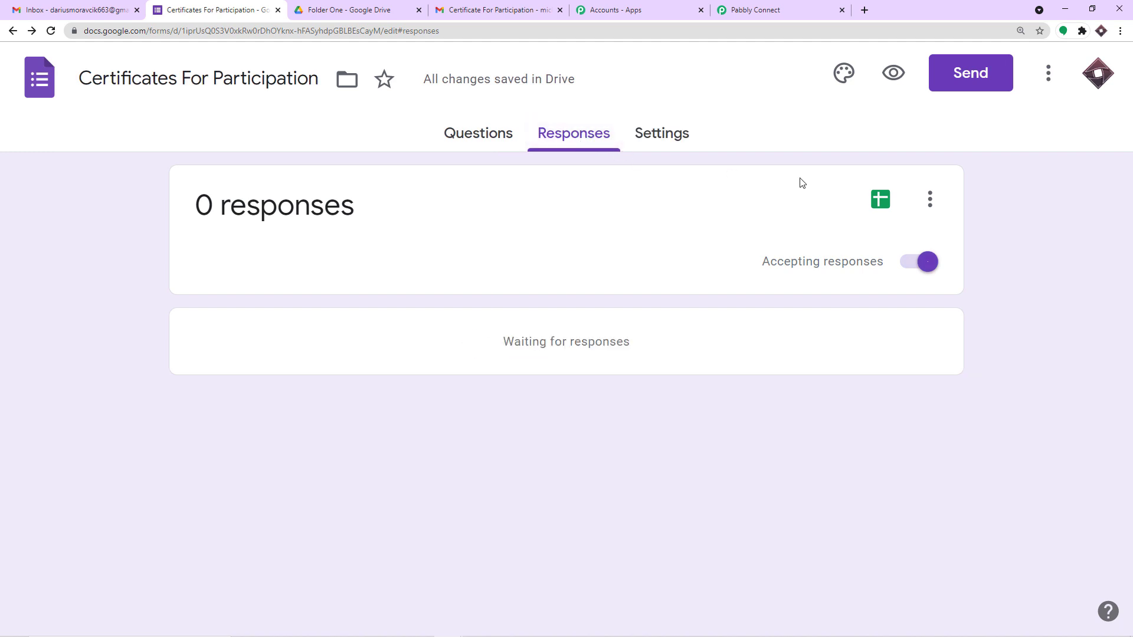
left_click(887, 205)
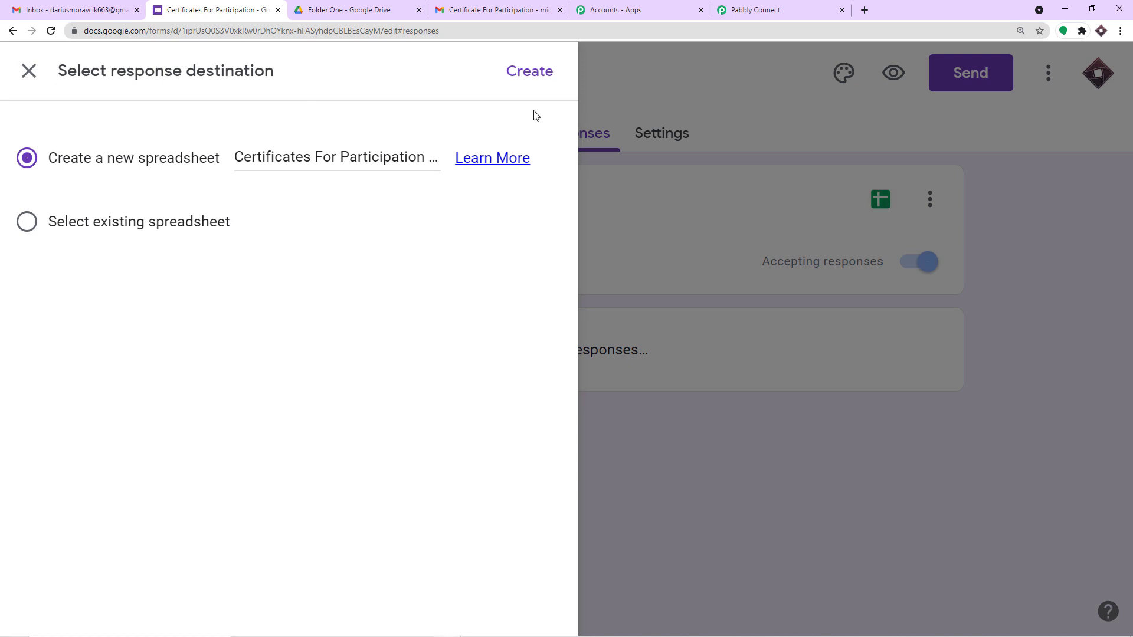
left_click_drag(529, 112, 322, 85)
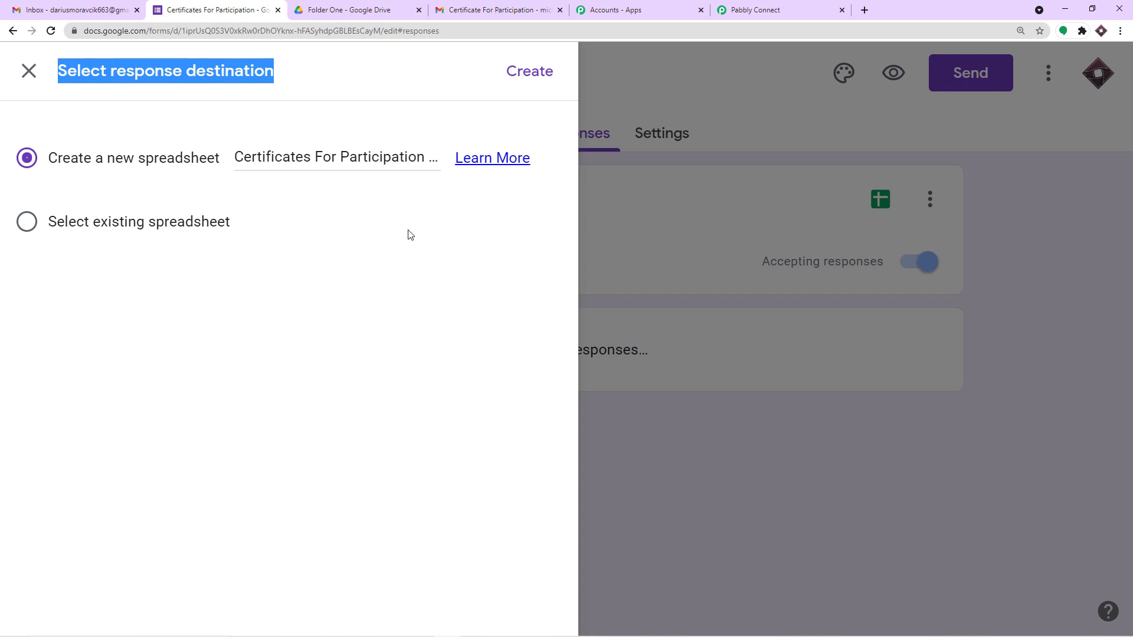
left_click(523, 75)
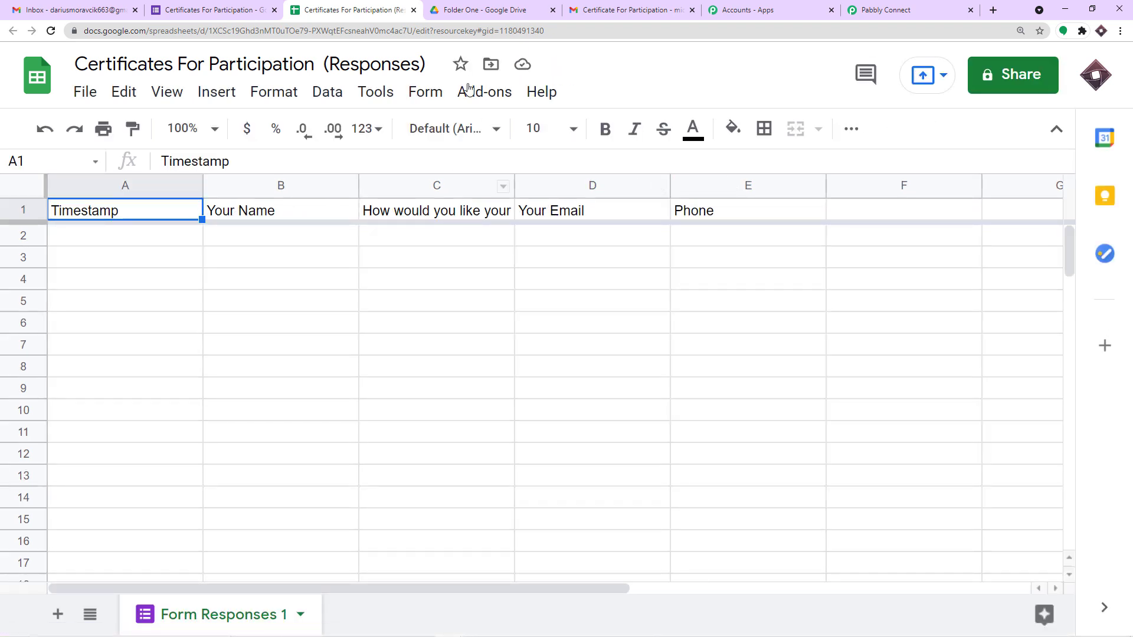
Step: Review the form's questions and confirm the Phone question is required
left_click(254, 5)
left_click(450, 135)
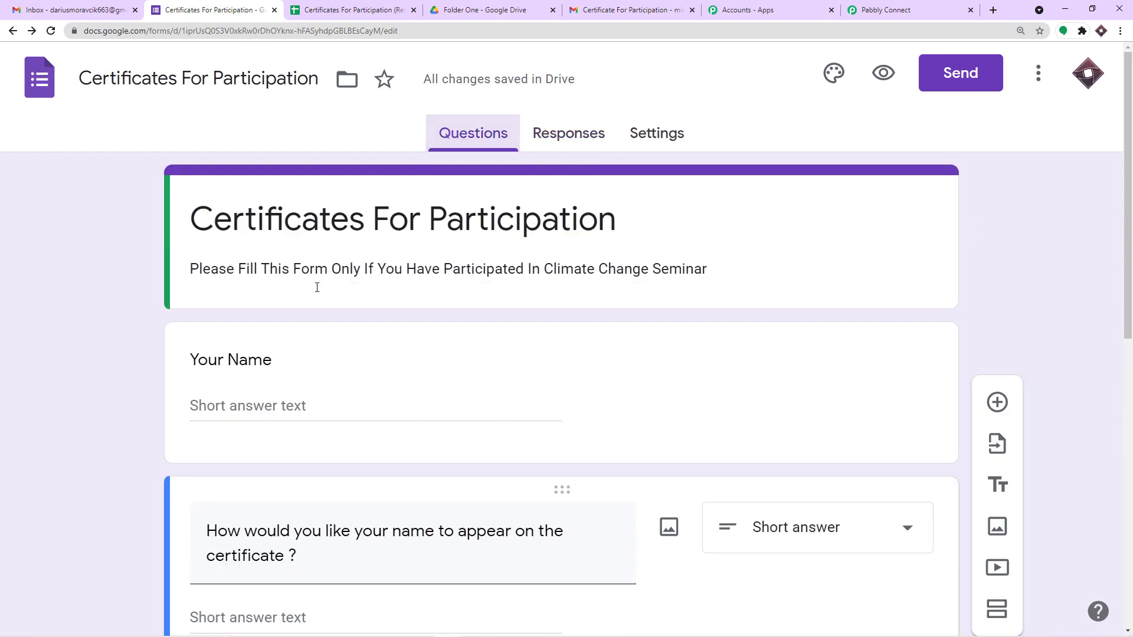
scroll(266, 364, "down", 4)
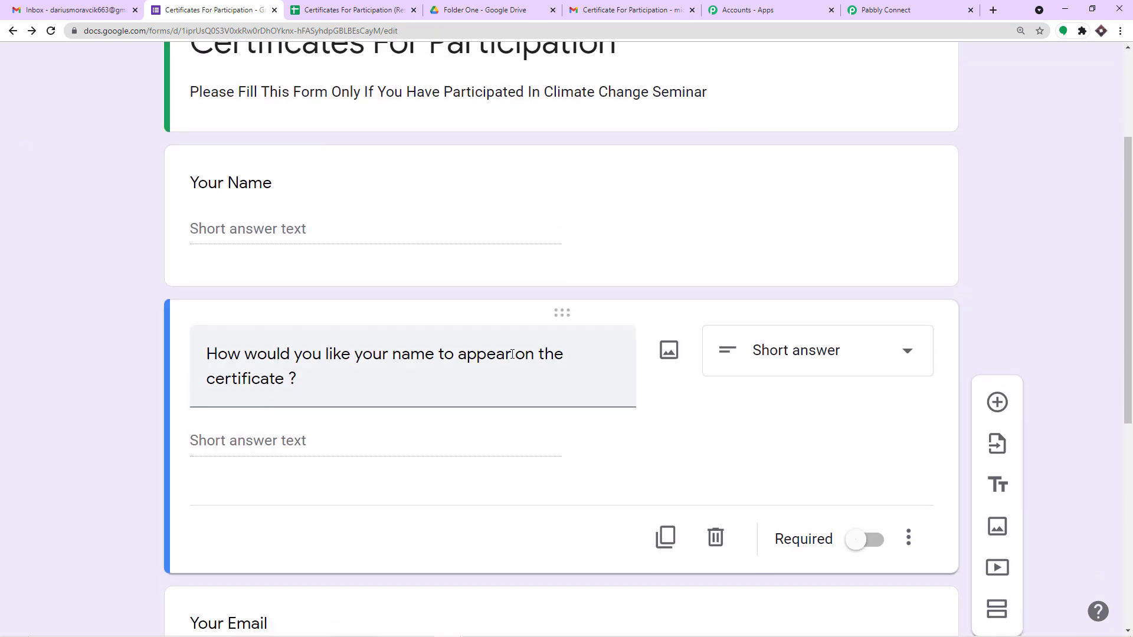
scroll(260, 366, "down", 6)
left_click(284, 443)
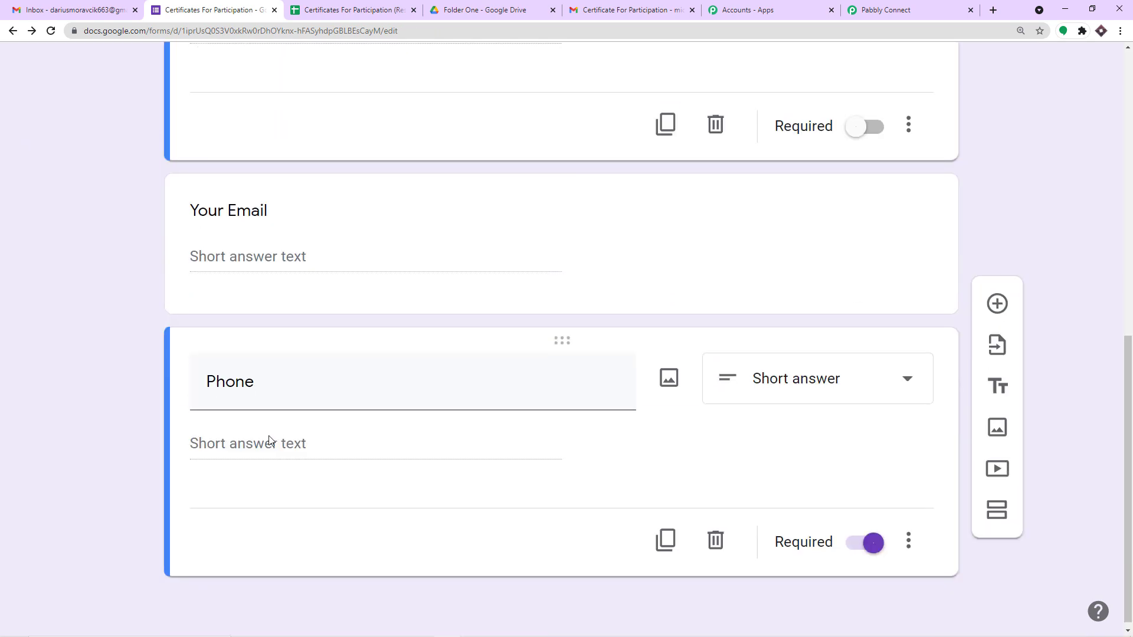
Step: Check the response sheet headers: Timestamp, Your Name, Your Email and Phone
left_click(361, 11)
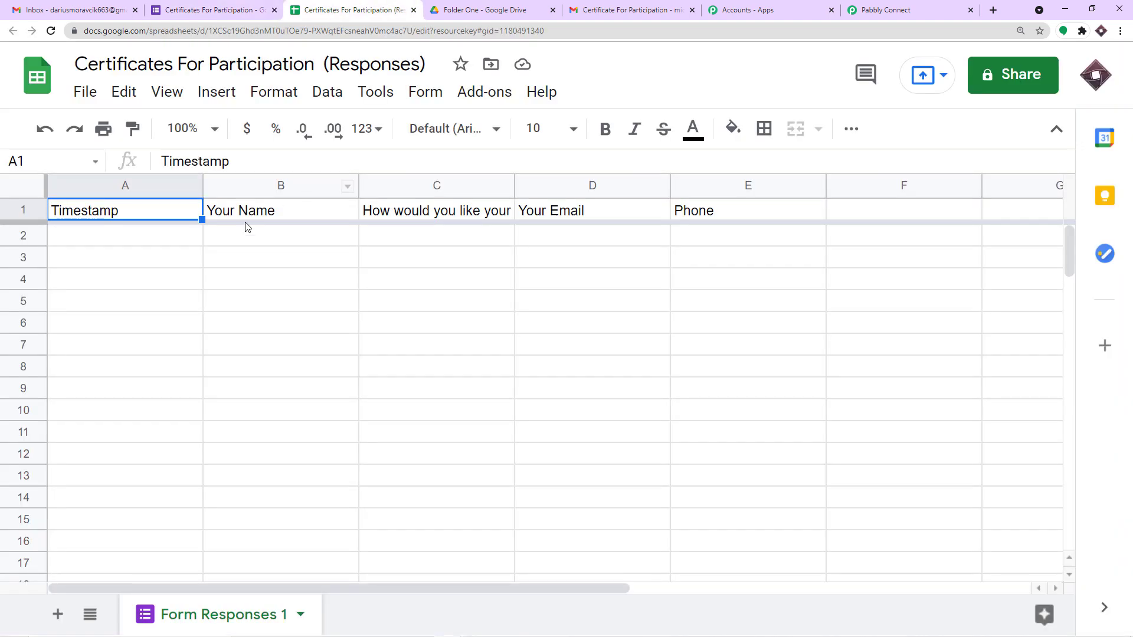
left_click(335, 211)
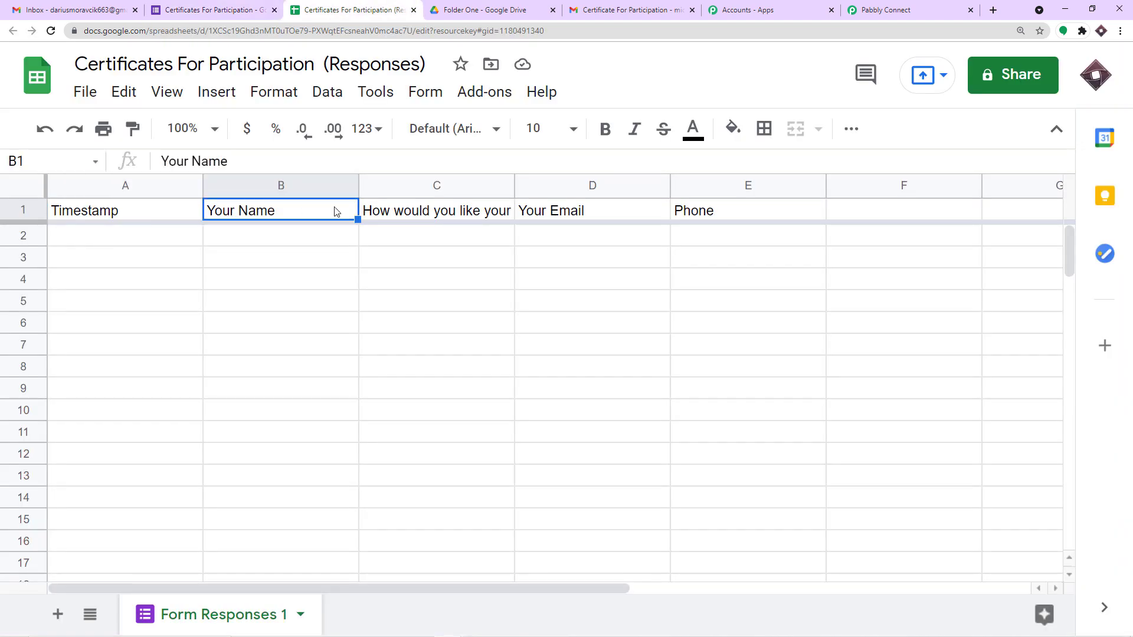
left_click(618, 214)
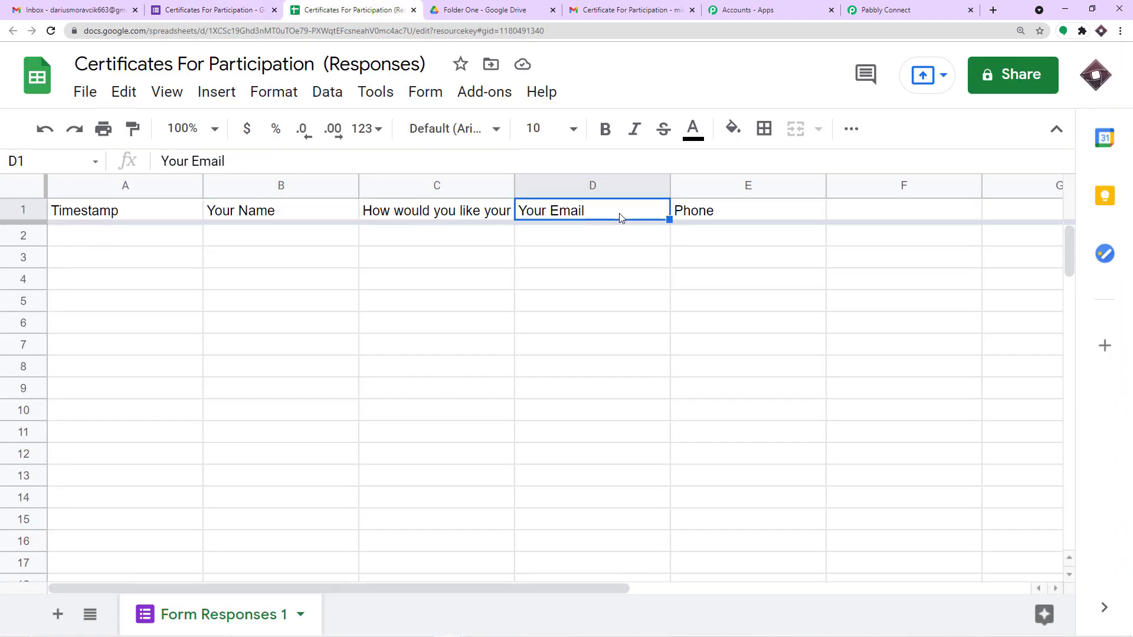
left_click(694, 217)
left_click(62, 216)
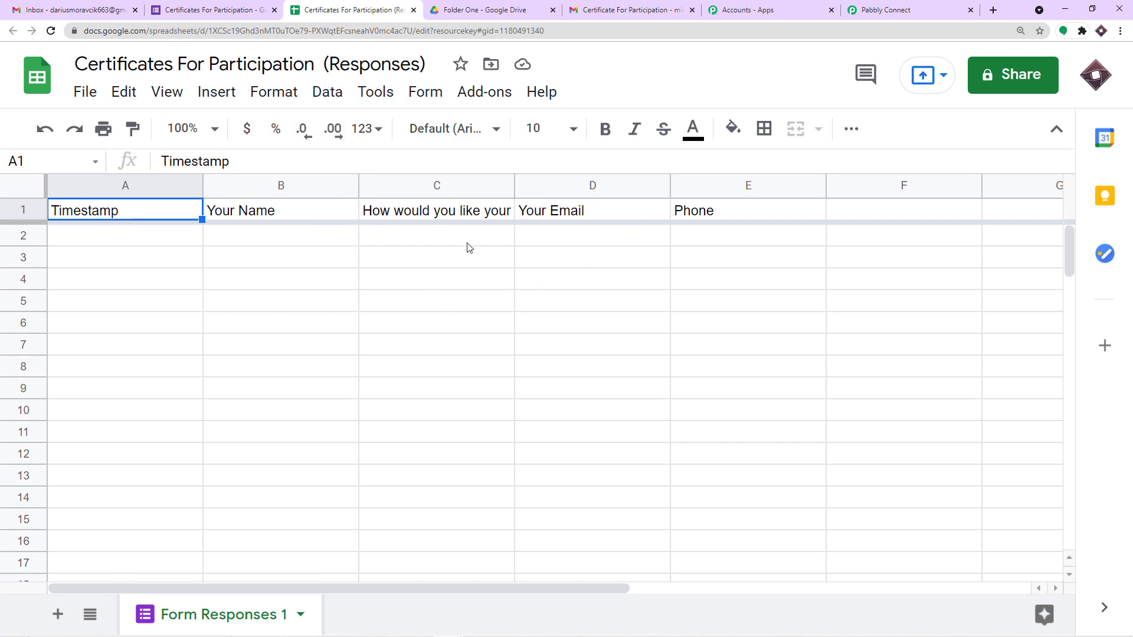
left_click(489, 105)
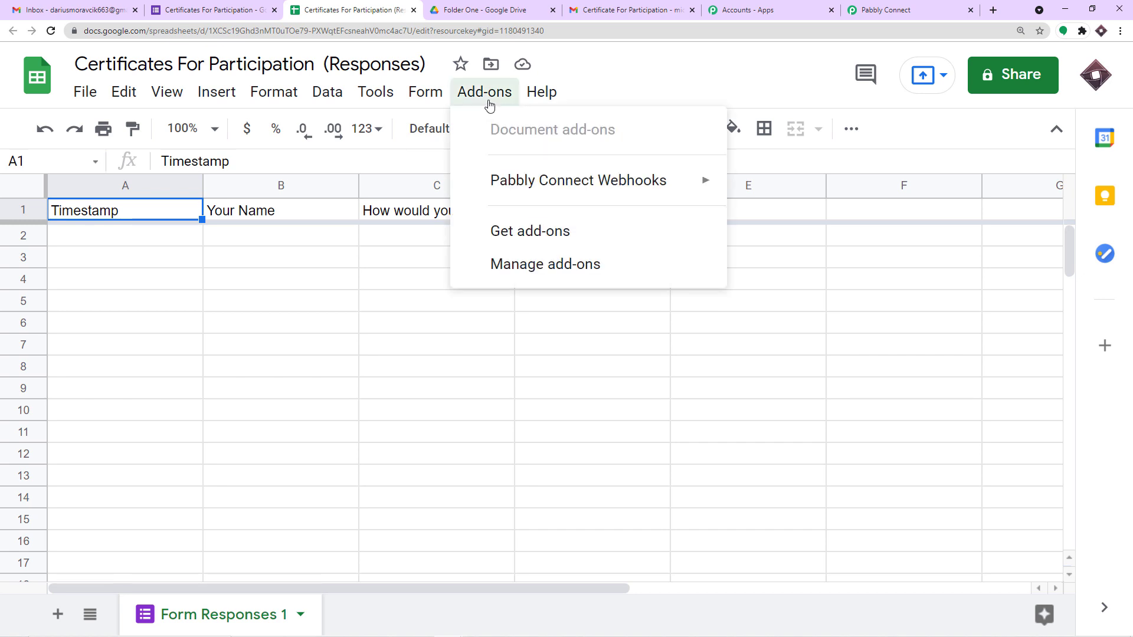
Step: Search the Marketplace for 'pabb' and confirm Pabbly Connect Webhooks is installed
mouse_move(499, 183)
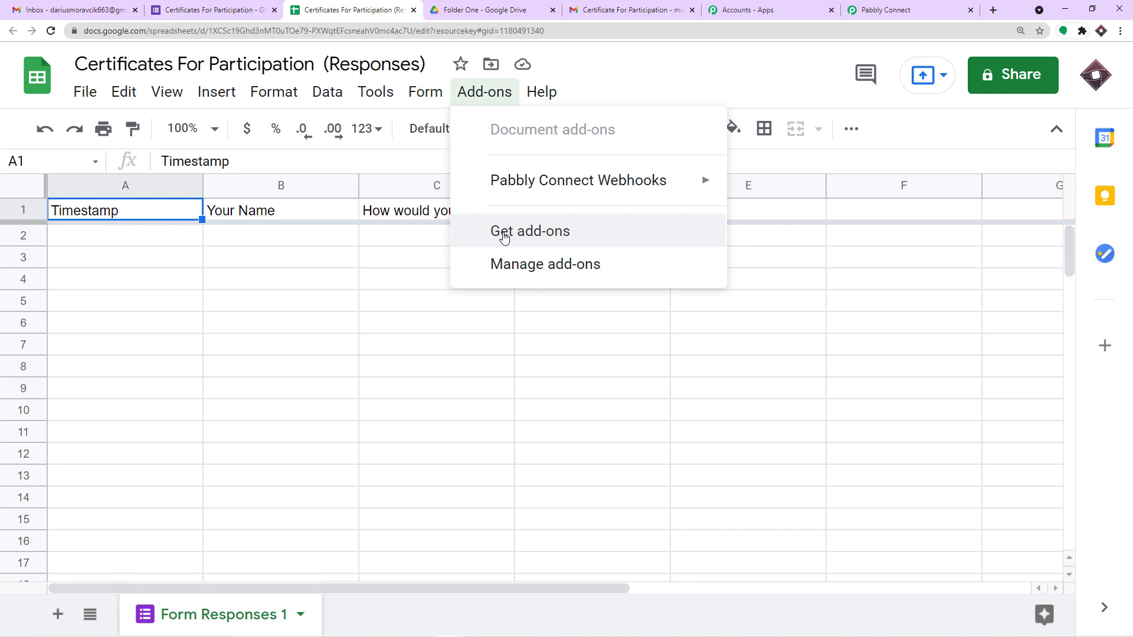
left_click(504, 237)
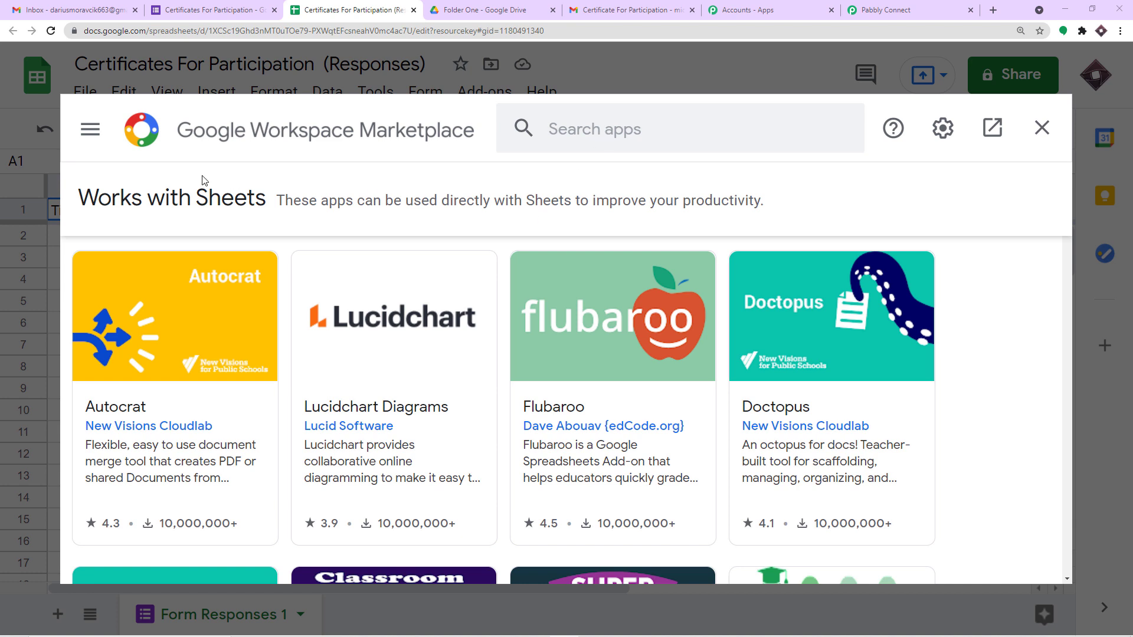
left_click(567, 130)
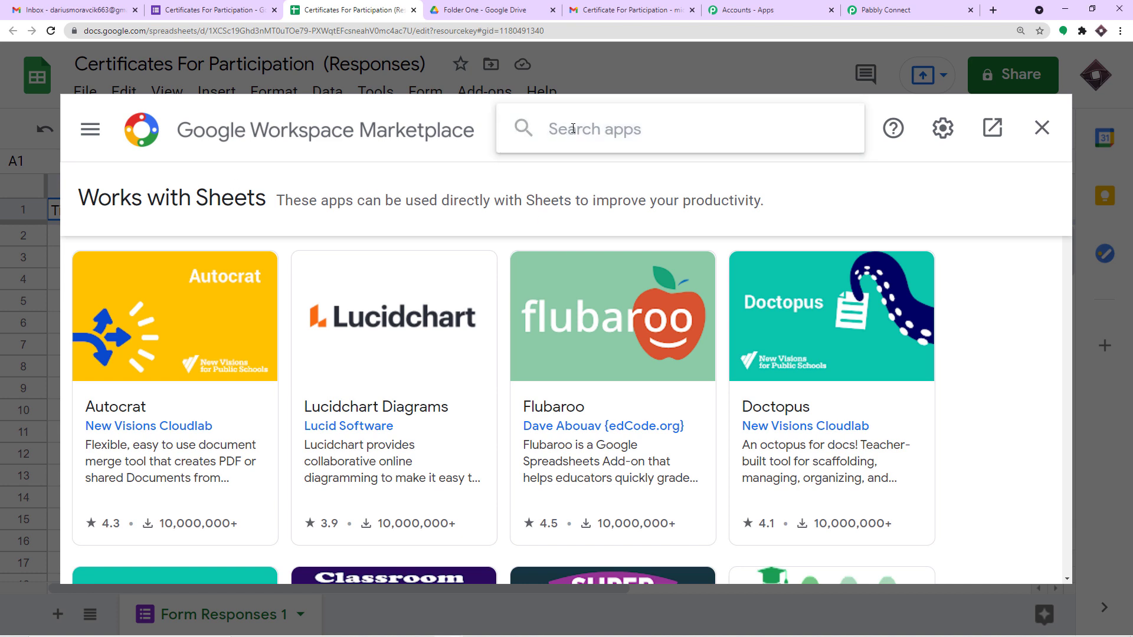
type("pabb")
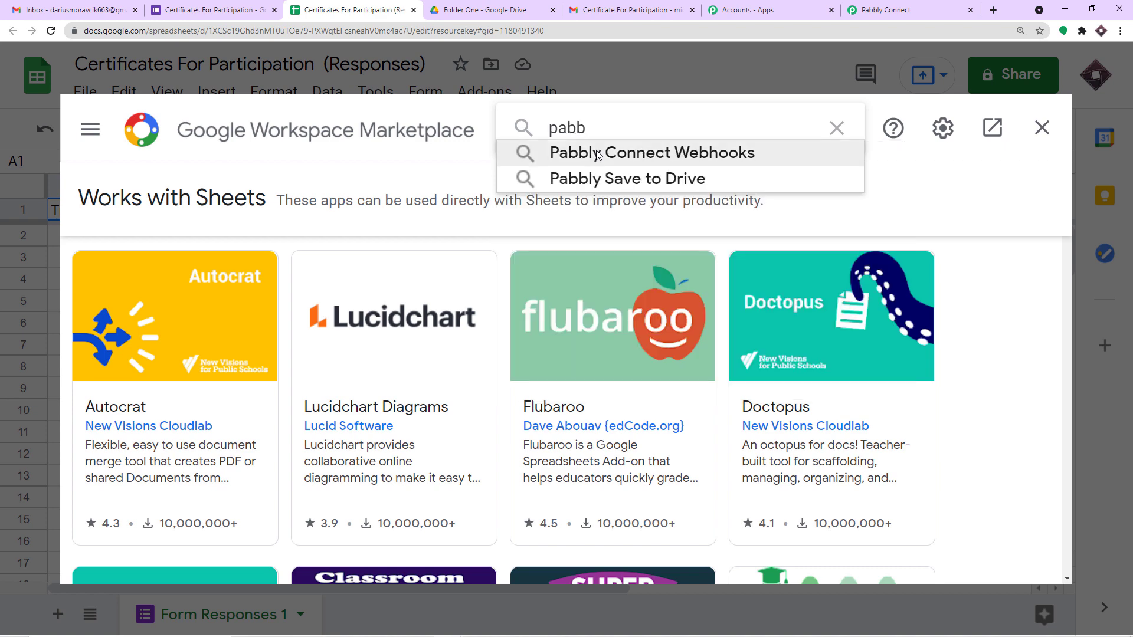
left_click(598, 155)
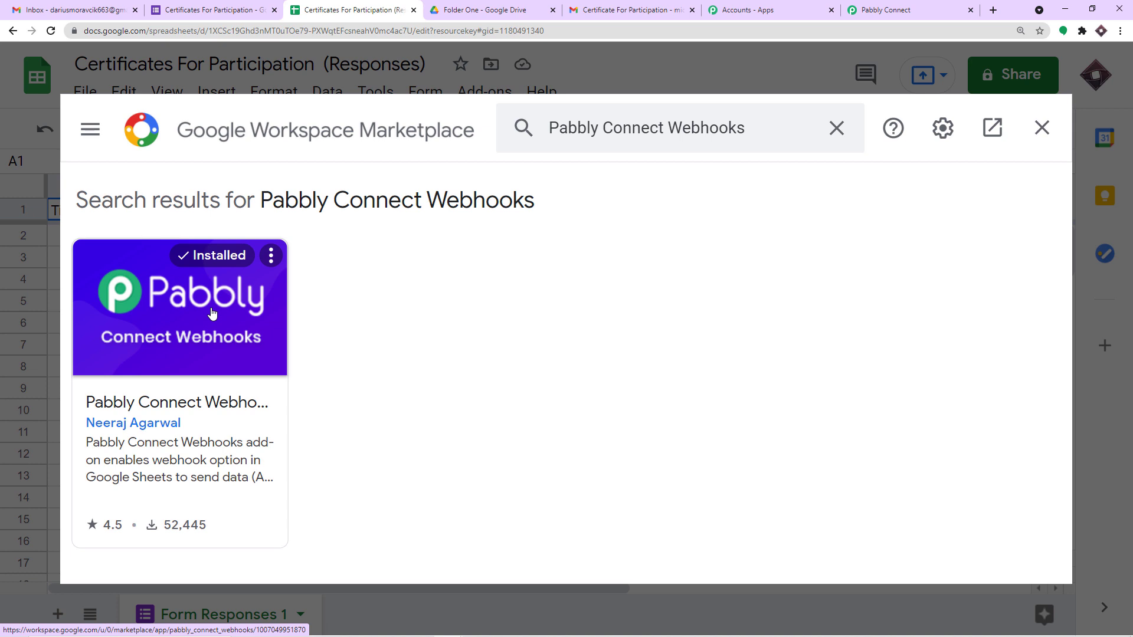
left_click(1042, 127)
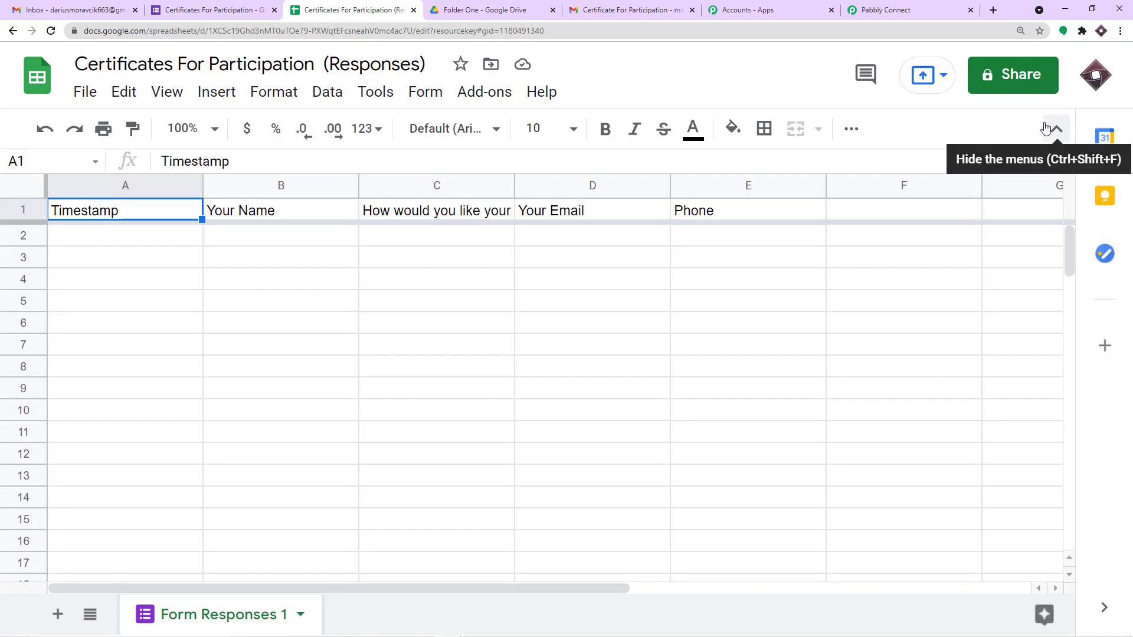
Step: Open Pabbly Connect Webhooks' Initial Setup dialog, closing and reopening it once
left_click(484, 93)
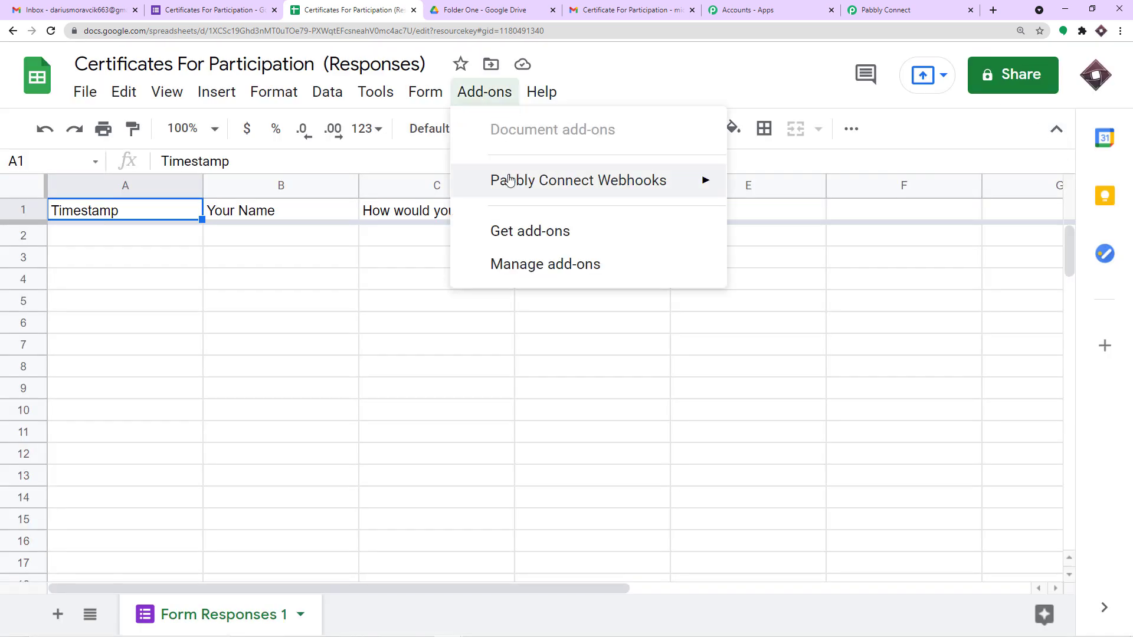
left_click(838, 185)
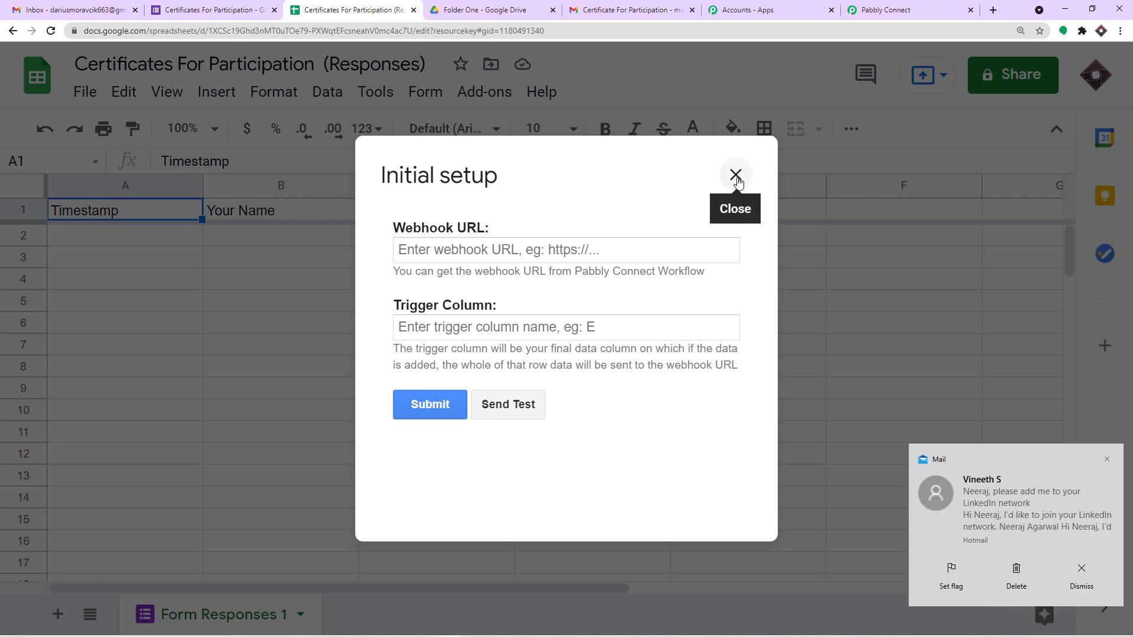
left_click(1108, 461)
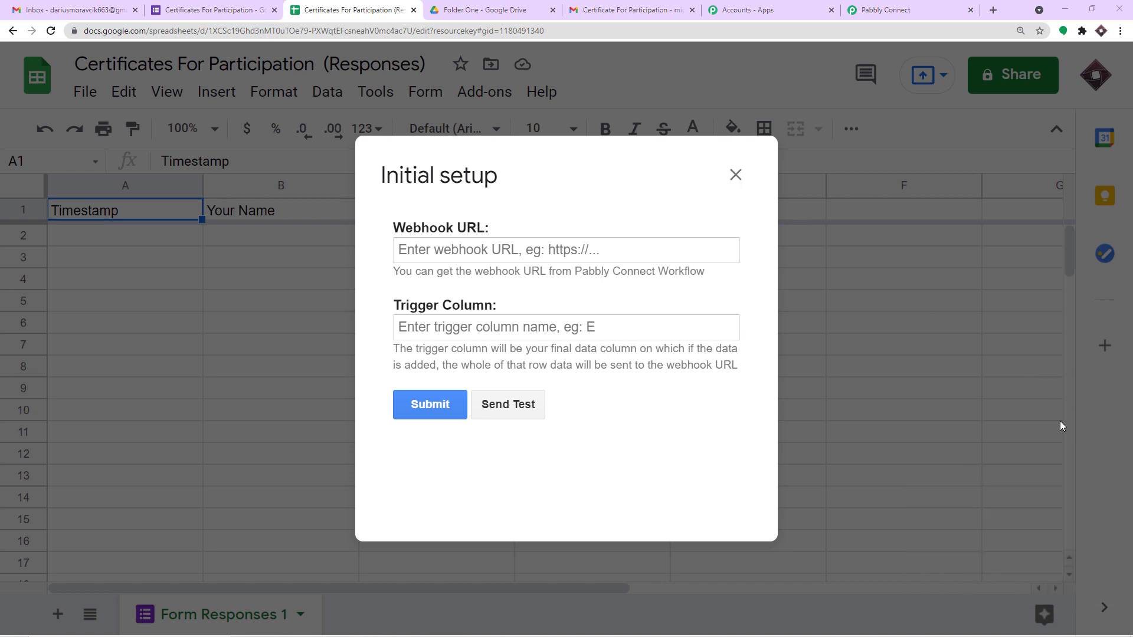
left_click(736, 176)
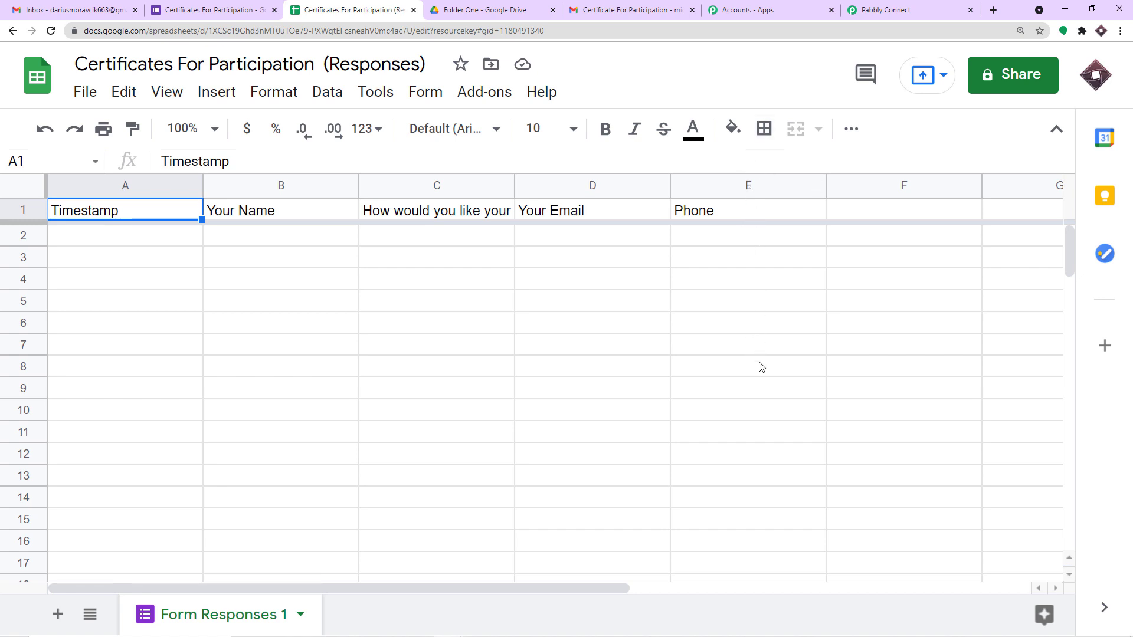
left_click(506, 98)
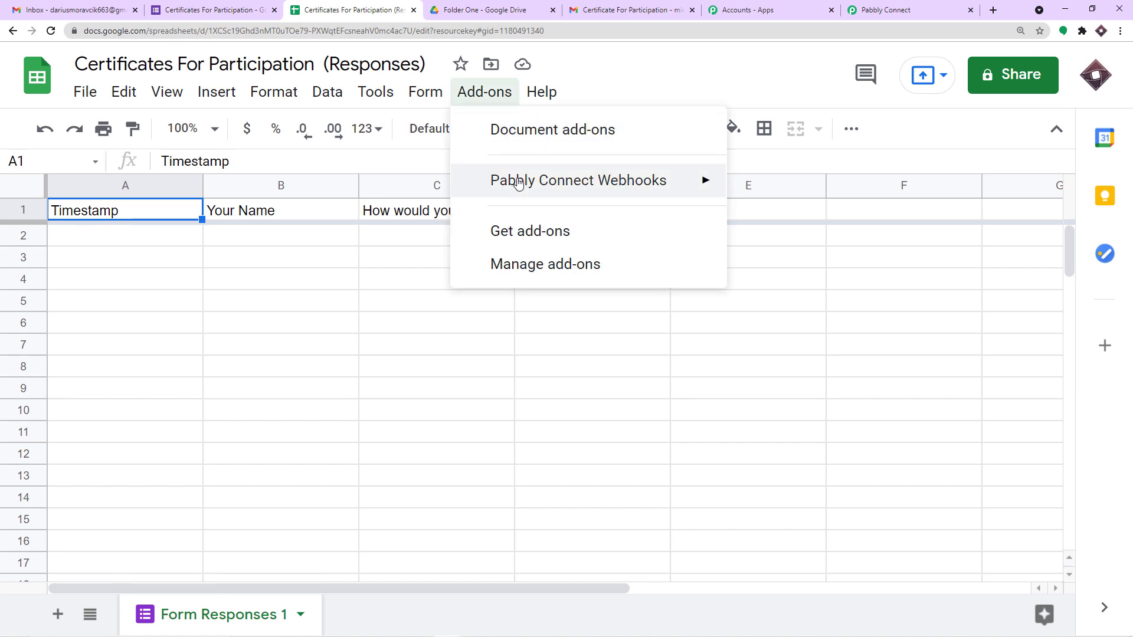
mouse_move(518, 184)
left_click(767, 187)
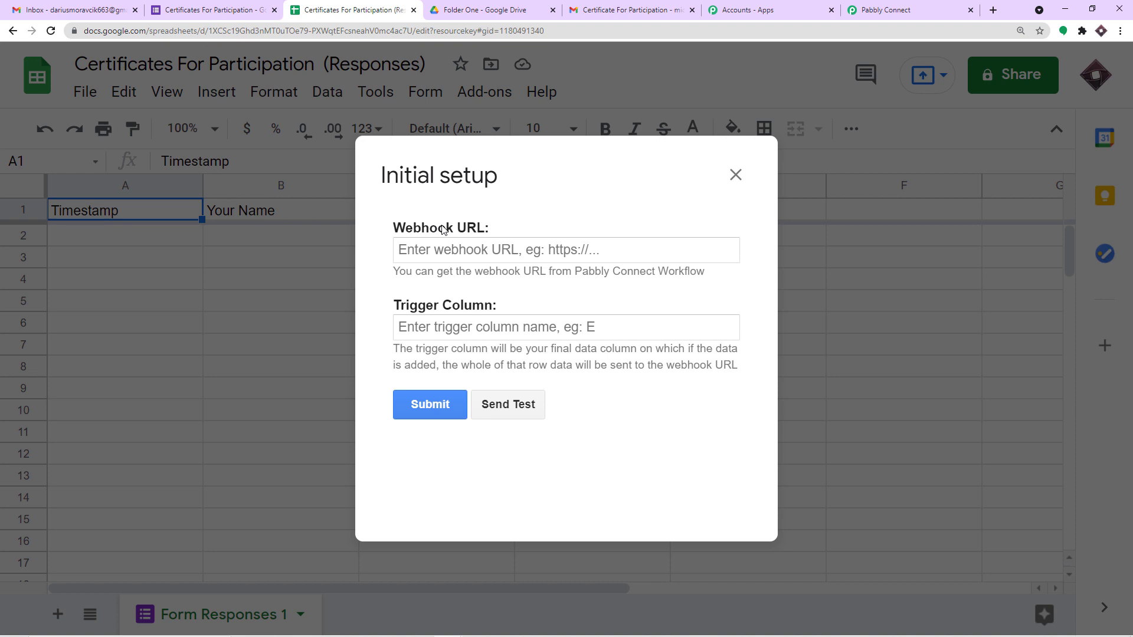
Step: Submit the add-on setup with the Pabbly workflow's webhook URL and trigger column E
left_click(867, 9)
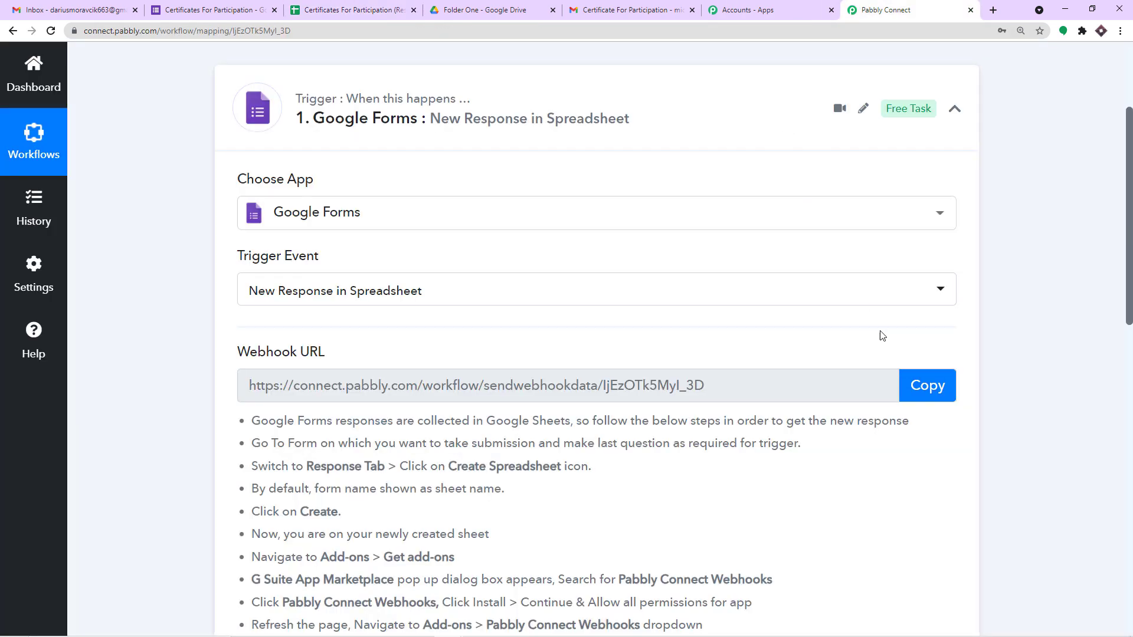
left_click(923, 383)
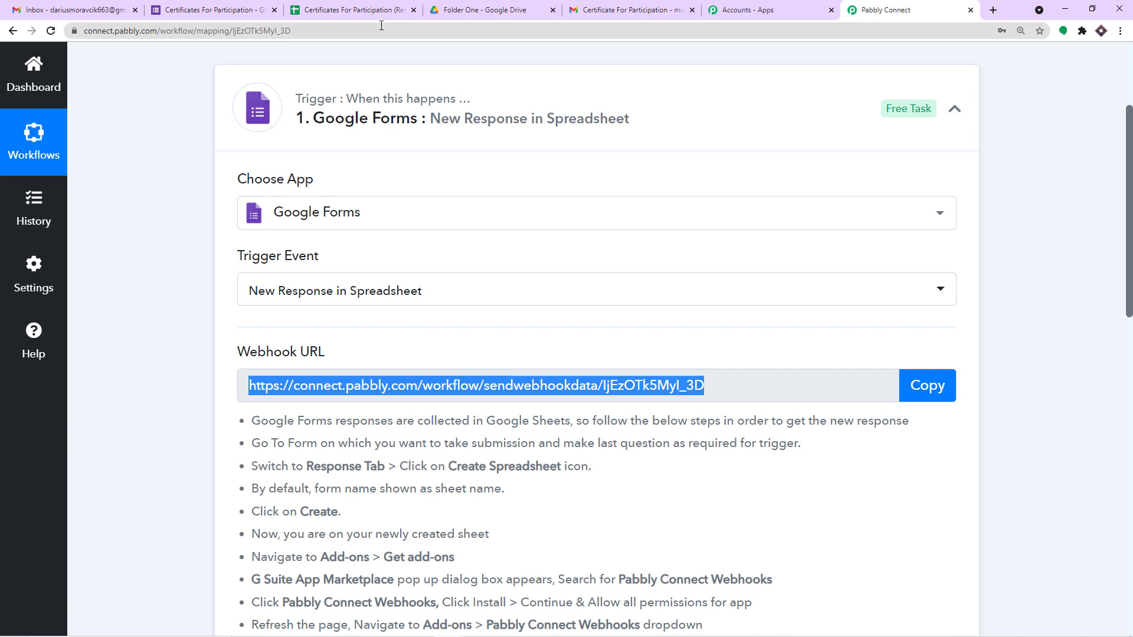
left_click(368, 10)
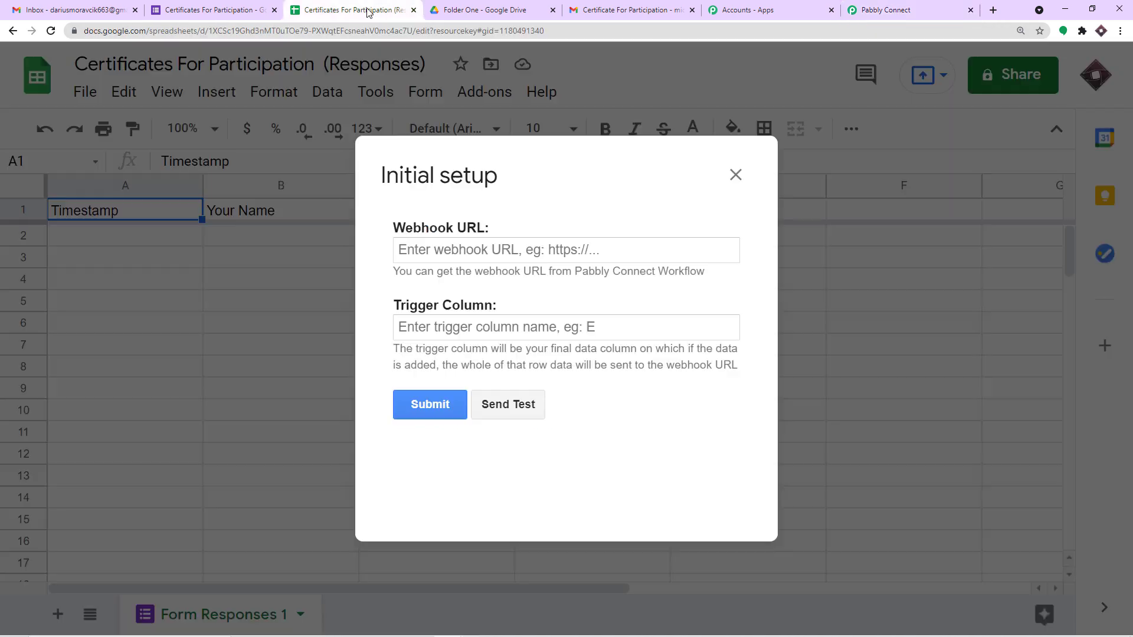
left_click(447, 250)
key("ctrl+v")
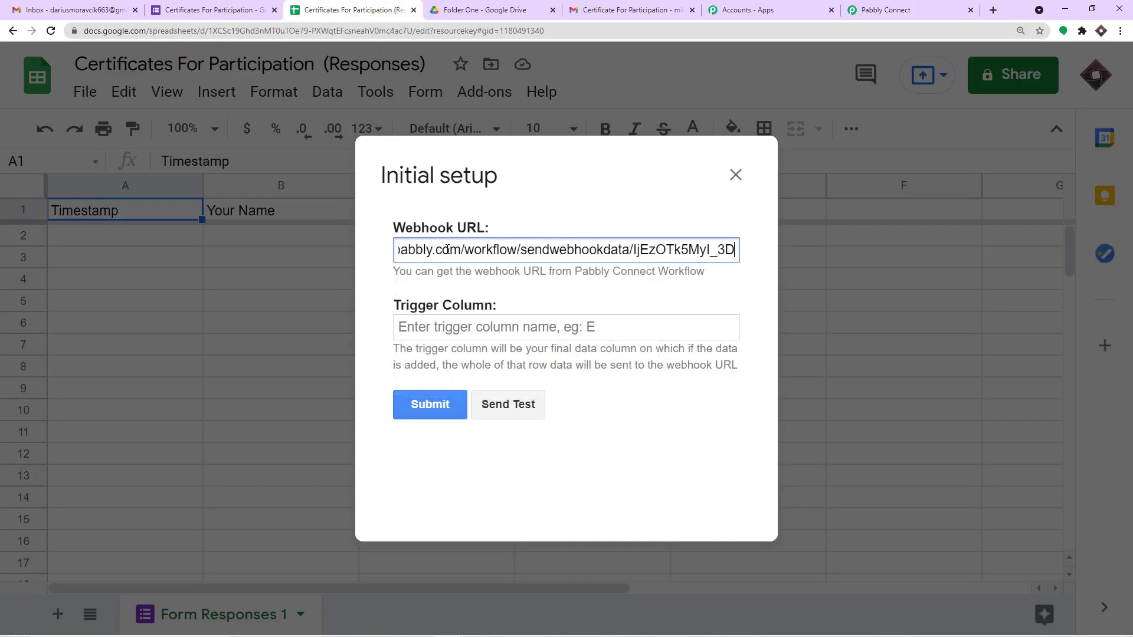
left_click(448, 328)
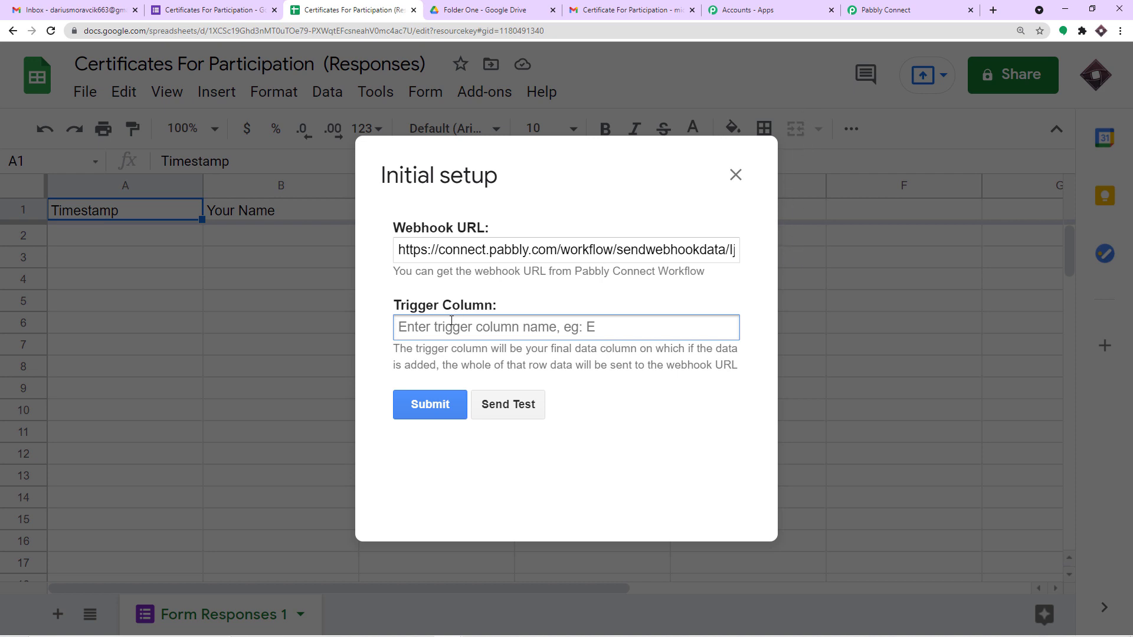
type("E")
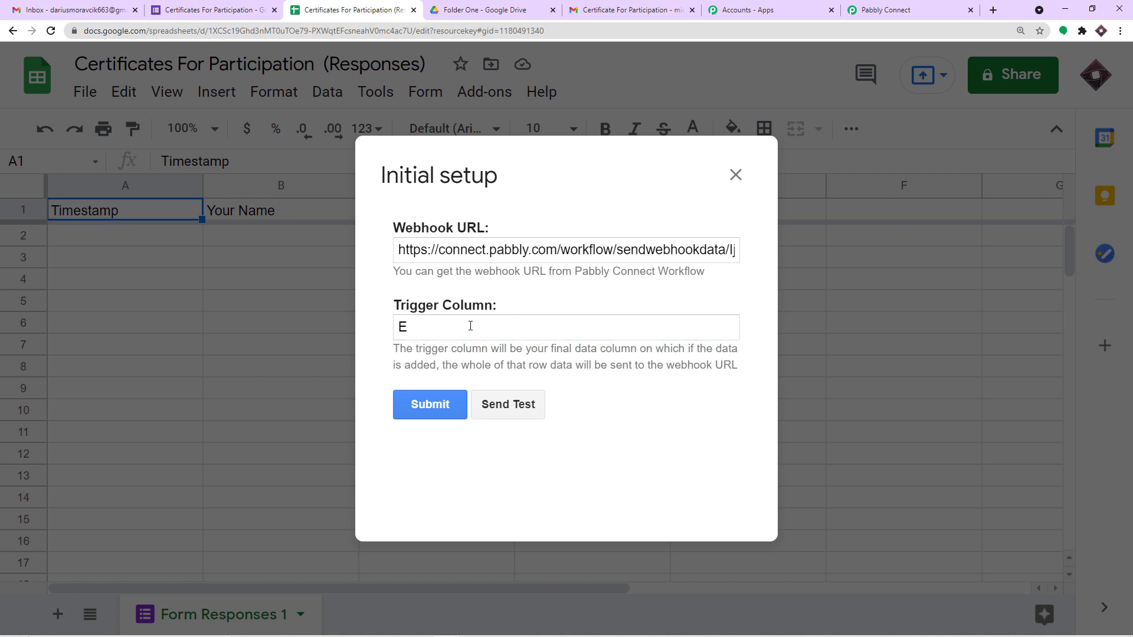
left_click(438, 409)
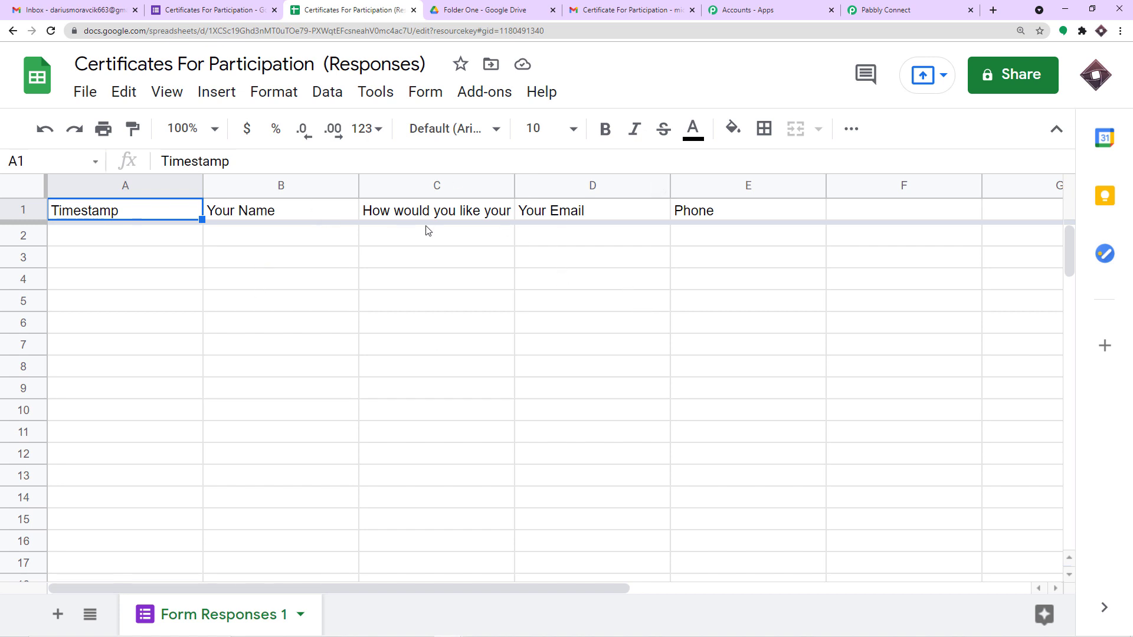
Step: Turn on Pabbly Connect Webhooks' Send On Event for the response sheet
left_click(482, 92)
mouse_move(486, 175)
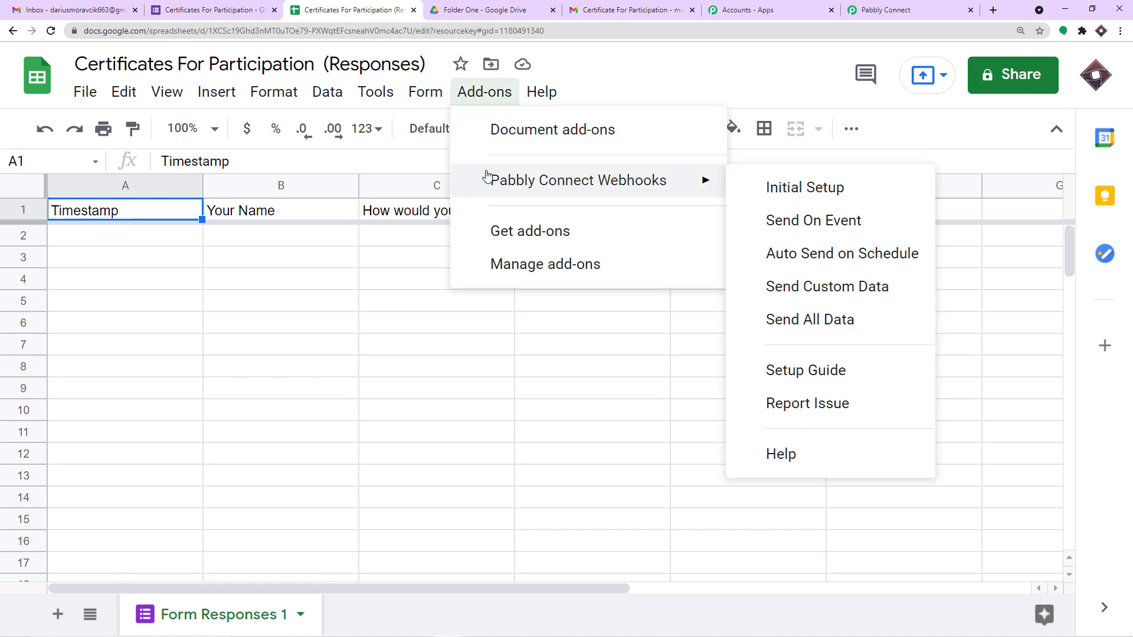
left_click(763, 219)
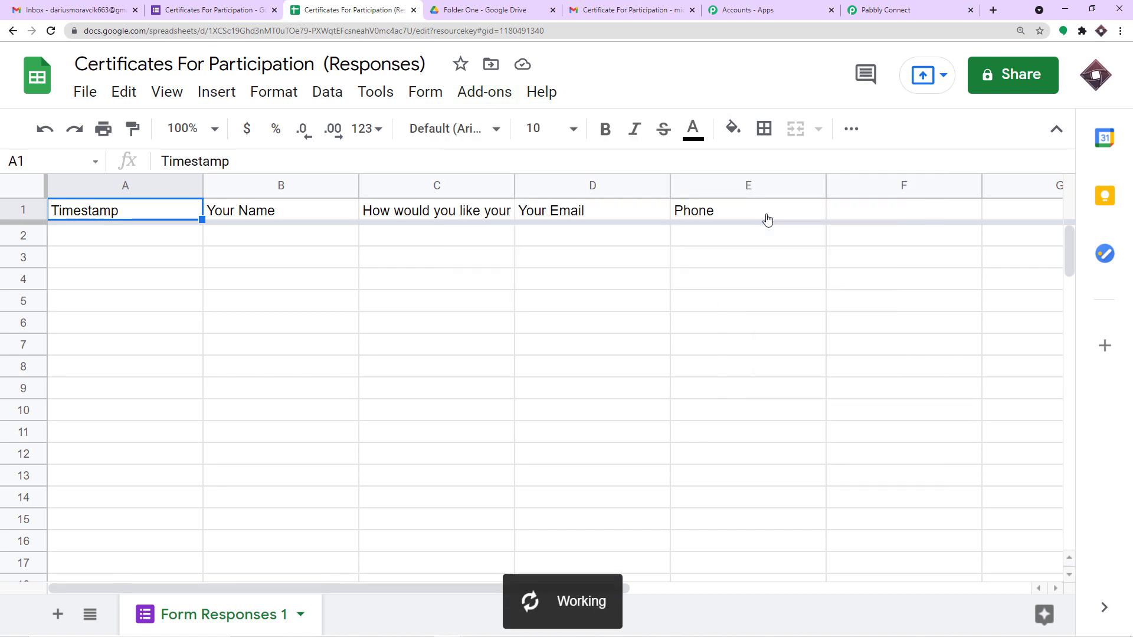
Step: Select response rows 2–4, confirm Pabbly Connect is waiting, and return to the certificate form
left_click(28, 237)
left_click(24, 260)
left_click(26, 276)
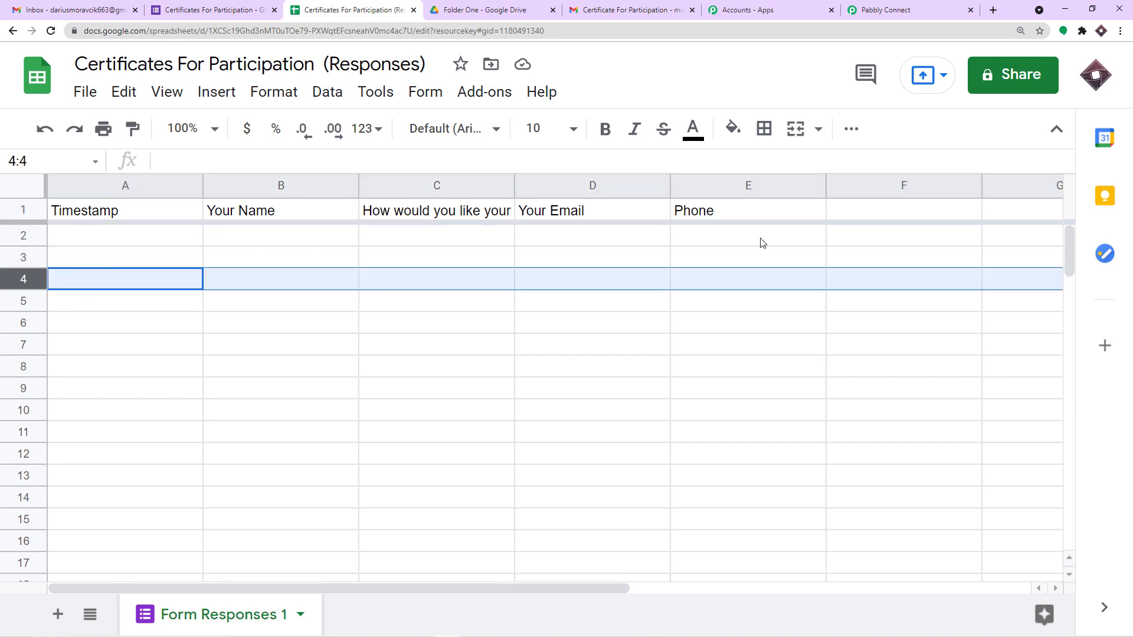
left_click(872, 8)
scroll(738, 354, "down", 4)
scroll(739, 352, "down", 3)
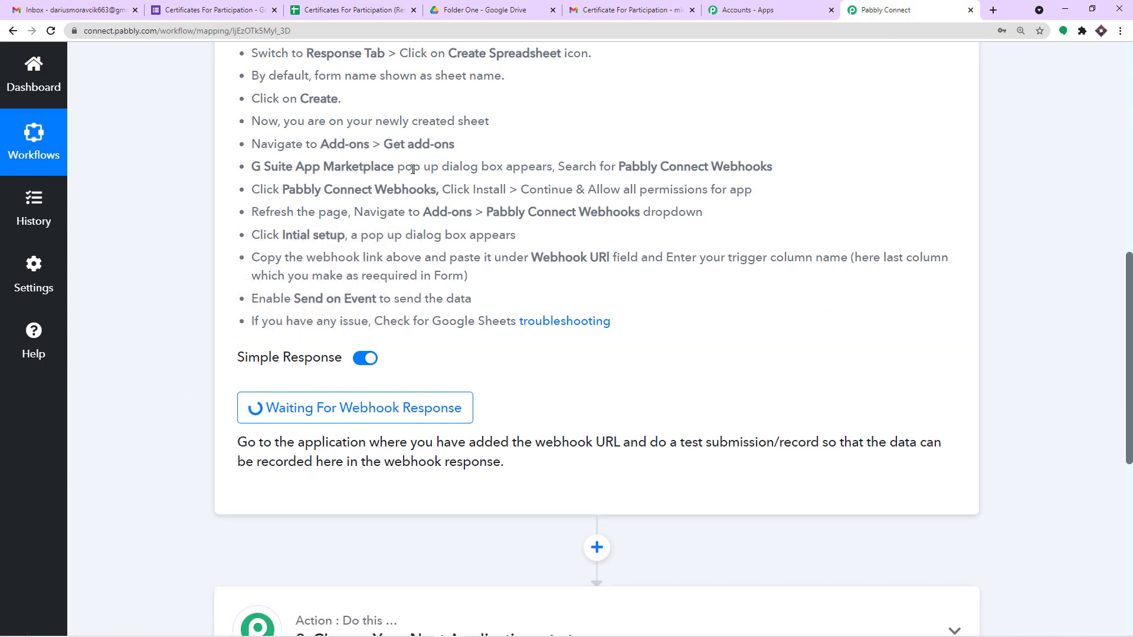
left_click(260, 8)
scroll(791, 206, "up", 5)
scroll(803, 219, "up", 5)
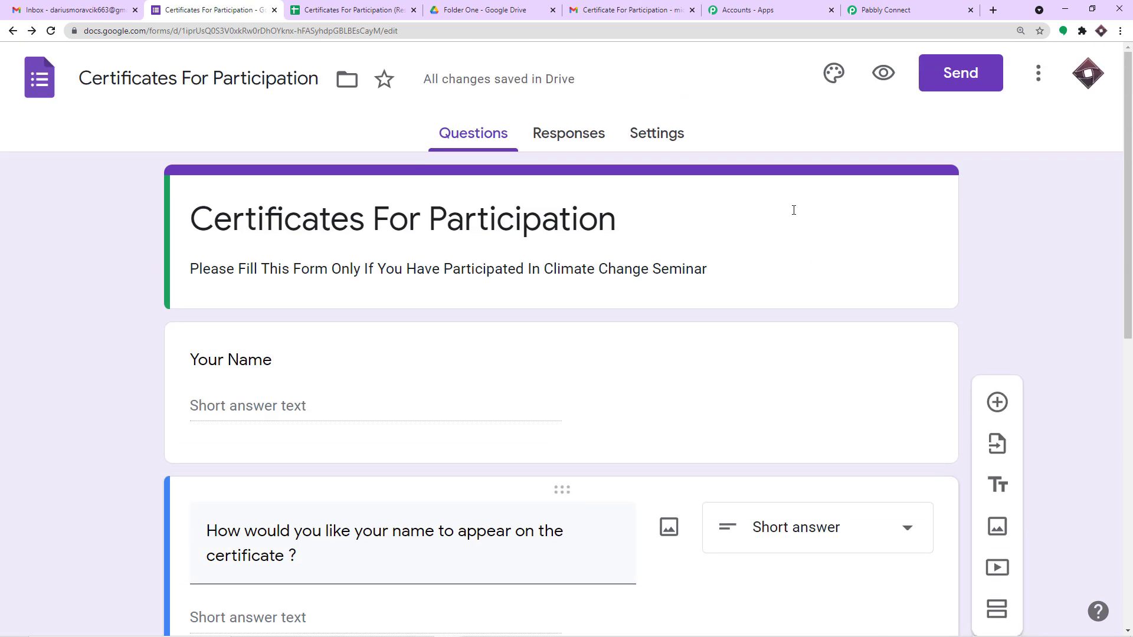
Step: Preview the form and copy the signed-in Gmail account's e-mail address
left_click(884, 73)
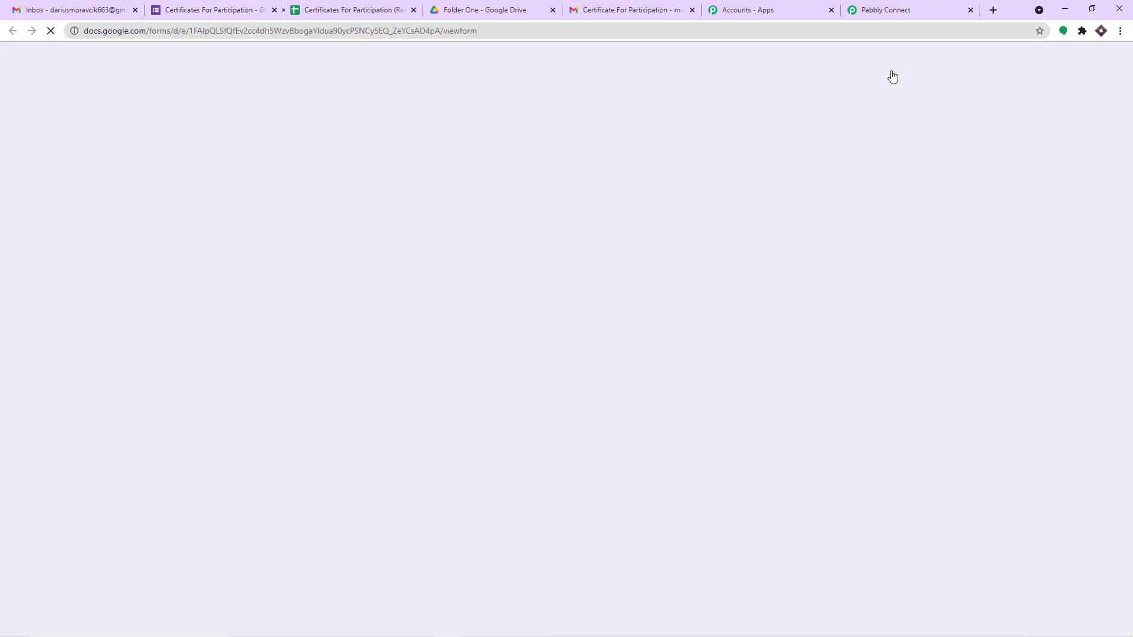
scroll(401, 249, "down", 2)
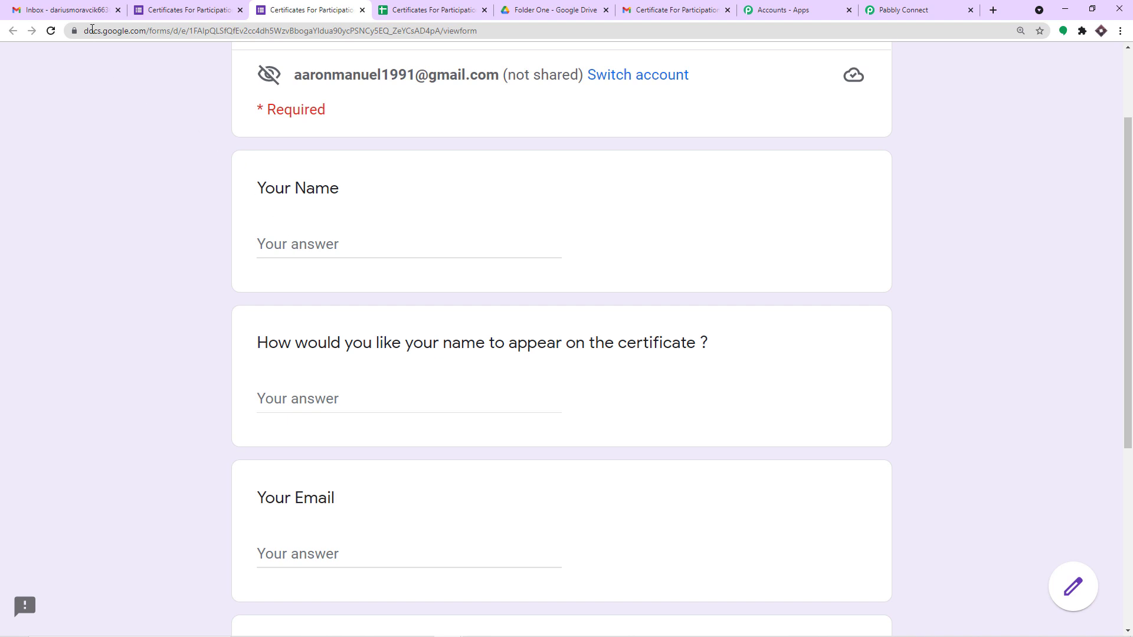
left_click(88, 8)
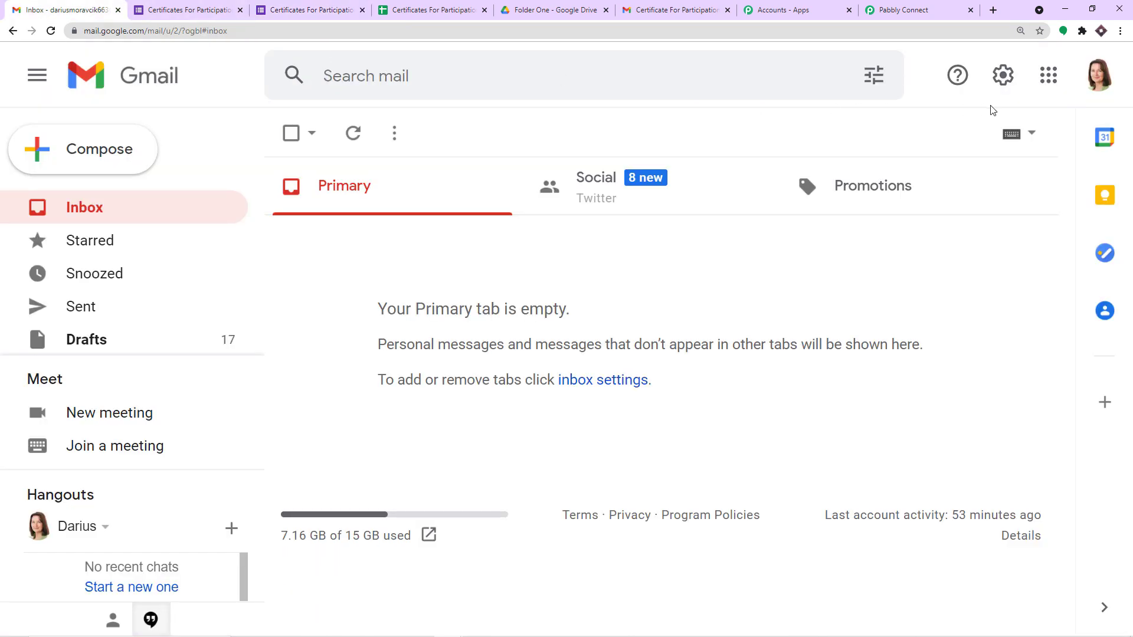
left_click(1098, 76)
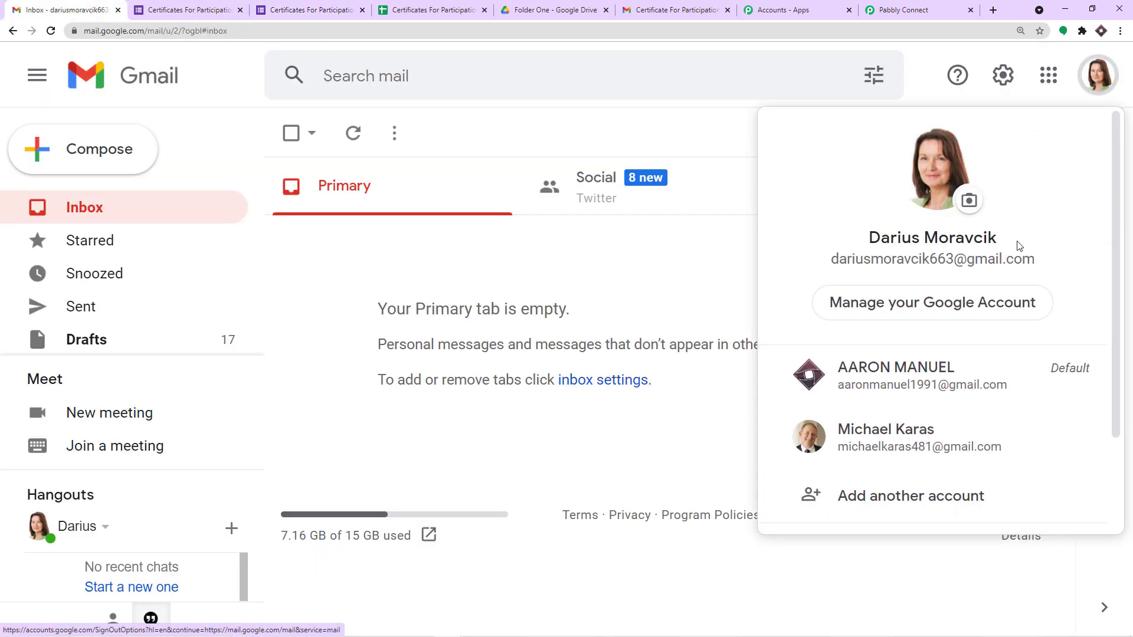
left_click_drag(1063, 261, 832, 264)
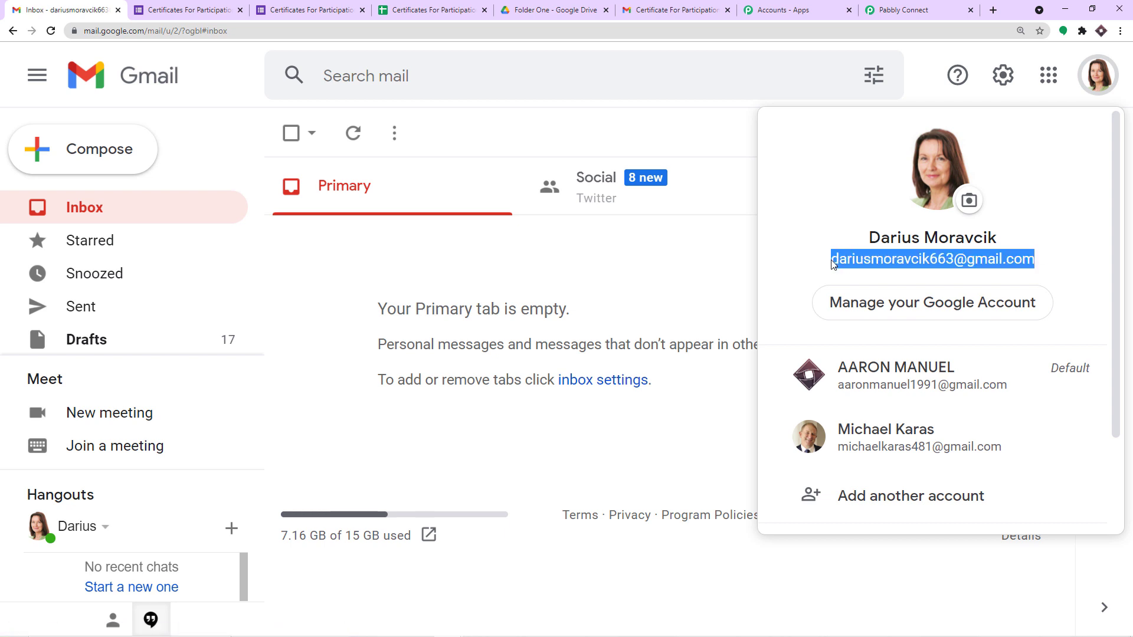
right_click(832, 264)
left_click(845, 272)
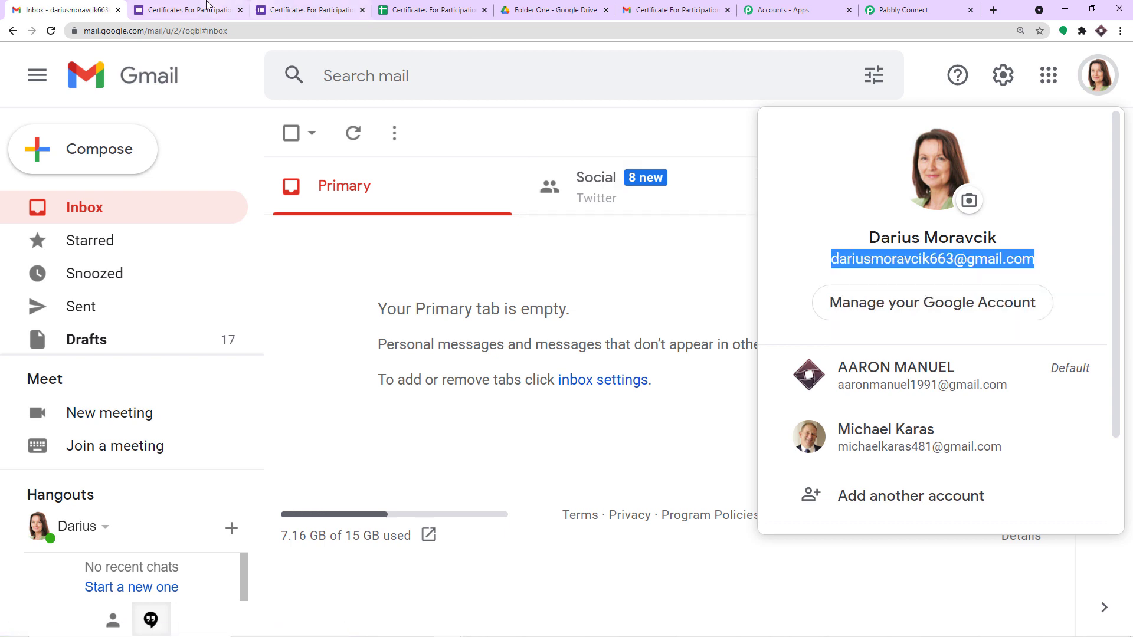
Step: Go to the live Certificates For Participation form and start on the Your Name field
left_click(207, 7)
scroll(171, 177, "down", 1)
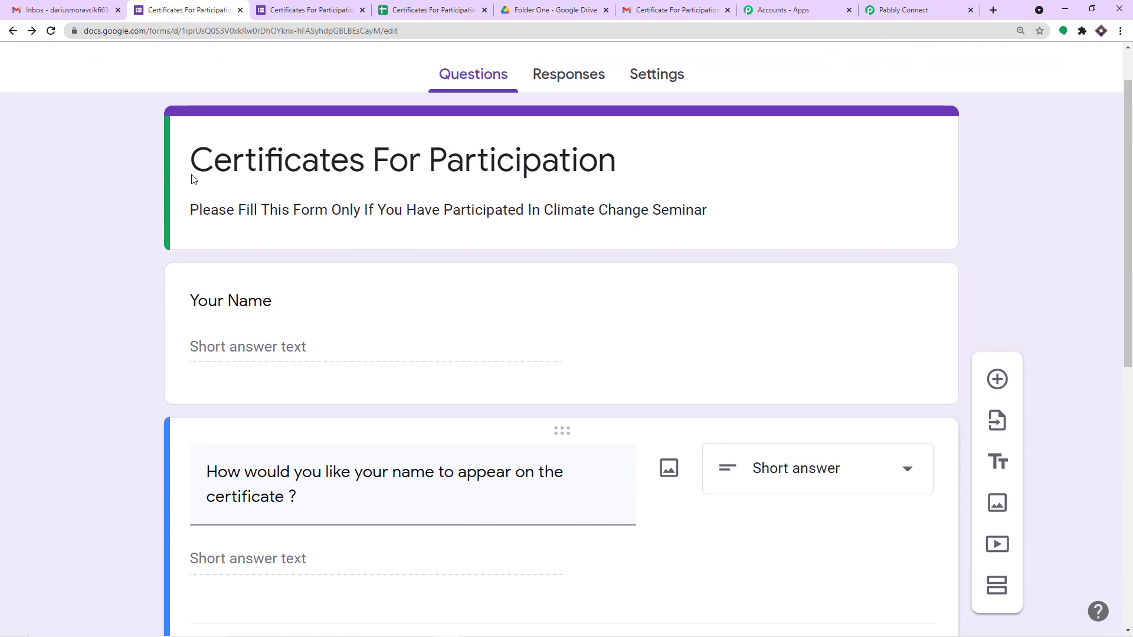
scroll(313, 255, "down", 1)
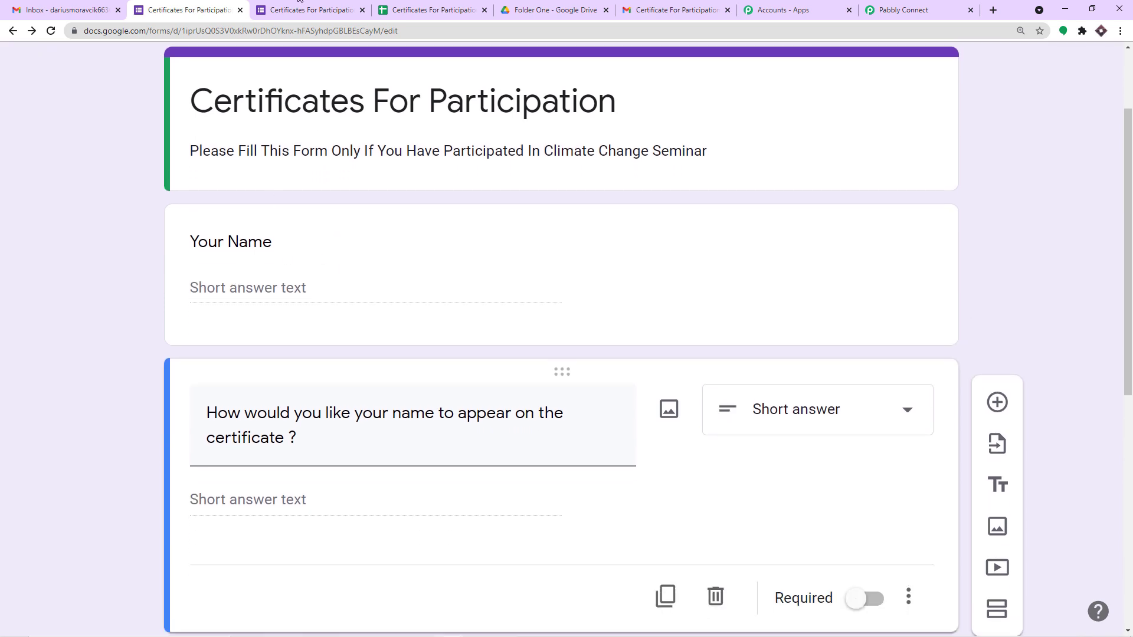
left_click(298, 3)
left_click(340, 243)
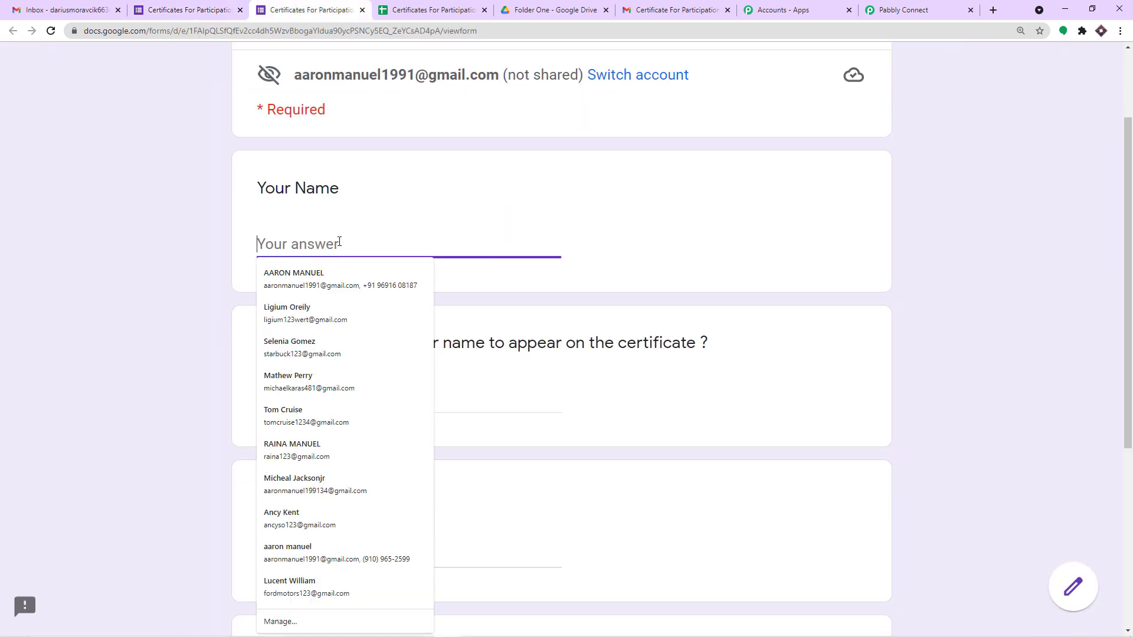
Step: Enter the participant's full name in both the Your Name and certificate name fields
type("dAR")
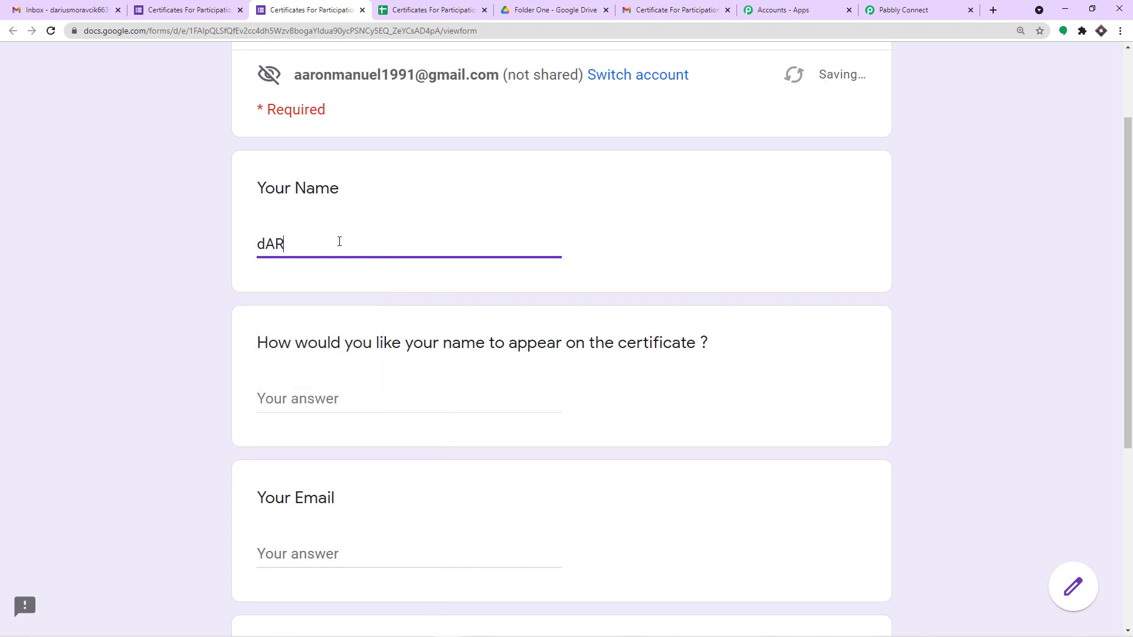
key("BackSpace")
key("BackSpace")
key("BackSpace")
scroll(345, 257, "down", 2)
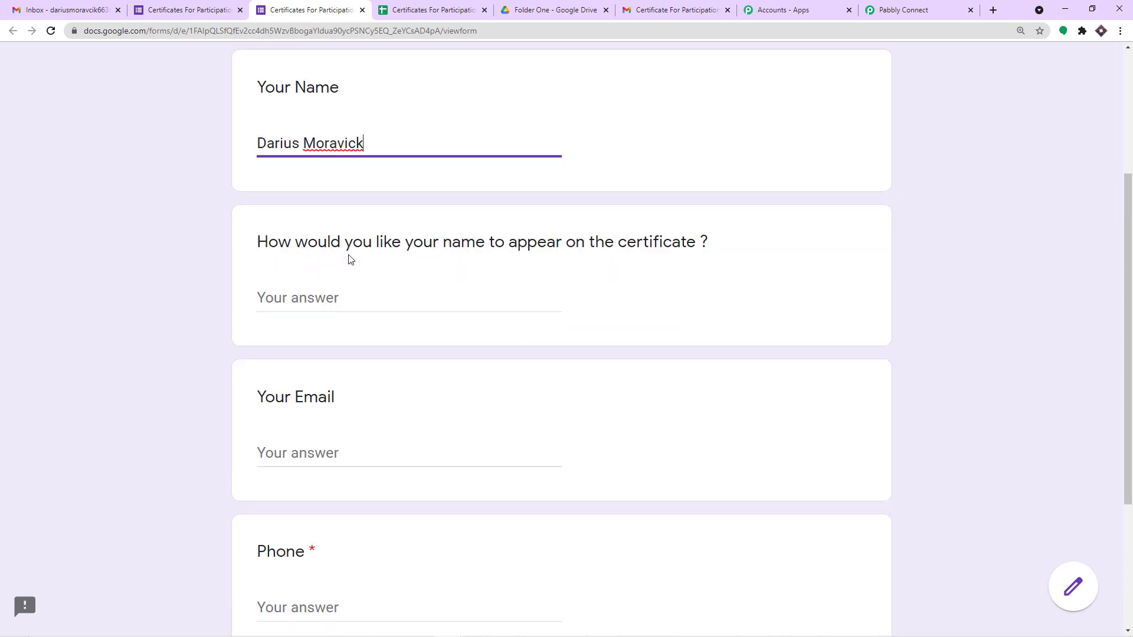
left_click(348, 284)
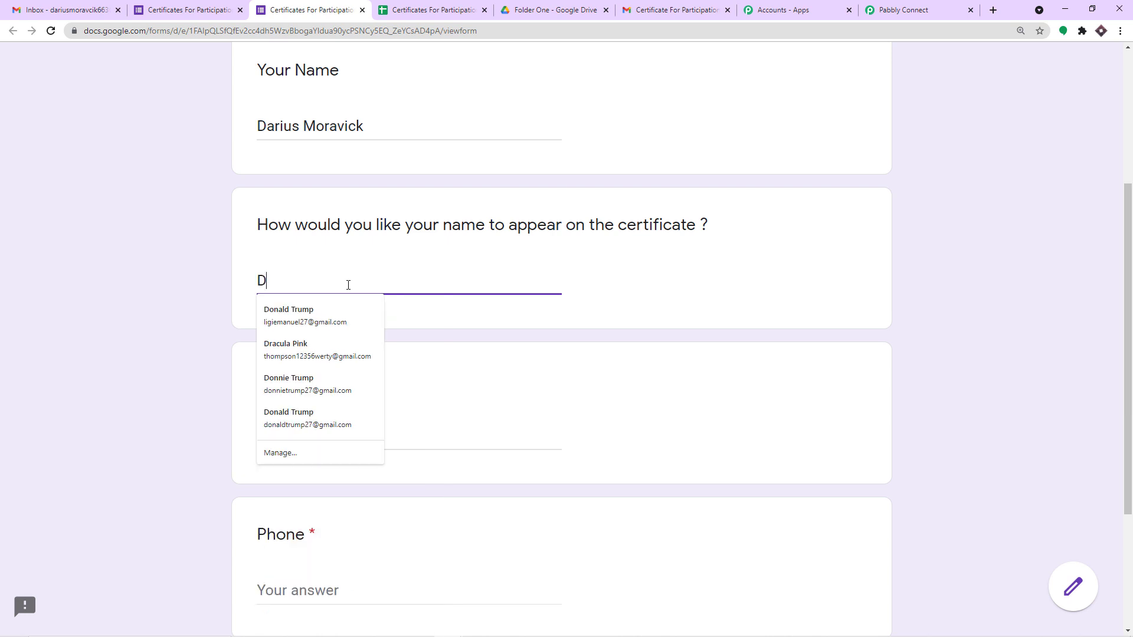
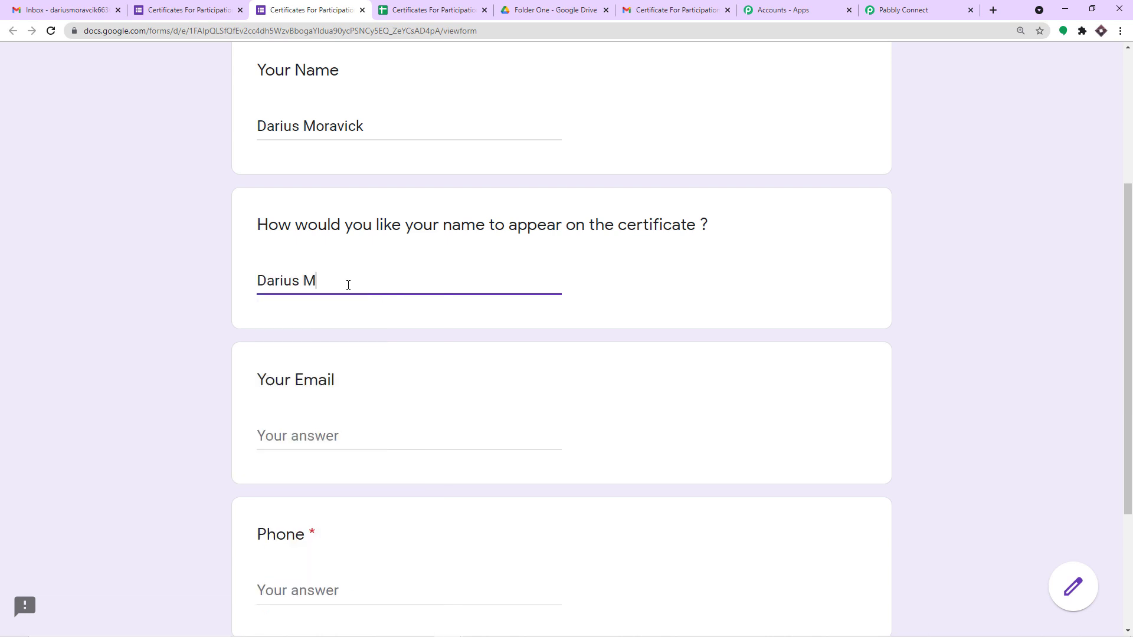
left_click(330, 282)
type("a")
Step: Paste the copied e-mail, autofill the phone number, and submit the response
left_click(338, 436)
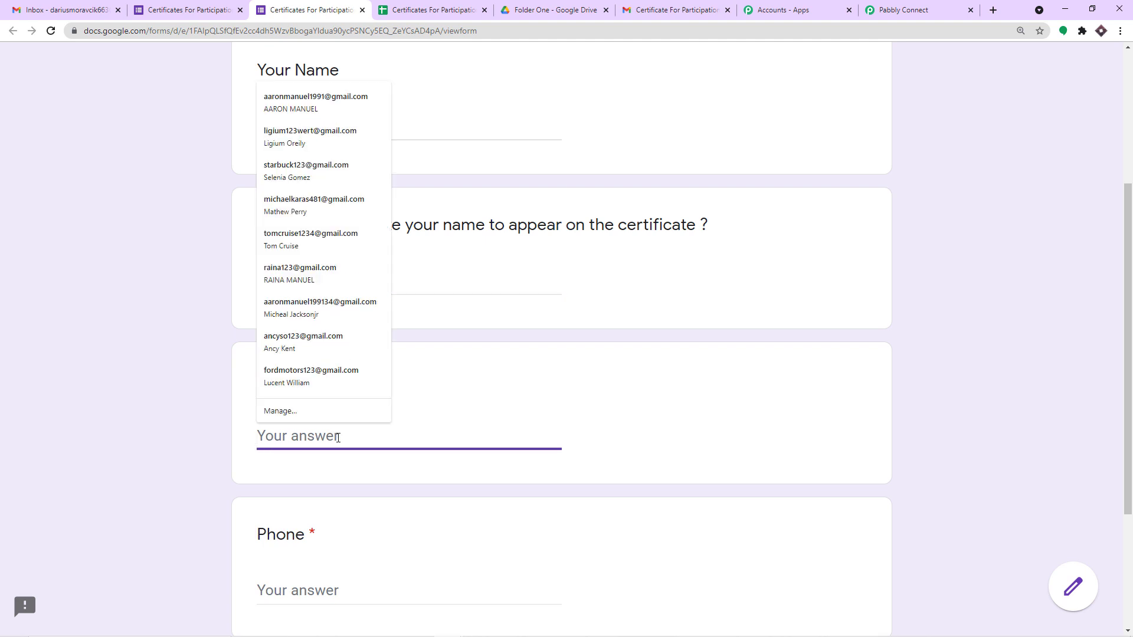
key("ctrl+v")
scroll(339, 437, "down", 3)
left_click(319, 417)
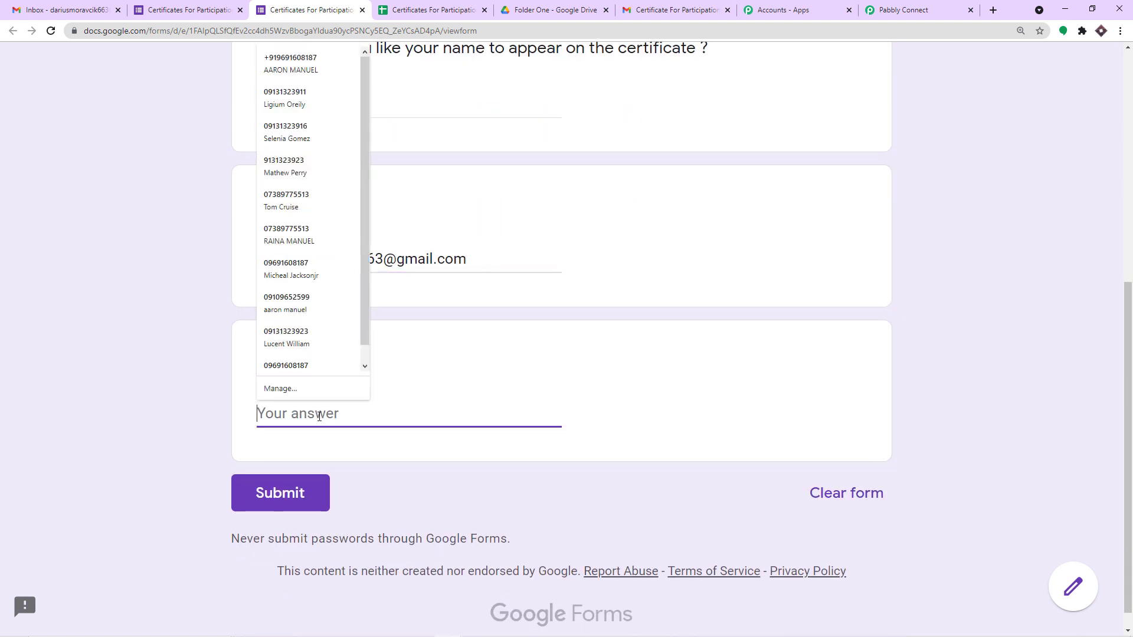
left_click(301, 367)
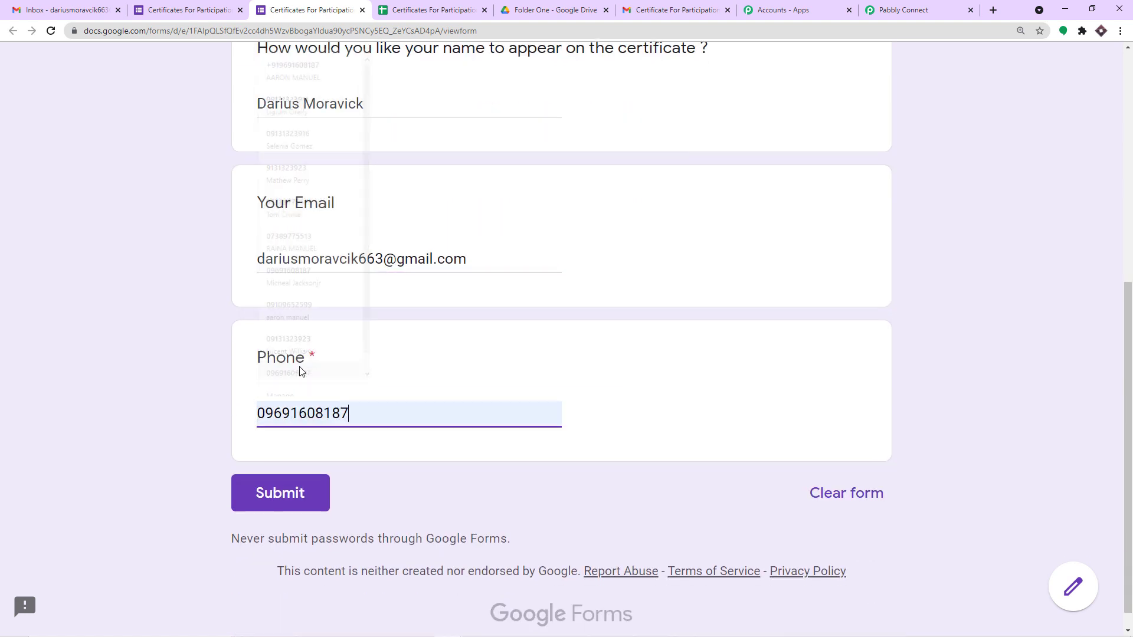
scroll(489, 373, "up", 1)
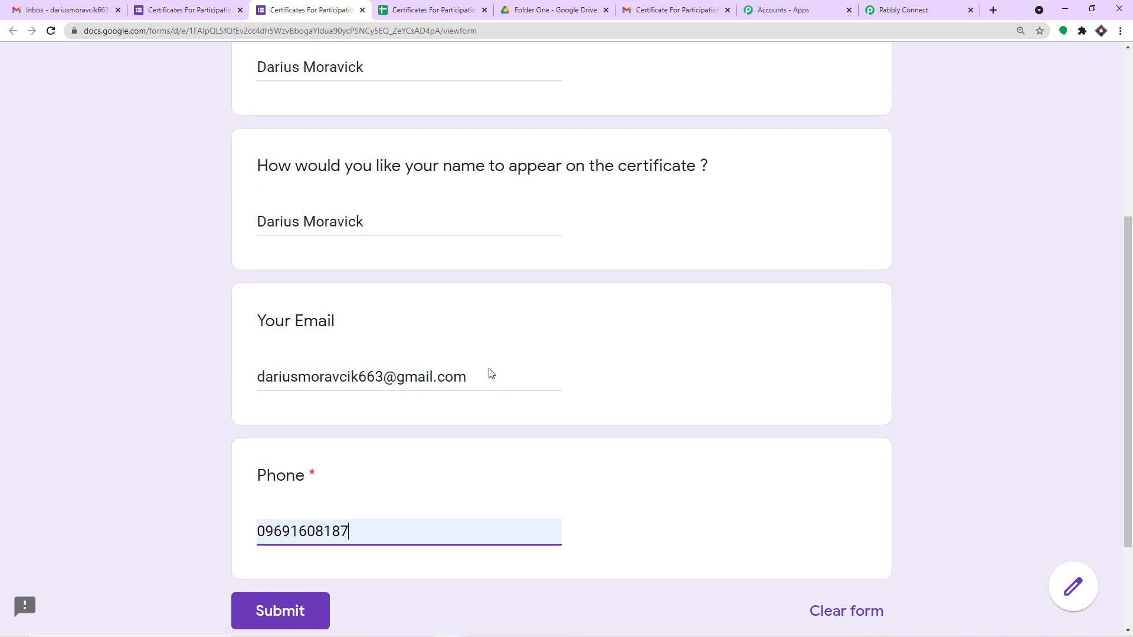
scroll(376, 252, "up", 2)
scroll(331, 347, "down", 3)
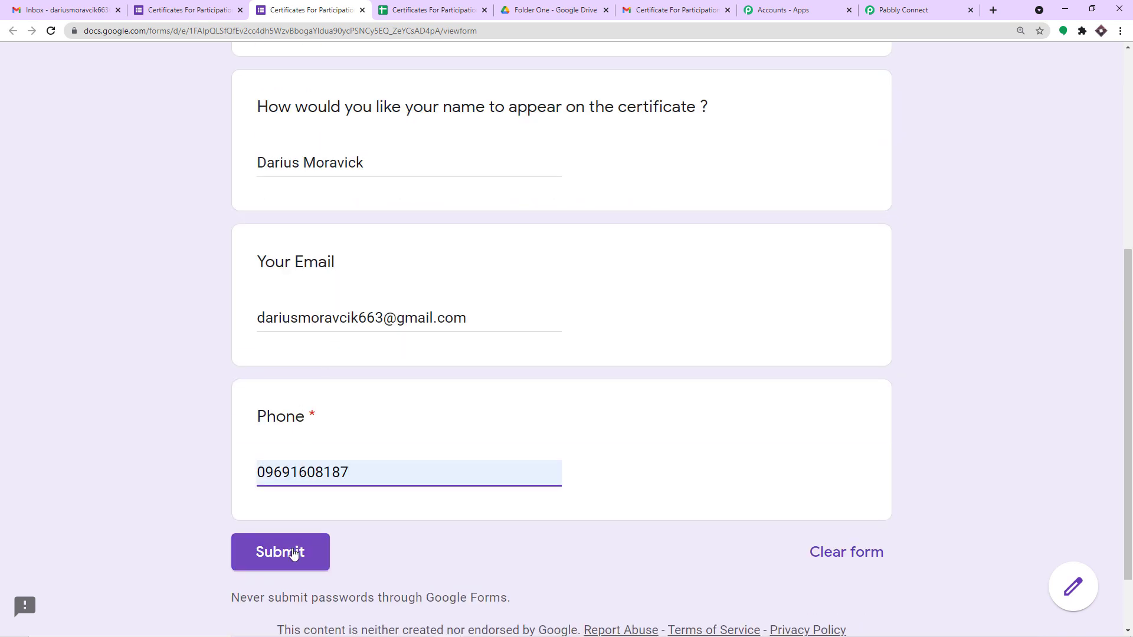
left_click(293, 553)
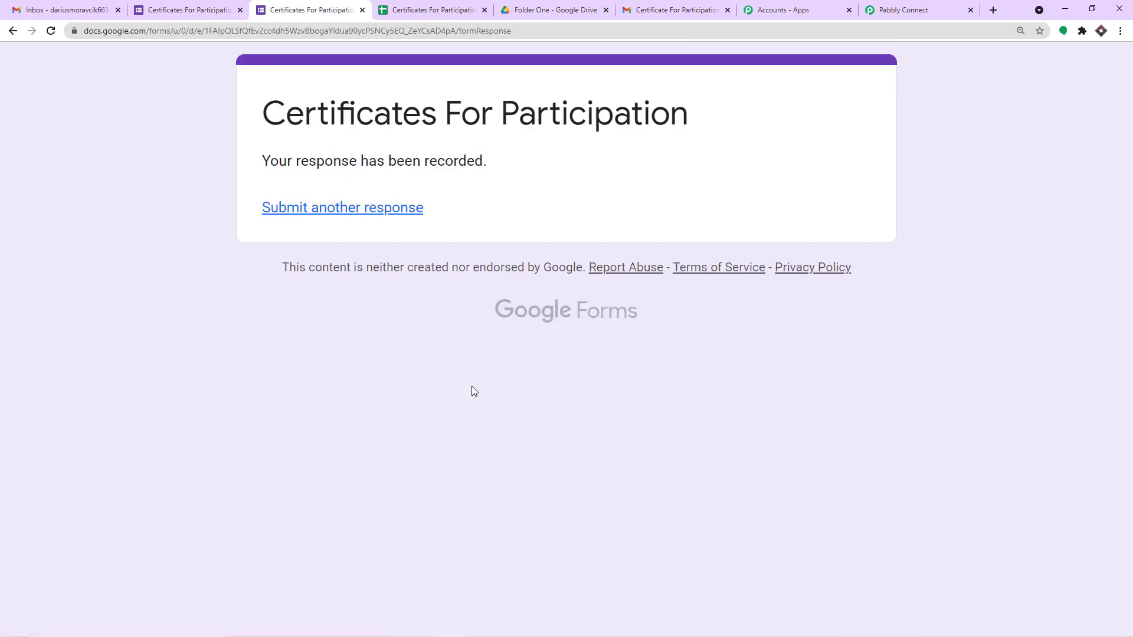
left_click(895, 8)
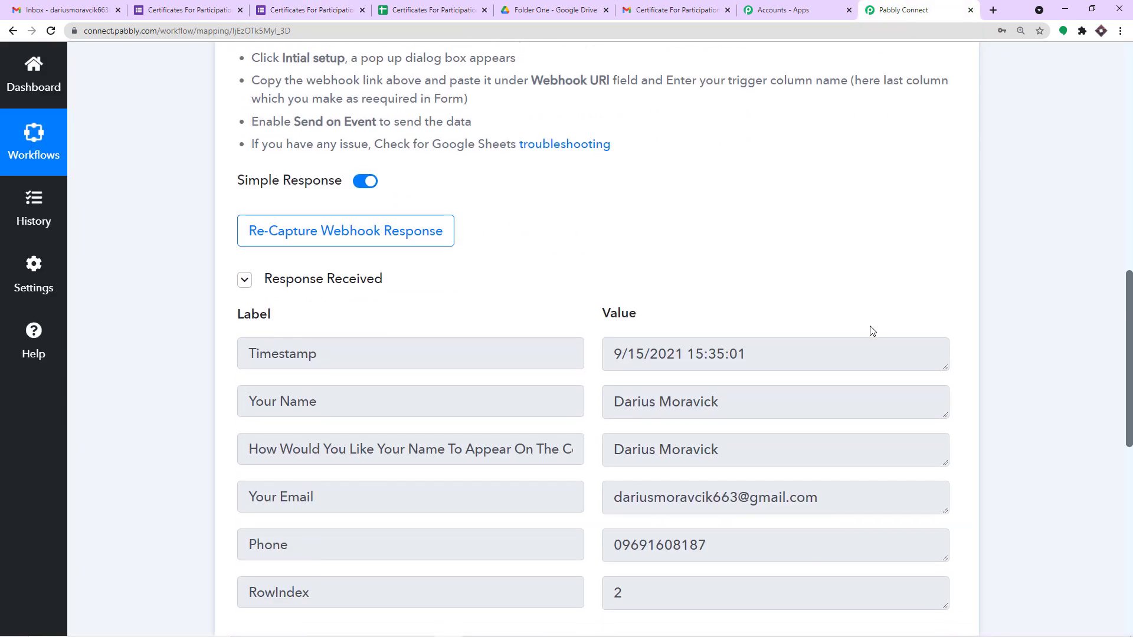
scroll(871, 328, "down", 2)
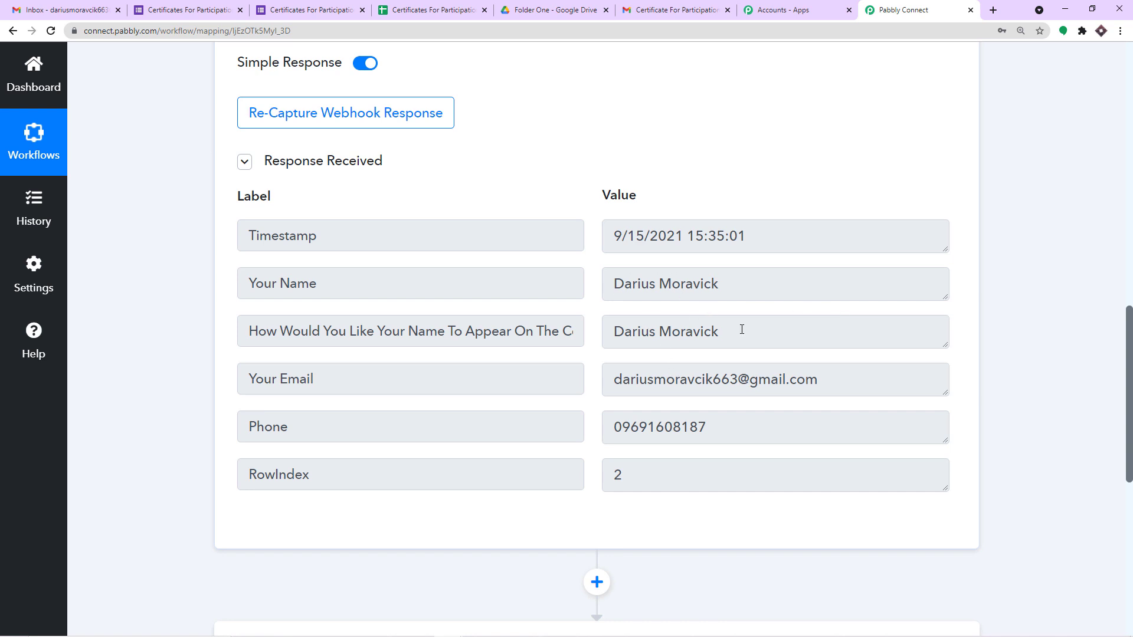
left_click_drag(607, 382, 829, 383)
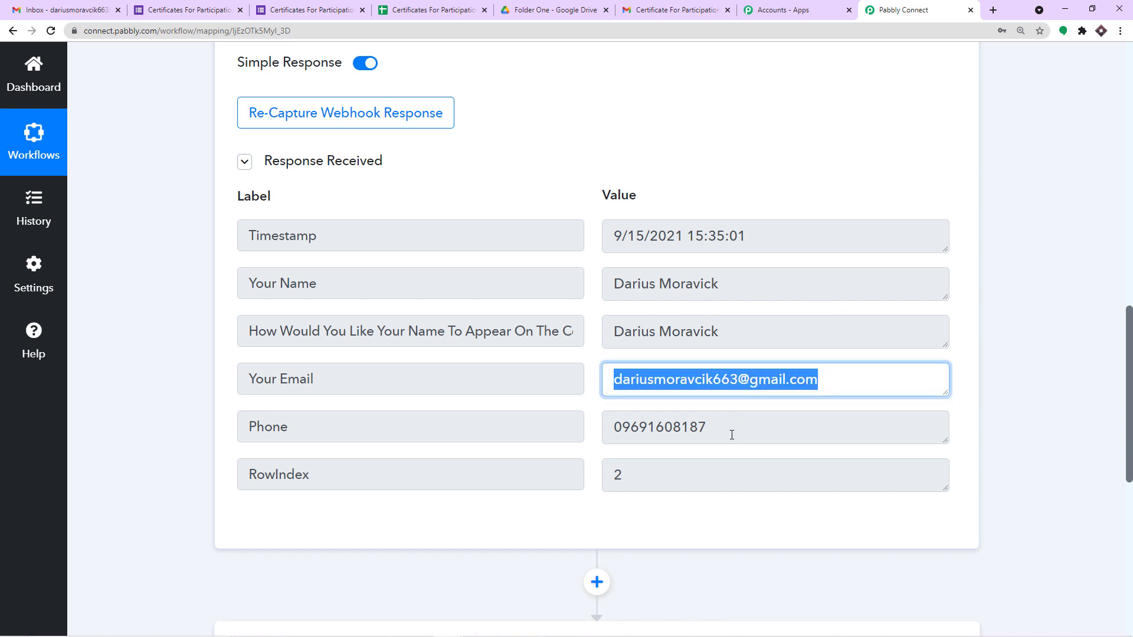
left_click_drag(732, 435, 582, 437)
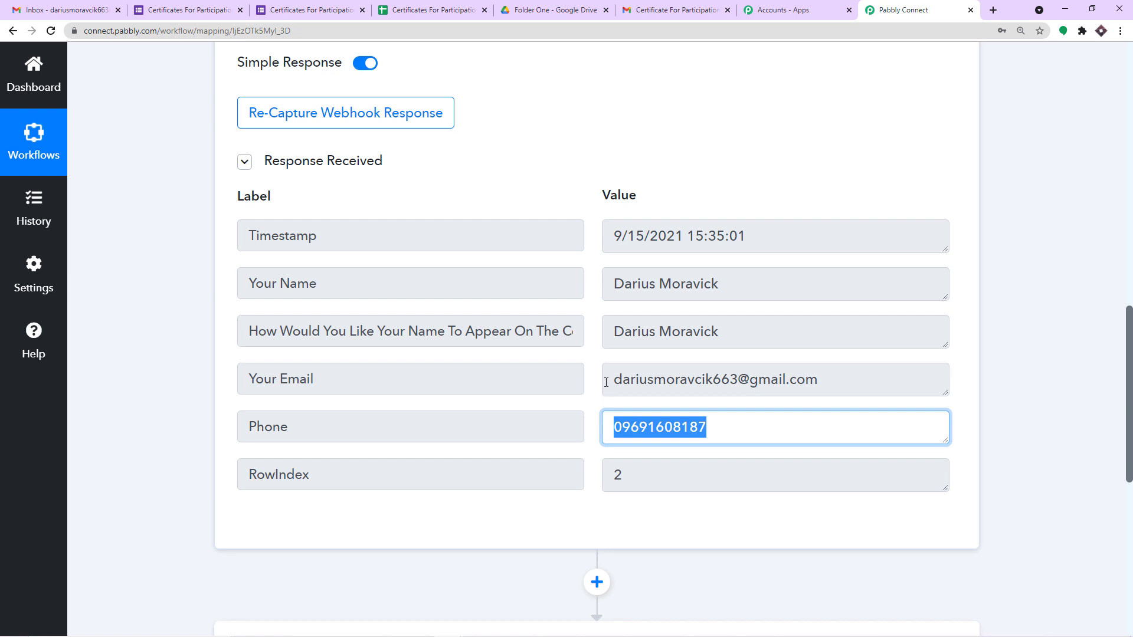
left_click_drag(614, 373, 820, 378)
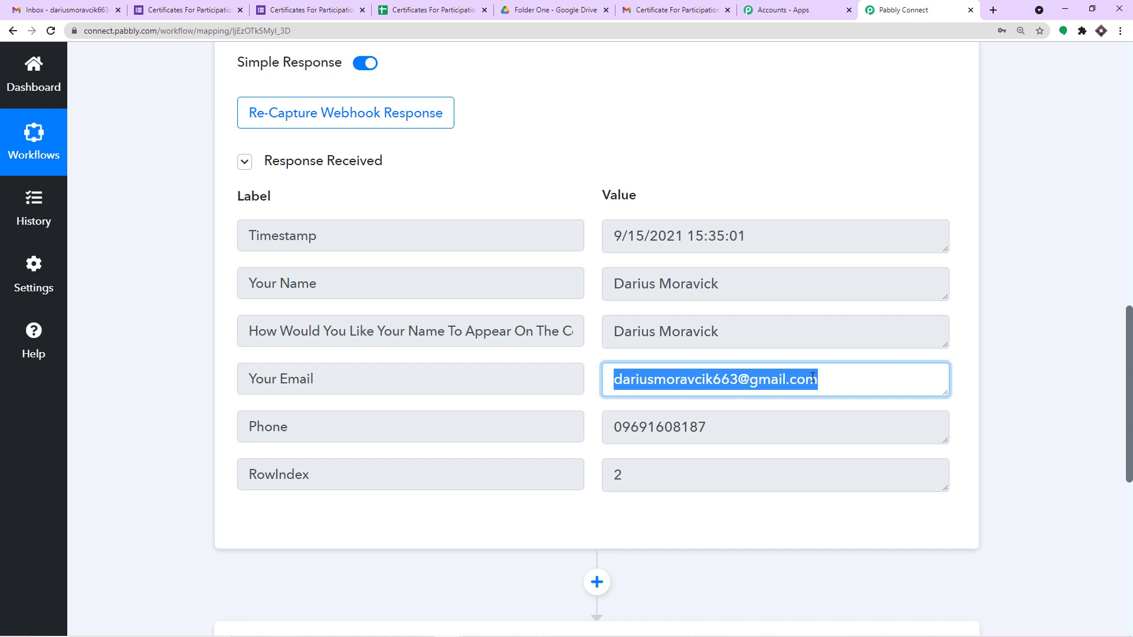
scroll(731, 189, "down", 3)
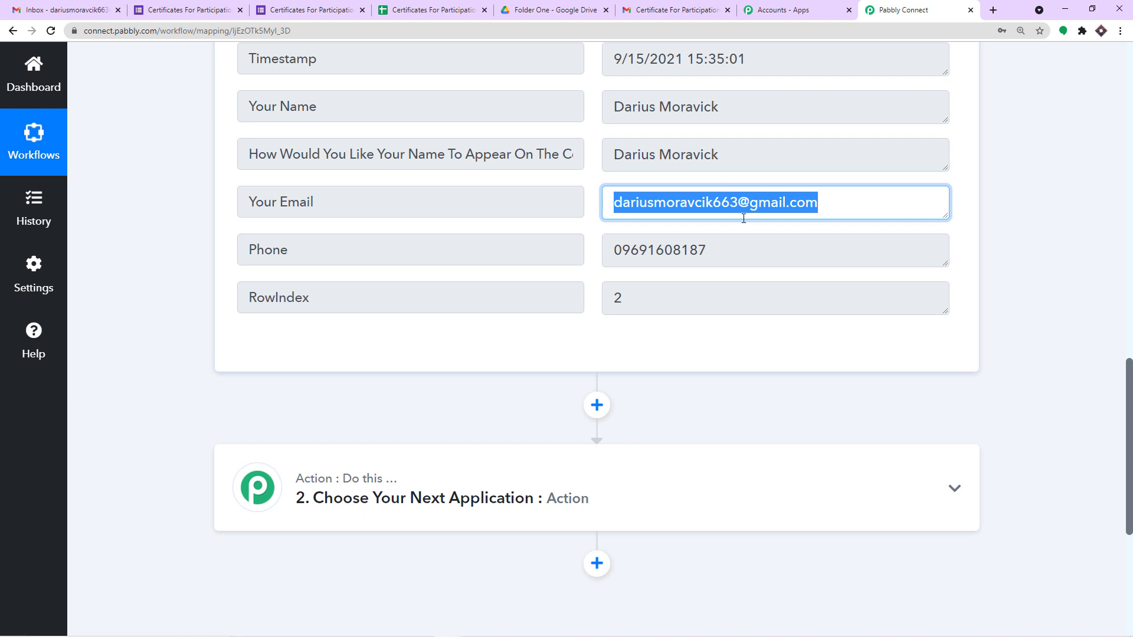
Step: Review the certificate PDF in Drive and Gmail, then expand Pabbly's step 2 app chooser
left_click(586, 9)
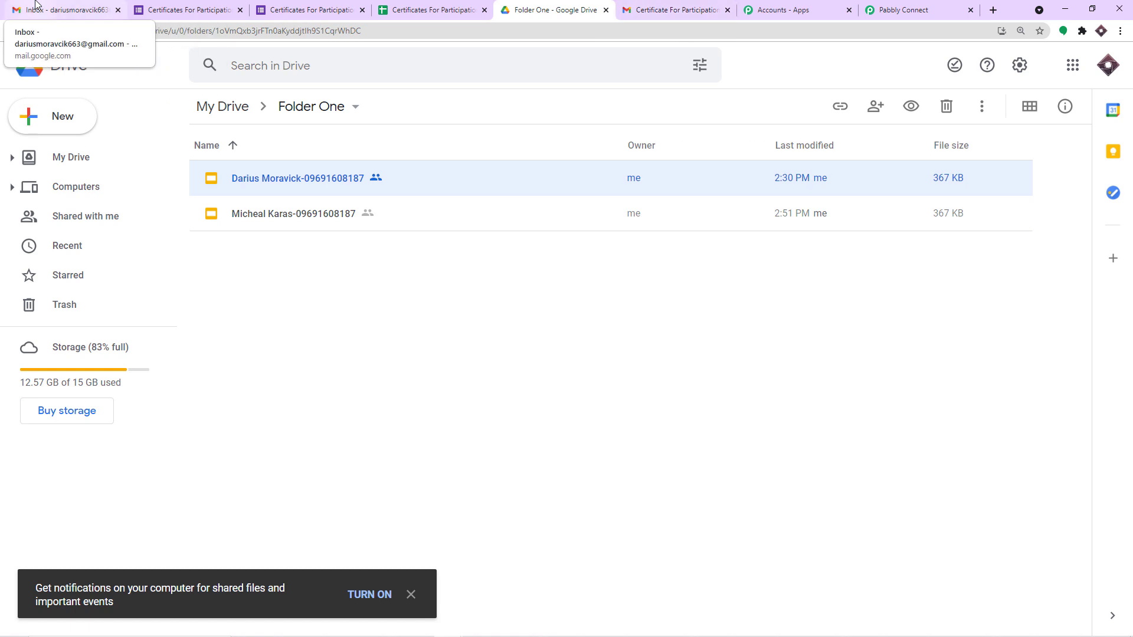
left_click(687, 8)
scroll(631, 305, "down", 3)
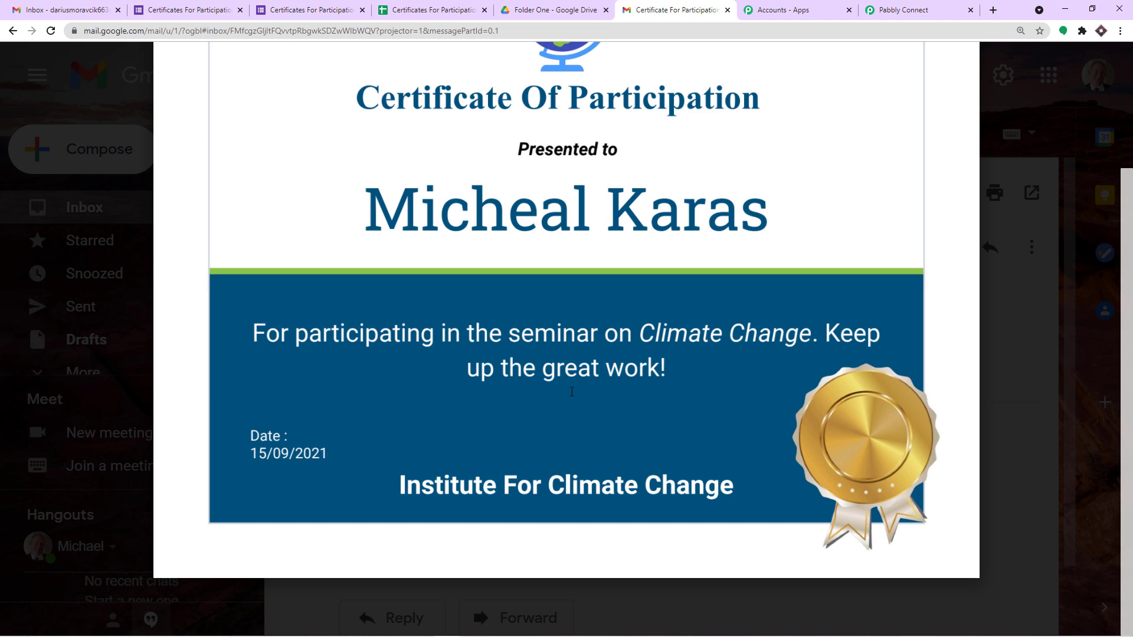
left_click(916, 9)
scroll(632, 295, "down", 3)
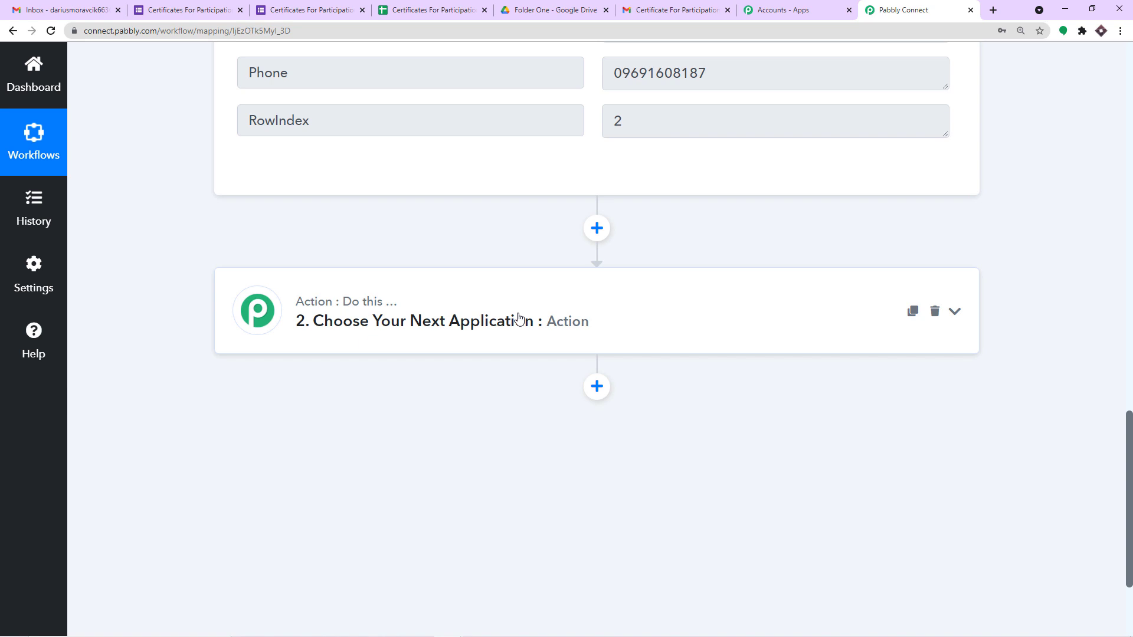
left_click(670, 9)
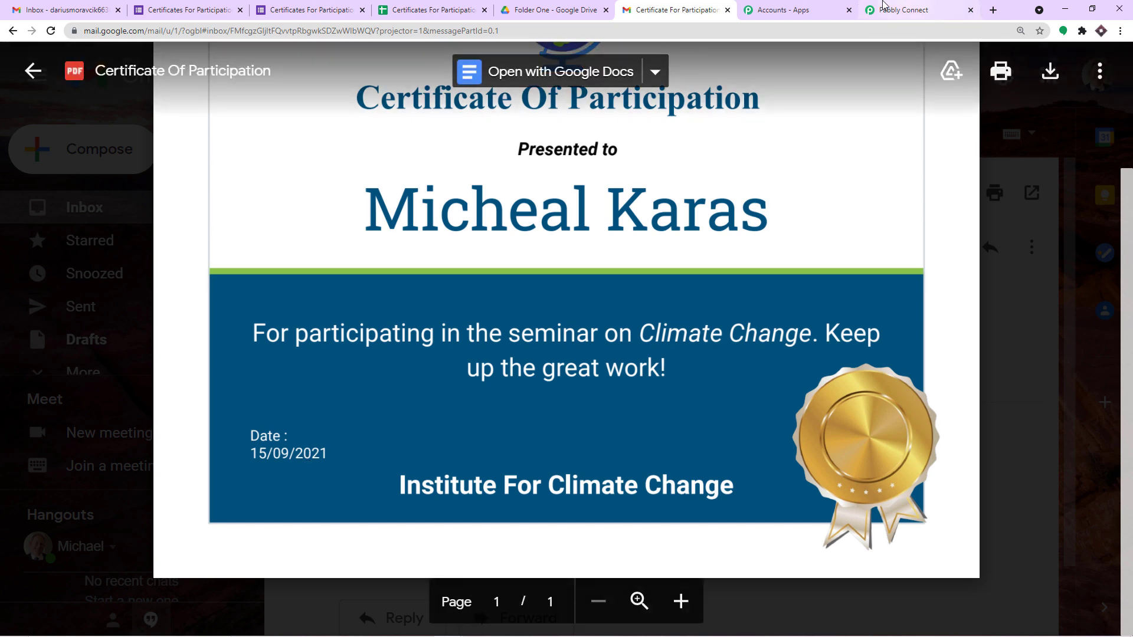
left_click(903, 10)
left_click(399, 307)
scroll(395, 367, "down", 1)
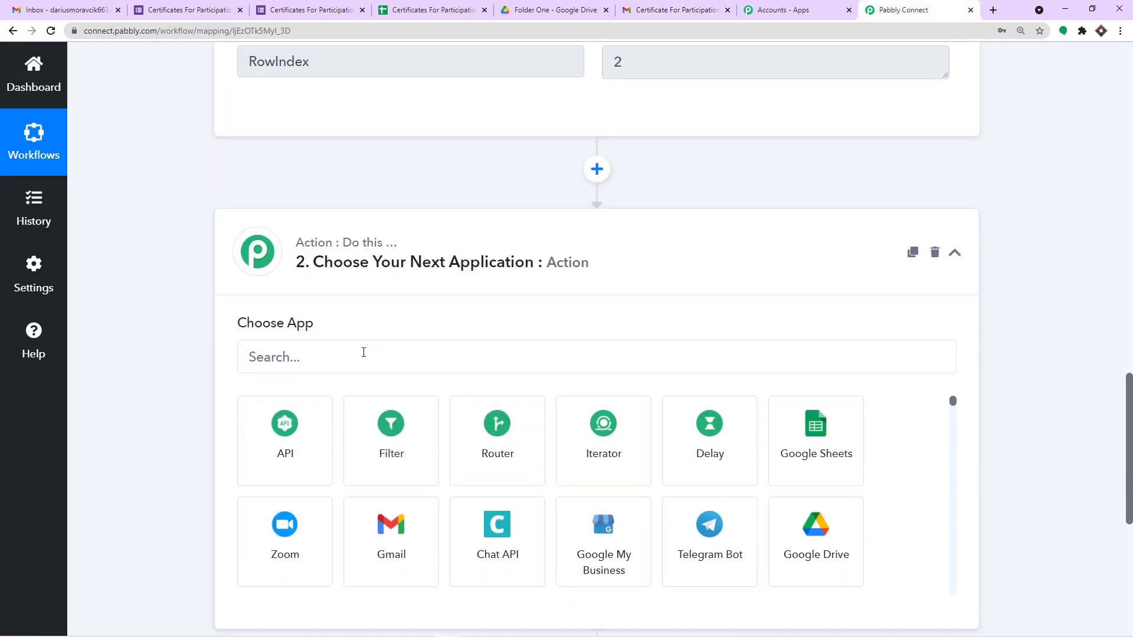
Step: Add a Date/Time Formatter action with the Current Date event and connect it
left_click(364, 353)
type("date")
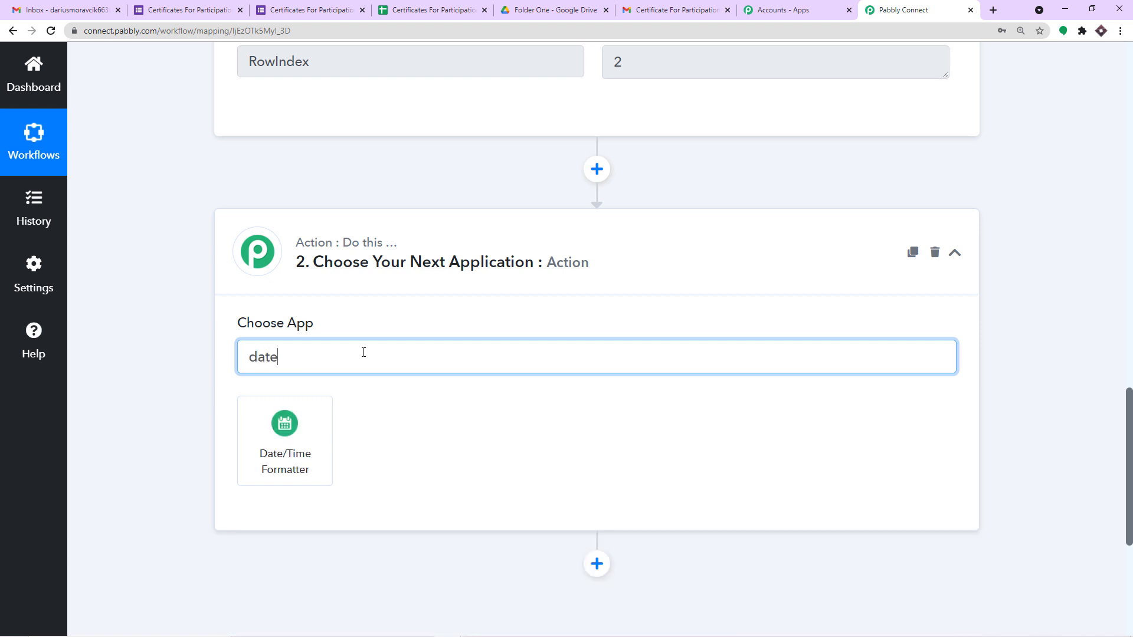
left_click(296, 426)
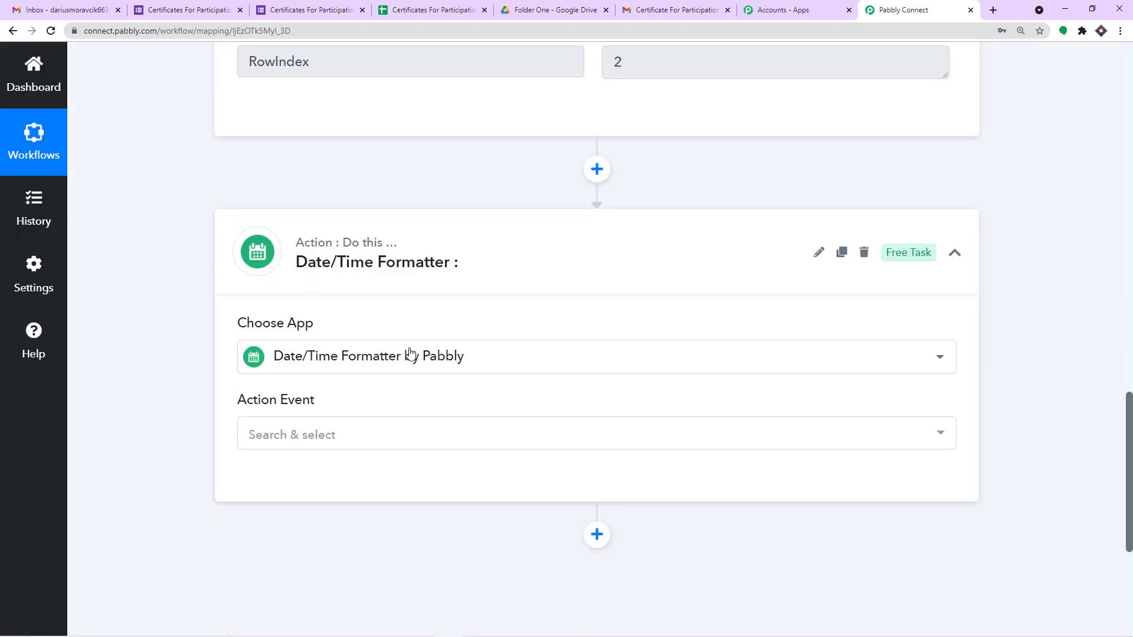
scroll(411, 354, "down", 2)
left_click(357, 316)
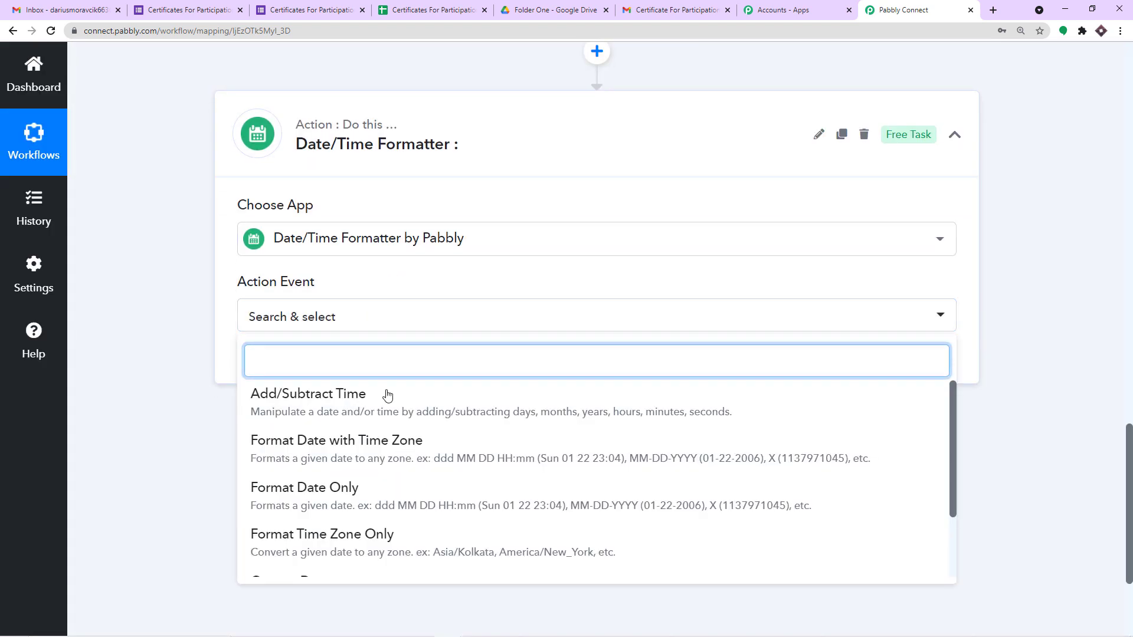
scroll(382, 447, "down", 1)
left_click(329, 506)
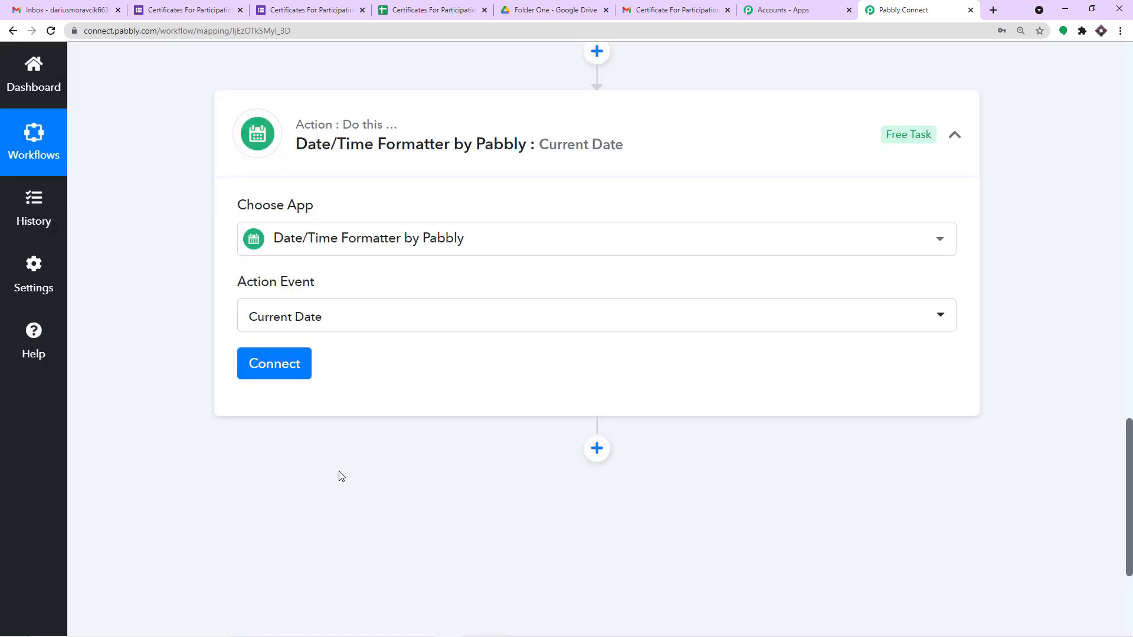
left_click(280, 364)
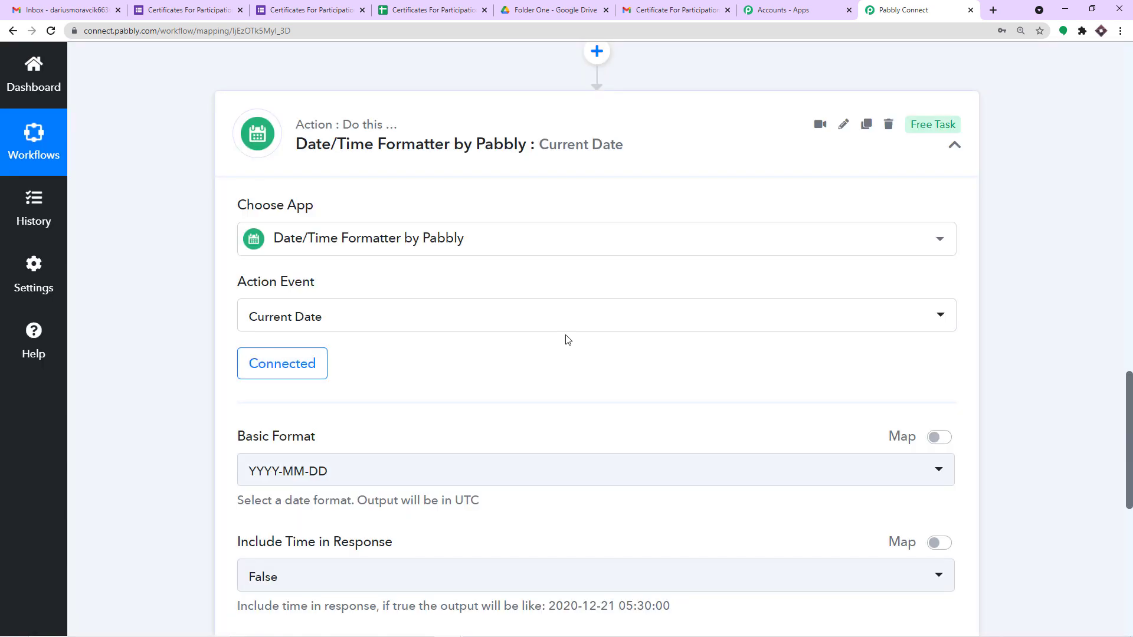
Step: Set the step's Basic Format to DD/MM/YYYY
scroll(360, 348, "down", 2)
left_click(334, 353)
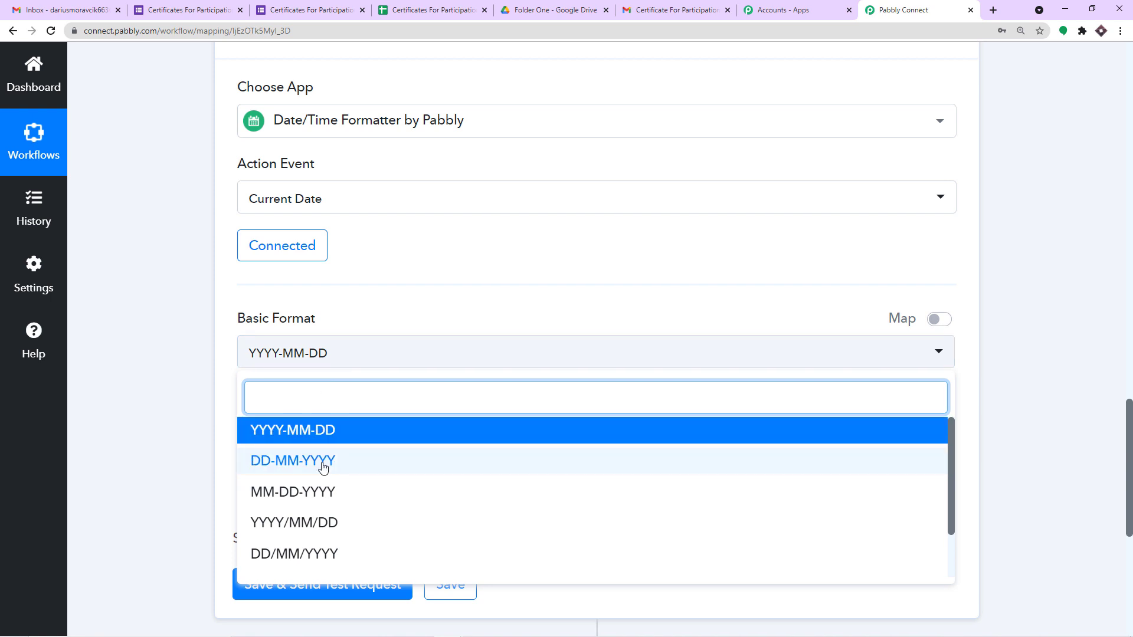
scroll(323, 466, "down", 1)
scroll(322, 469, "down", 1)
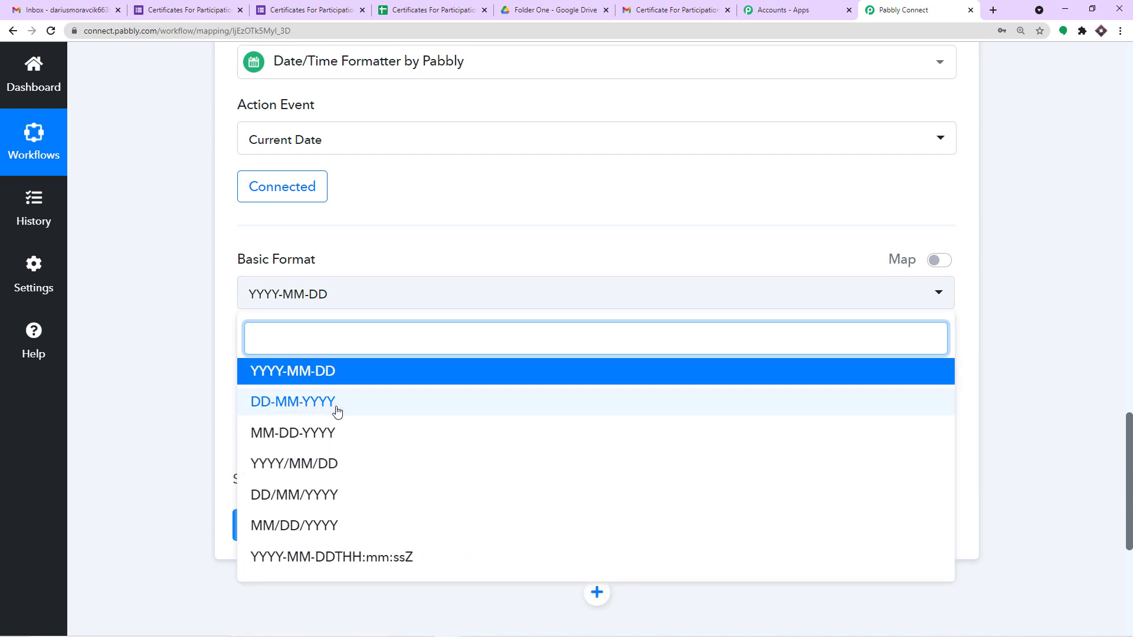
scroll(333, 416, "down", 1)
left_click(316, 439)
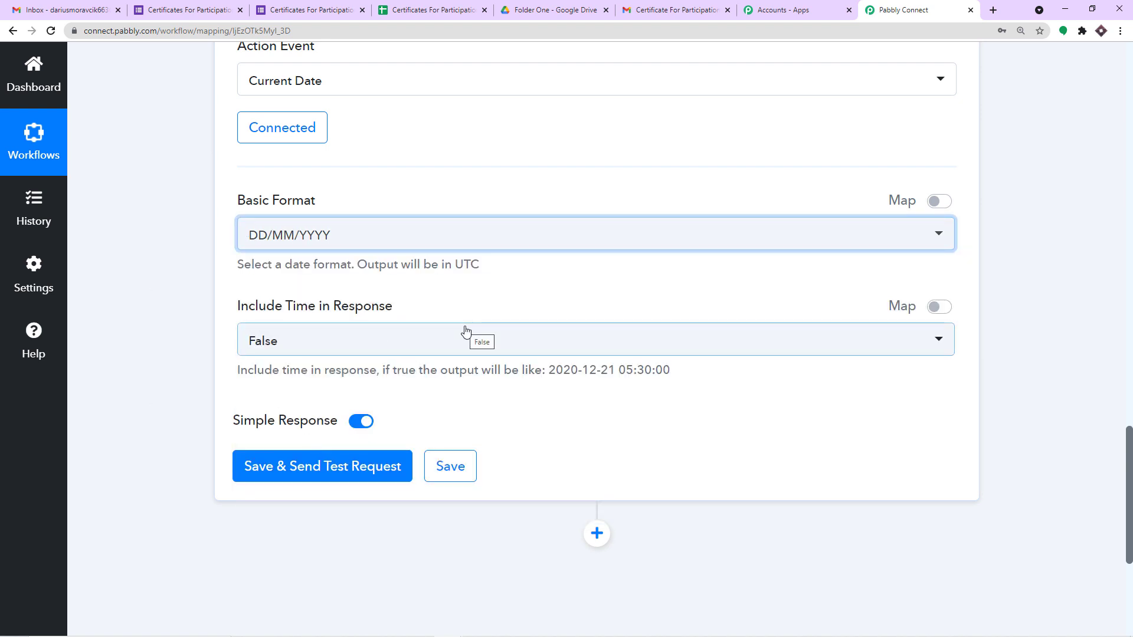
scroll(465, 331, "down", 2)
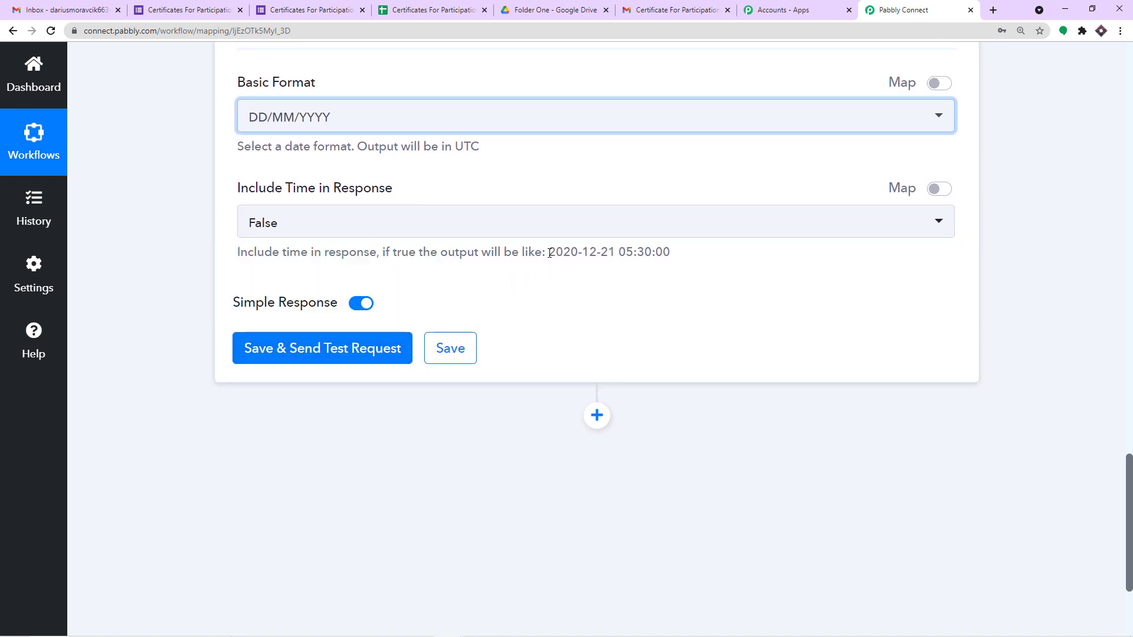
left_click_drag(549, 253, 669, 251)
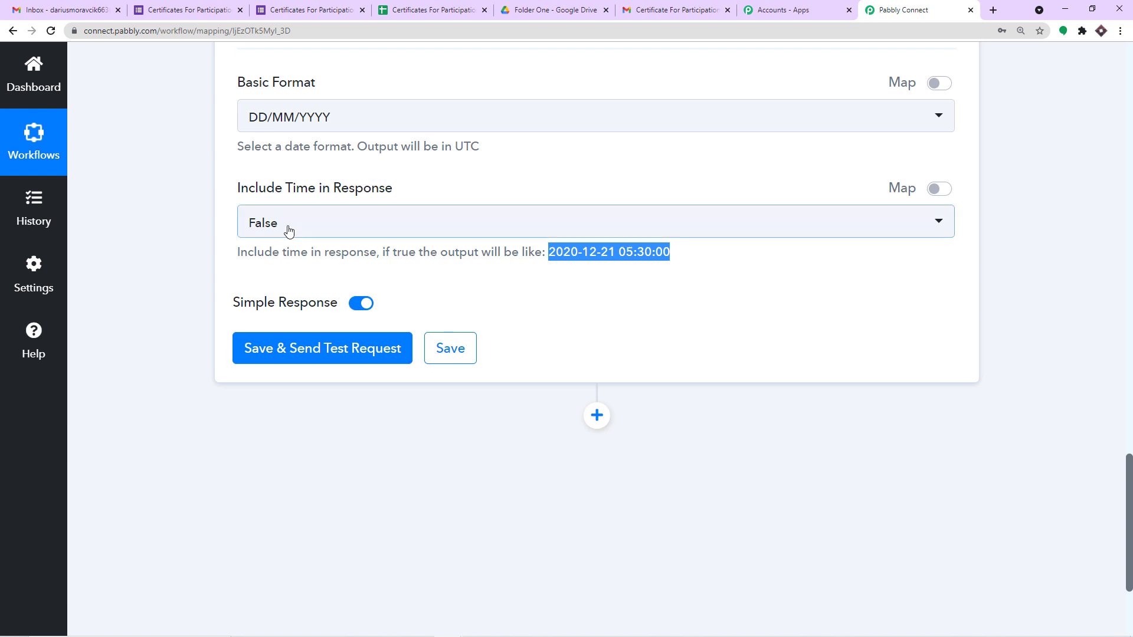
Step: Save and send a test request, which returns 15/09/2021
left_click(328, 348)
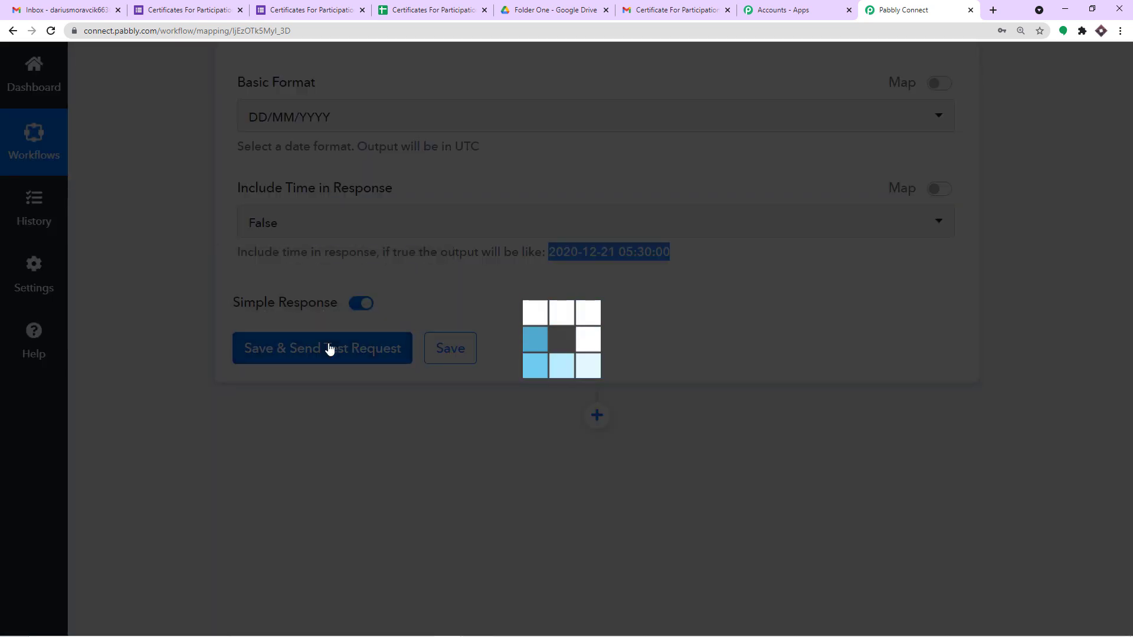
scroll(591, 254, "down", 3)
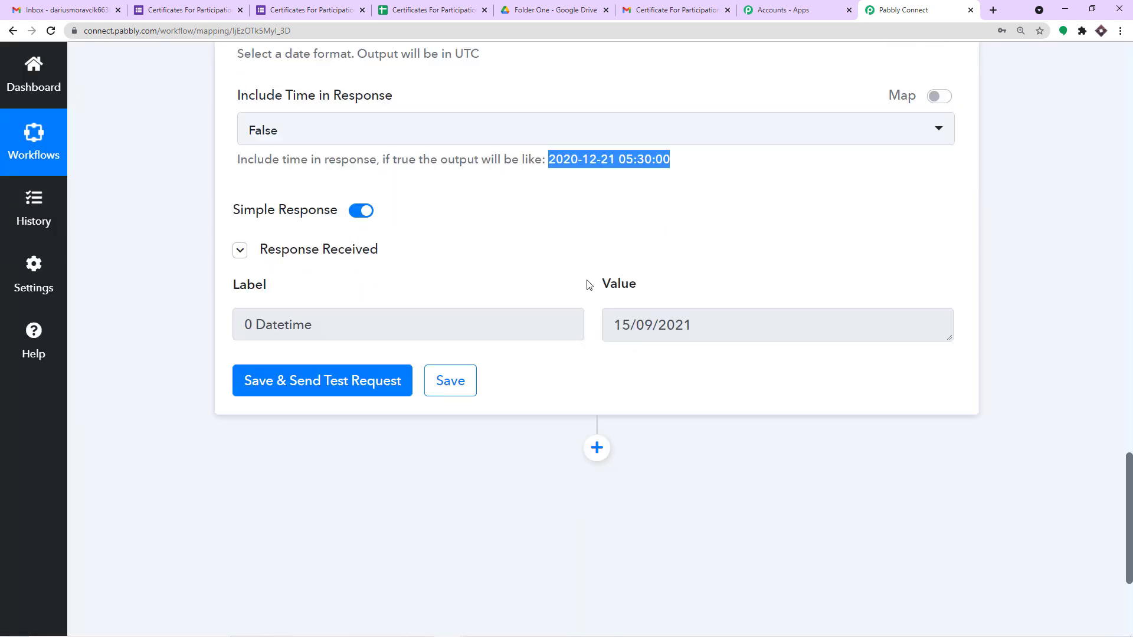
left_click_drag(717, 253, 527, 237)
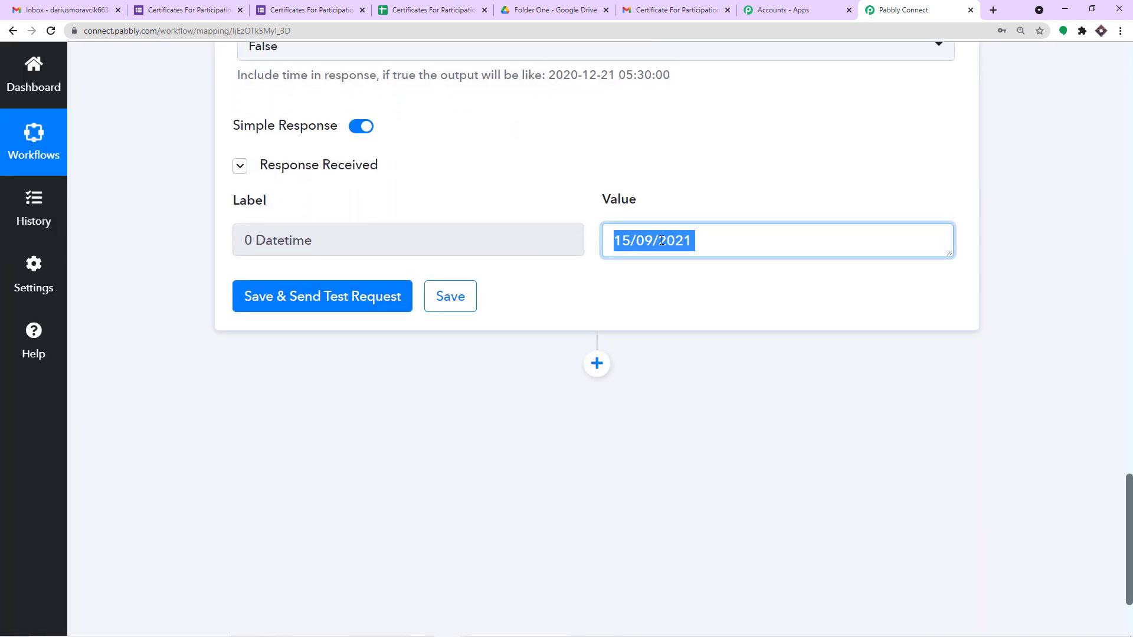
mouse_move(1001, 618)
mouse_move(1073, 633)
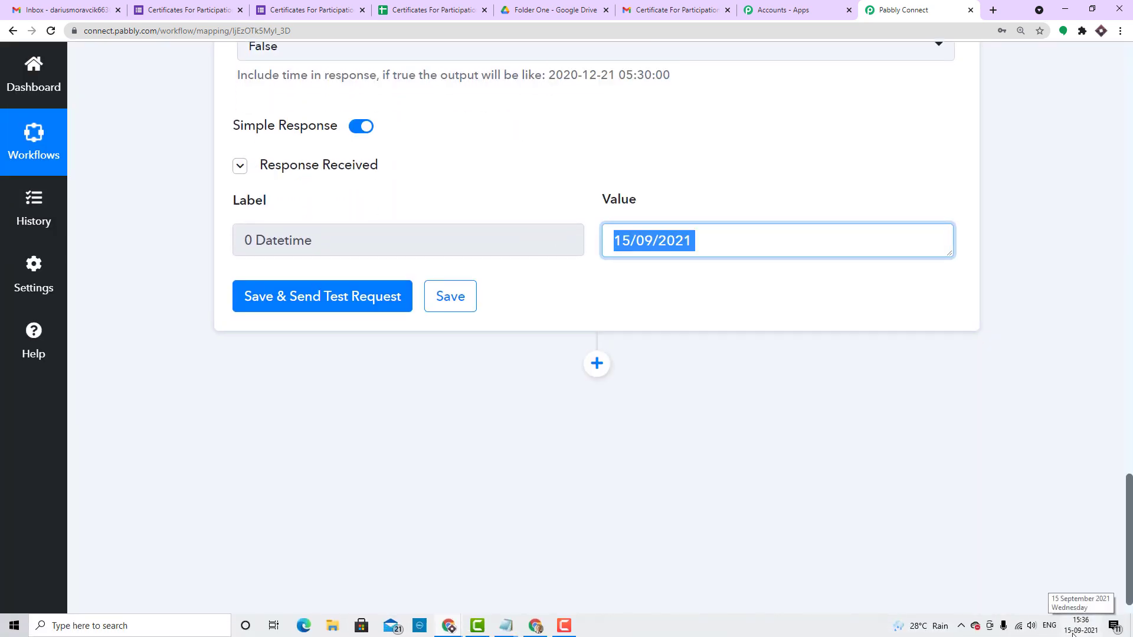
left_click(725, 429)
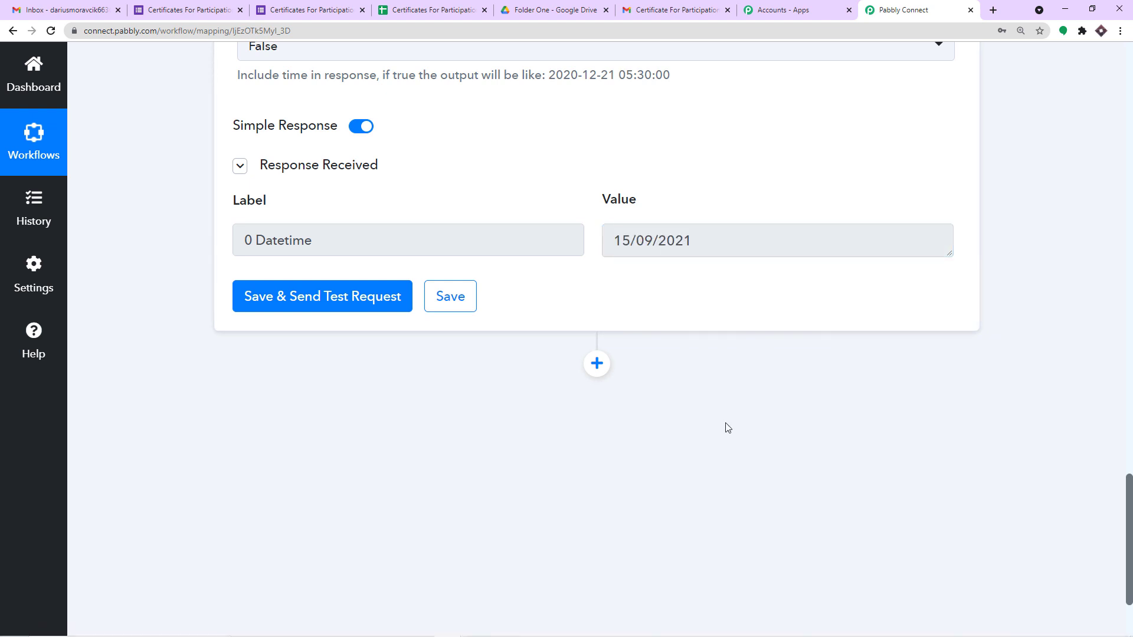
scroll(726, 427, "down", 1)
scroll(726, 427, "down", 1)
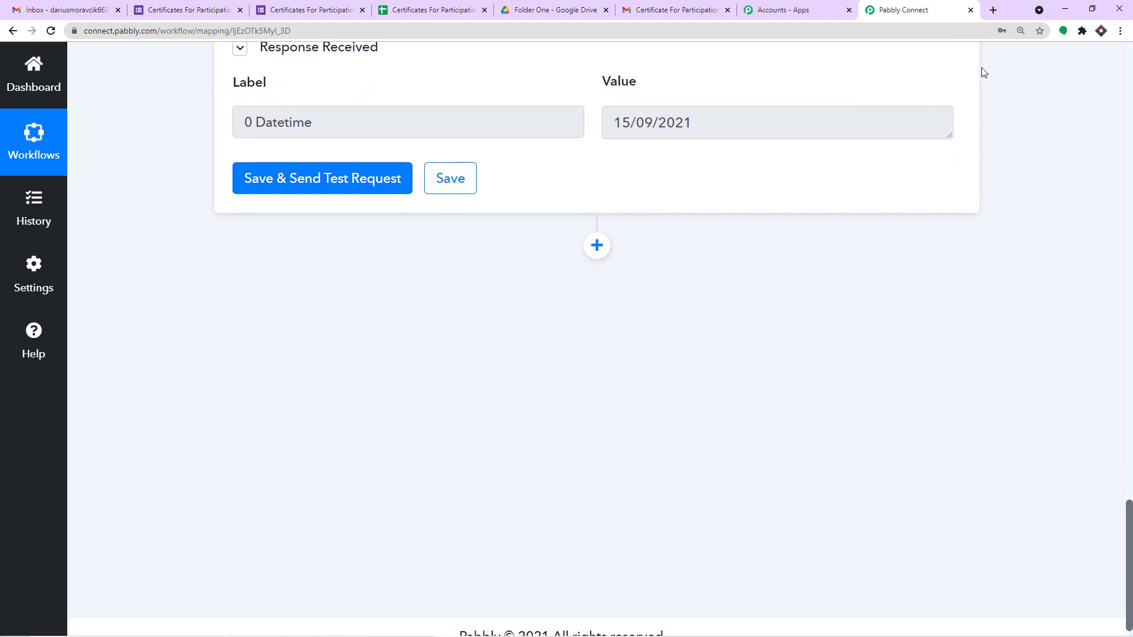
left_click(673, 10)
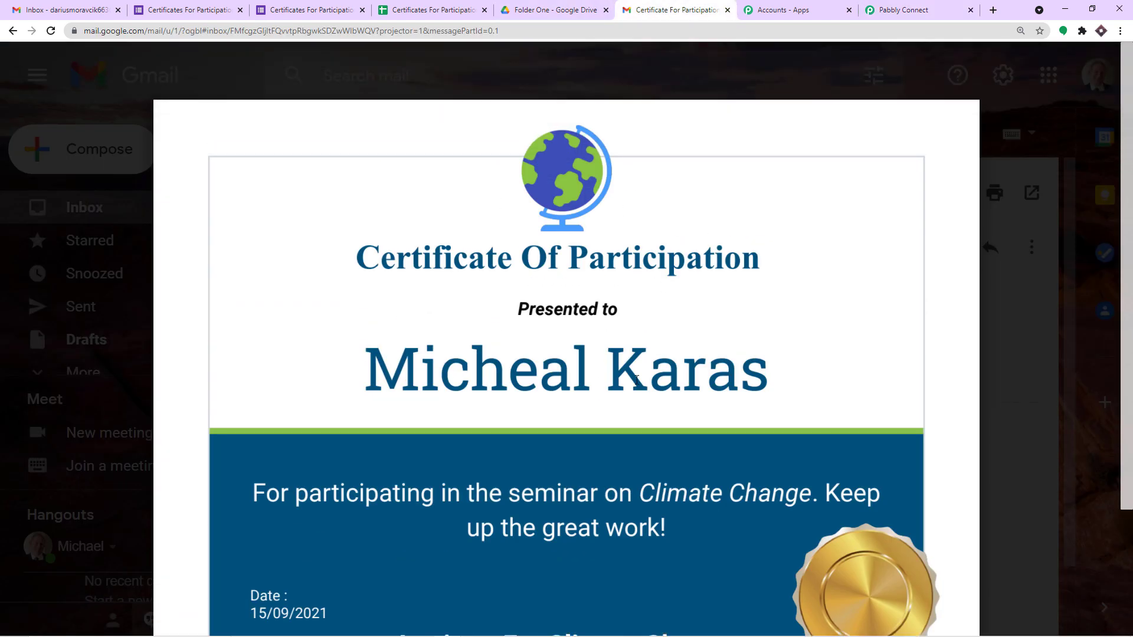
Step: Search 'google slides' in a new tab and open the 'Google Slides: Free Online Presentations' result
left_click(994, 9)
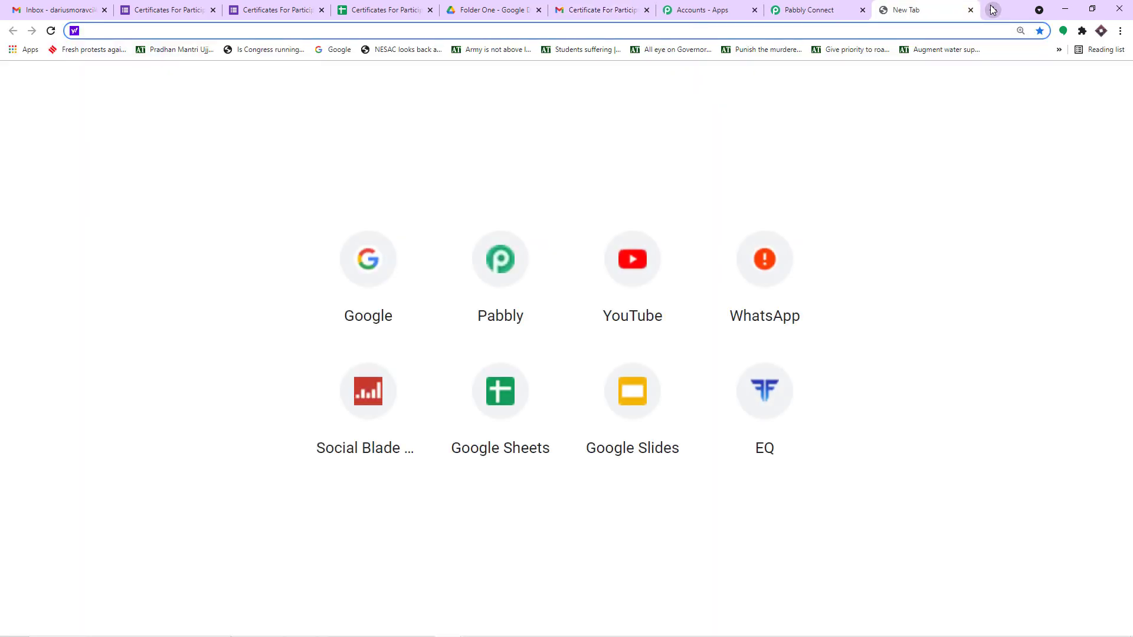
type("gogo")
key("BackSpace")
key("BackSpace")
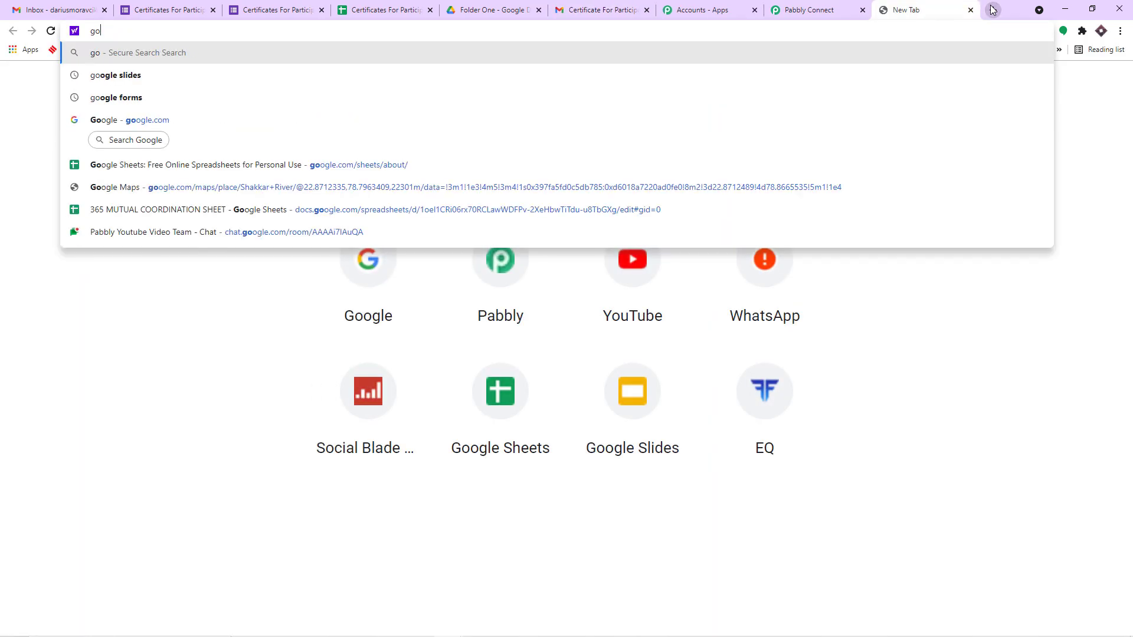
type("oogle")
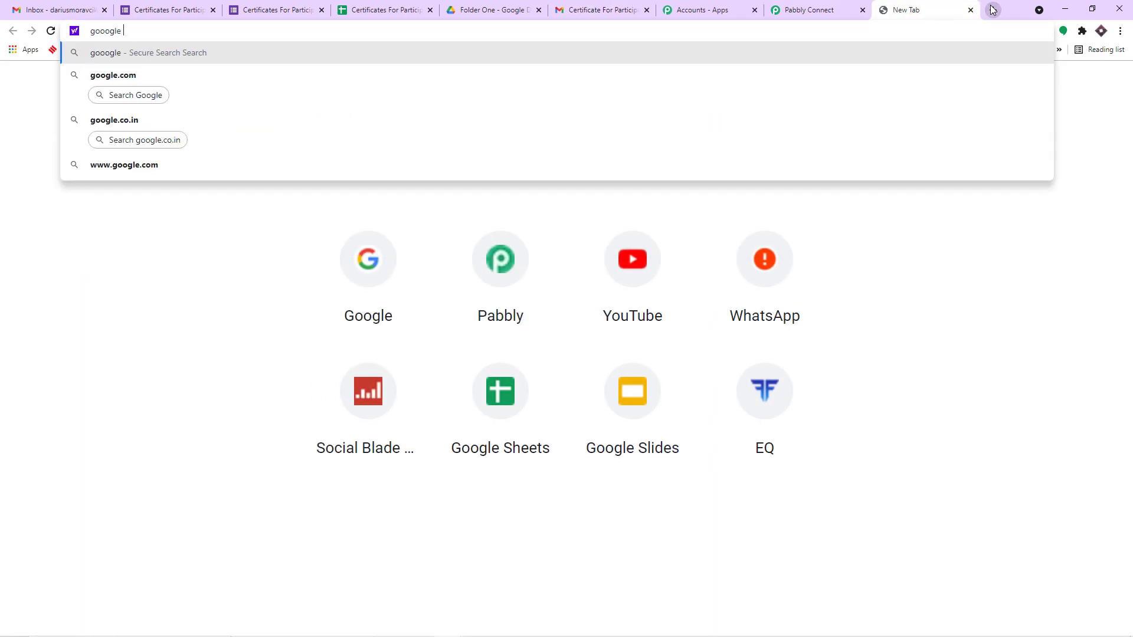
key("BackSpace")
key("BackSpace")
key("BackSpace")
key("BackSpace")
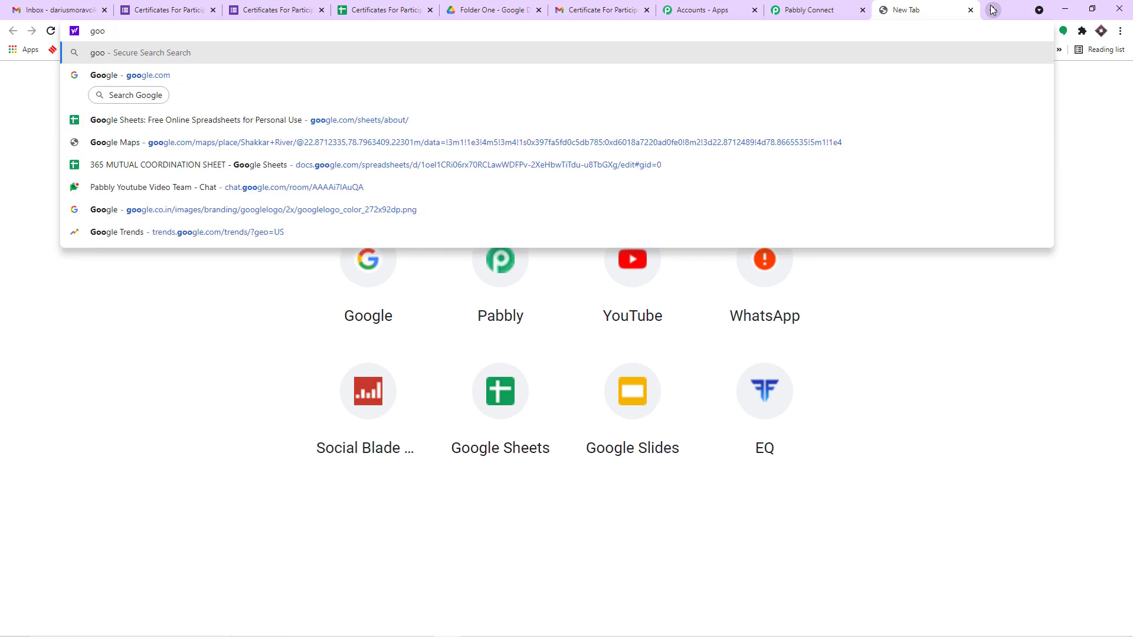
type("gle sl")
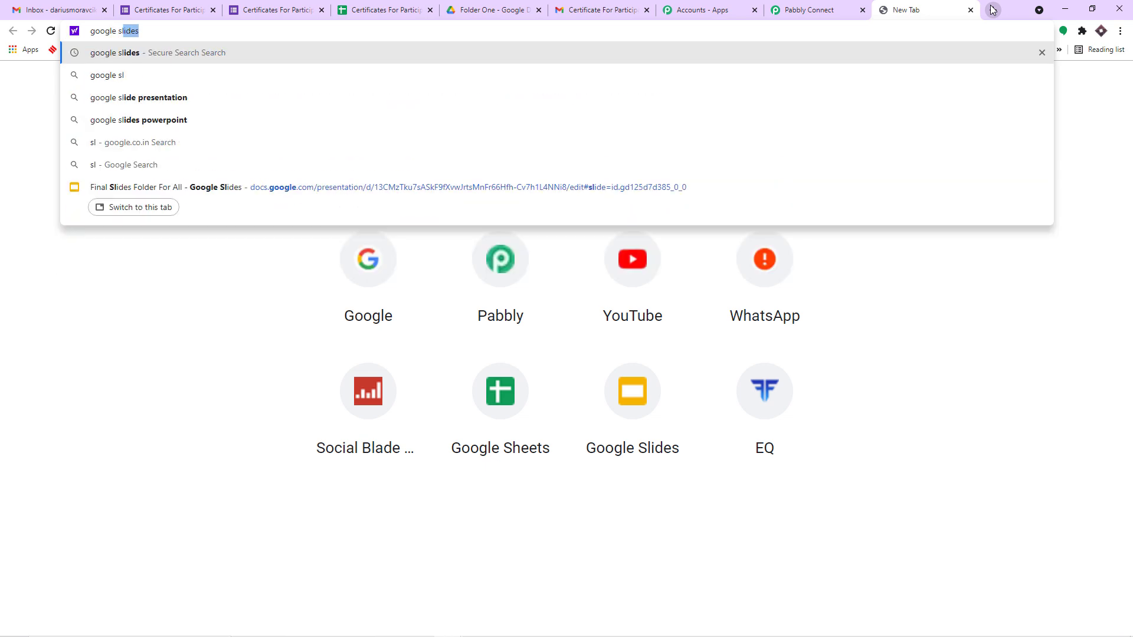
left_click(297, 60)
scroll(195, 329, "down", 2)
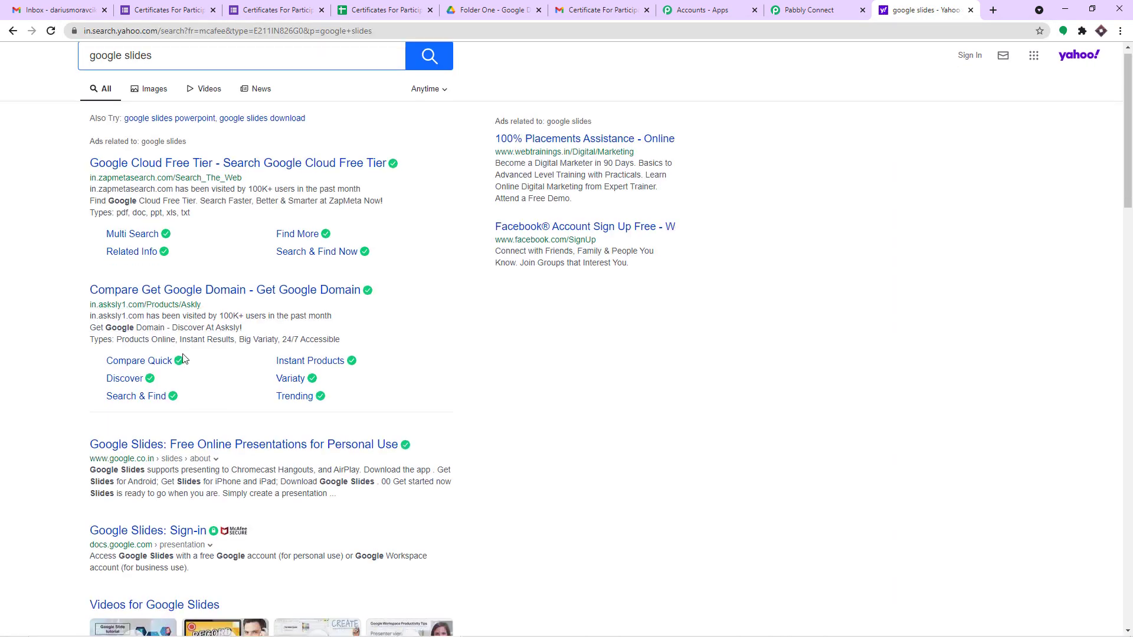
left_click(196, 332)
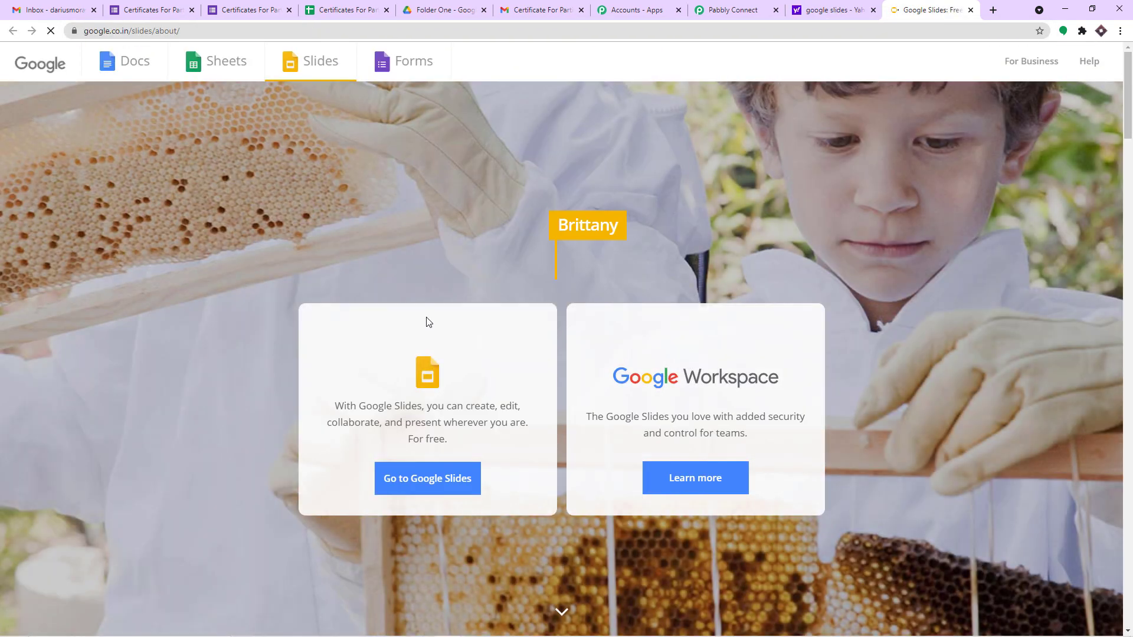
Step: Create a new presentation from the Student certificate template and close the Themes panel
left_click(442, 485)
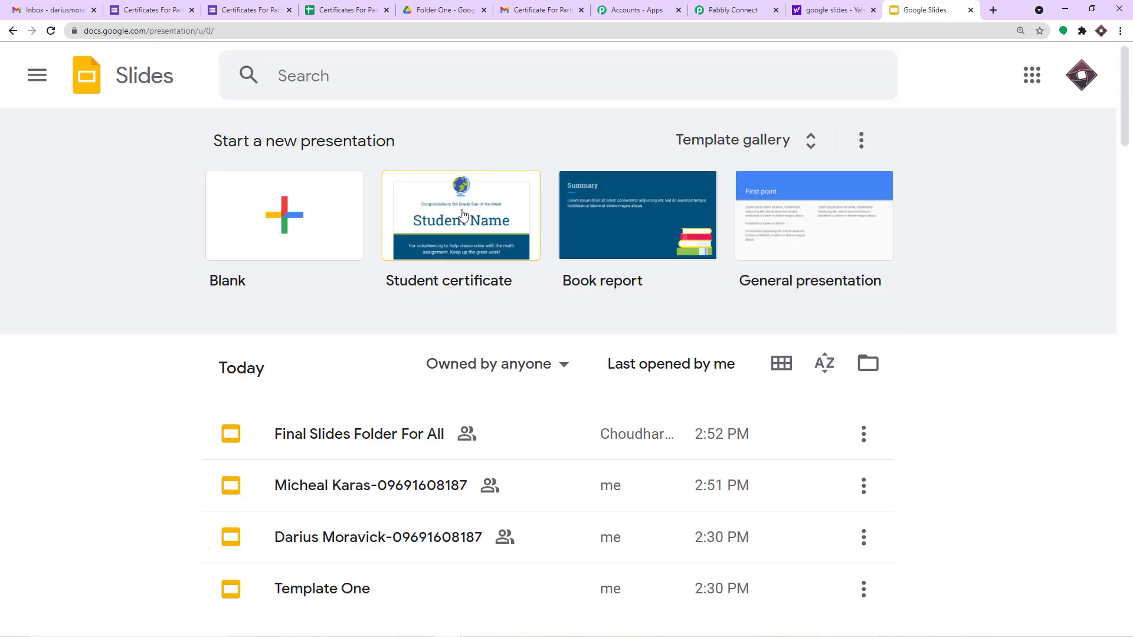
left_click(463, 216)
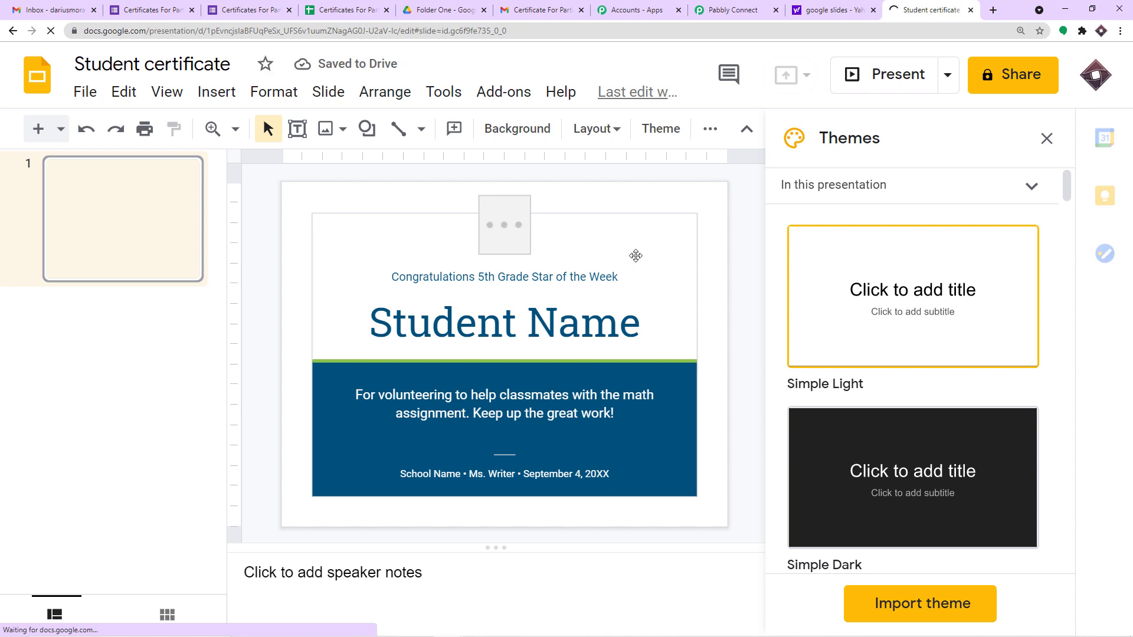
left_click(1048, 139)
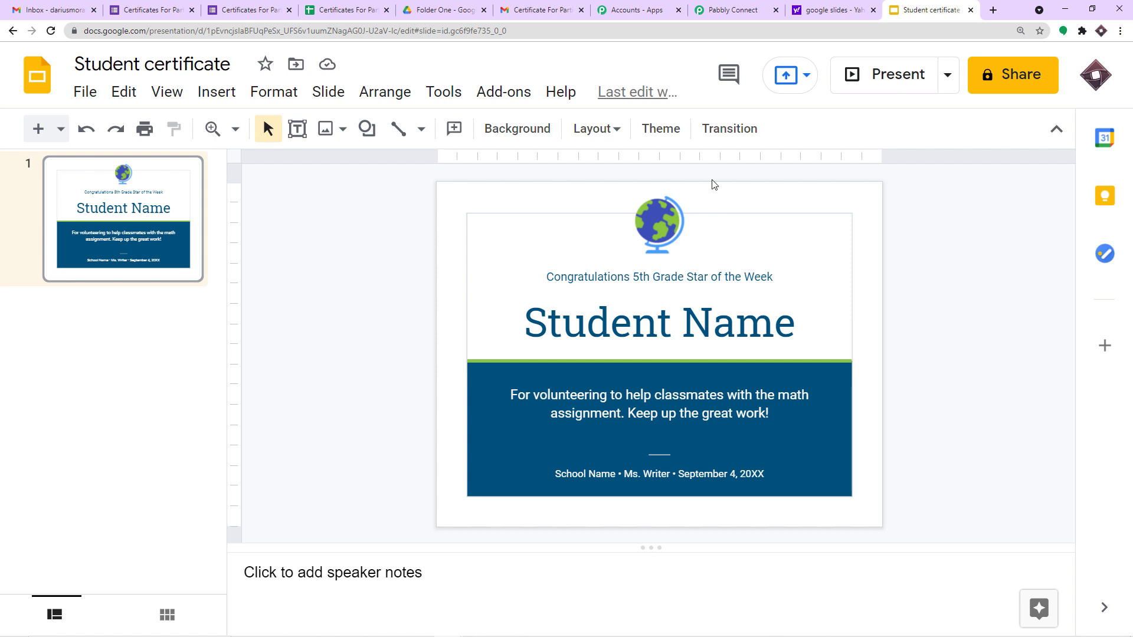
Step: Rename the presentation to 'Certificate Tempalate 00'
left_click(183, 64)
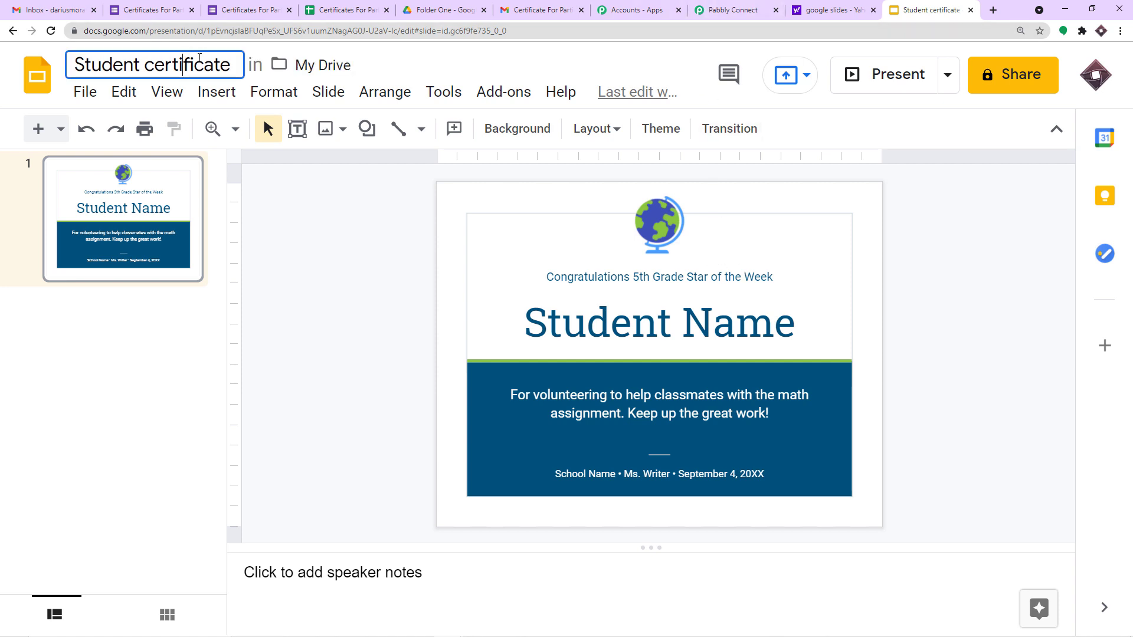
left_click_drag(234, 63, 1, 74)
key("BackSpace")
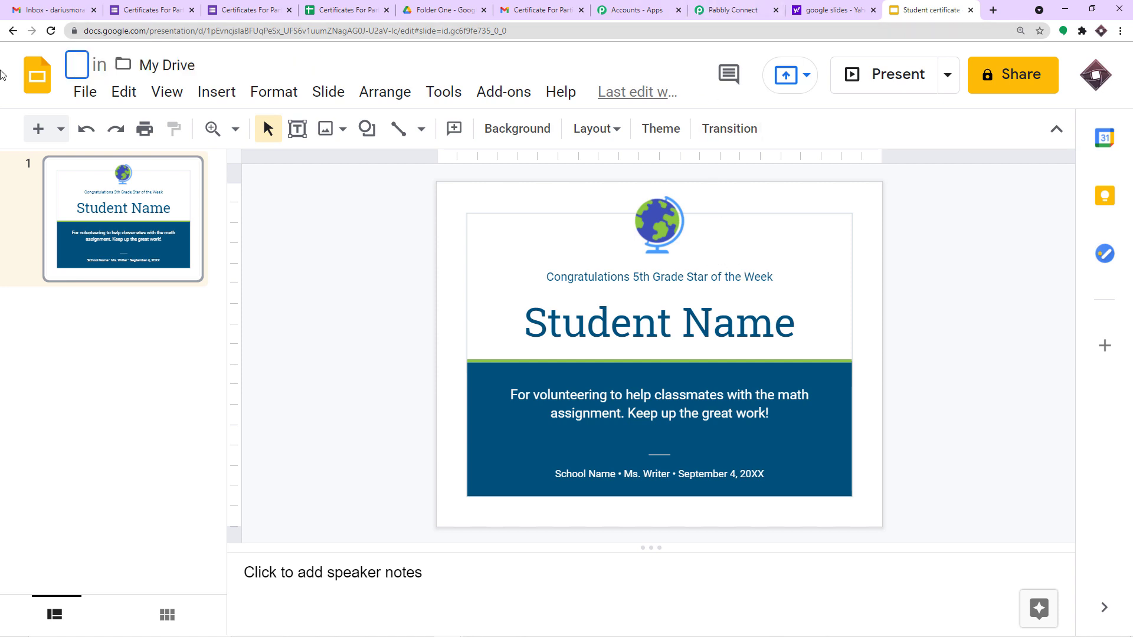
type("Cert")
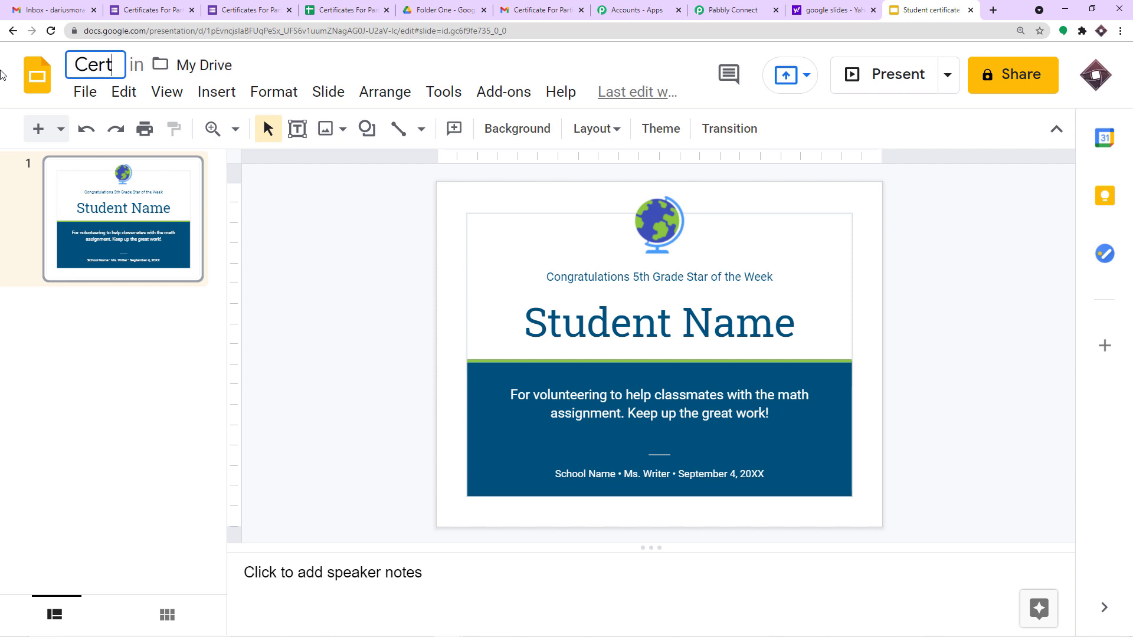
type("ificate T")
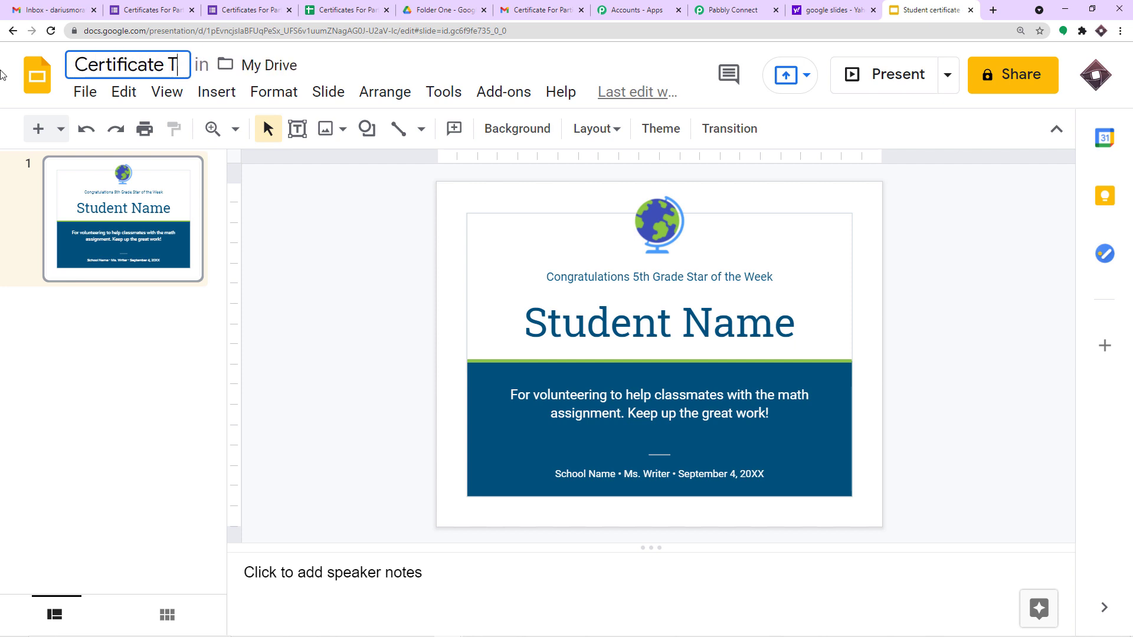
type("emple 00")
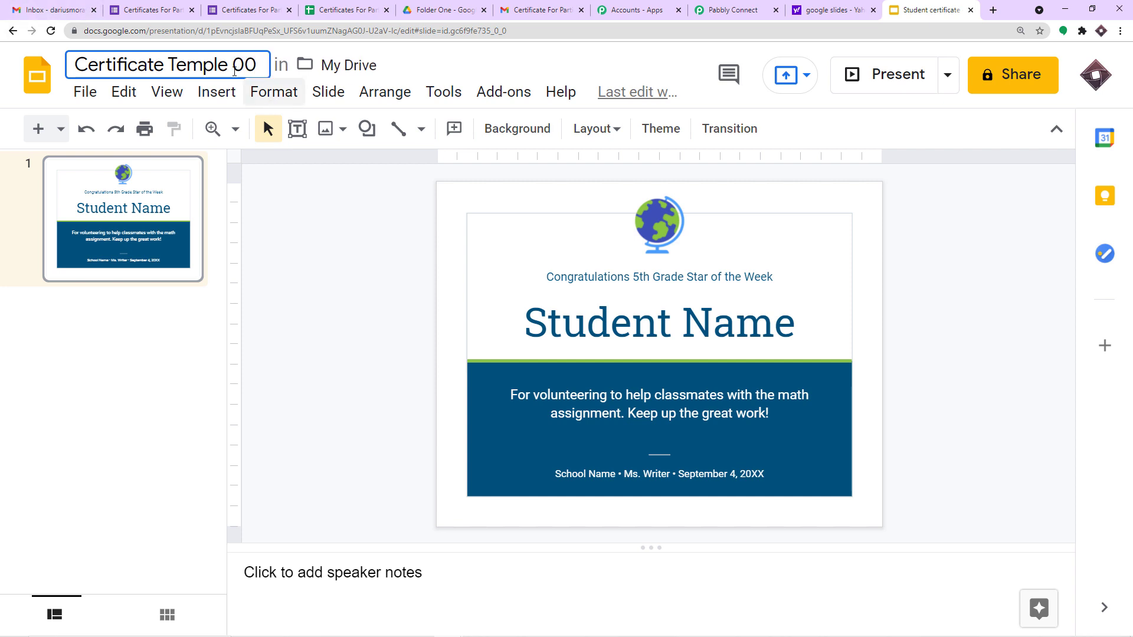
left_click(228, 60)
key("BackSpace")
key("BackSpace")
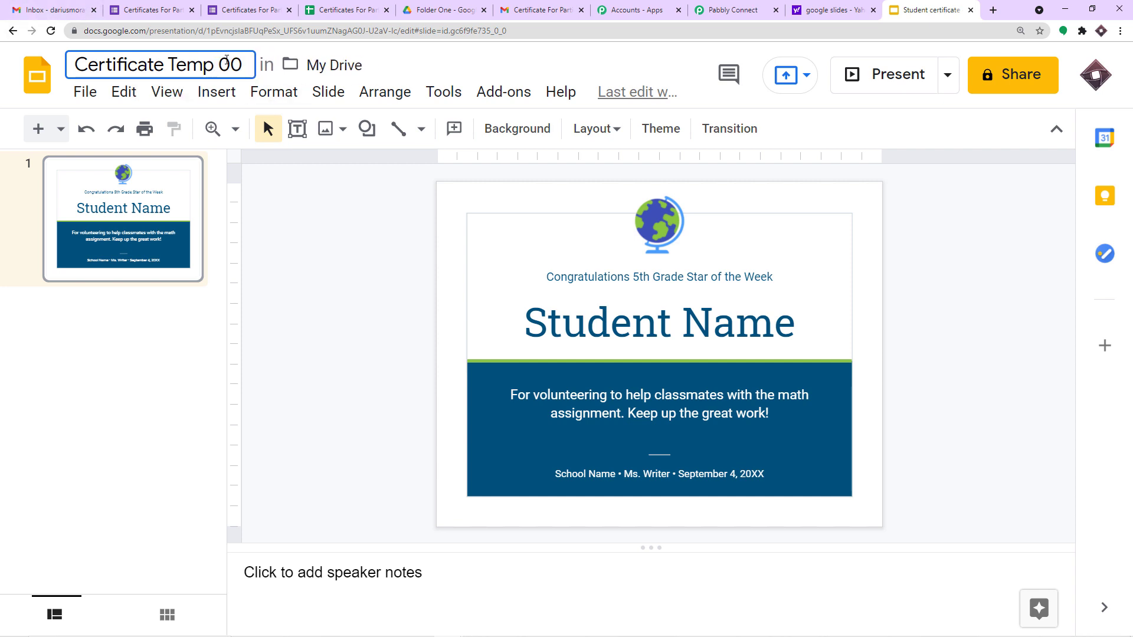
type("alate")
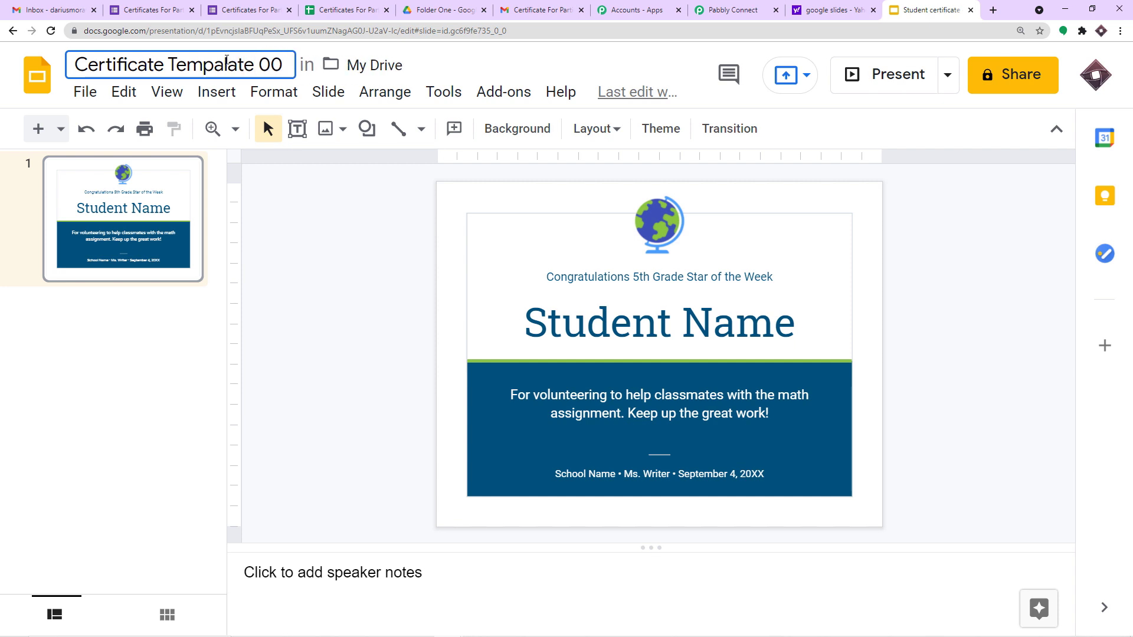
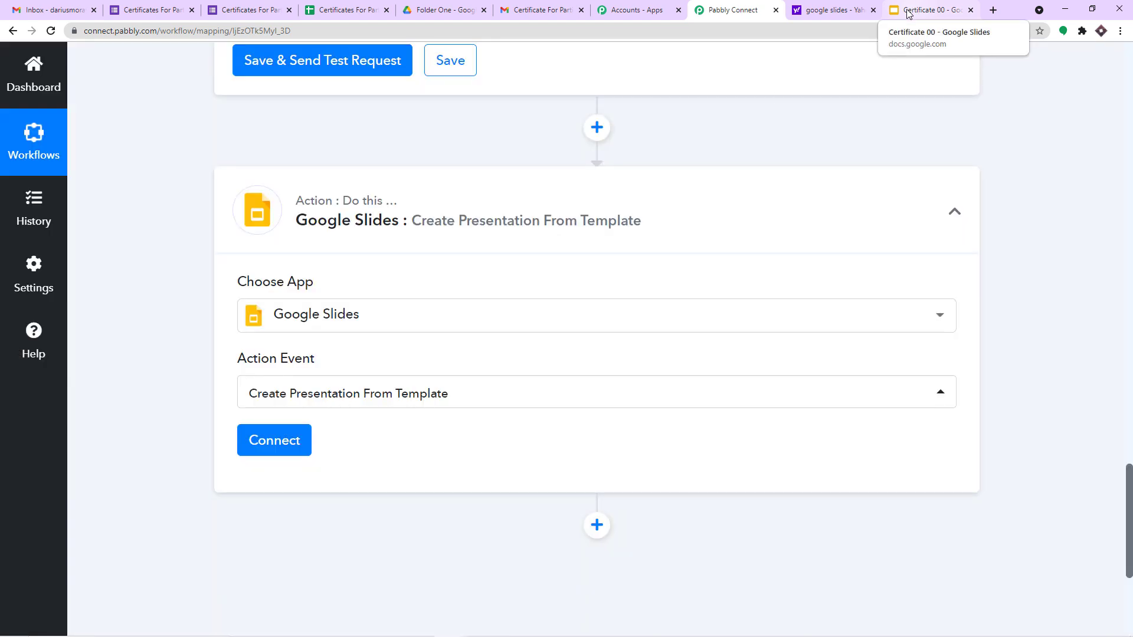
Step: Add a new Google Slides connection to the action, bringing up the Google sign-in popup
scroll(336, 324, "down", 2)
left_click(290, 334)
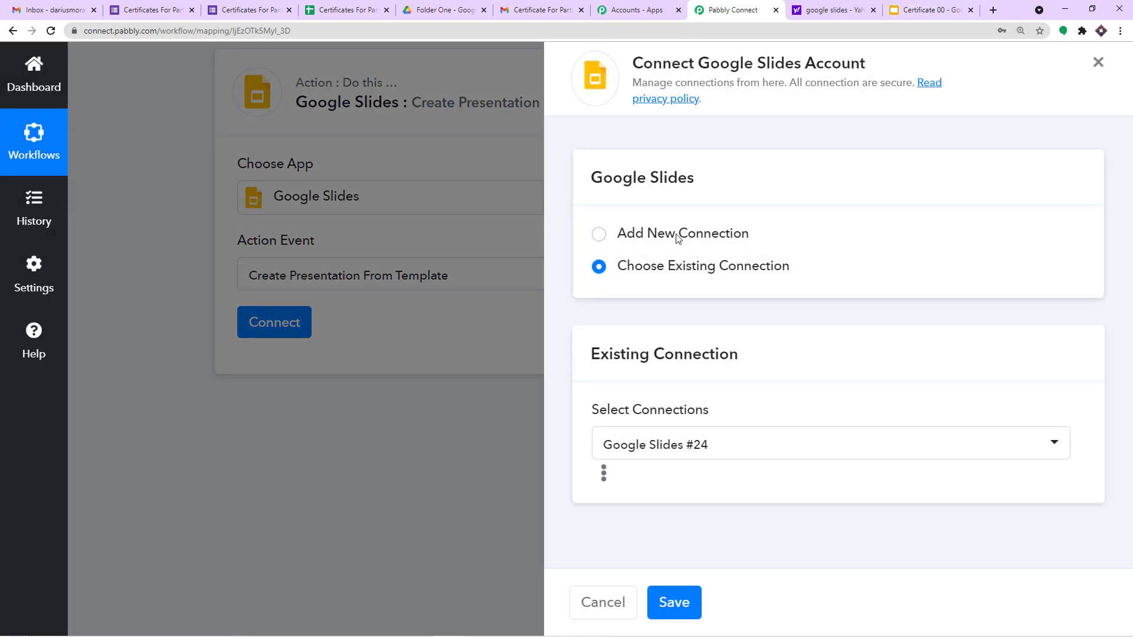
left_click(678, 238)
left_click(668, 416)
left_click_drag(251, 13, 910, 120)
Step: Sign in with the Google account and grant Pabbly Connect access to Google Slides
left_click(895, 300)
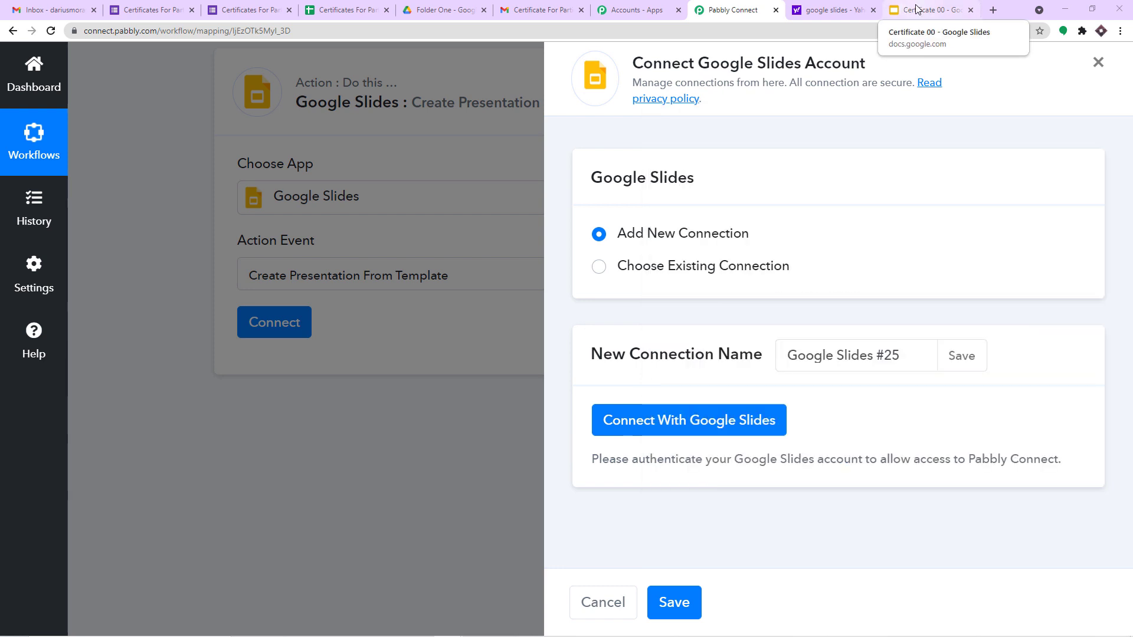
mouse_move(576, 625)
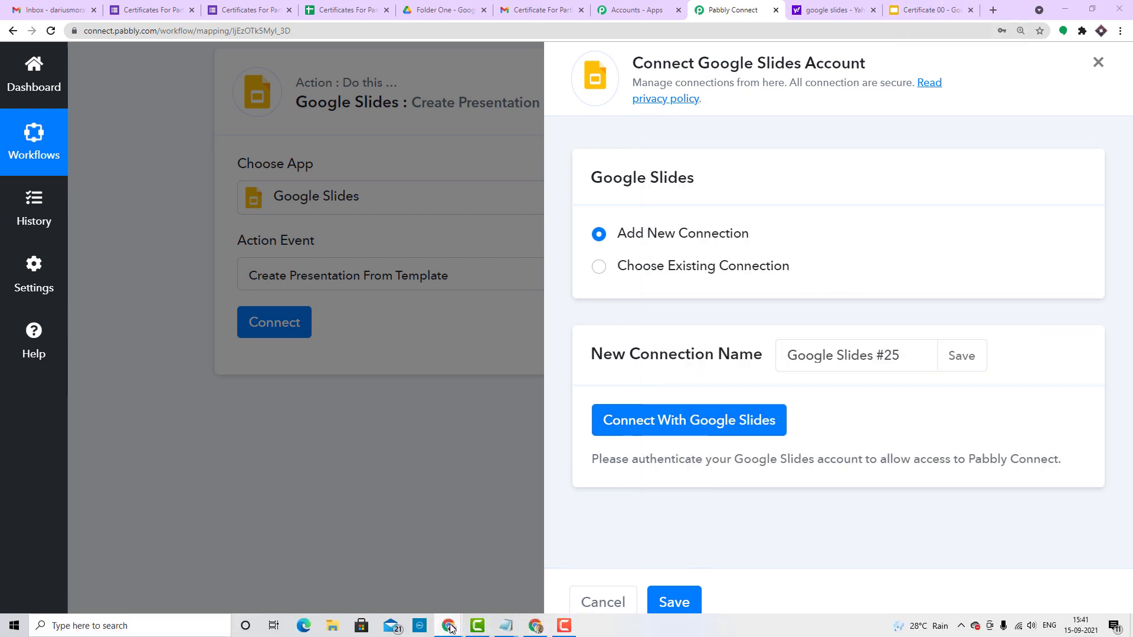
mouse_move(449, 627)
left_click(726, 560)
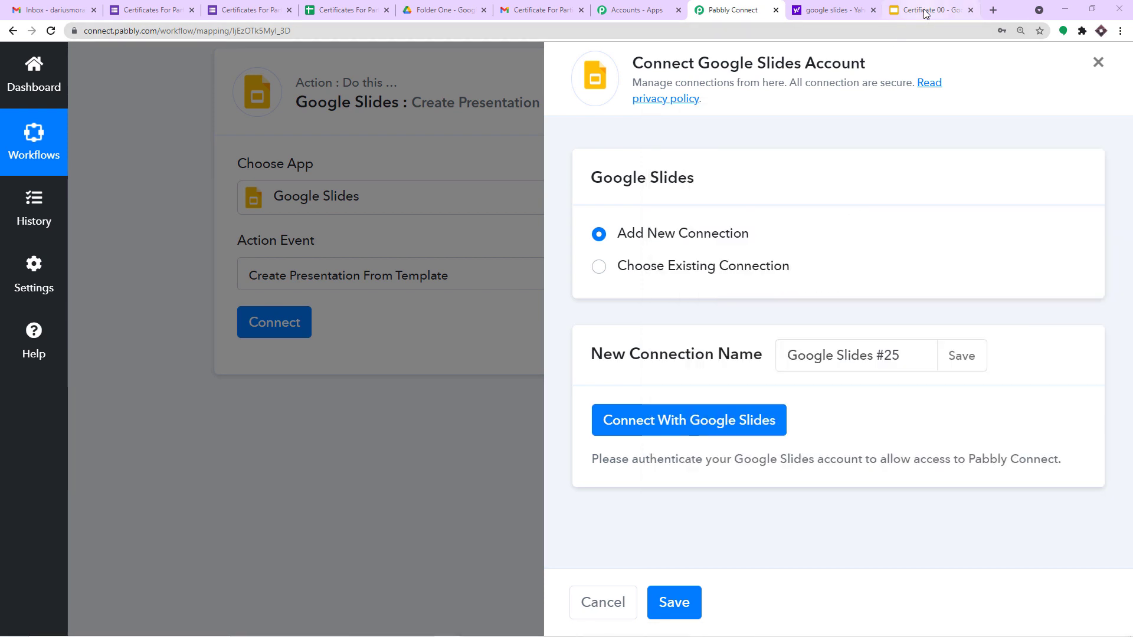
mouse_move(449, 627)
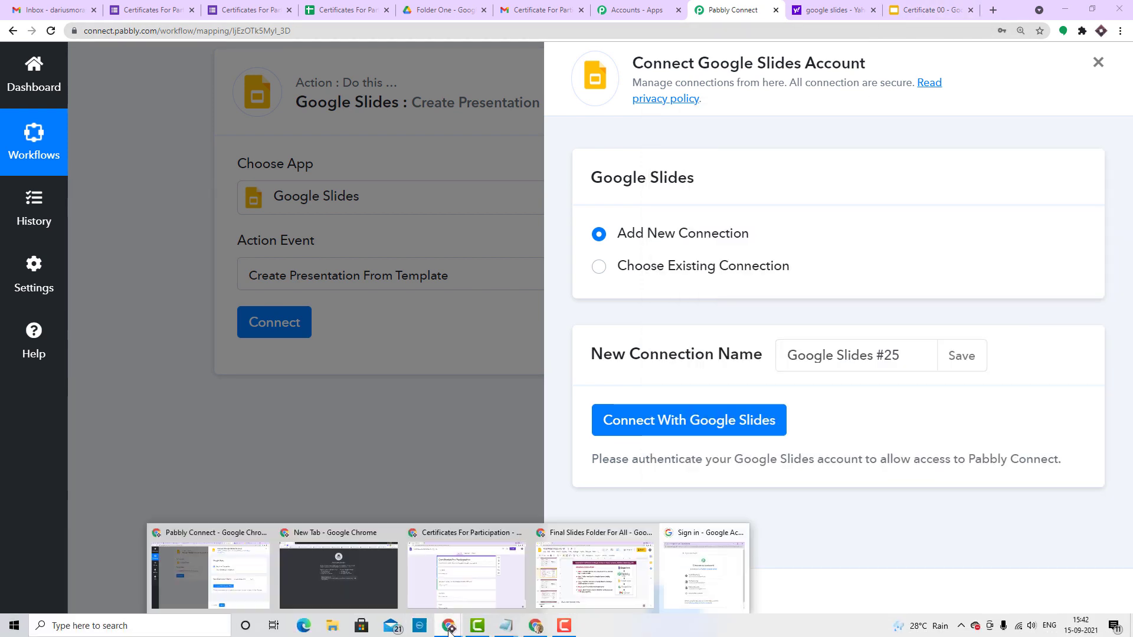
left_click(702, 565)
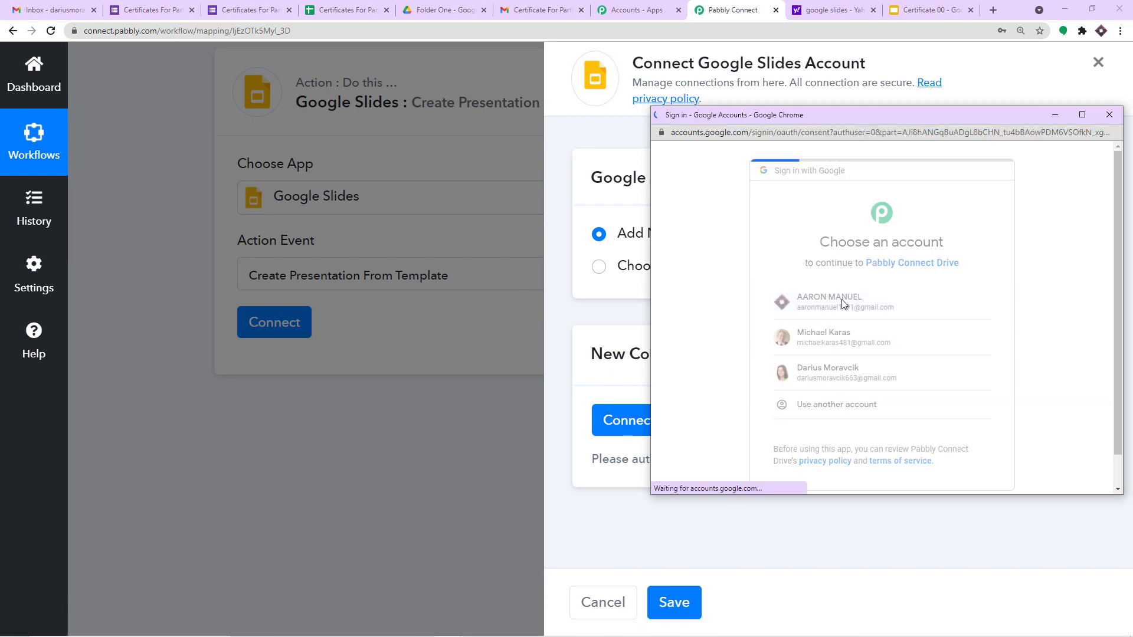
left_click_drag(904, 121, 811, 99)
scroll(851, 344, "down", 3)
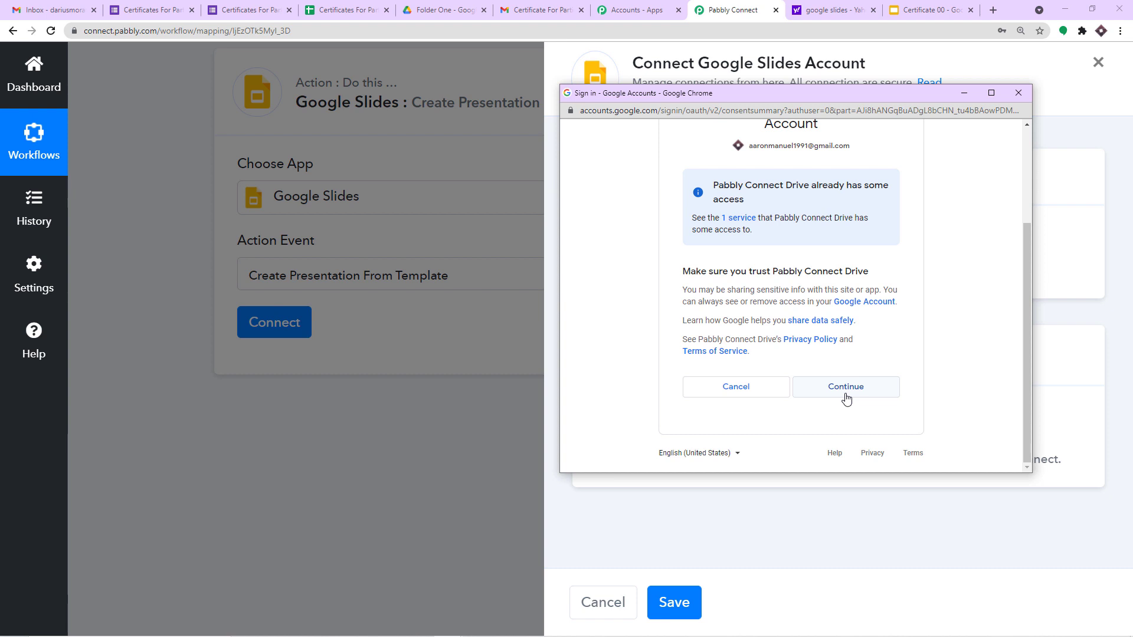
left_click(846, 389)
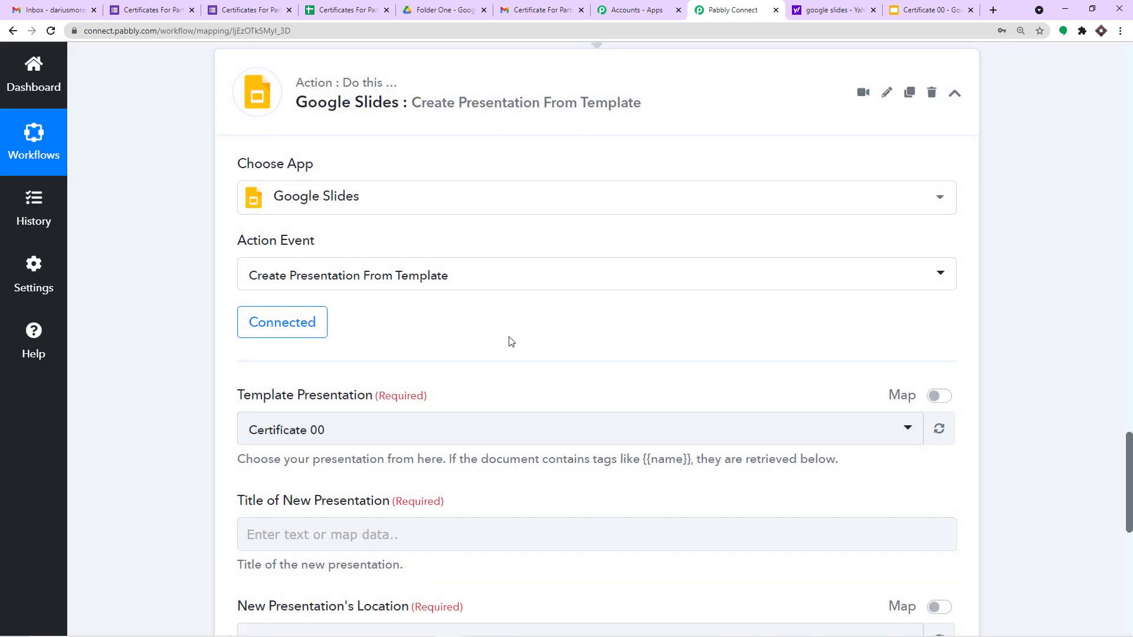
Step: Choose Certificate 00 as the Template Presentation for the Google Slides action
scroll(515, 339, "down", 2)
scroll(441, 324, "down", 2)
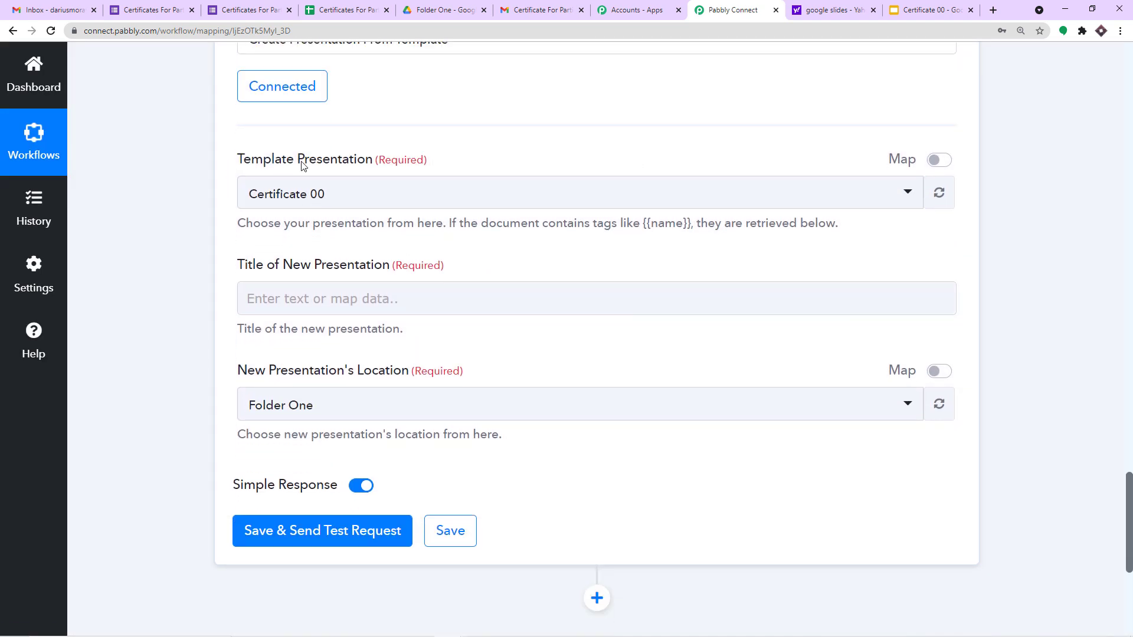
left_click(339, 197)
scroll(435, 354, "down", 6)
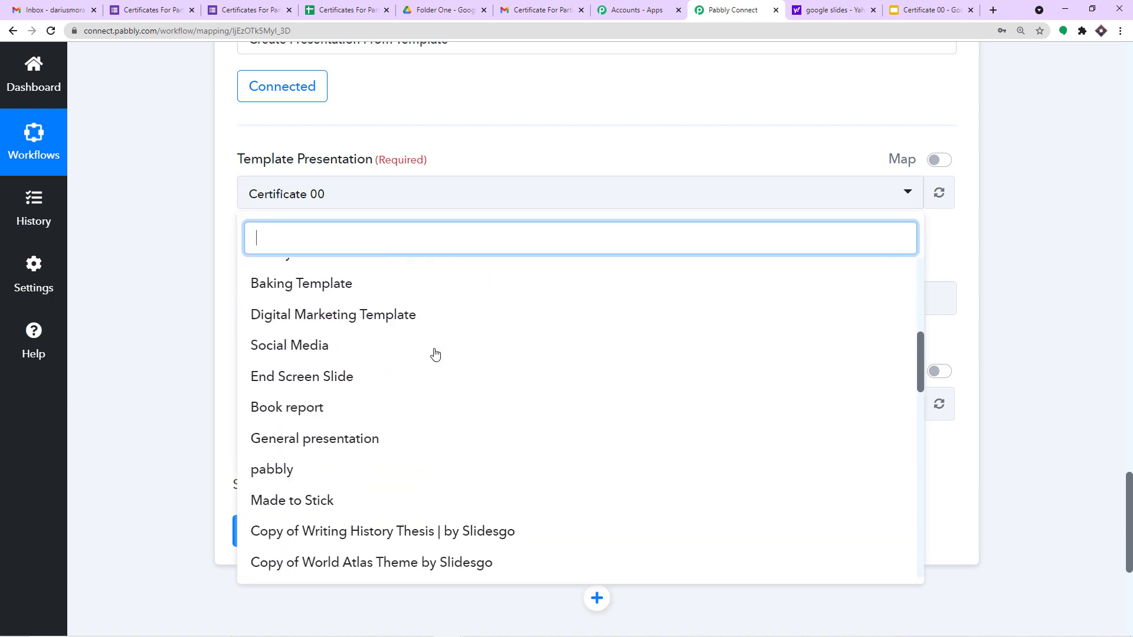
scroll(434, 354, "down", 5)
scroll(424, 394, "up", 15)
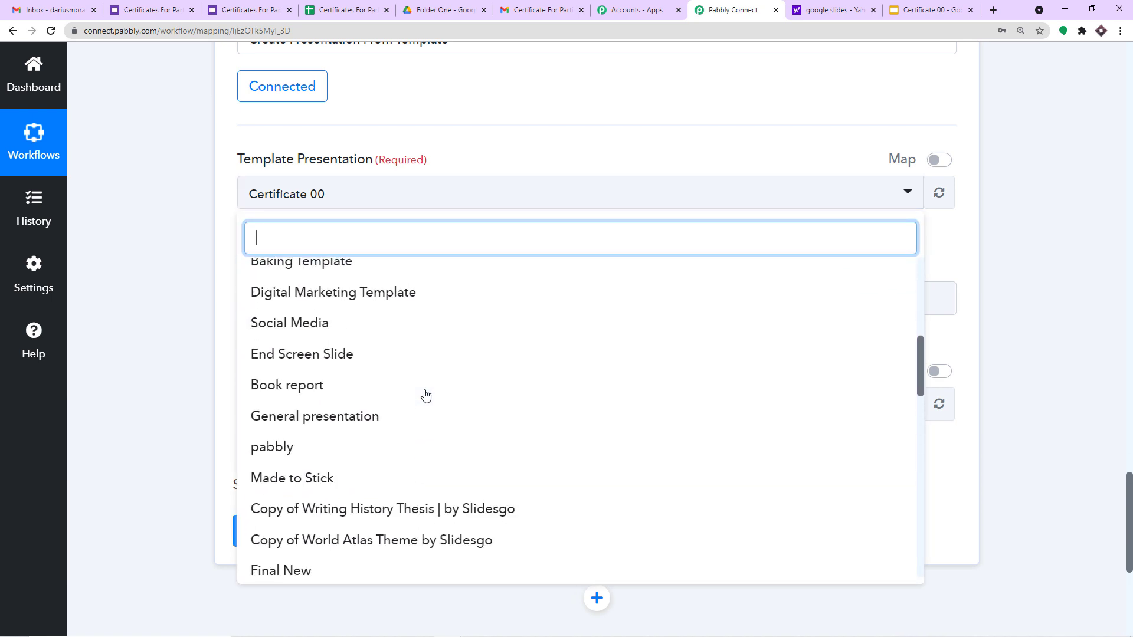
scroll(425, 394, "up", 2)
scroll(422, 390, "down", 10)
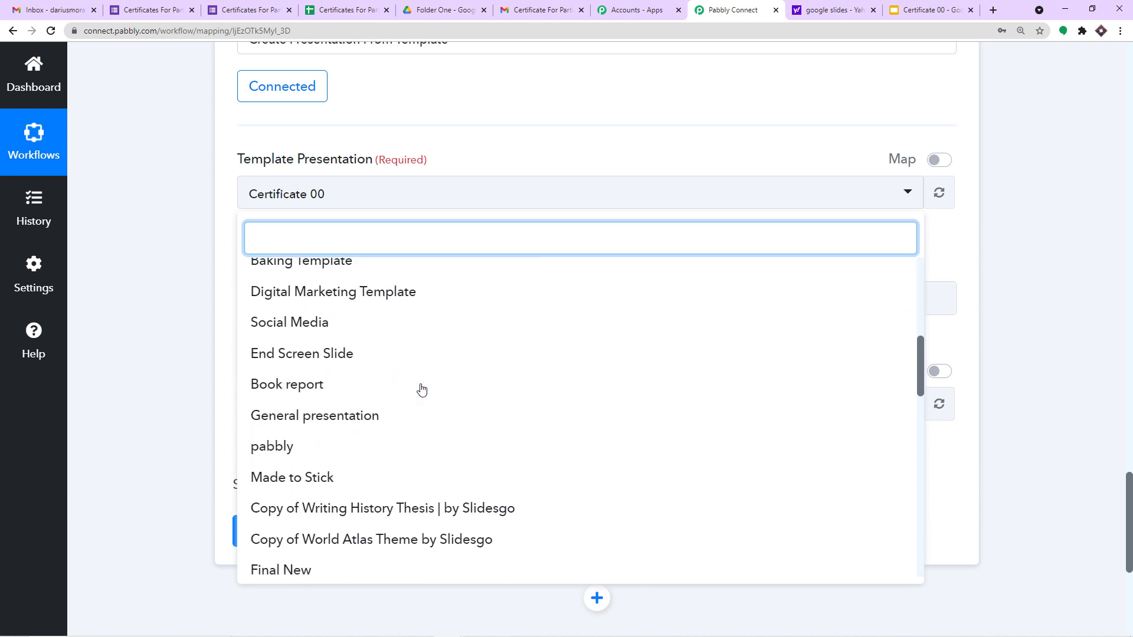
scroll(422, 389, "down", 10)
scroll(422, 389, "up", 5)
scroll(421, 389, "up", 12)
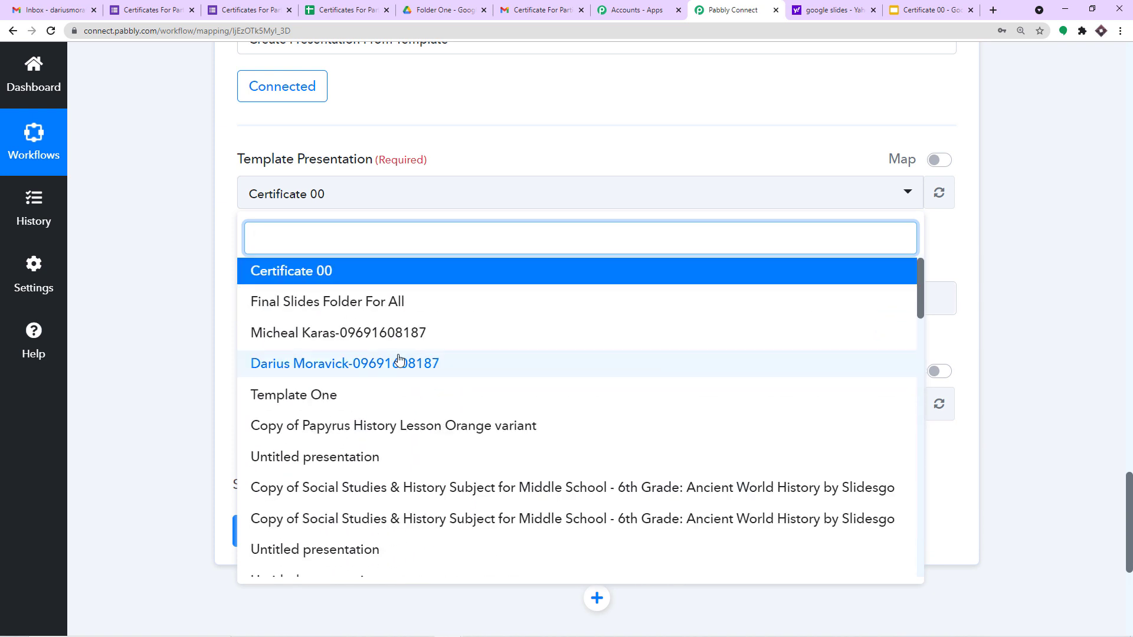
left_click(316, 278)
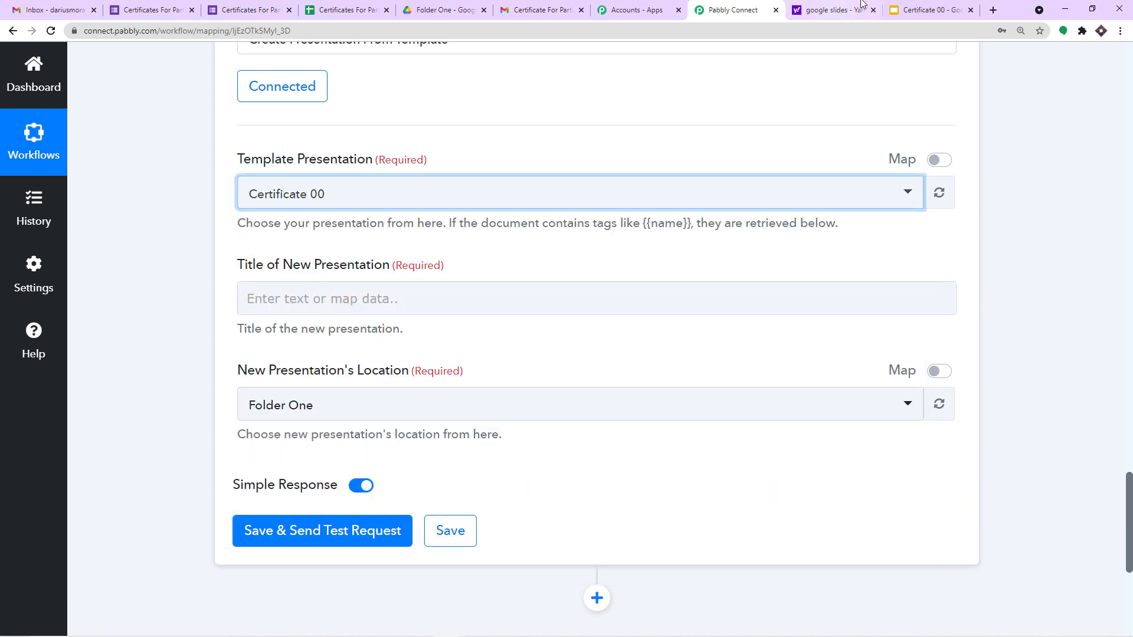
Step: Open the Slides home page in a new tab, close the extra search tab, and reconfirm Certificate 00
left_click(915, 10)
right_click(36, 72)
left_click(118, 77)
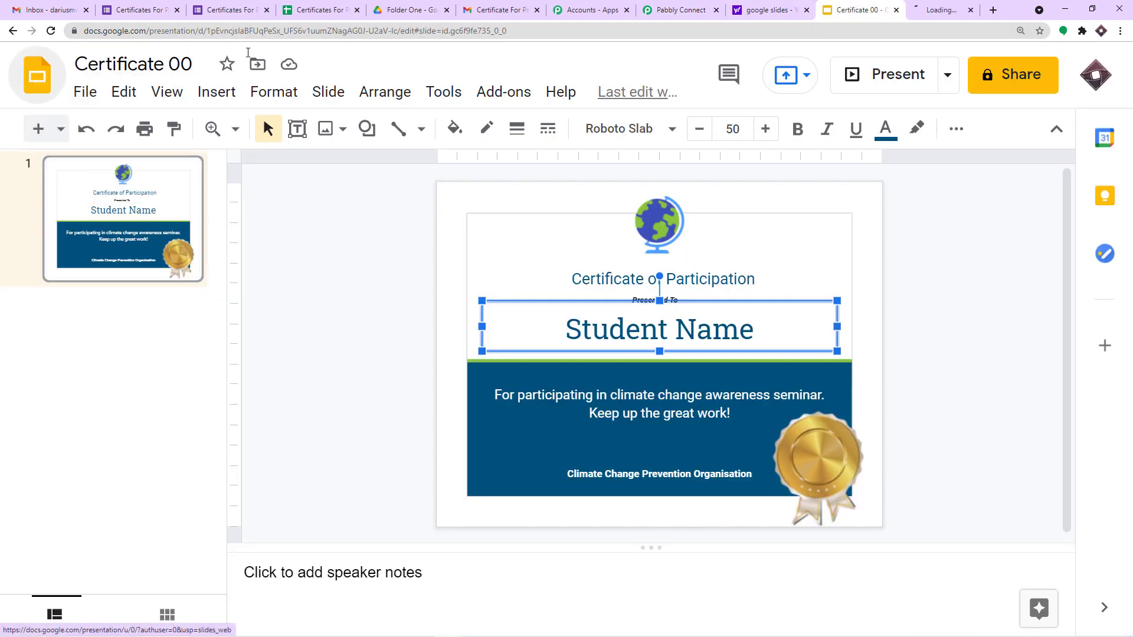
left_click(913, 7)
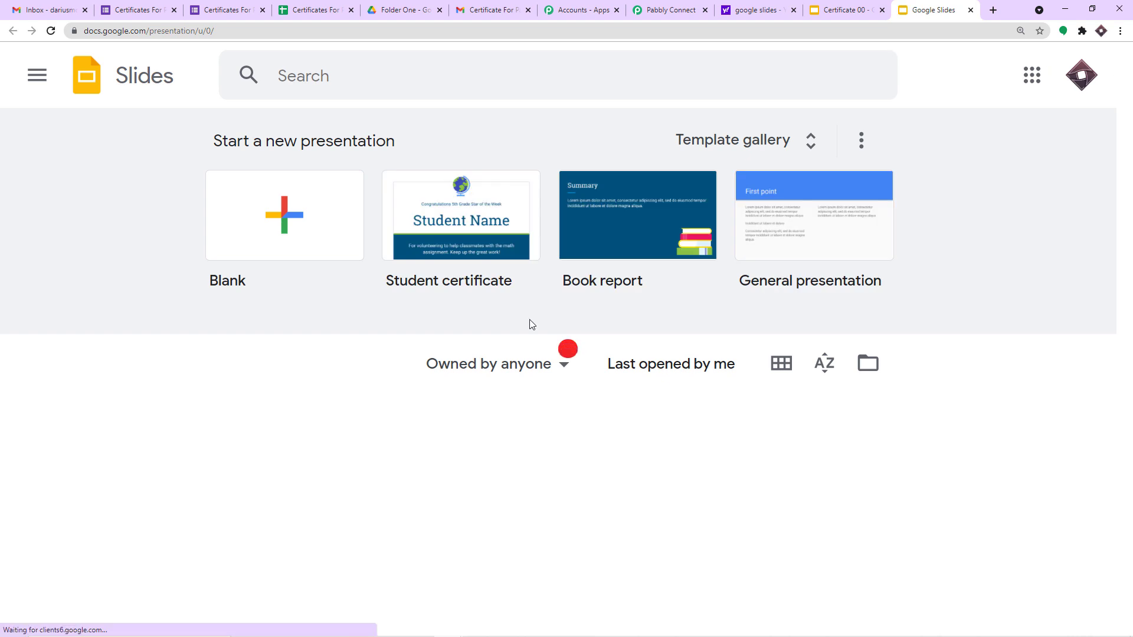
scroll(551, 350, "down", 15)
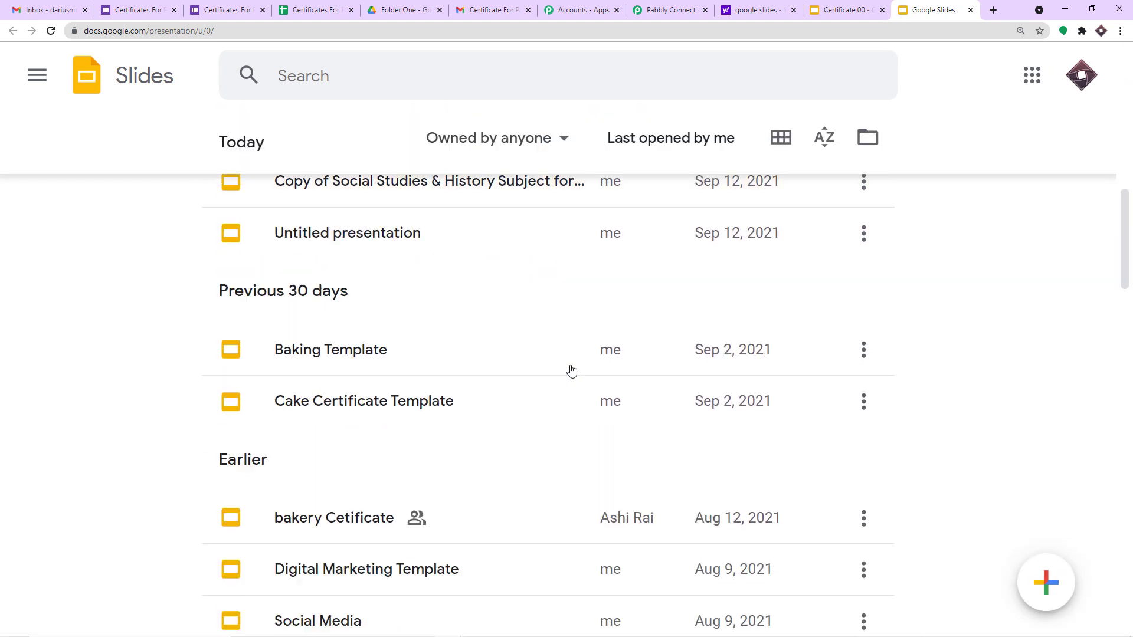
left_click(671, 9)
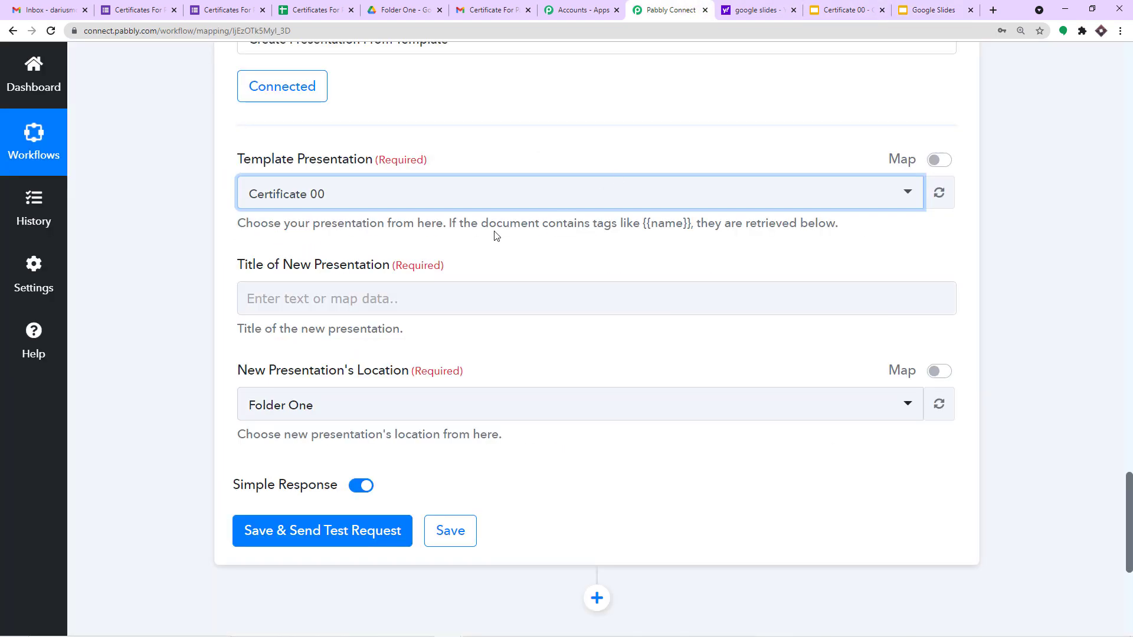
left_click(794, 9)
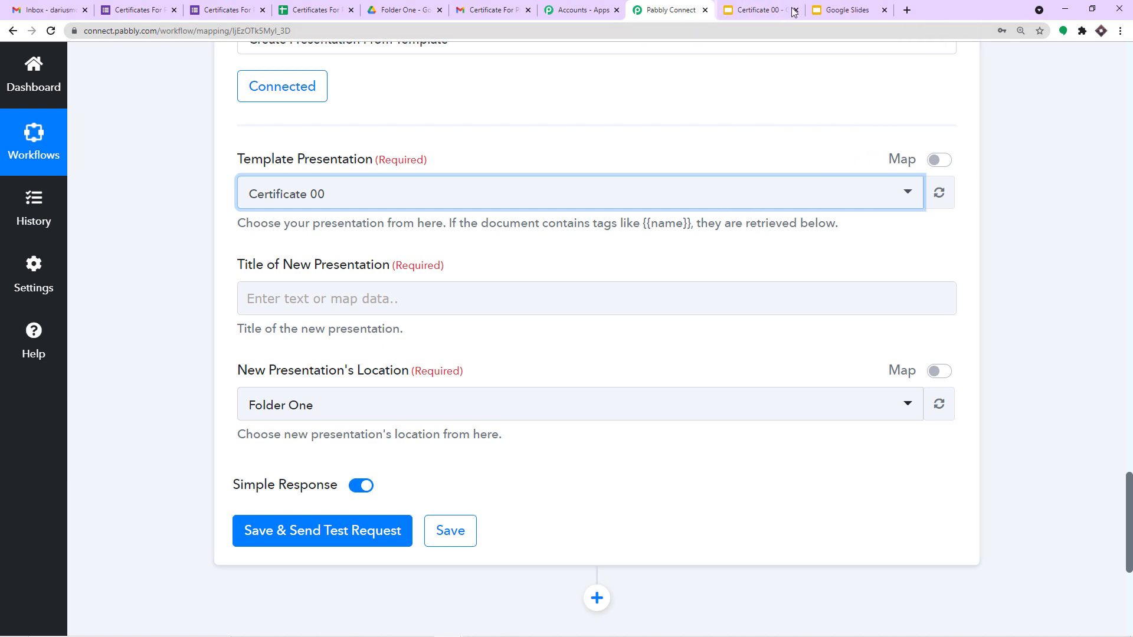
left_click(303, 193)
left_click(314, 273)
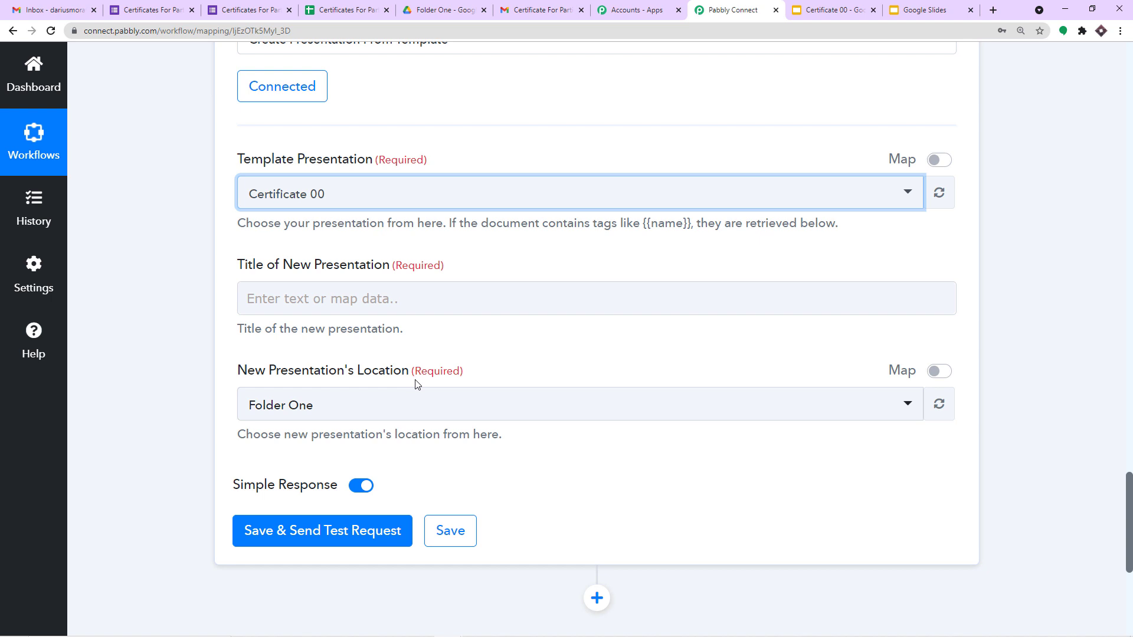
Step: Replace the Student Name text on Certificate 00 with the {{name}} placeholder tag
left_click(802, 12)
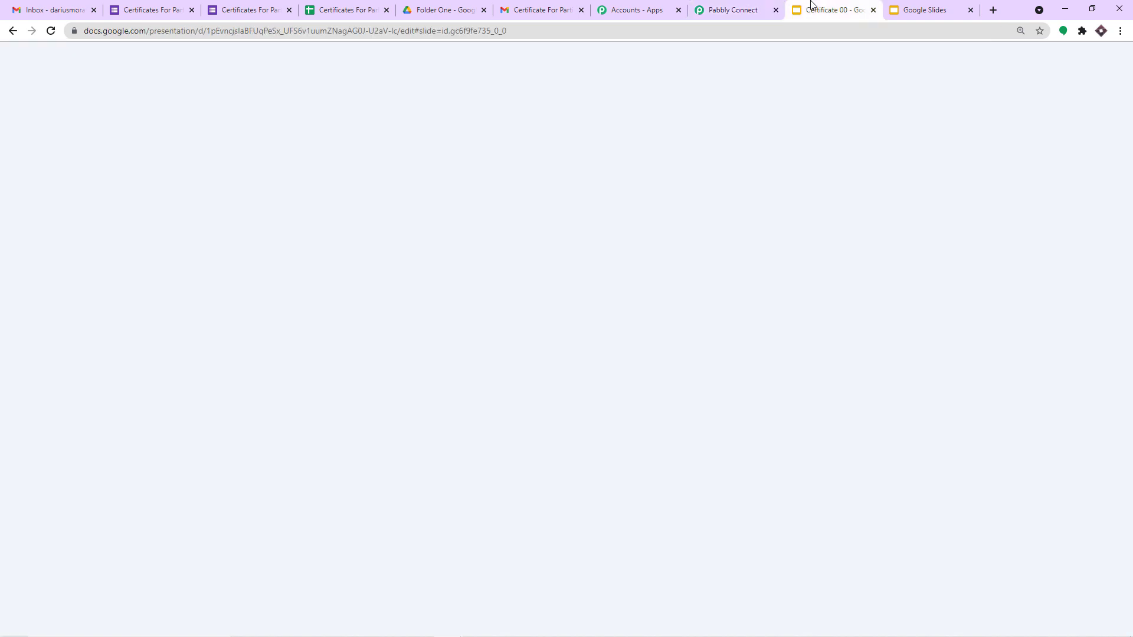
left_click(781, 256)
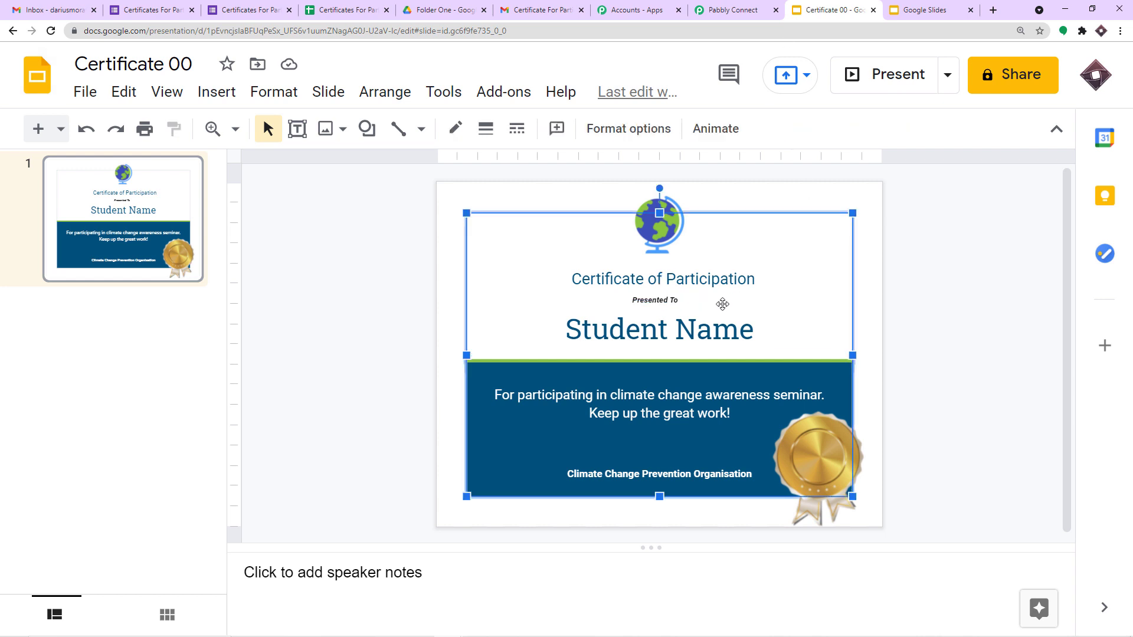
left_click(683, 332)
left_click_drag(761, 330, 574, 315)
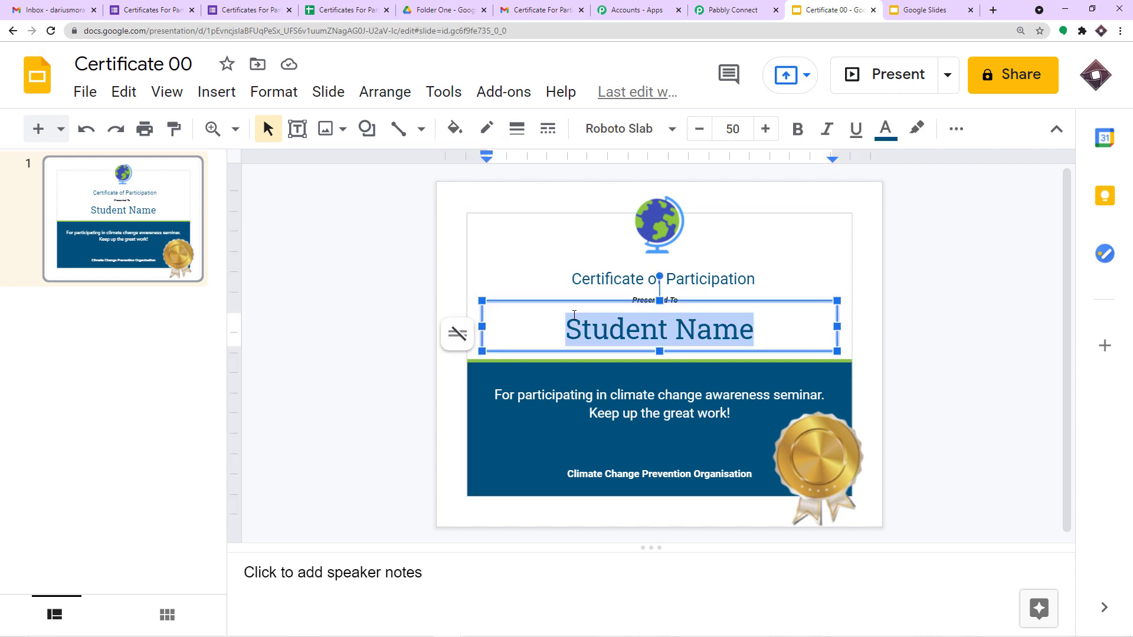
key("BackSpace")
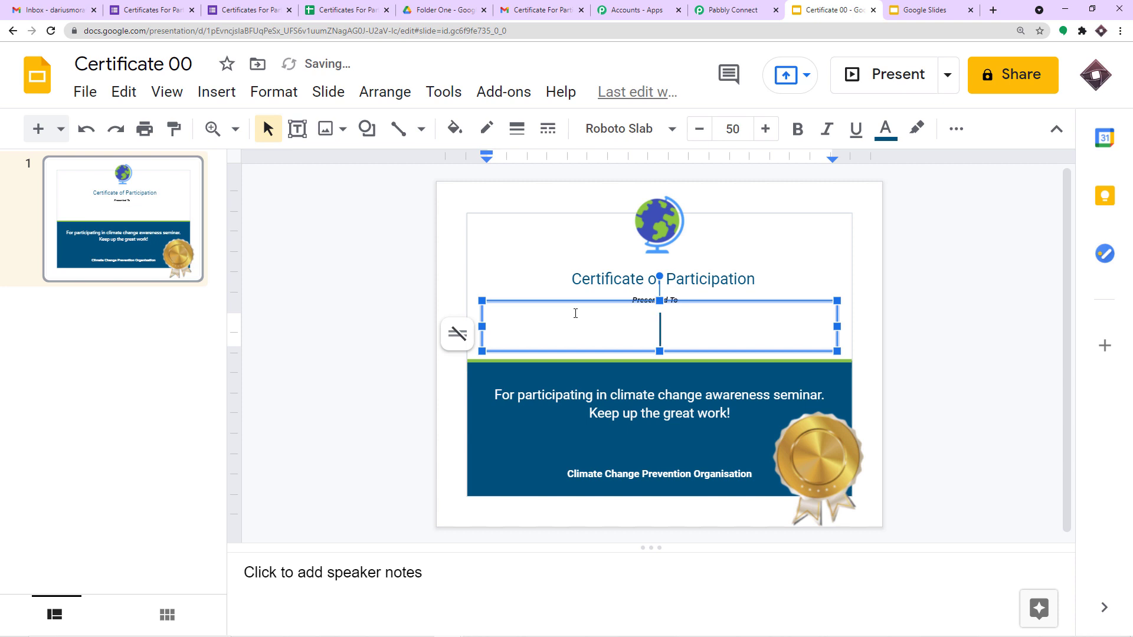
type("{{}}")
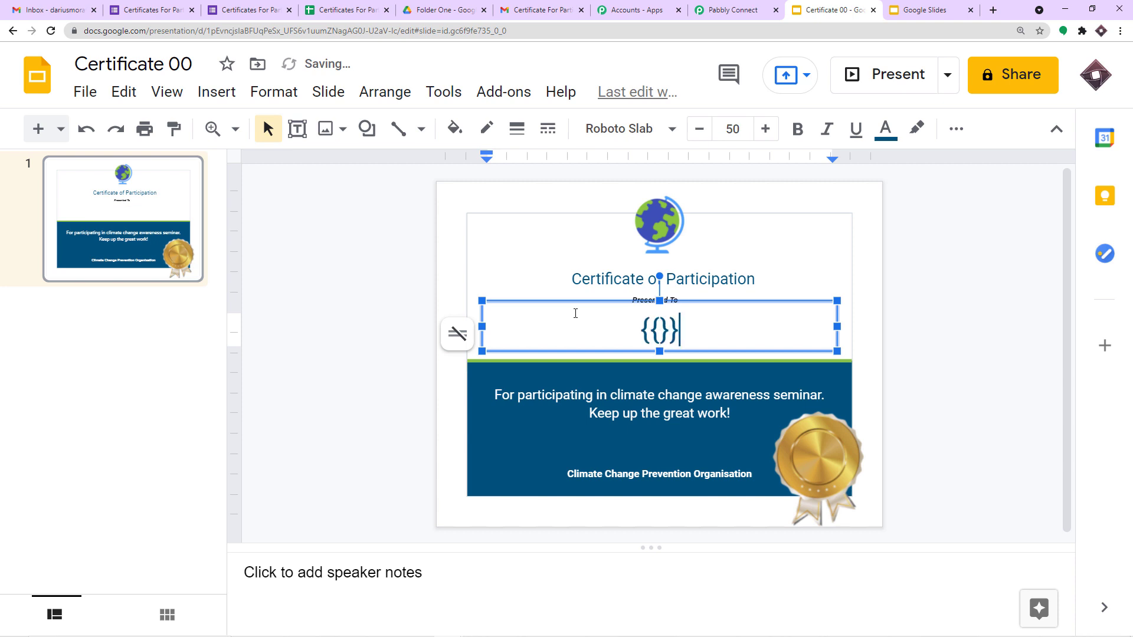
left_click(660, 330)
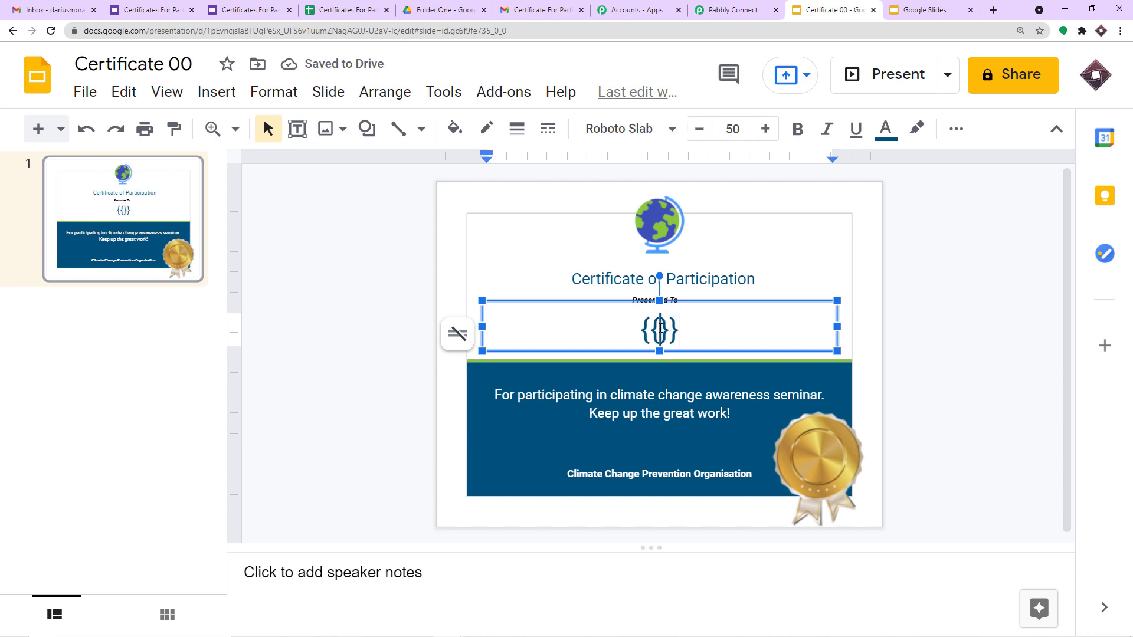
type("name")
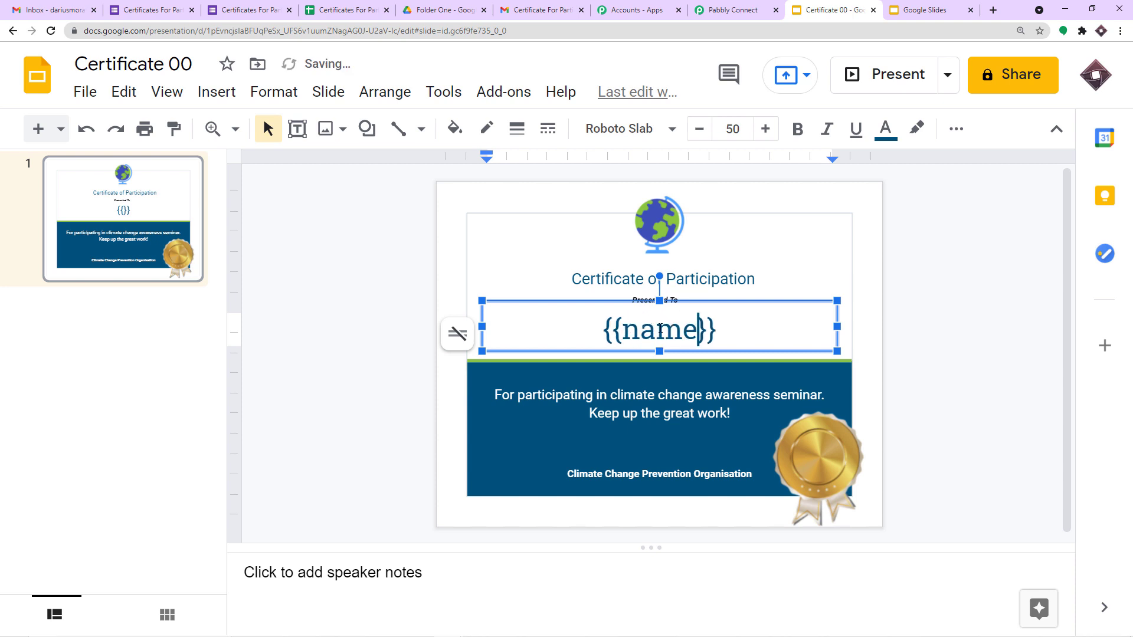
left_click(776, 243)
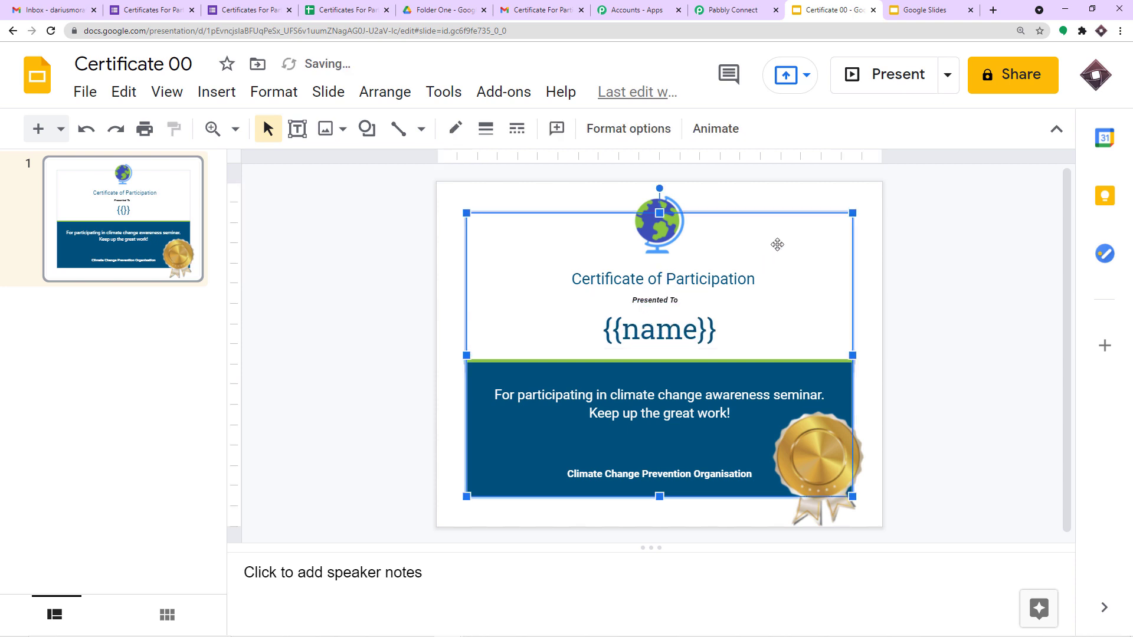
left_click(742, 12)
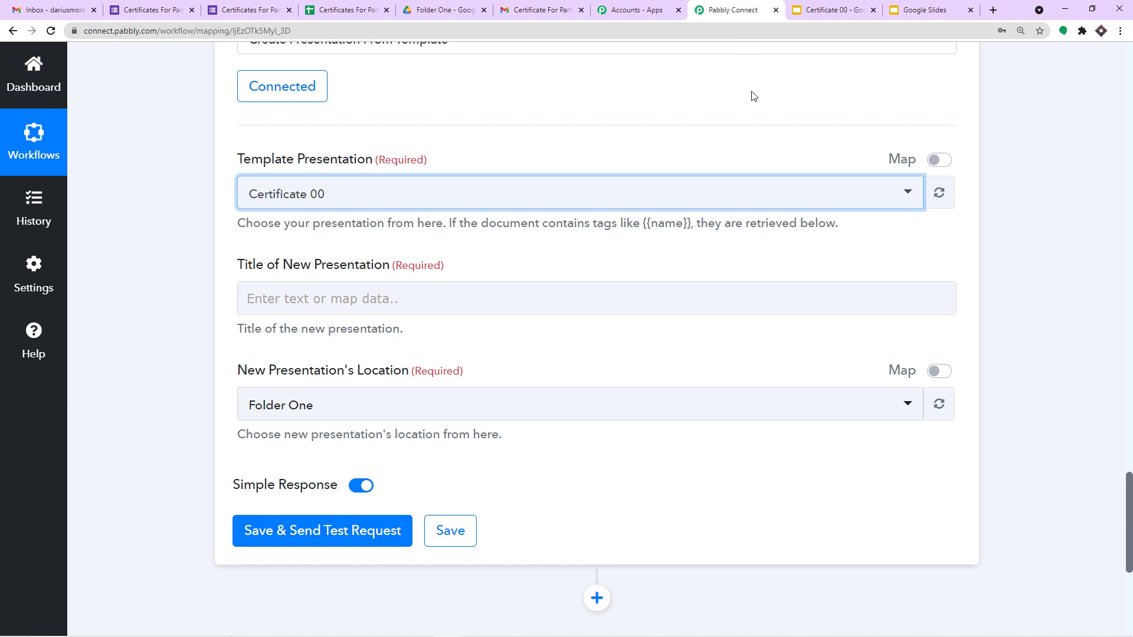
Step: Refresh the template so a Name field appears from the {{name}} tag, then view the Certificate 00 slide
left_click(939, 193)
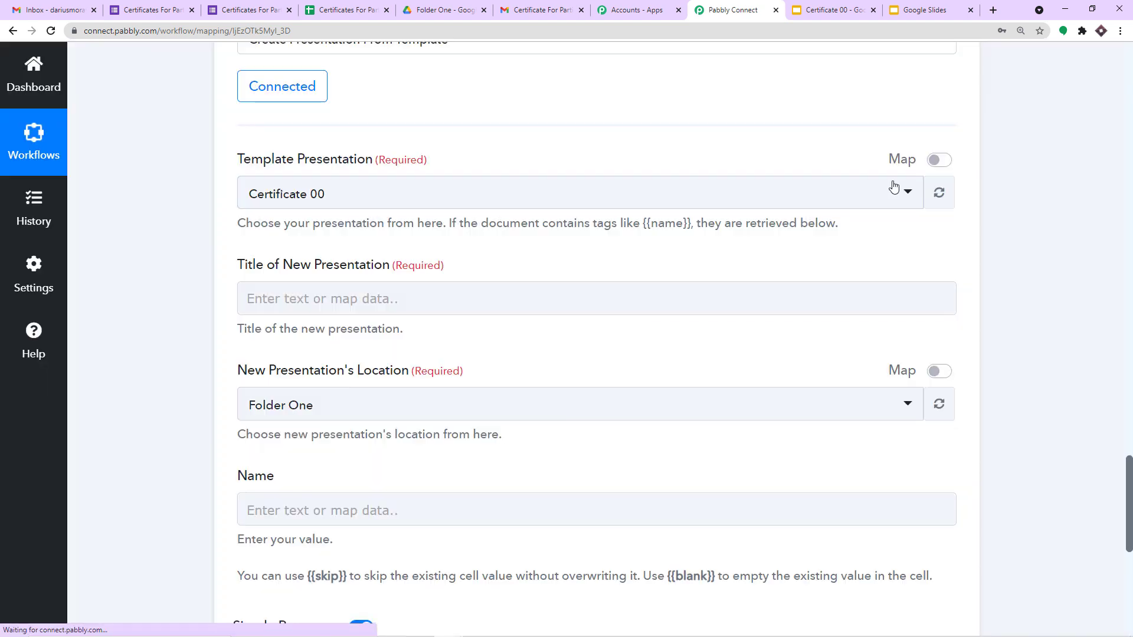
scroll(688, 256, "down", 2)
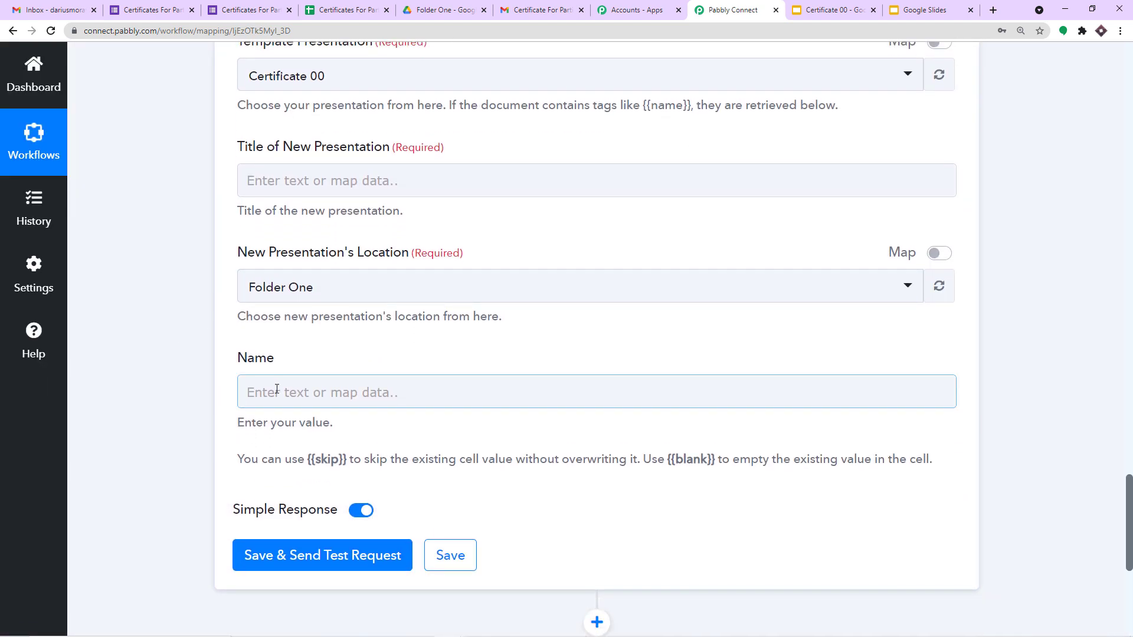
scroll(277, 389, "up", 1)
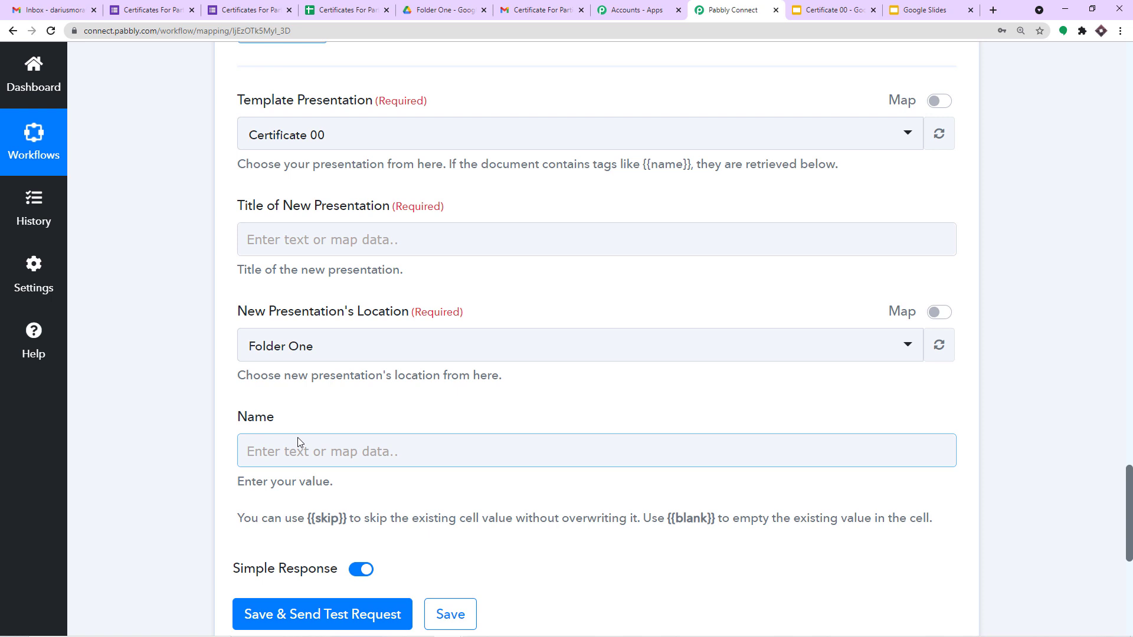
left_click(816, 8)
left_click(730, 8)
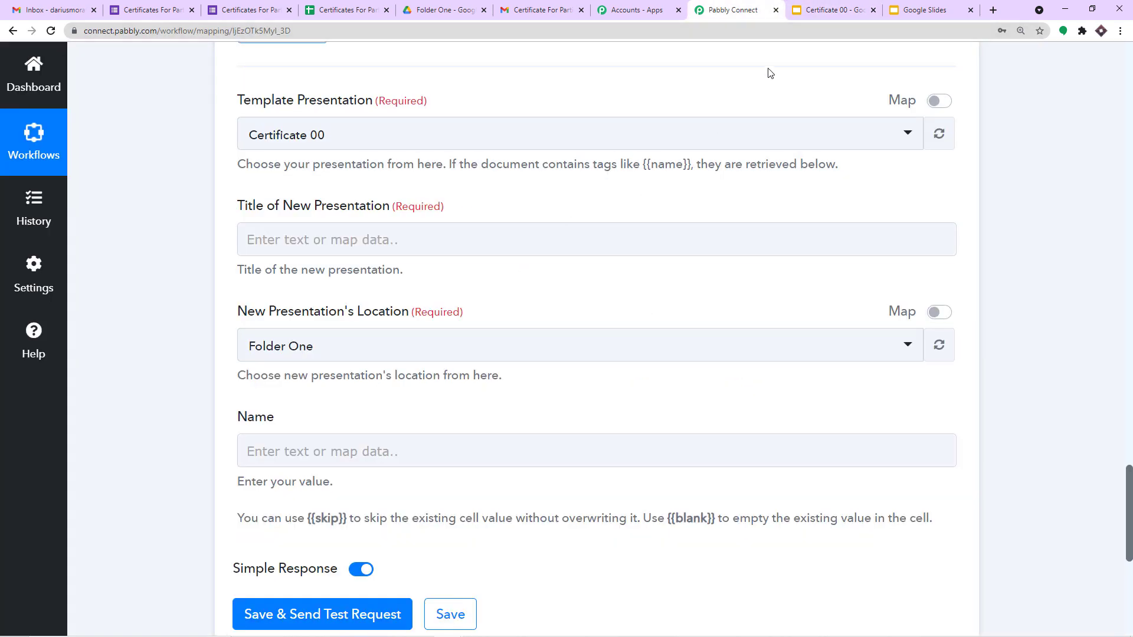
left_click(829, 9)
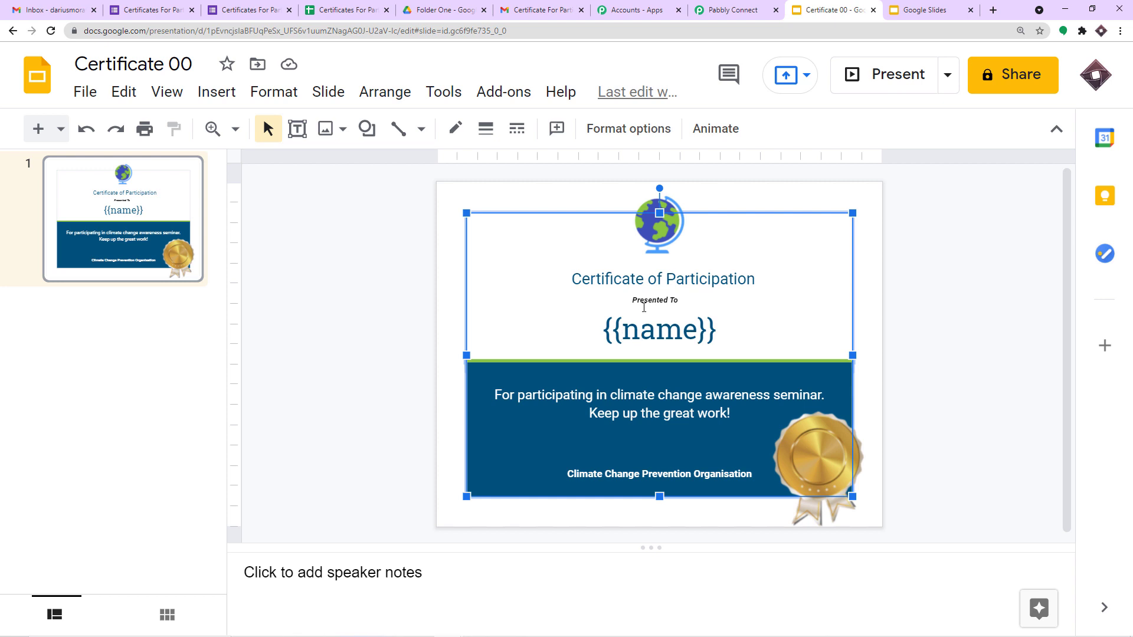
Step: Draw a text box on the blue band reading 'Date :' and give the label a new colour
left_click(730, 9)
scroll(519, 286, "down", 1)
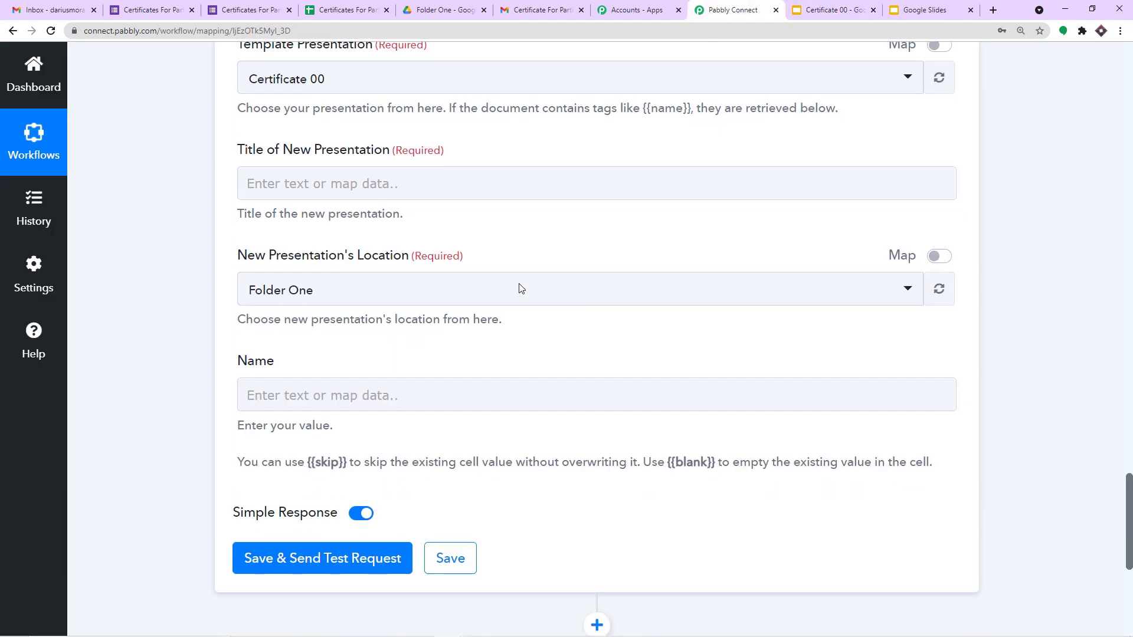
left_click(821, 10)
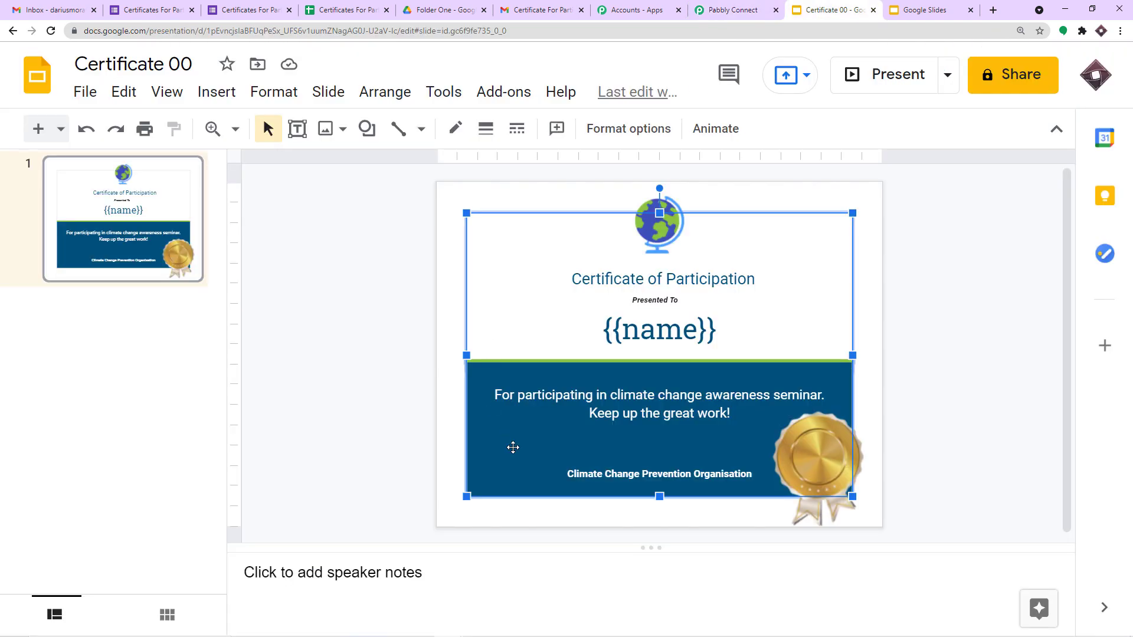
left_click(217, 92)
left_click(258, 162)
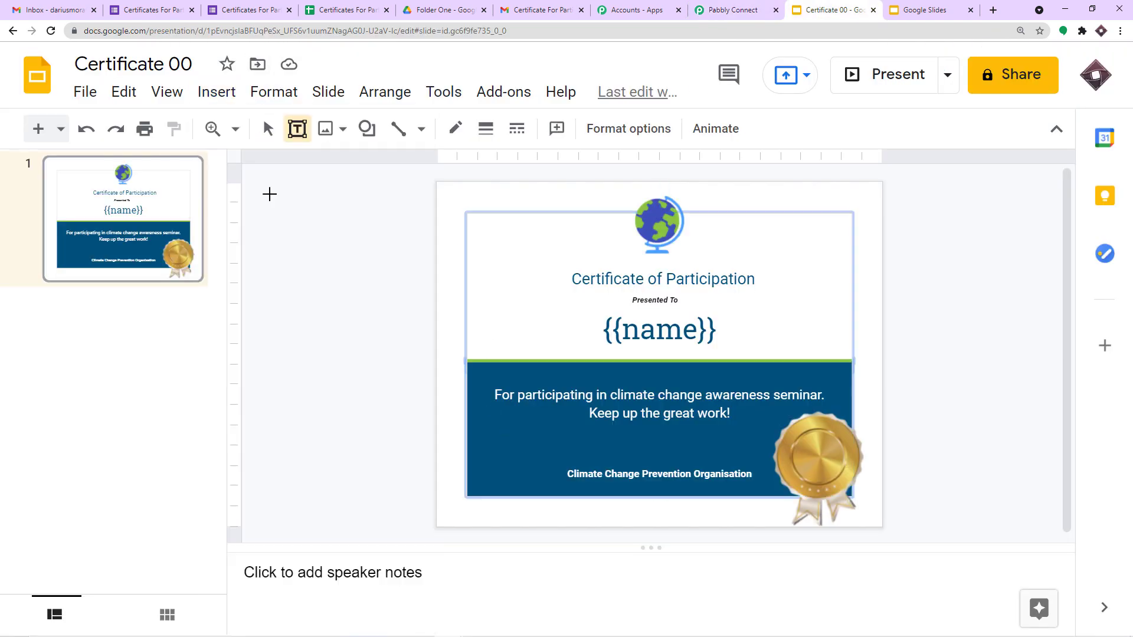
left_click_drag(485, 440, 586, 459)
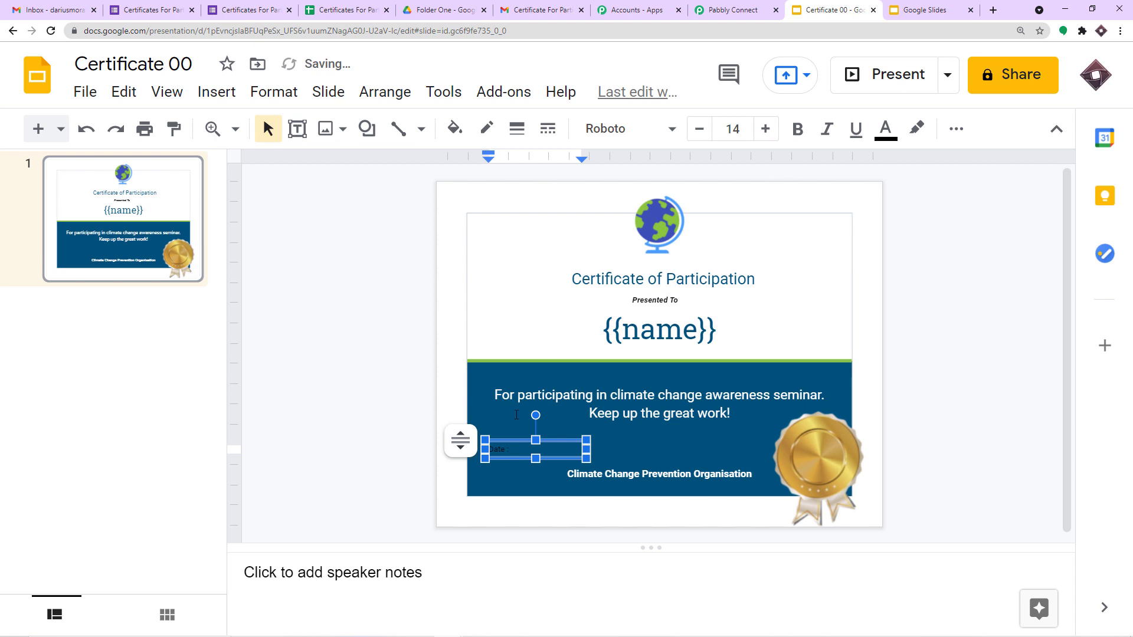
left_click_drag(515, 449, 465, 446)
left_click(887, 130)
left_click(890, 200)
Step: Complete the line as 'Date : {{date}}' by adding the date tag after the label
left_click(512, 448)
type("{{")
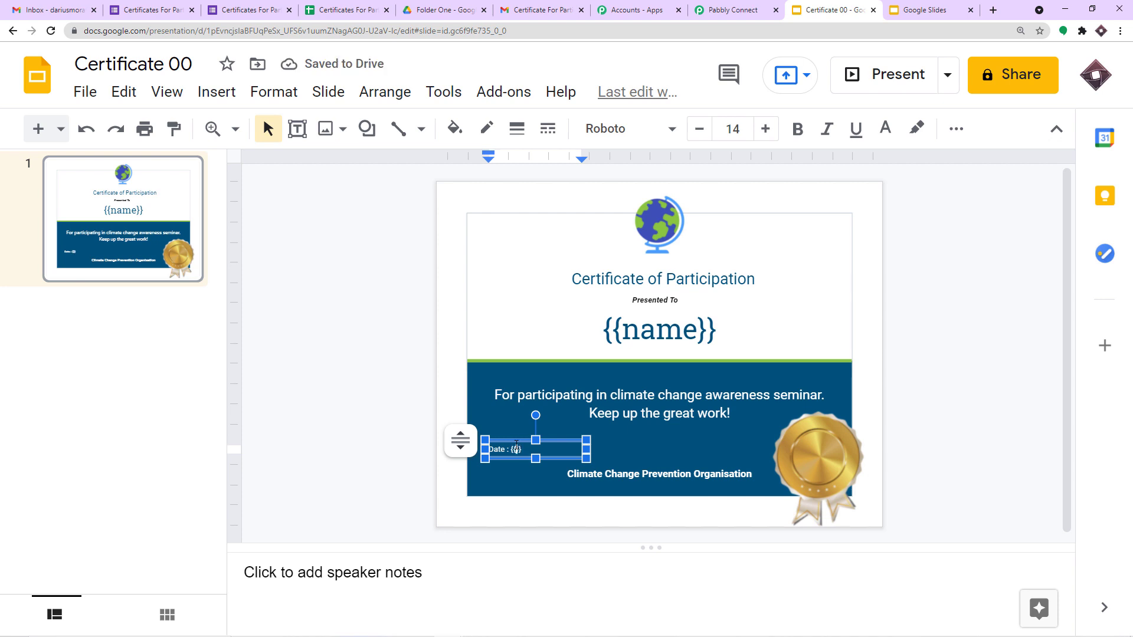
type("date")
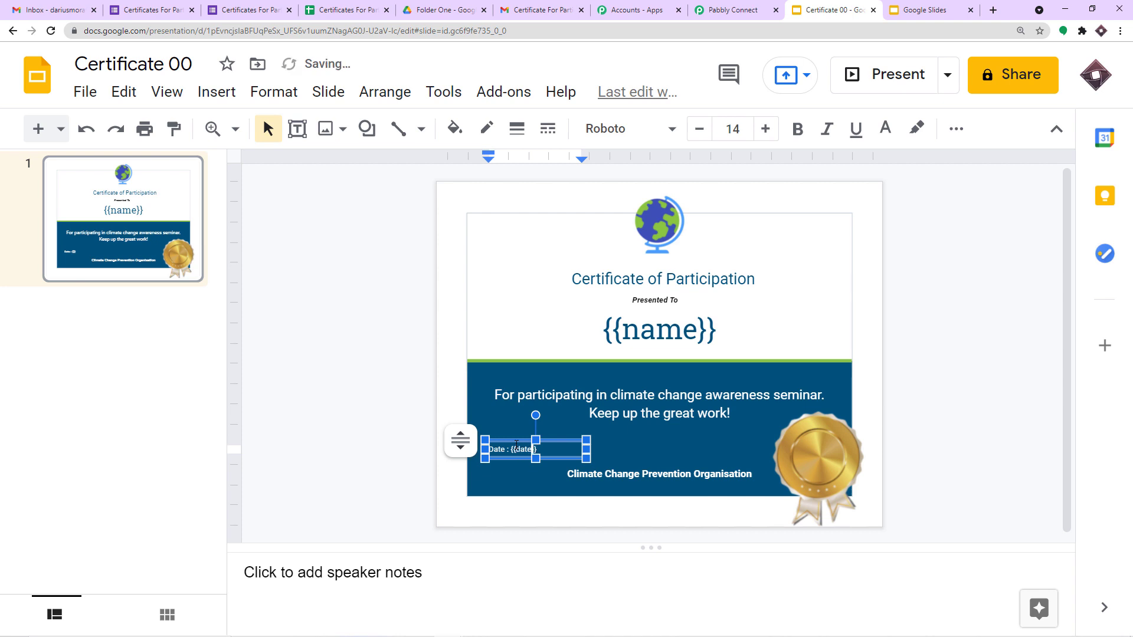
left_click(587, 416)
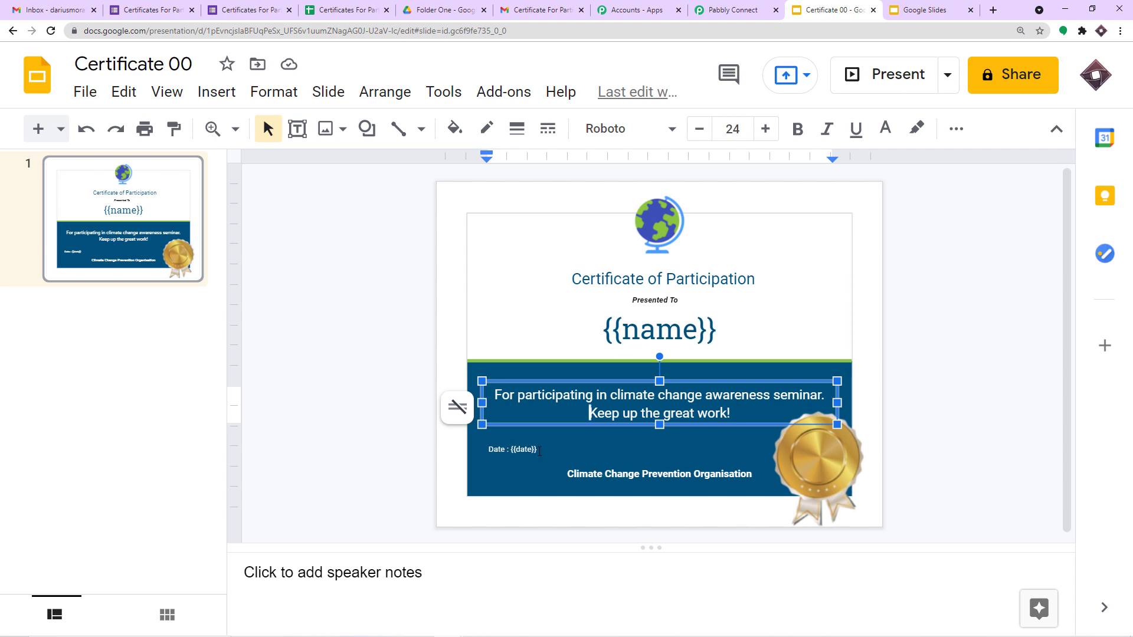
left_click(779, 276)
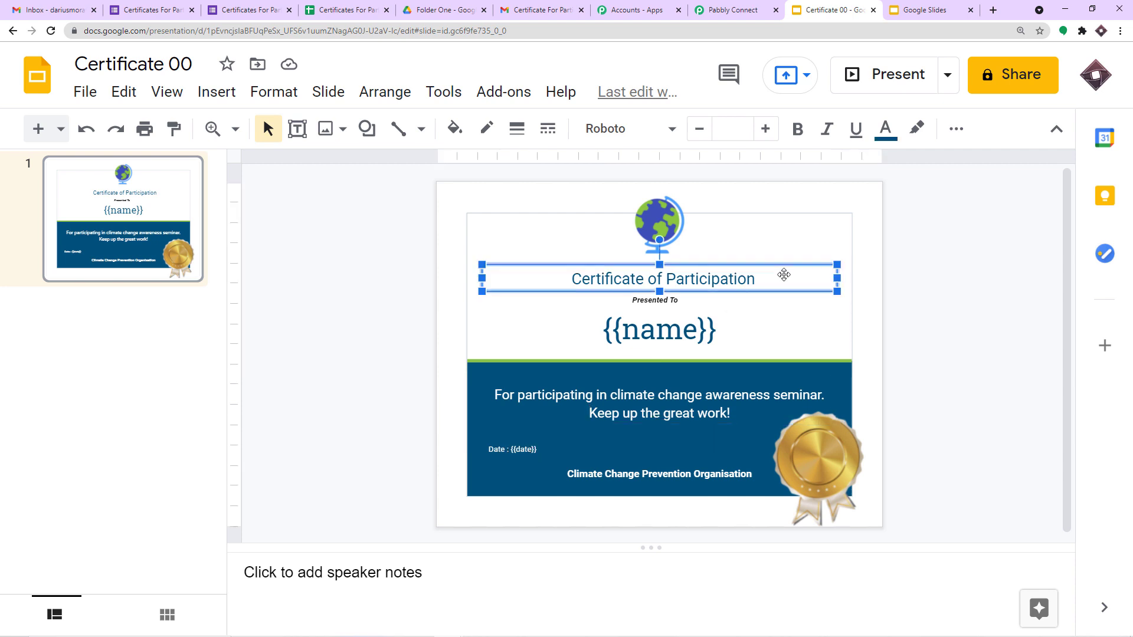
left_click(733, 12)
Step: Refresh Certificate 00 in the Slides step and check the new Date field listed beneath Name
scroll(883, 225, "up", 2)
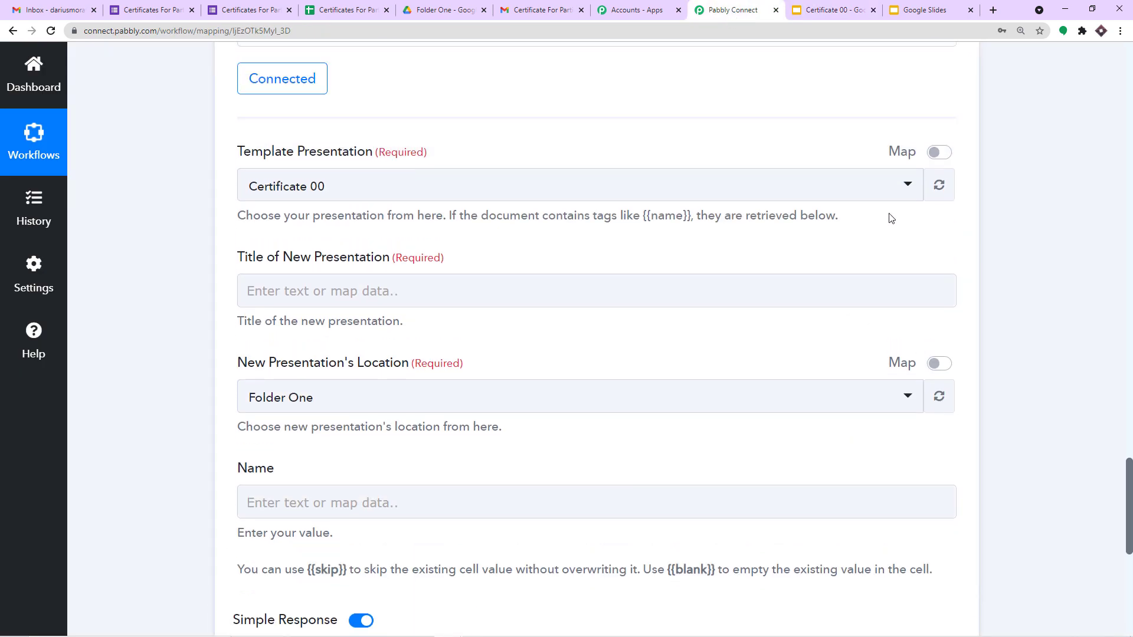
left_click(945, 193)
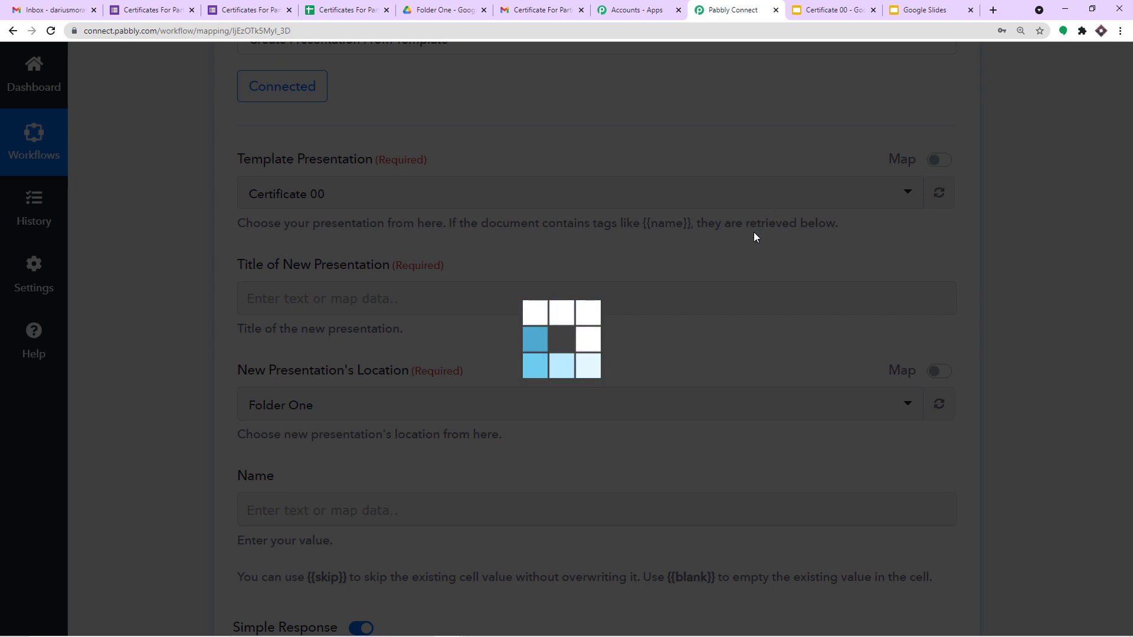
scroll(739, 246, "down", 2)
scroll(735, 246, "down", 1)
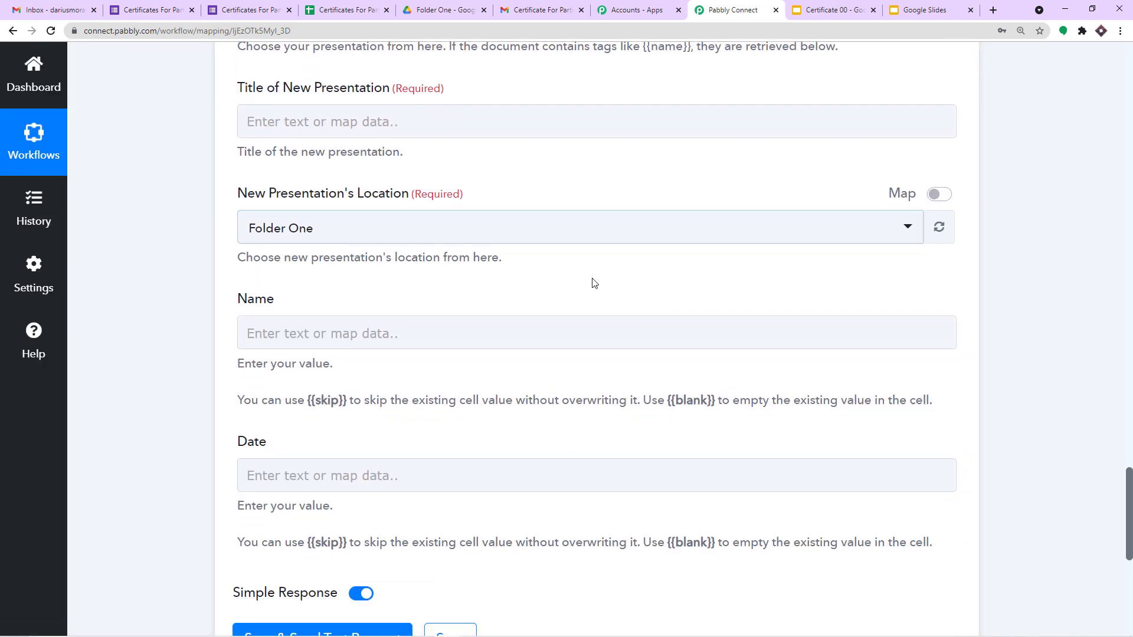
left_click(314, 339)
left_click(266, 466)
scroll(266, 466, "up", 1)
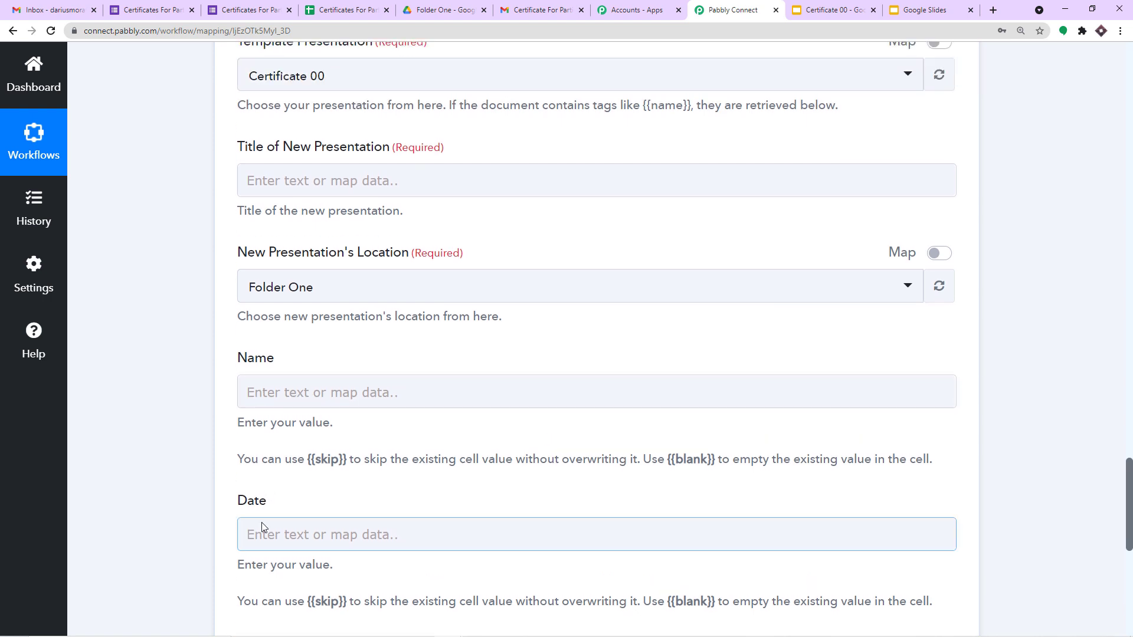
left_click(288, 465)
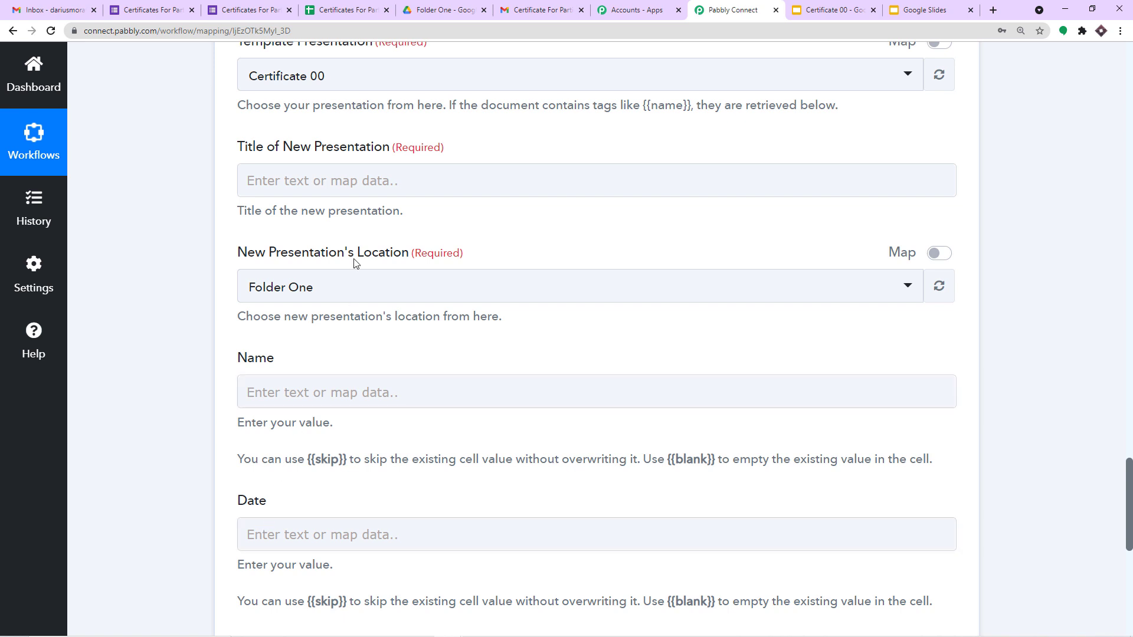
scroll(307, 248, "up", 1)
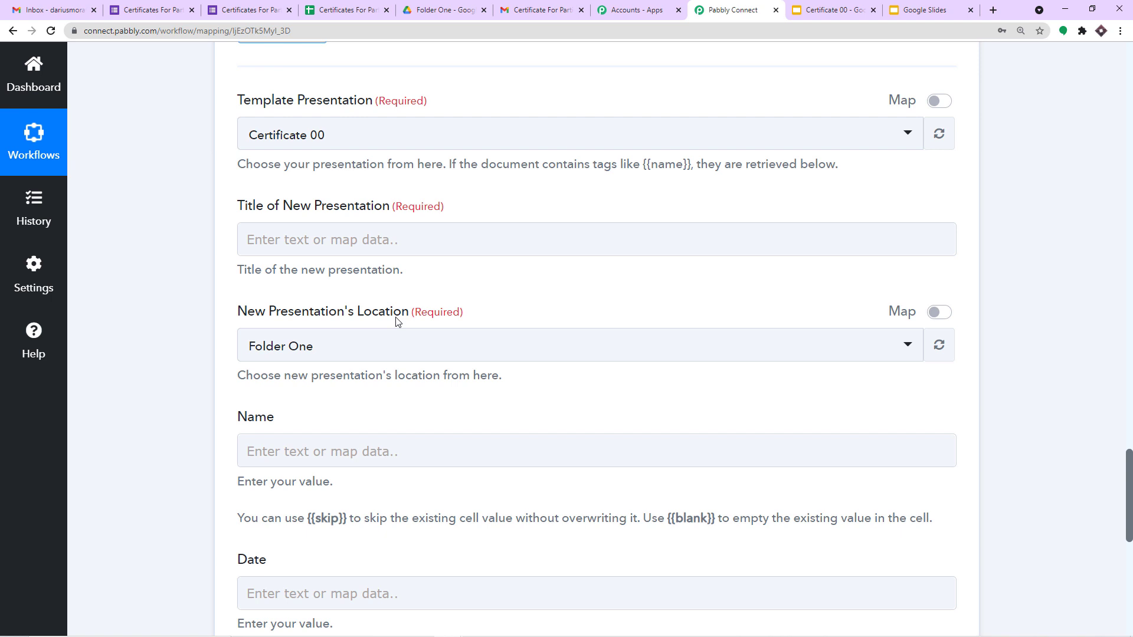
left_click(366, 235)
scroll(367, 234, "up", 1)
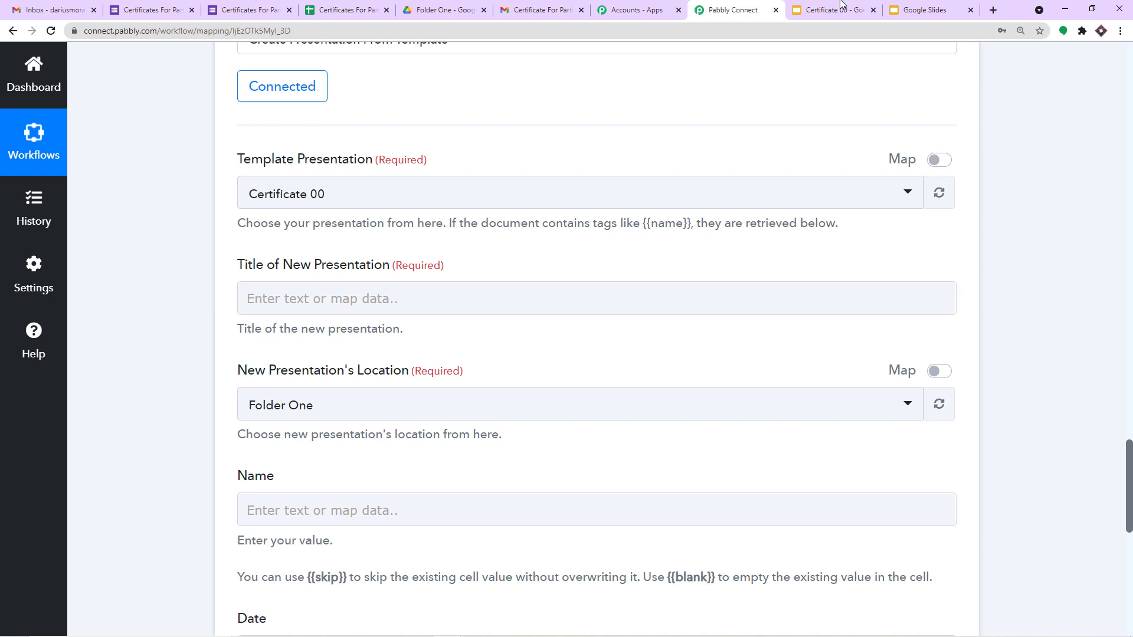
left_click(913, 10)
scroll(445, 263, "up", 6)
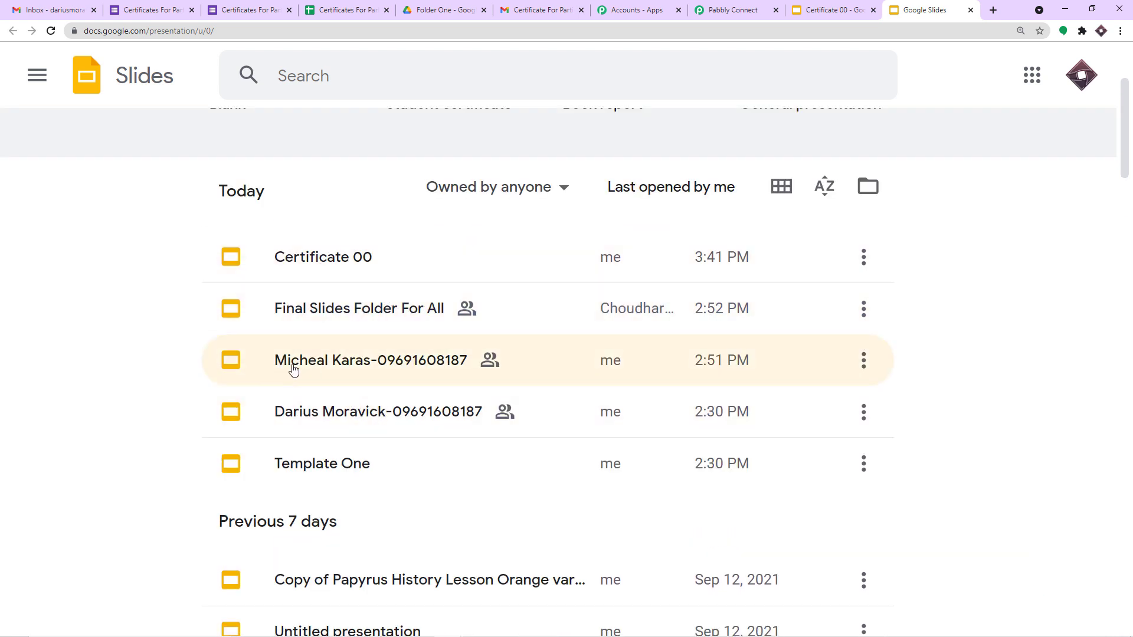
scroll(299, 390, "down", 1)
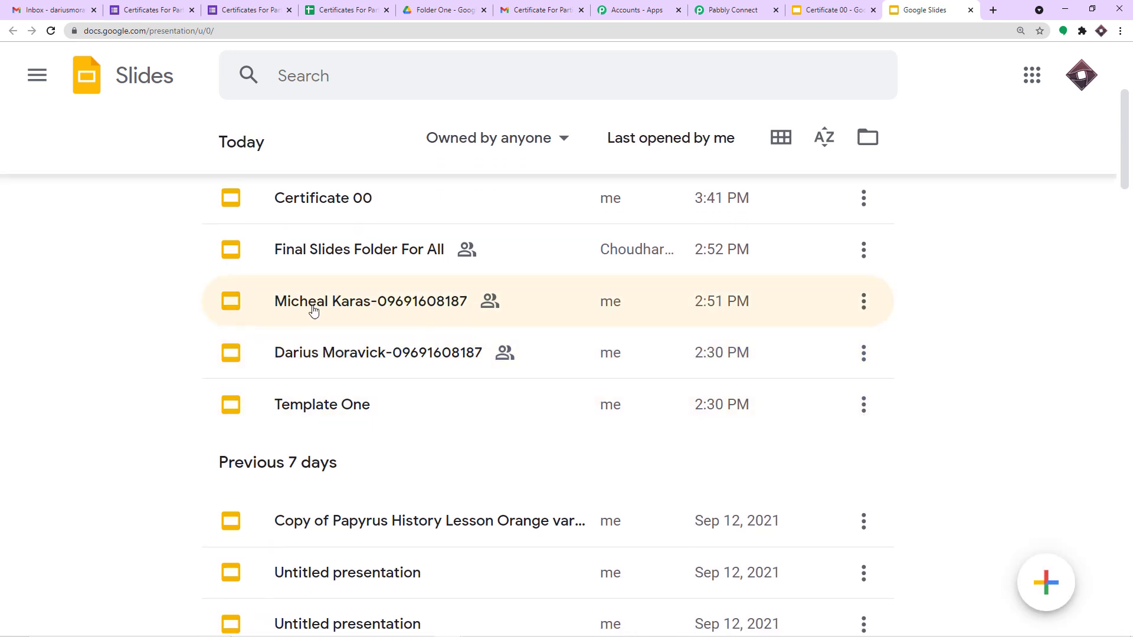
scroll(352, 308, "down", 2)
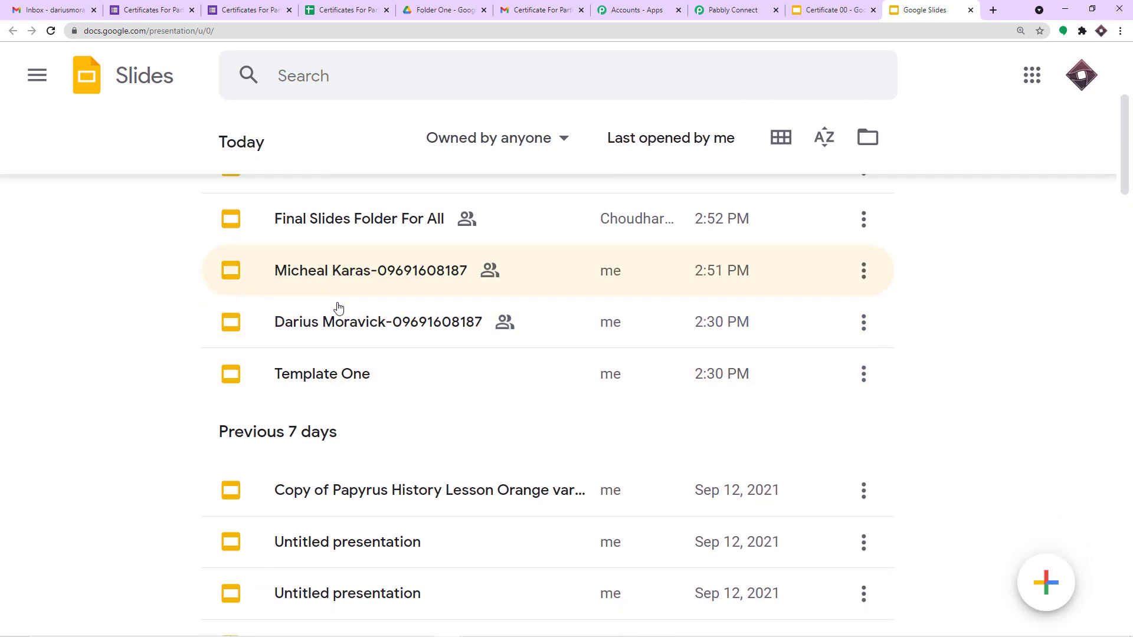
scroll(313, 230, "up", 1)
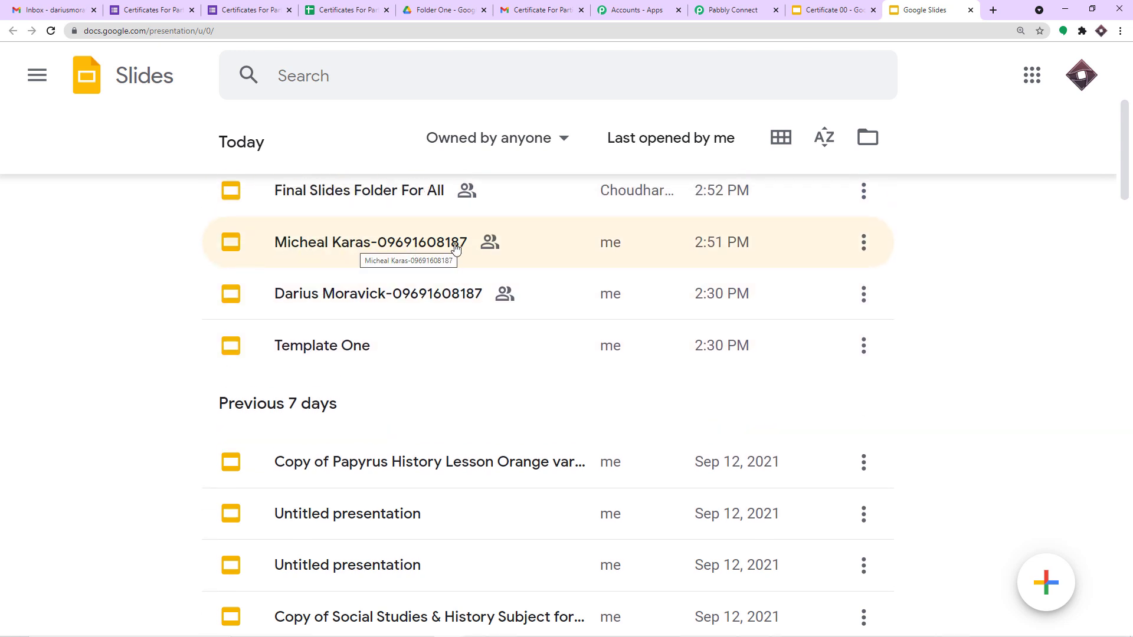
left_click(733, 10)
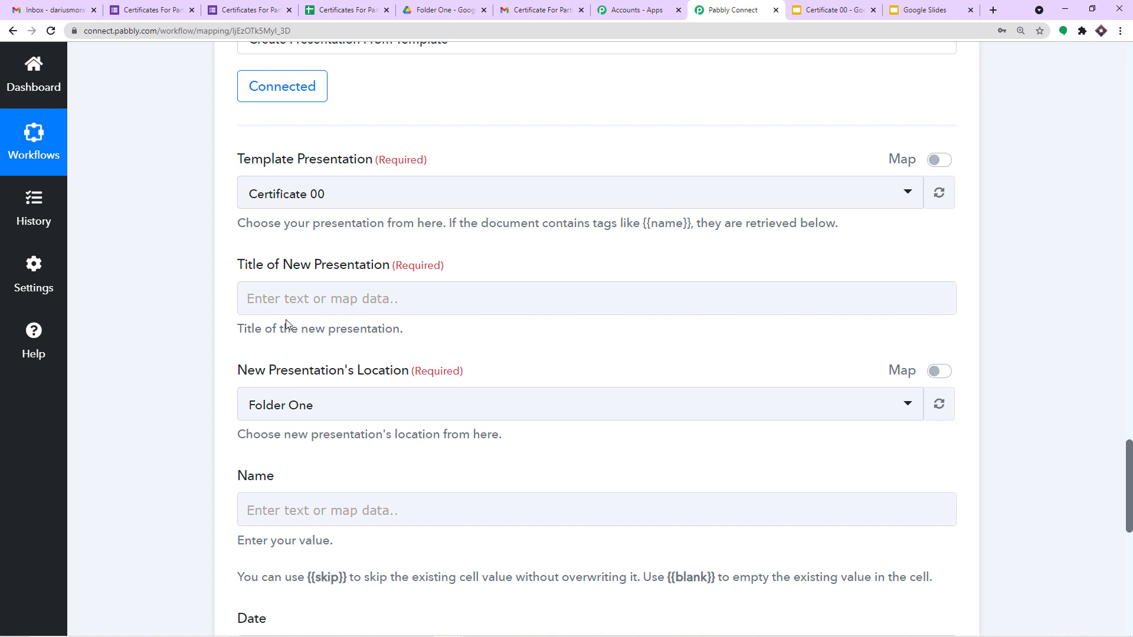
left_click(340, 313)
left_click(826, 10)
left_click(903, 7)
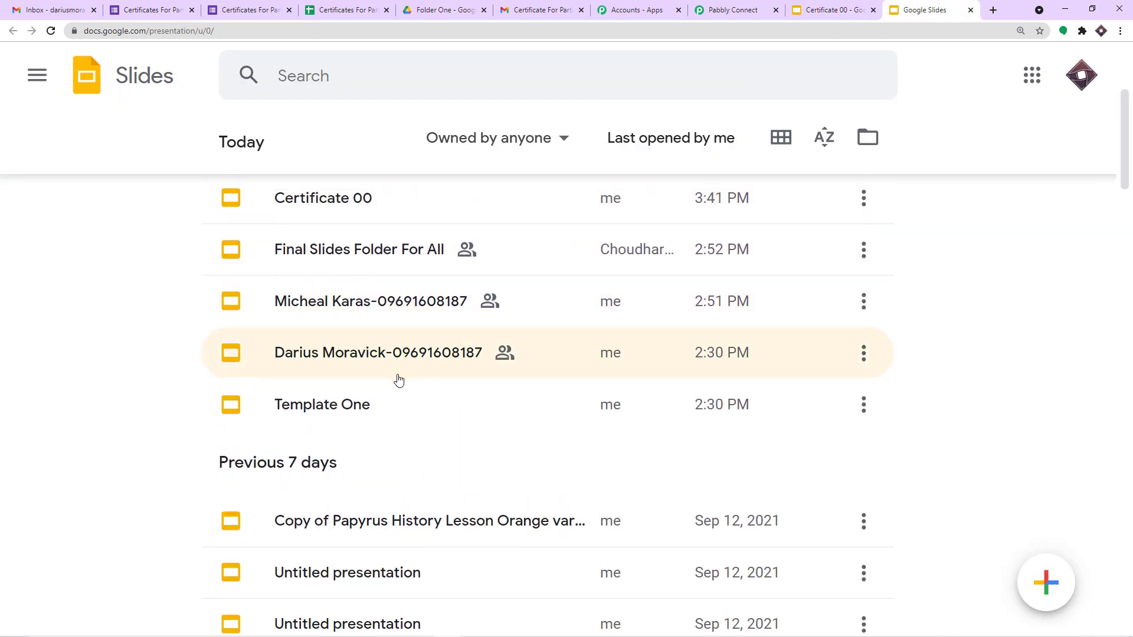
left_click(732, 10)
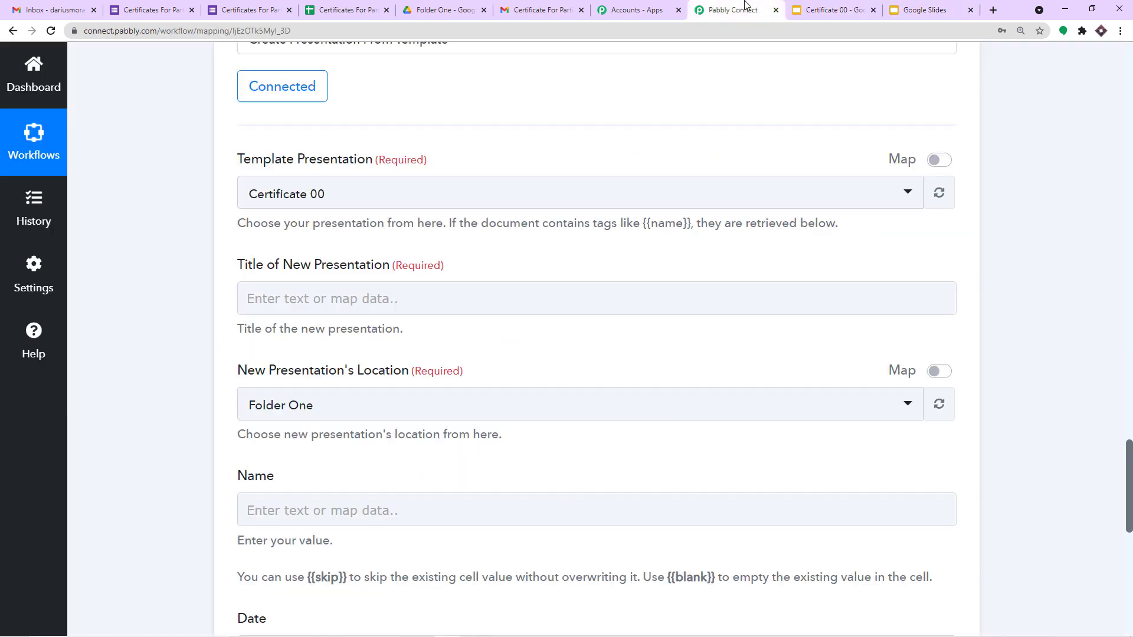
Step: Map the new presentation title to the Your Name answer, a hyphen, then the Phone answer
left_click(271, 300)
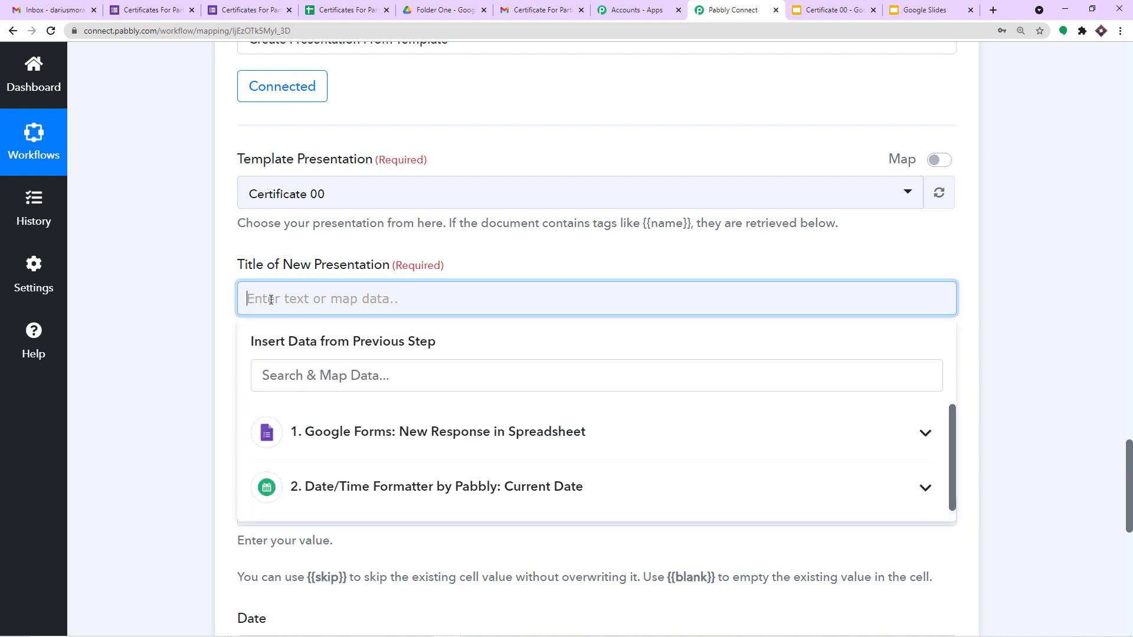
left_click(506, 444)
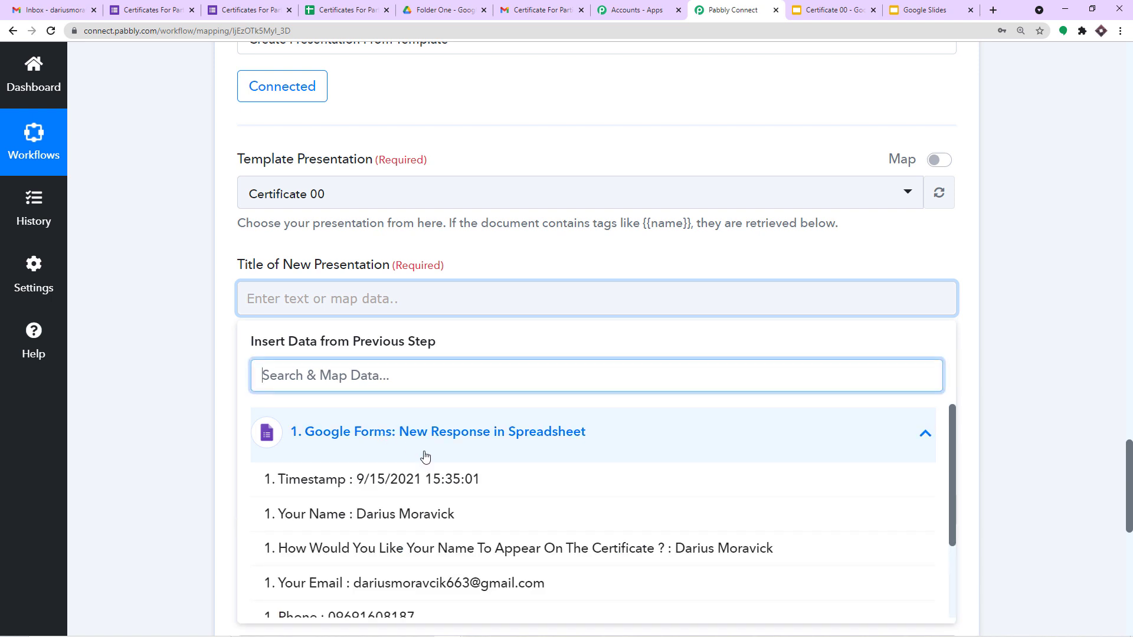
left_click(436, 512)
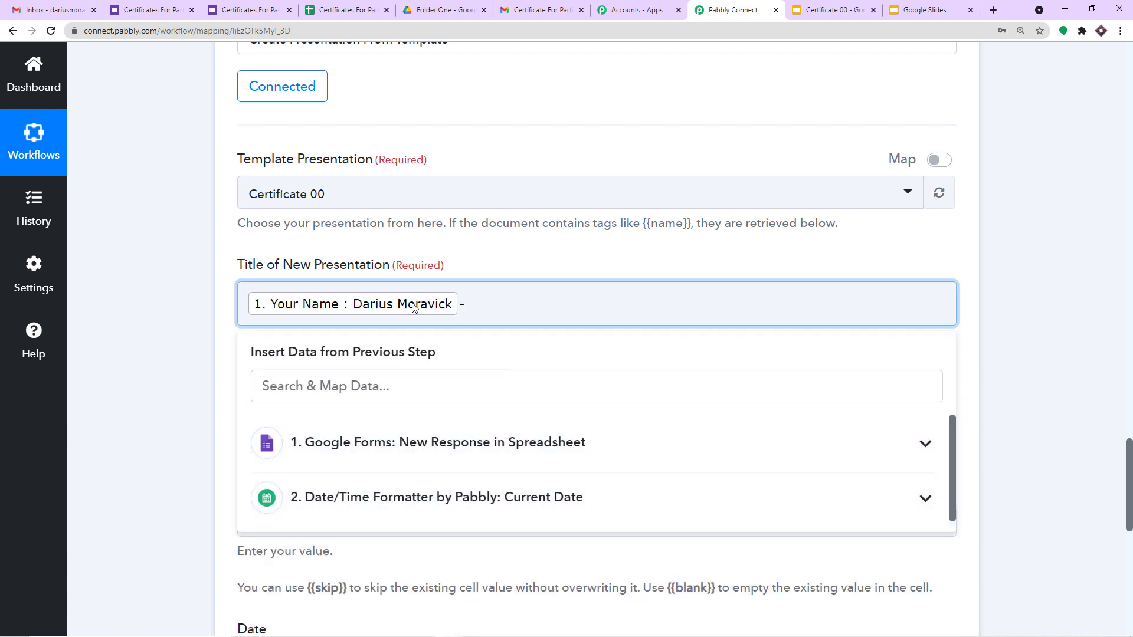
scroll(963, 306, "up", 10)
scroll(925, 294, "up", 15)
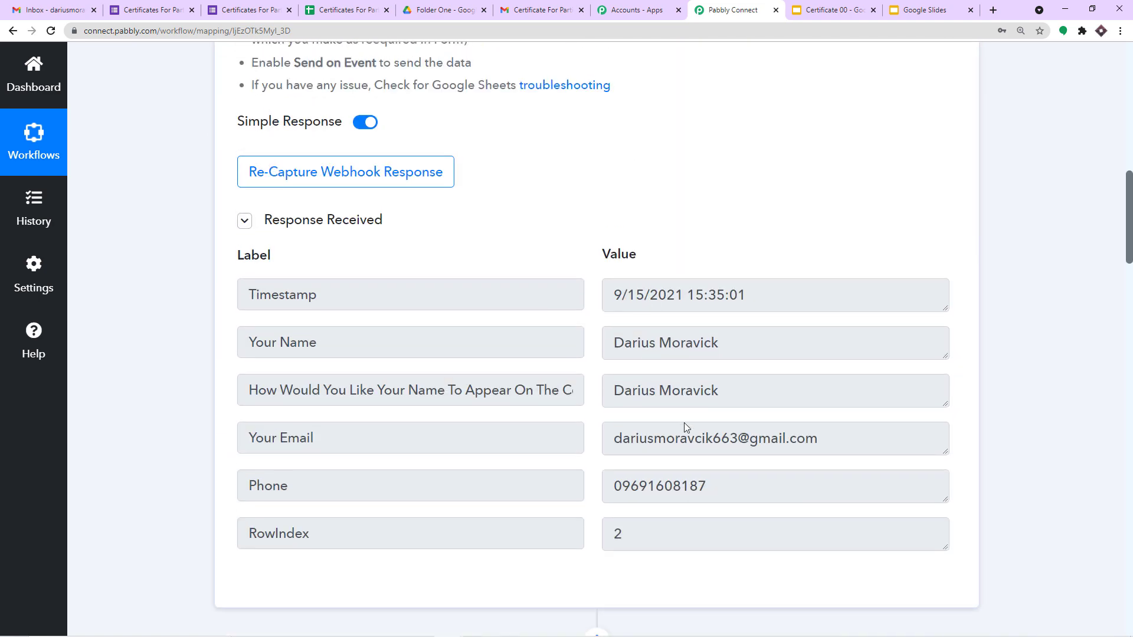
scroll(751, 395, "down", 15)
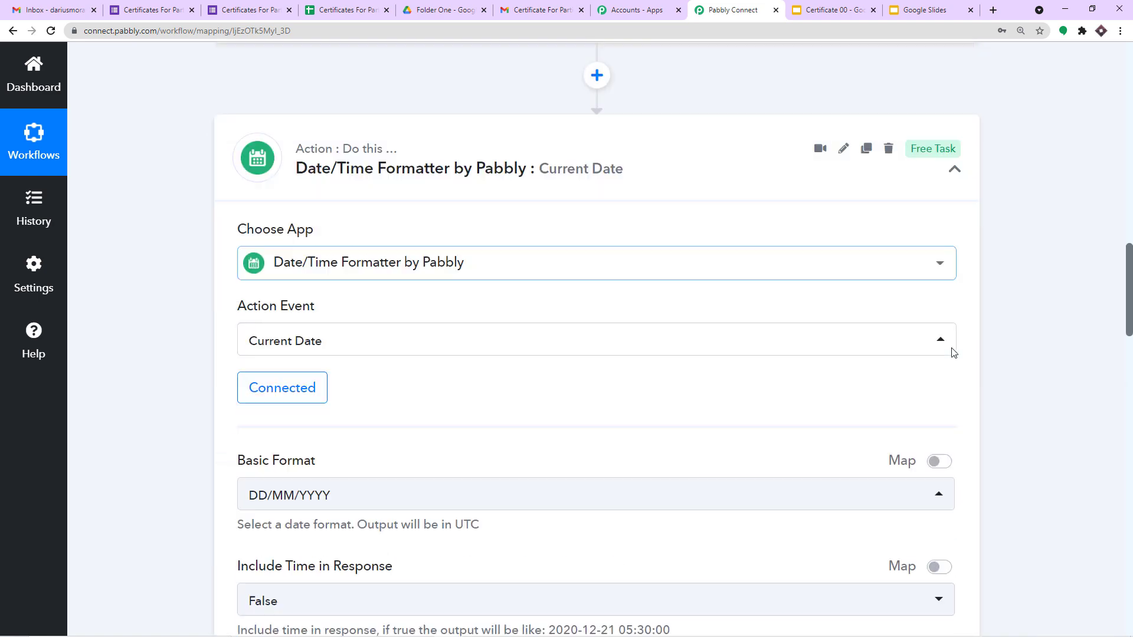
scroll(953, 354, "down", 9)
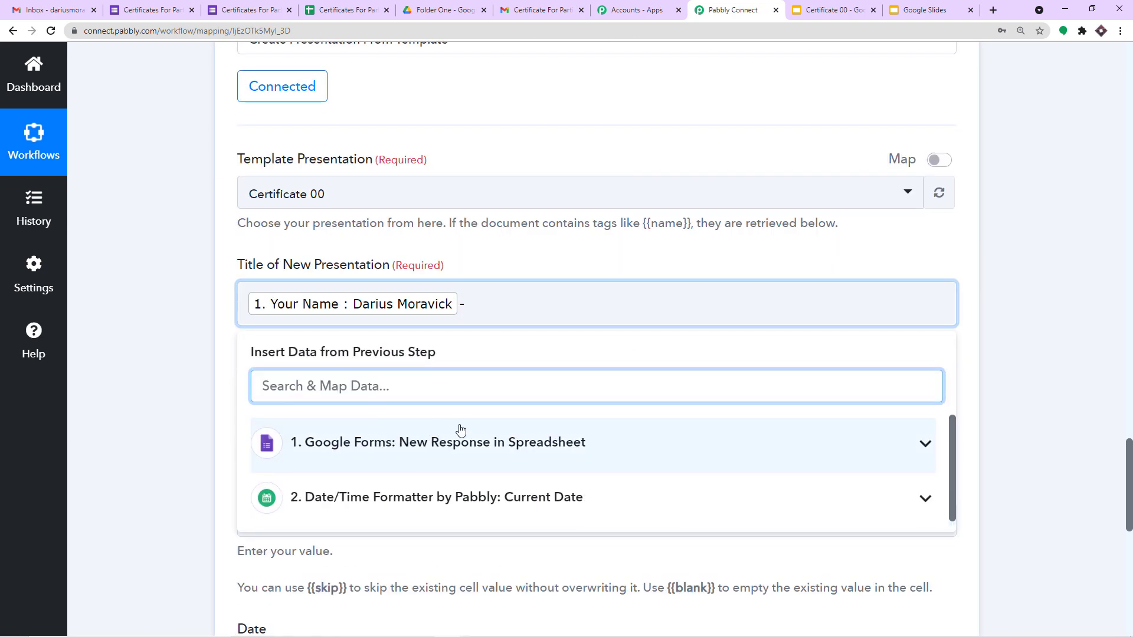
left_click(447, 494)
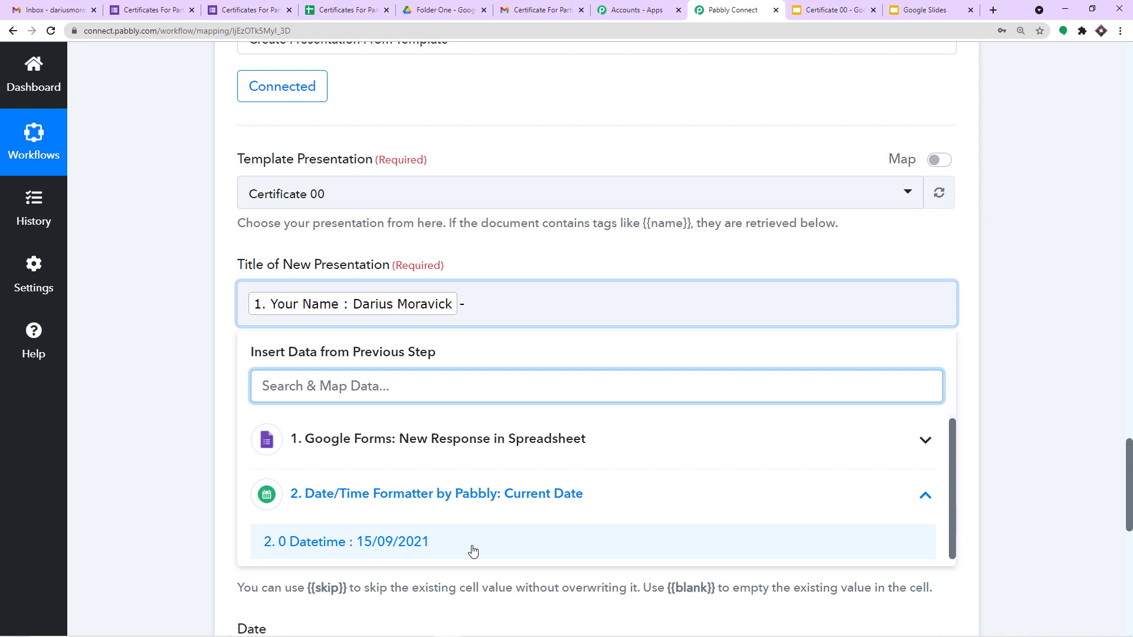
left_click(488, 456)
scroll(468, 544, "down", 1)
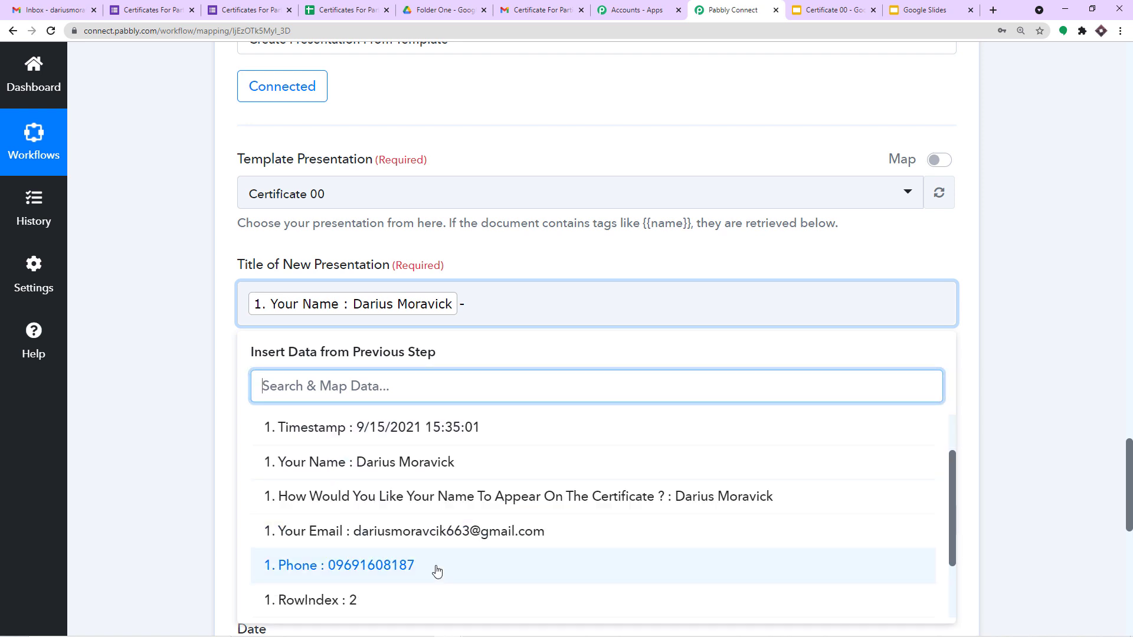
left_click(437, 570)
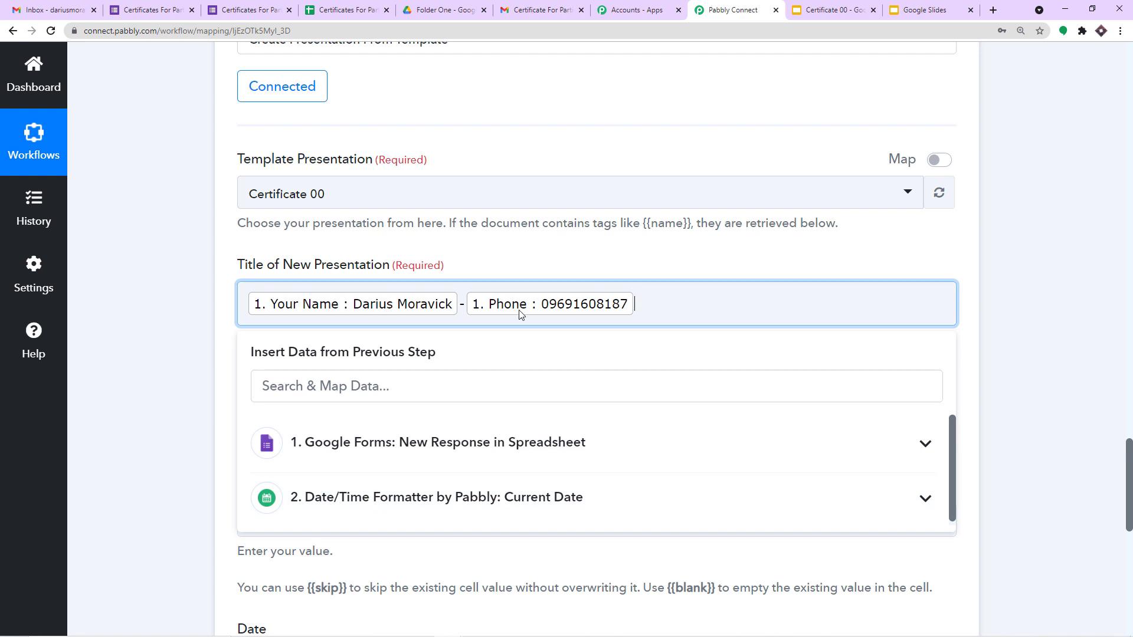
left_click(579, 260)
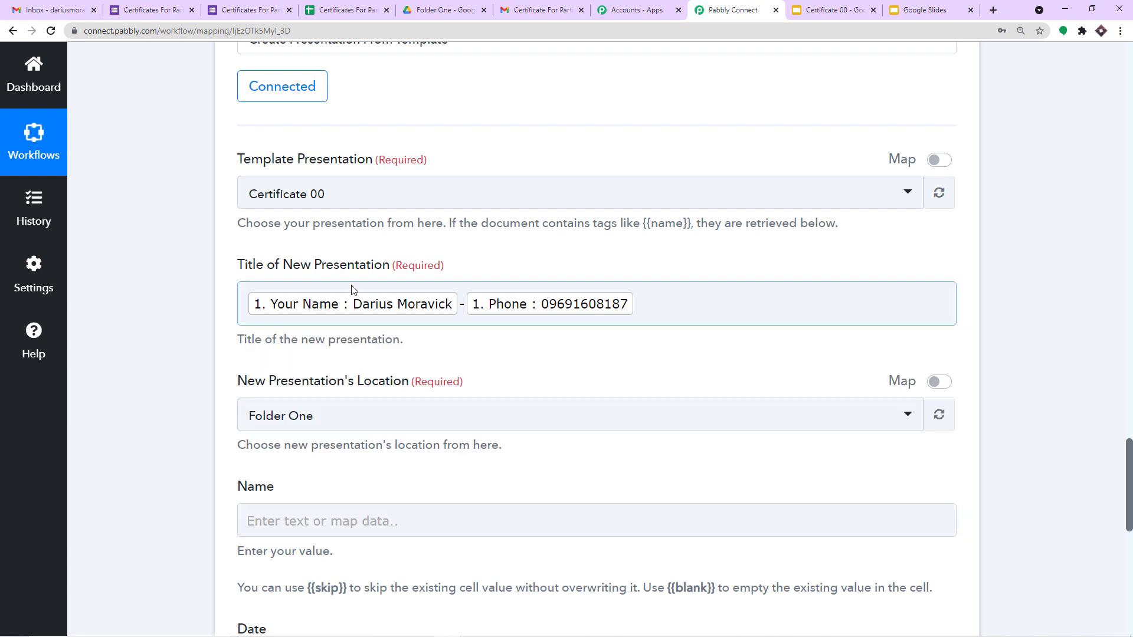
scroll(573, 261, "down", 1)
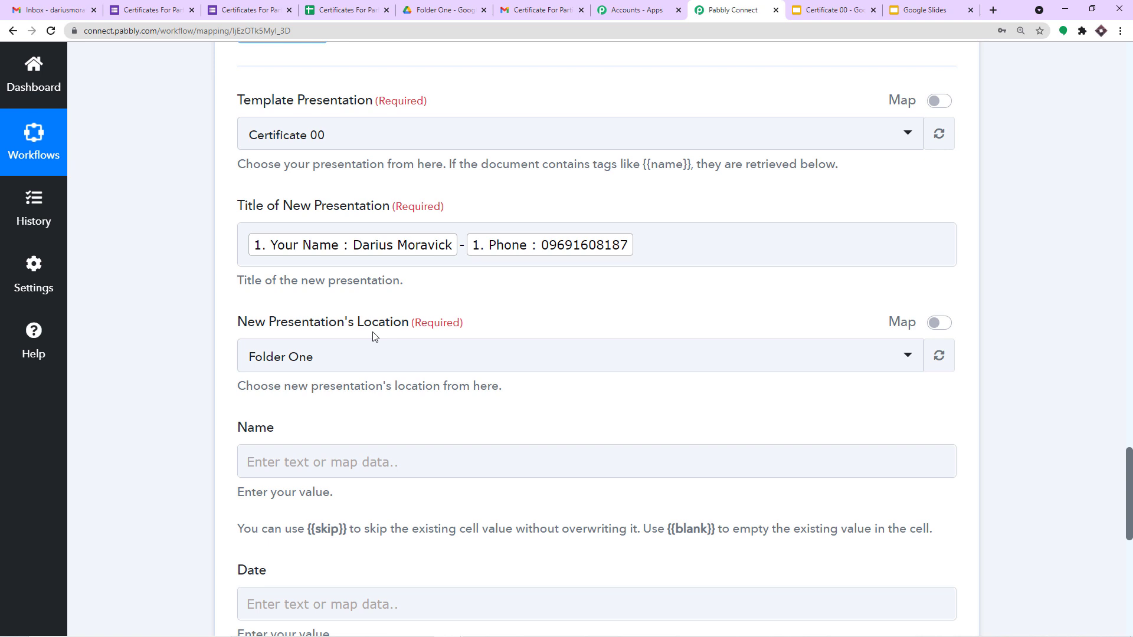
Step: In Google Drive's My Drive, add a folder named 'New Certificates Folder'
left_click(469, 10)
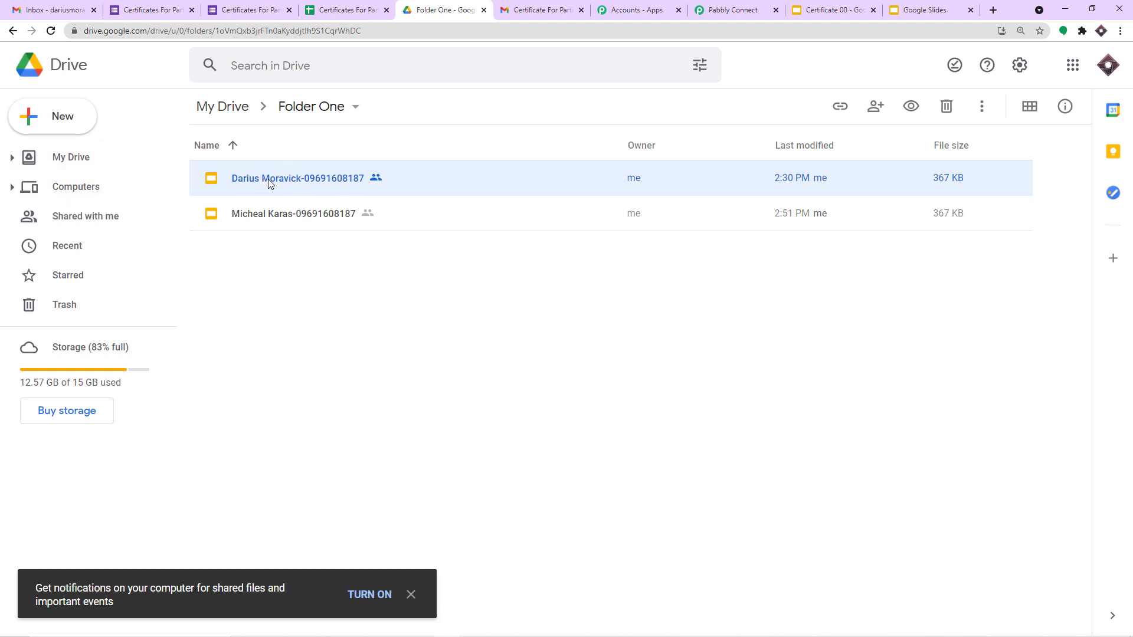
left_click(96, 169)
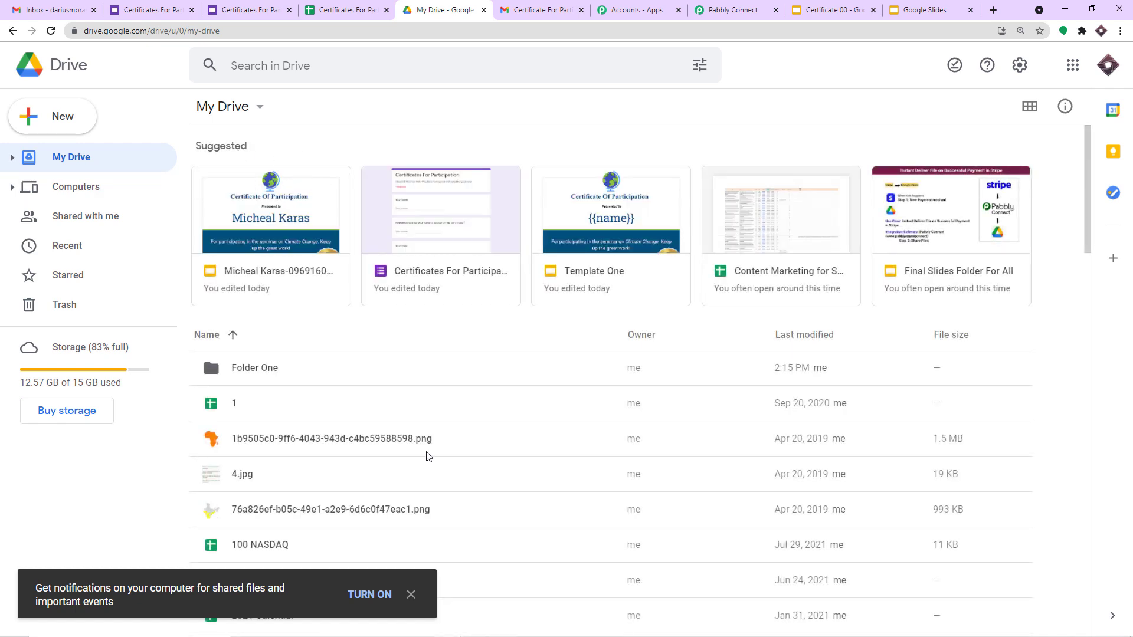
left_click(53, 120)
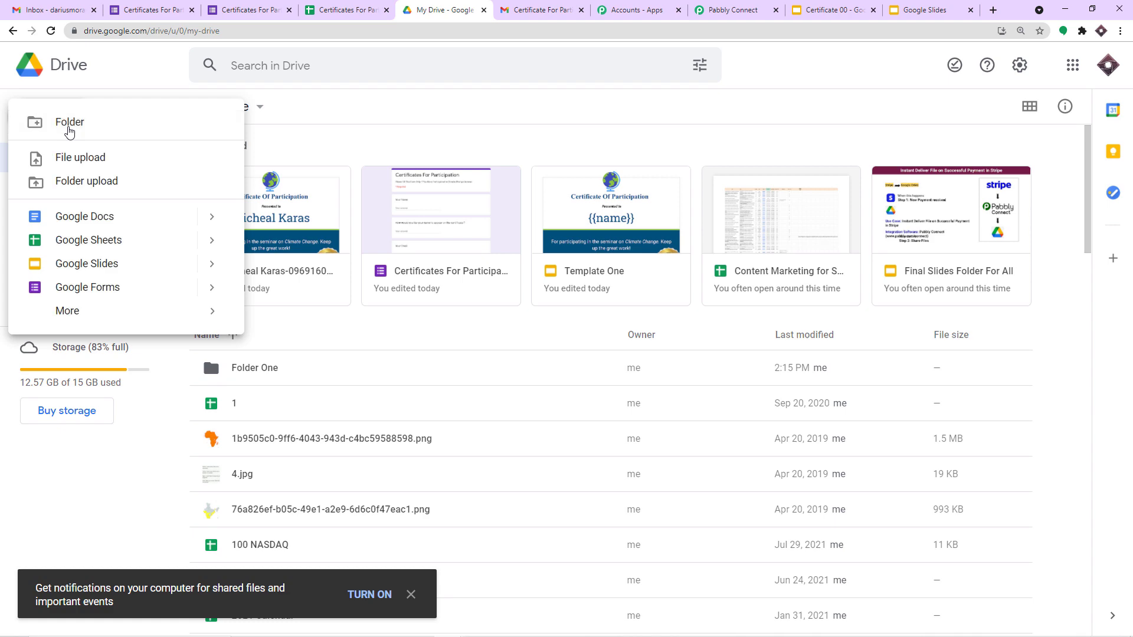
left_click(69, 124)
key("BackSpace")
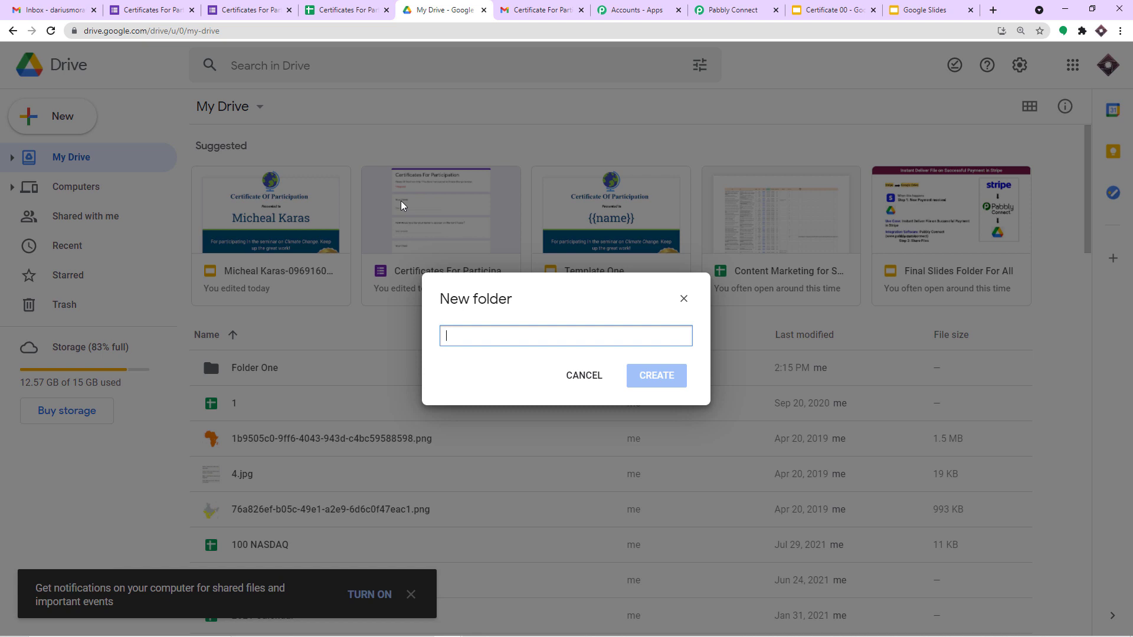
type("New Certificates Folder")
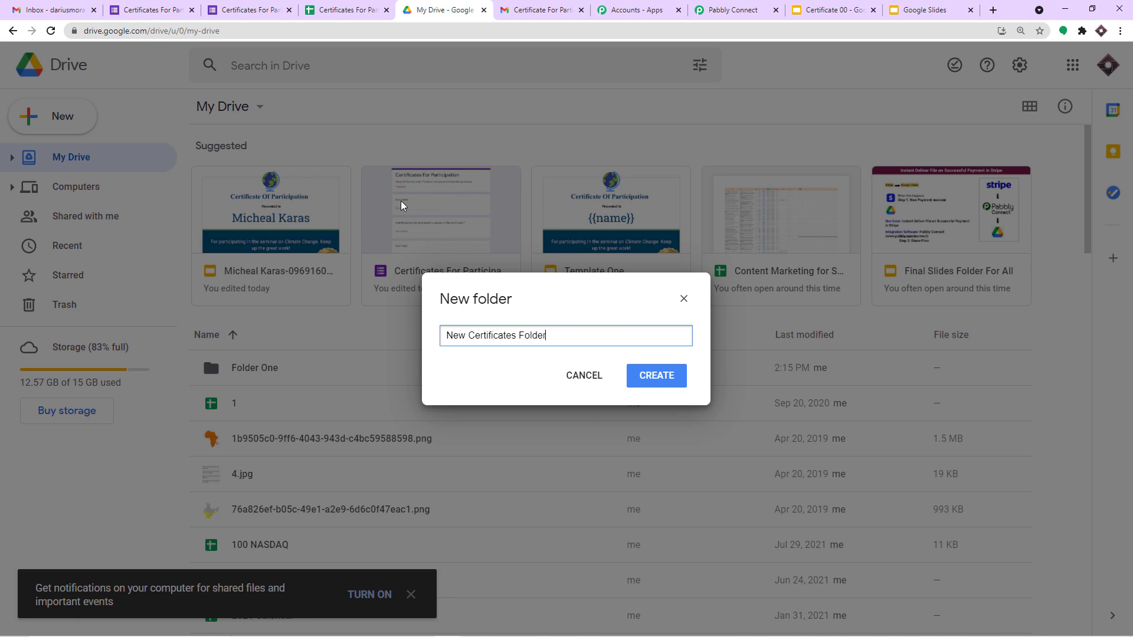
left_click(653, 376)
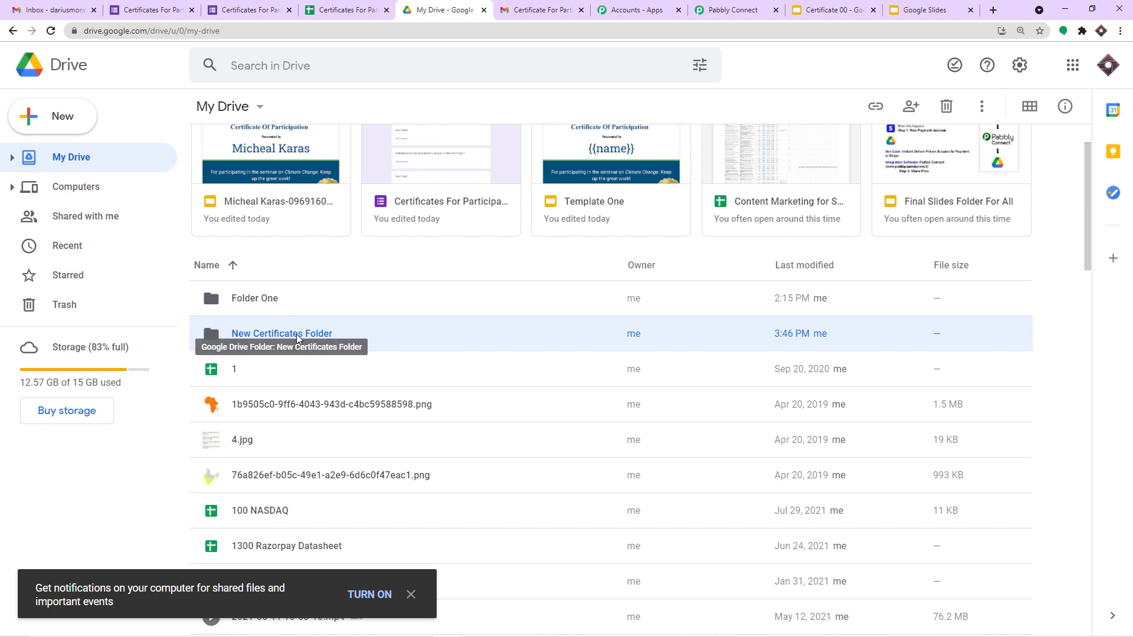
Step: Refresh the folder list and set New Presentation's Location to New Certificates Folder
left_click(732, 10)
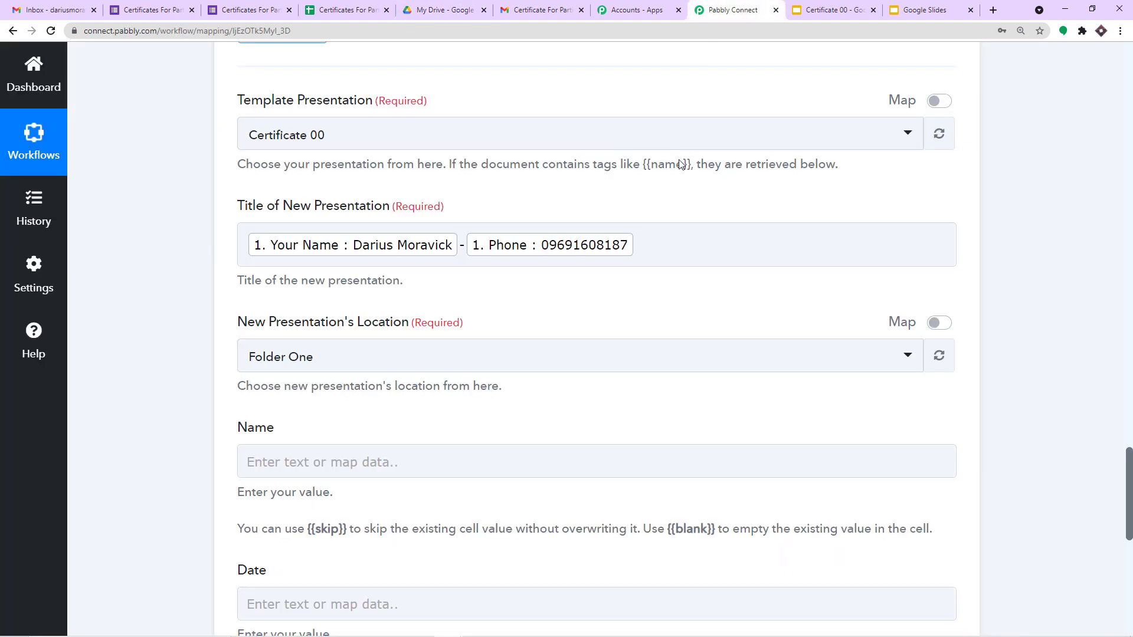
left_click(938, 357)
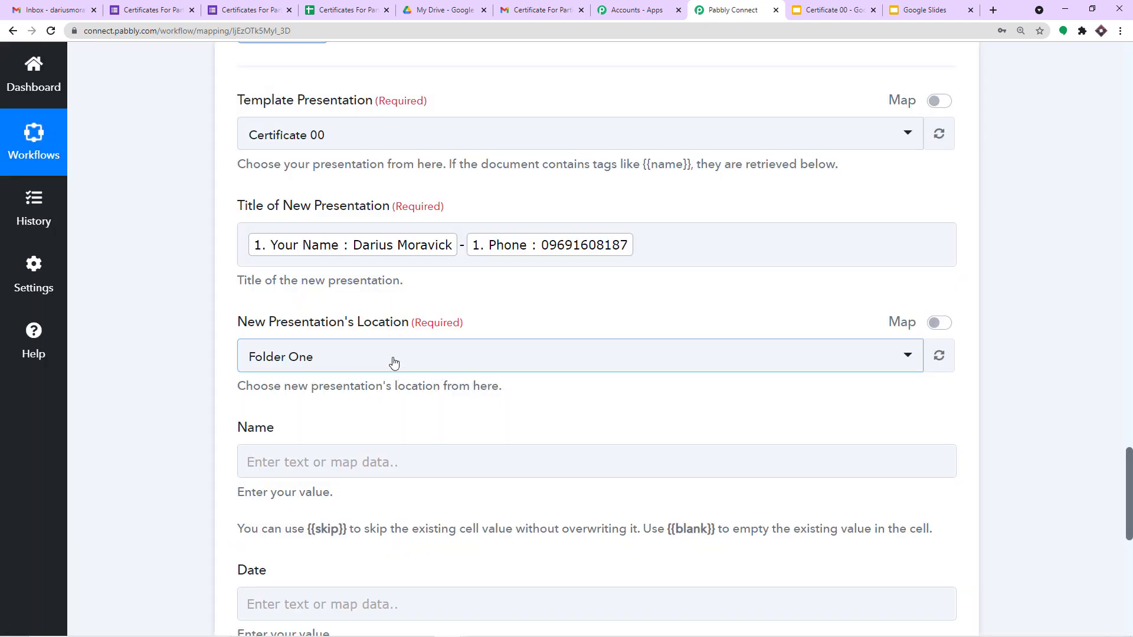
left_click(394, 363)
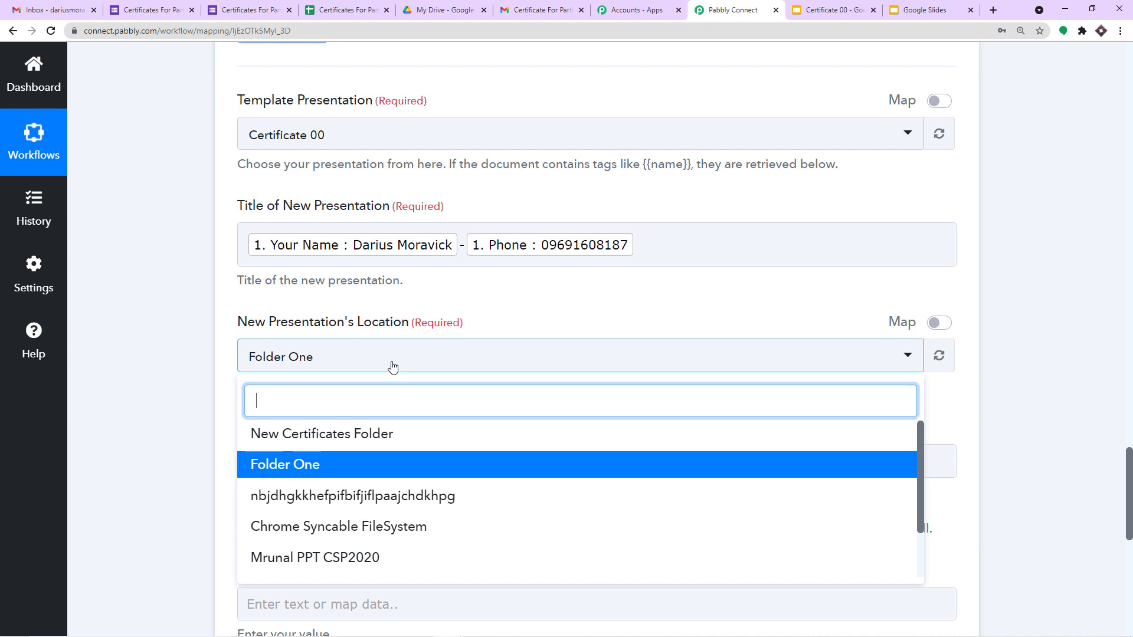
left_click(293, 435)
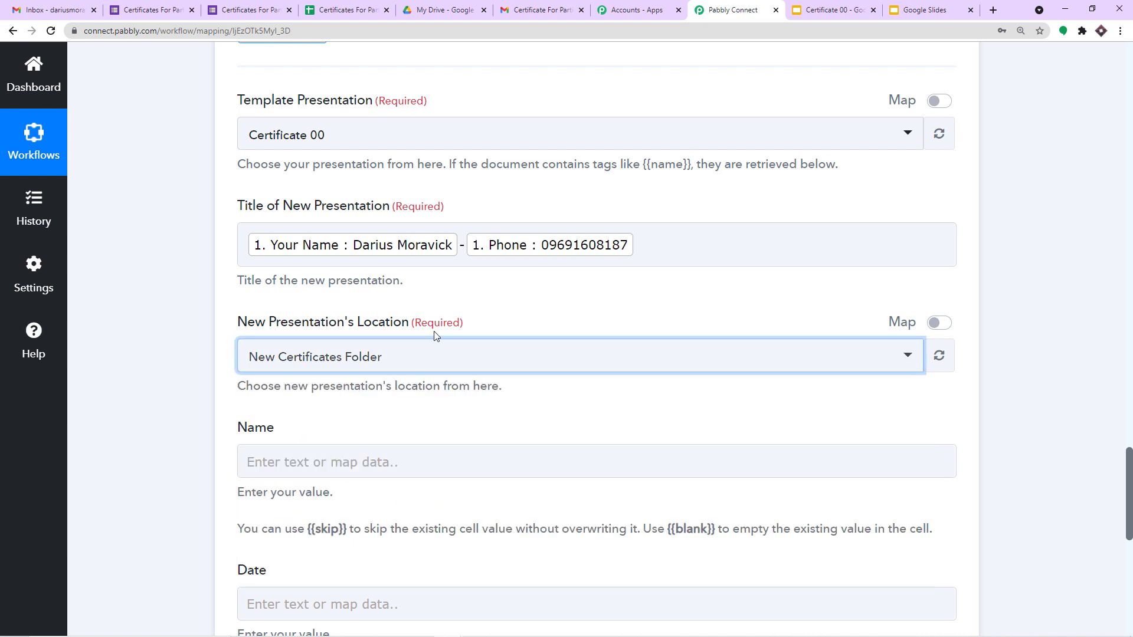
Step: Verify New Certificates Folder in Google Drive, then return to the Pabbly Connect workflow
left_click(446, 10)
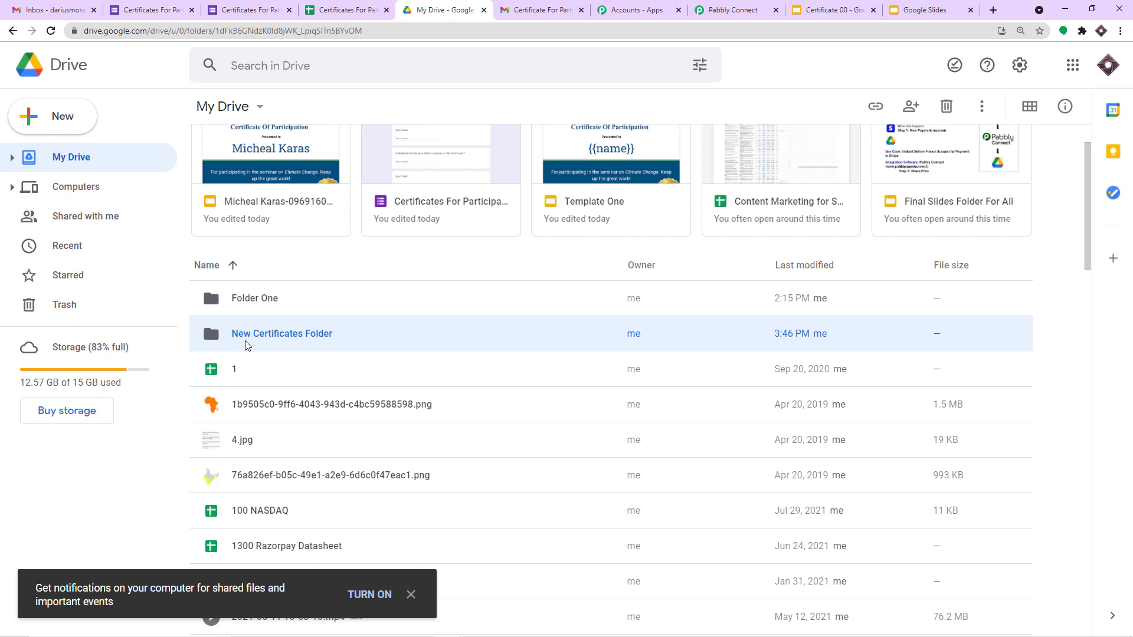
double_click(247, 345)
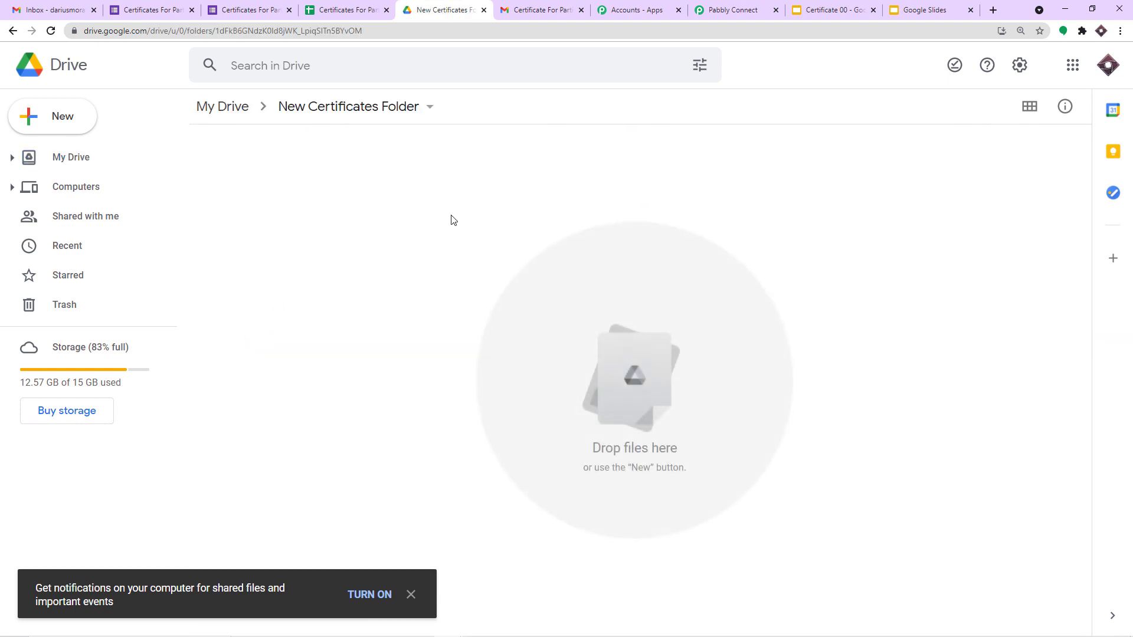
left_click(13, 31)
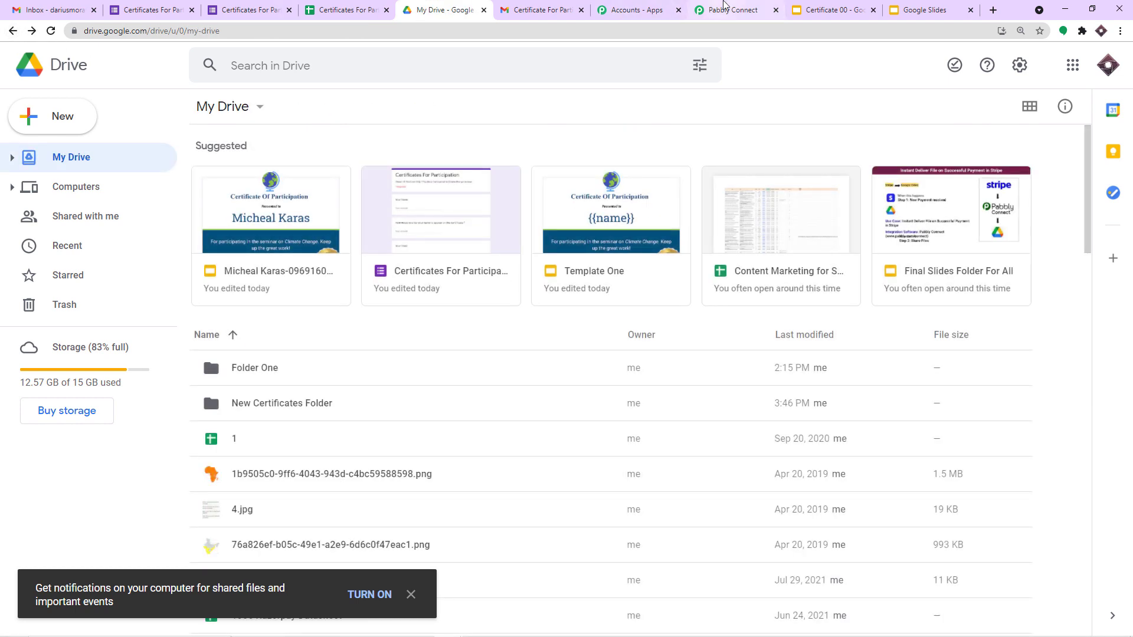
left_click(724, 9)
scroll(637, 291, "down", 2)
scroll(557, 246, "down", 2)
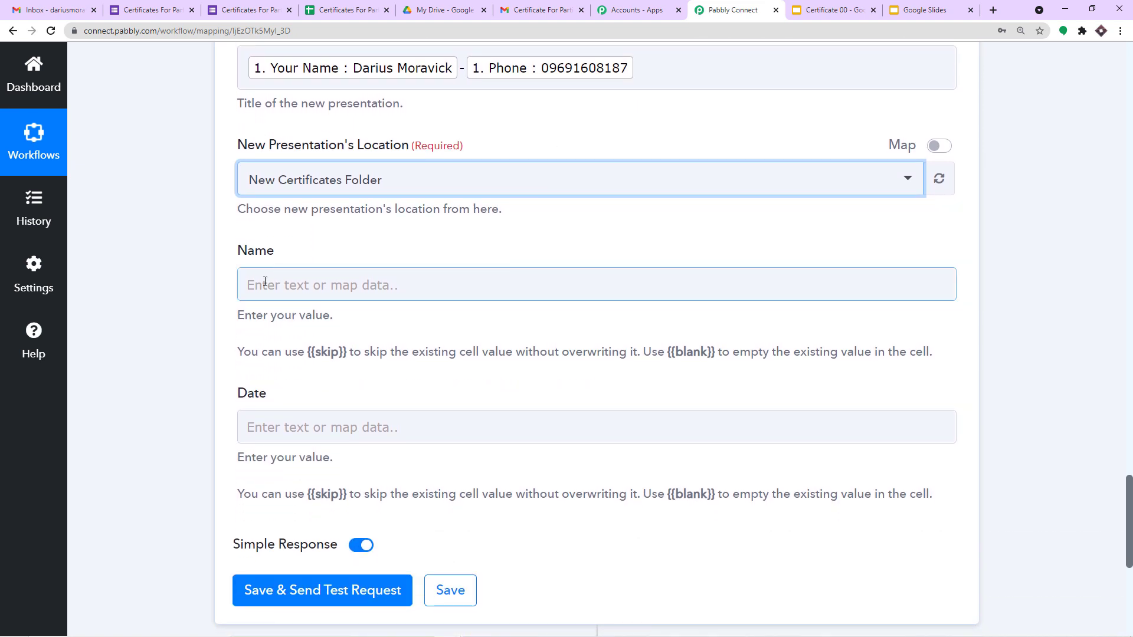
Step: Map the Name field to the 'How Would You Like Your Name To Appear On The Certificate?' answer
left_click(265, 282)
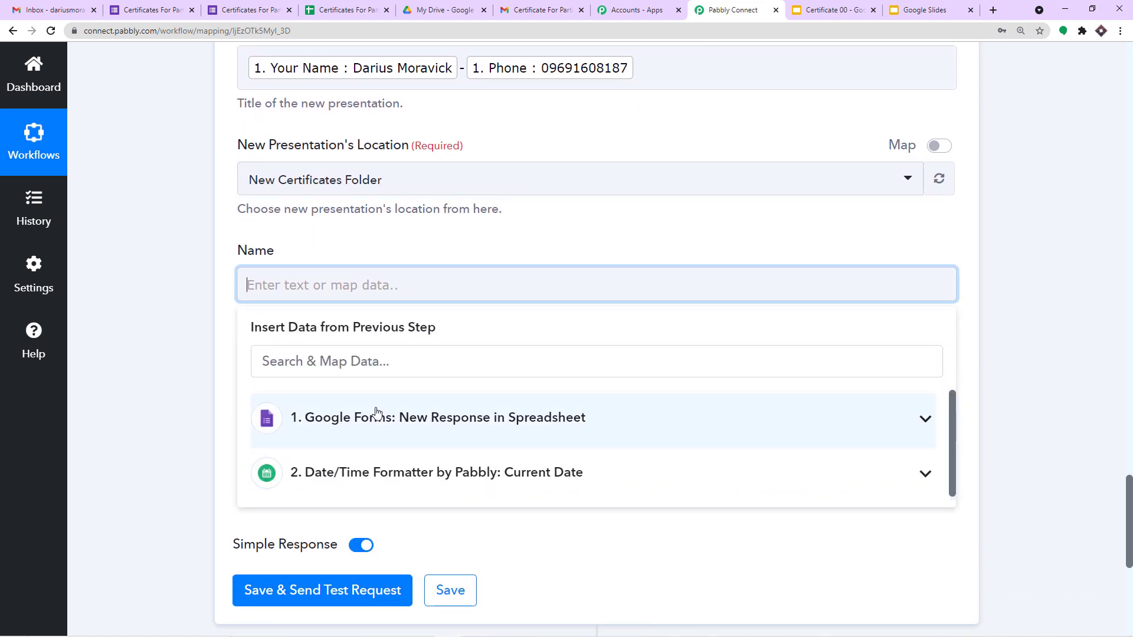
left_click(376, 417)
left_click(450, 501)
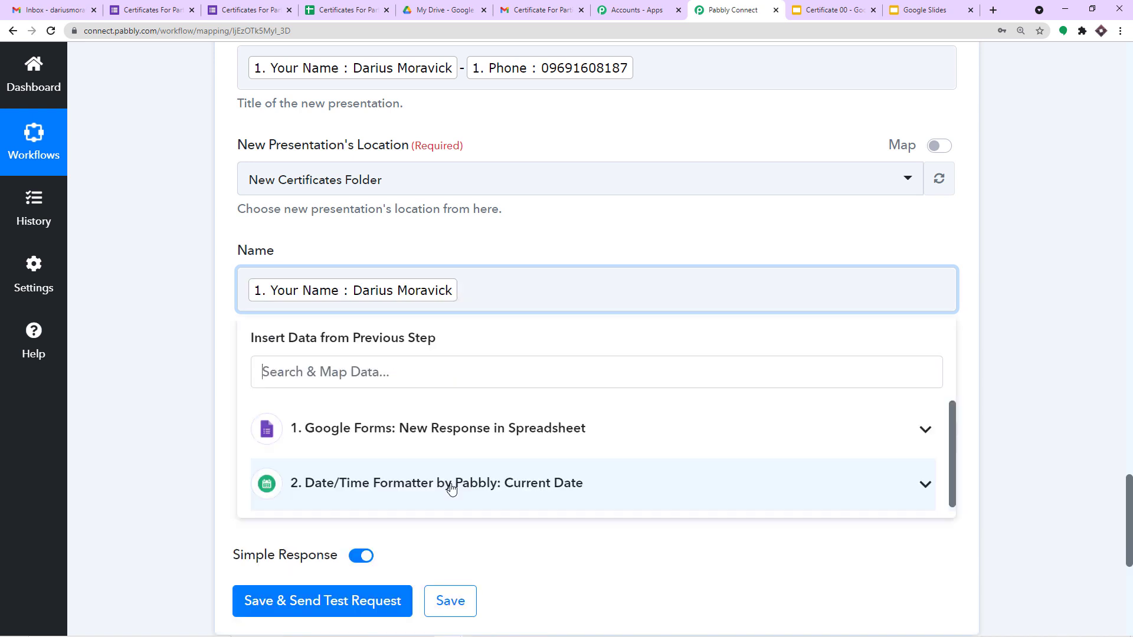
key("BackSpace")
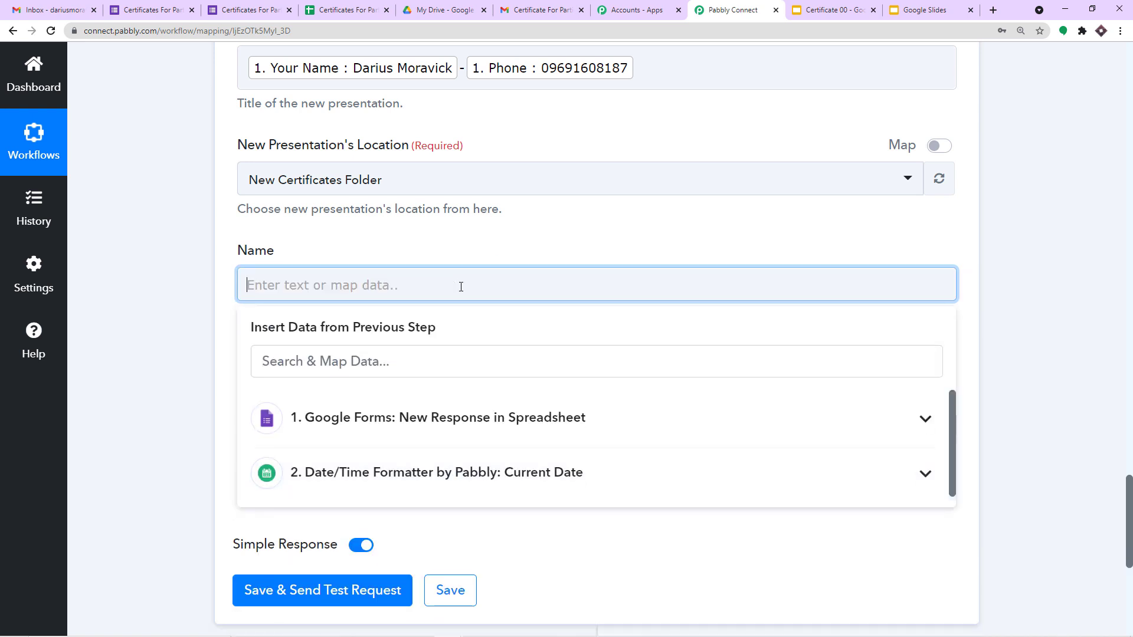
left_click(458, 417)
left_click(493, 534)
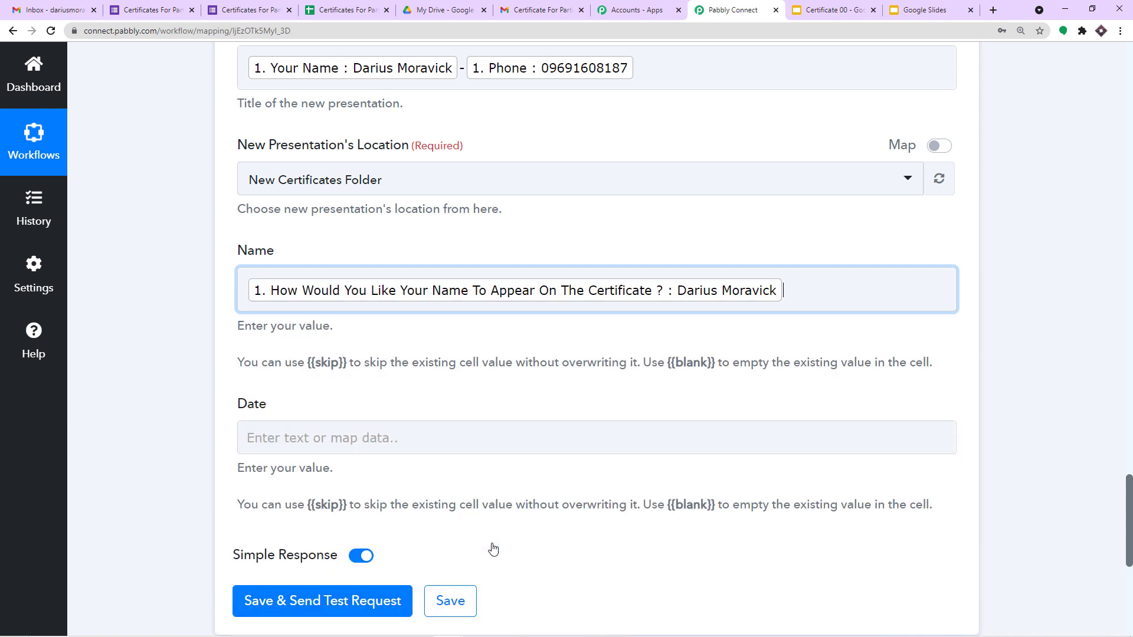
left_click(598, 239)
scroll(517, 288, "down", 1)
scroll(517, 288, "down", 1)
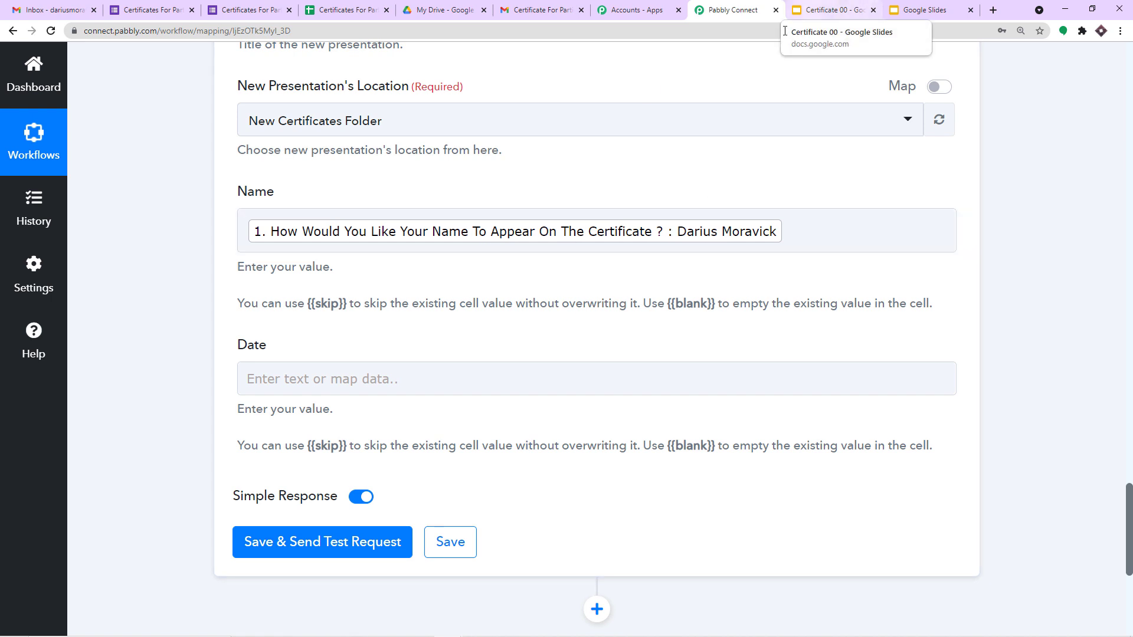
Step: Map the Date field to the Date/Time Formatter's 0 Datetime output and review the template
left_click(345, 378)
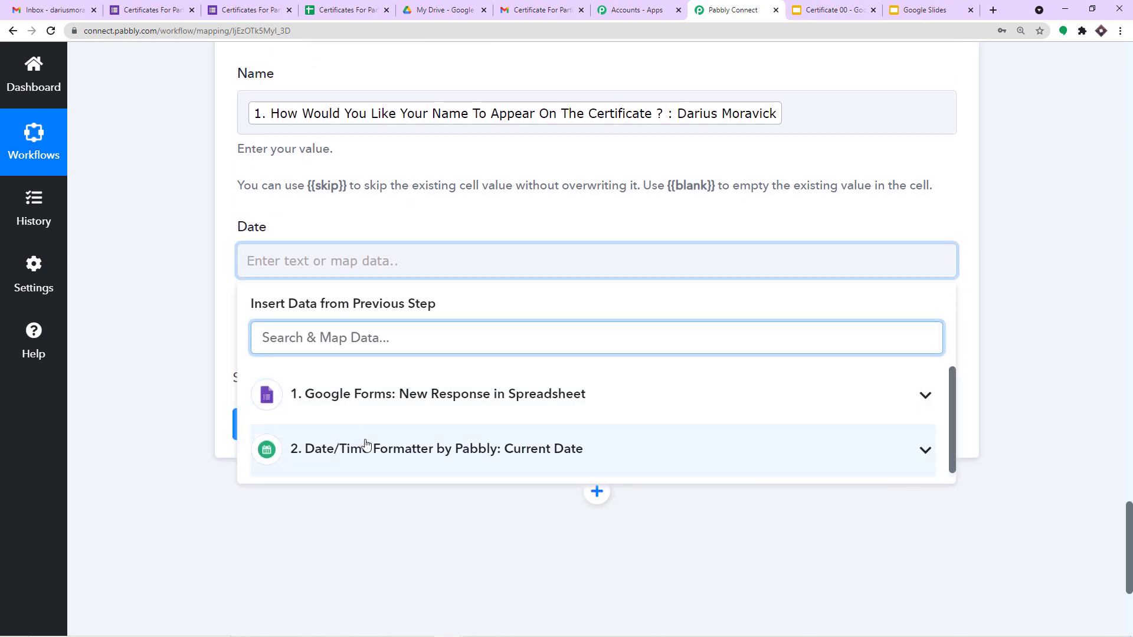
left_click(367, 446)
left_click(362, 494)
scroll(1005, 294, "up", 12)
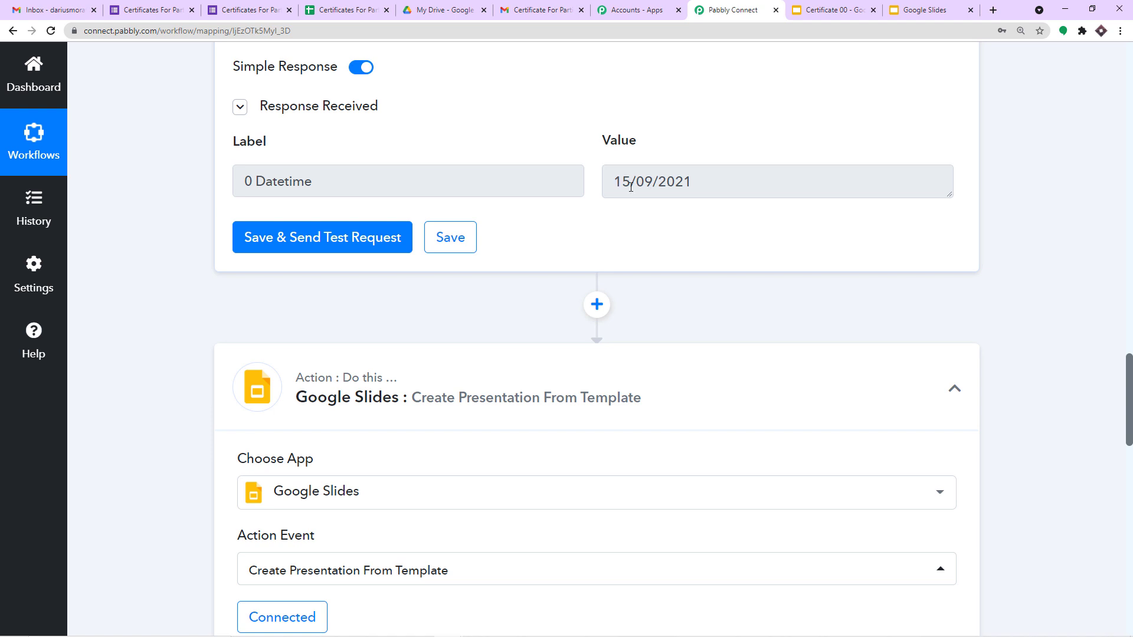
scroll(627, 183, "up", 5)
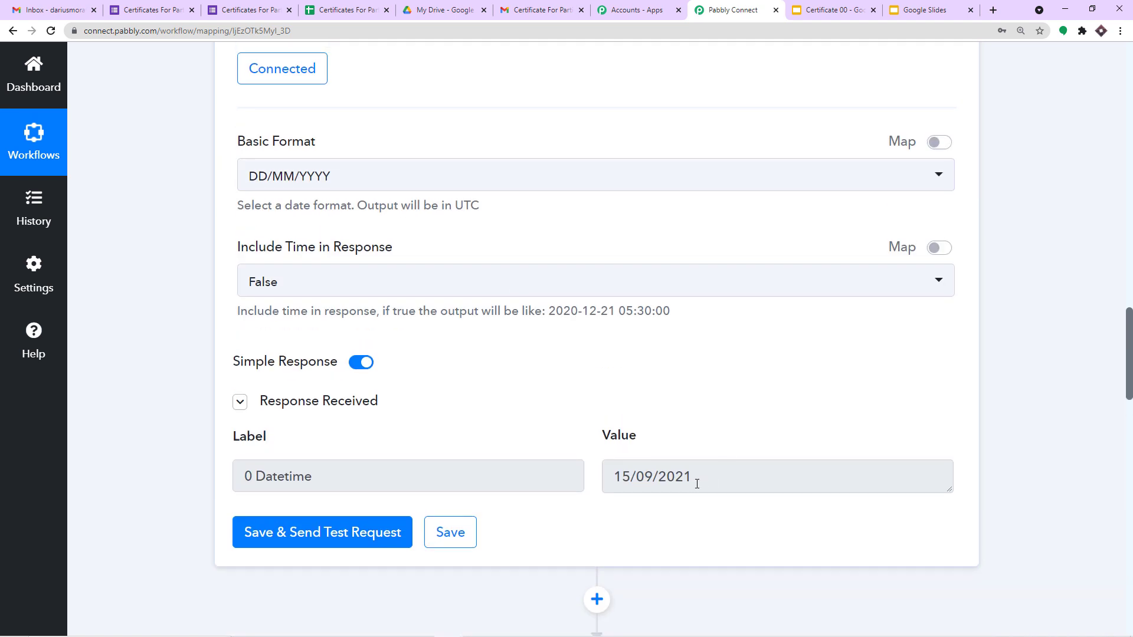
triple_click(696, 478)
scroll(688, 456, "down", 1)
scroll(665, 391, "down", 4)
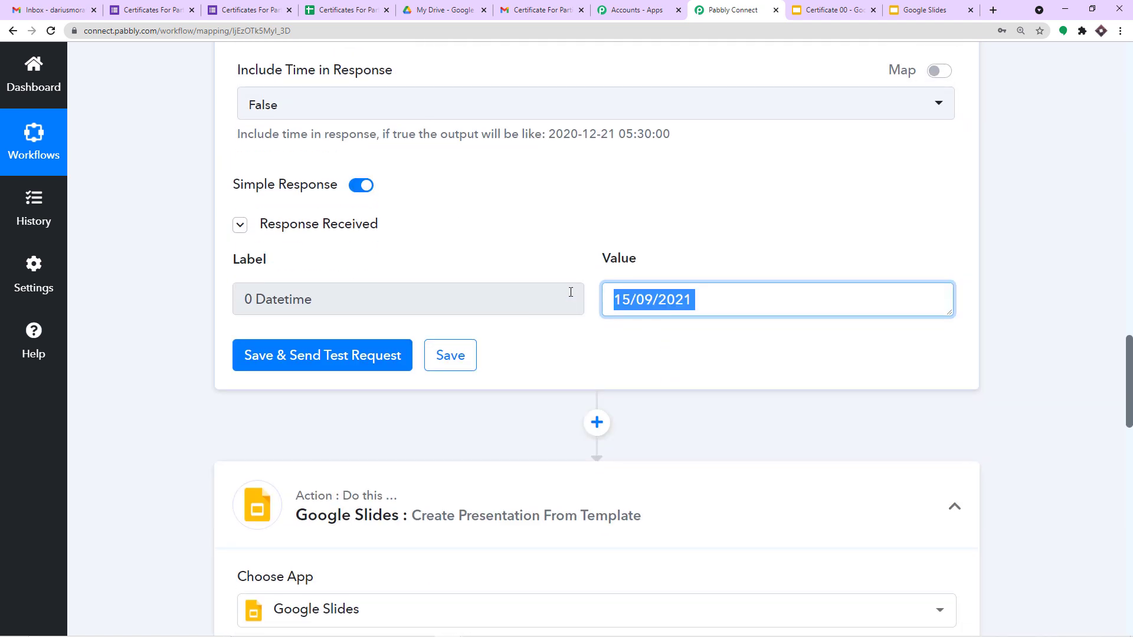
scroll(713, 213, "down", 2)
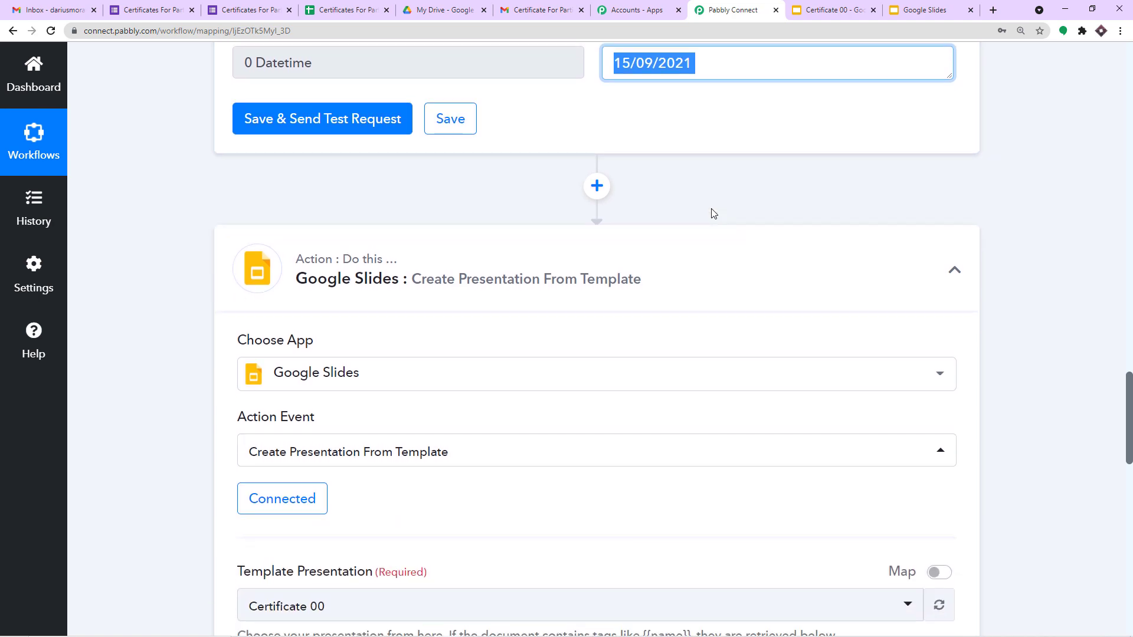
scroll(711, 213, "down", 10)
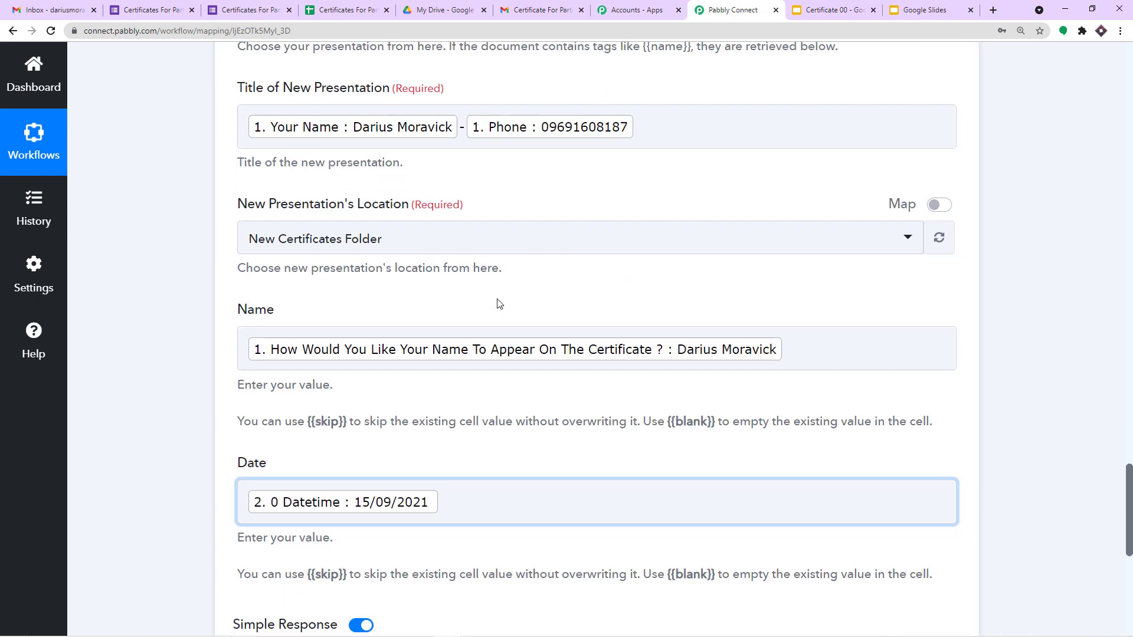
scroll(521, 287, "down", 4)
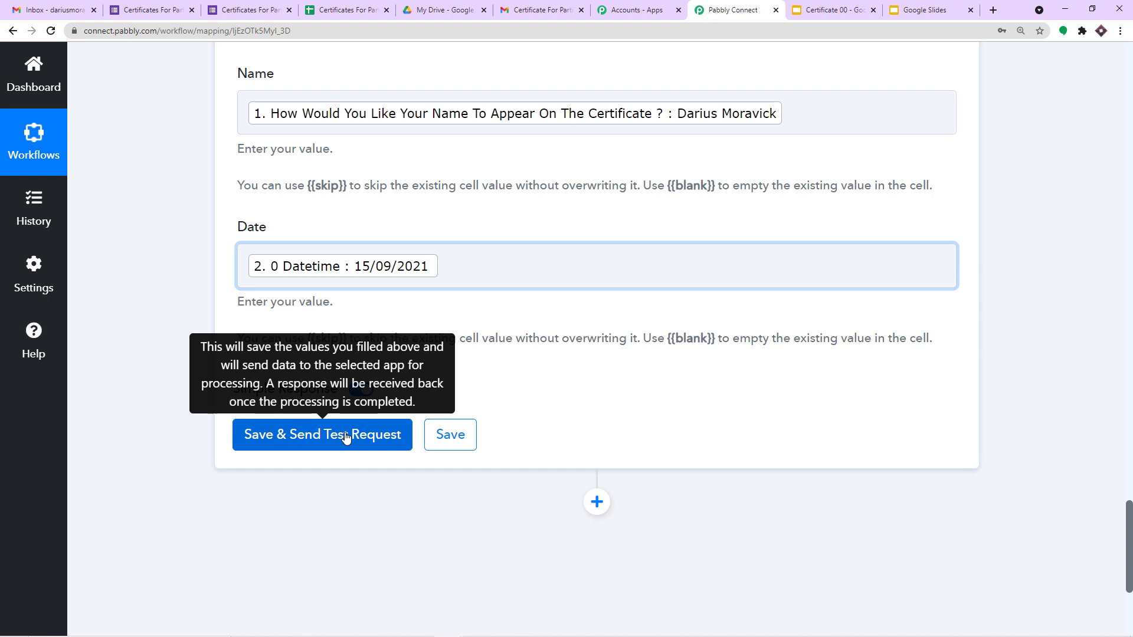
left_click(829, 10)
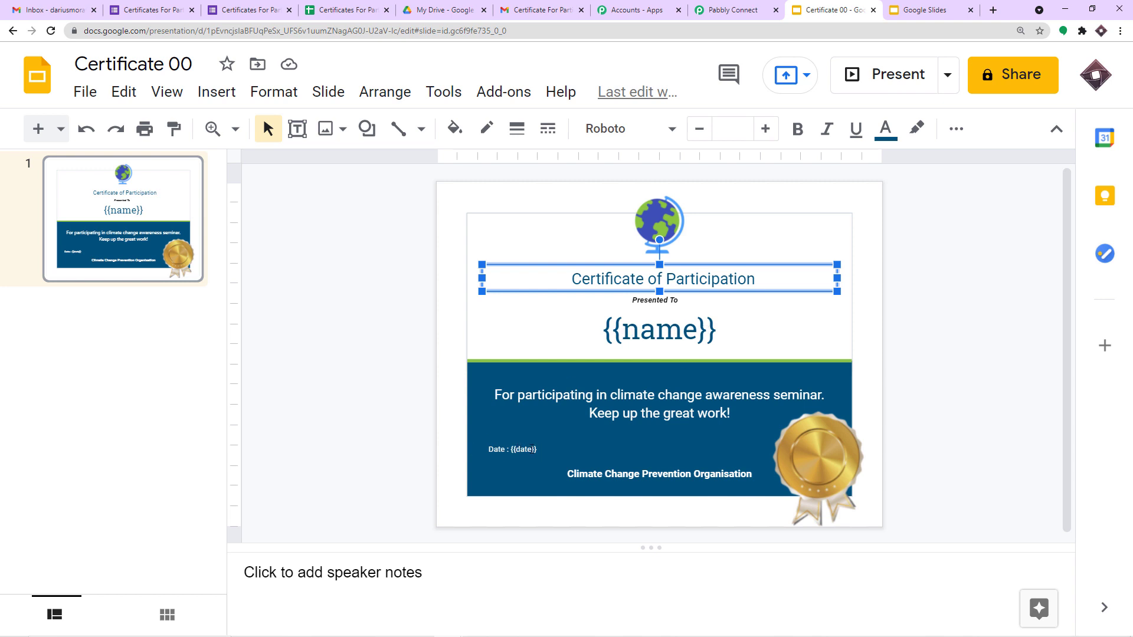
left_click(731, 10)
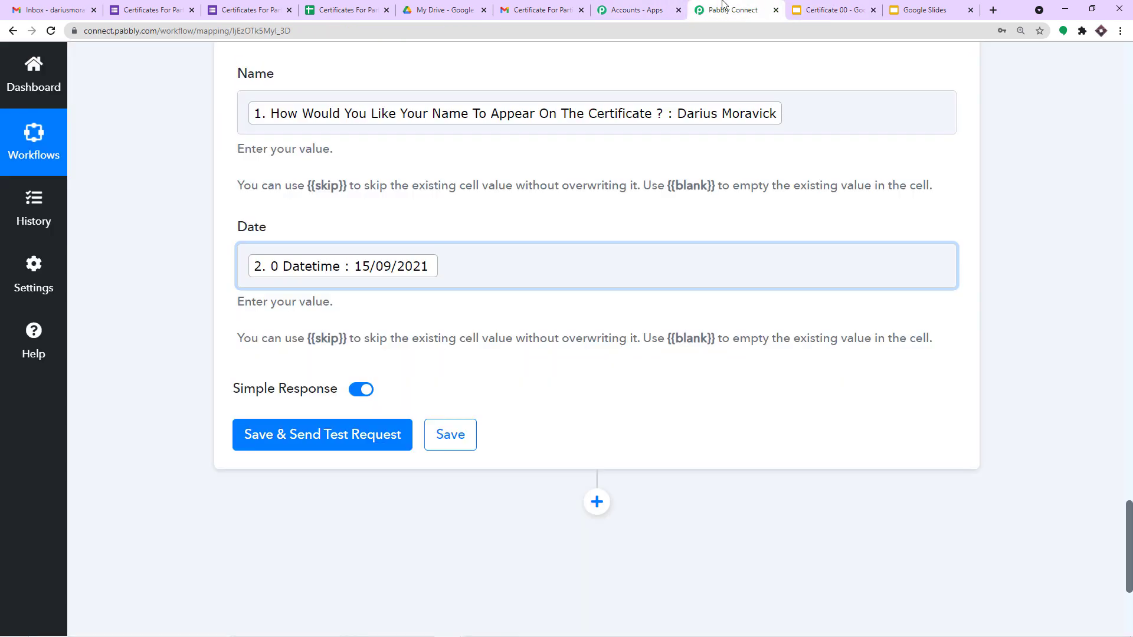
Step: Test the Google Slides step and check the returned presentation ID and both tag replacements
left_click(334, 435)
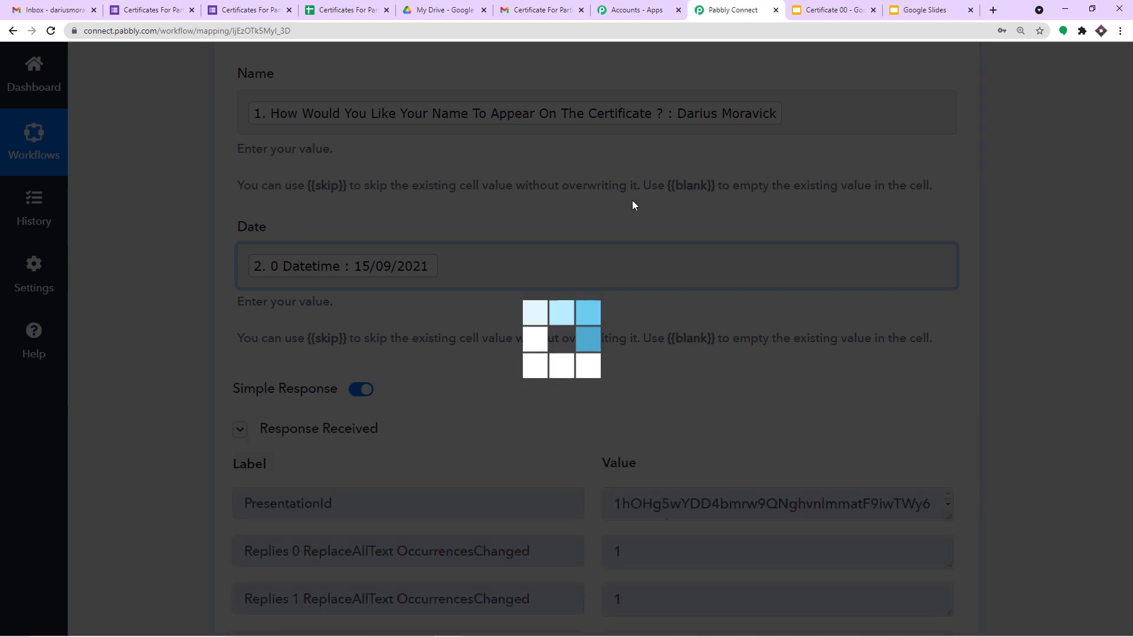
scroll(635, 322, "down", 4)
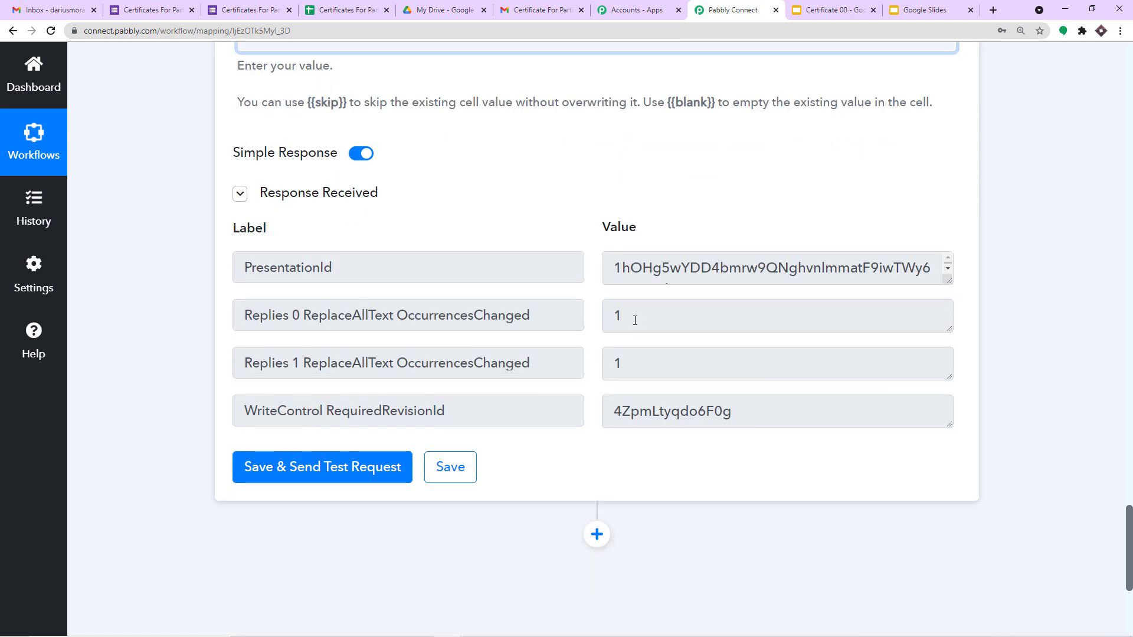
scroll(485, 186, "up", 9)
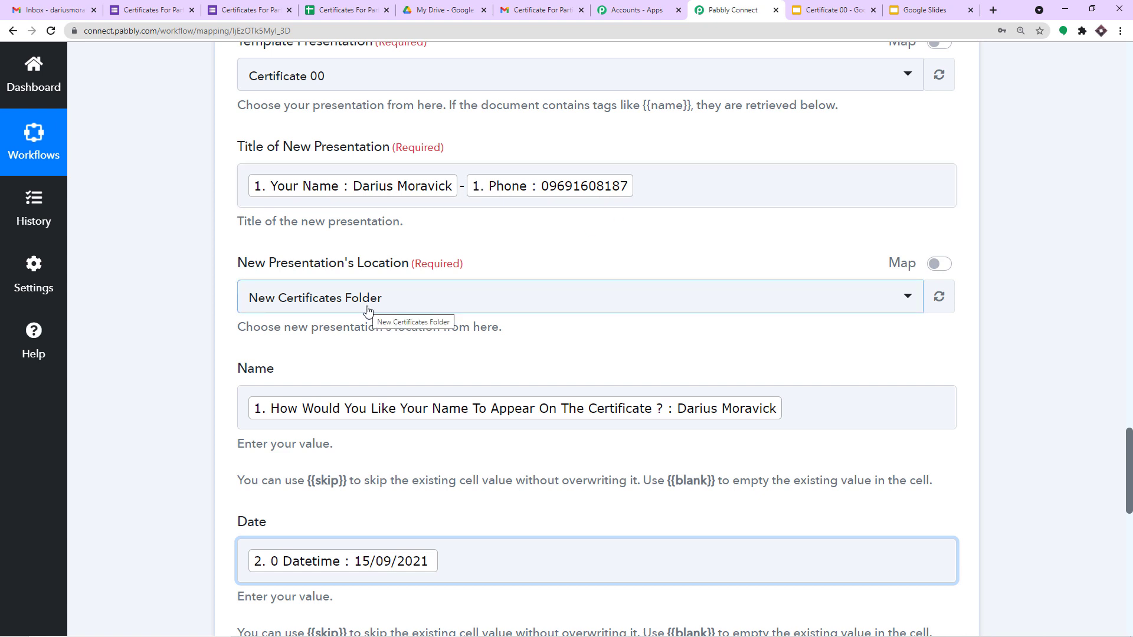
left_click(441, 12)
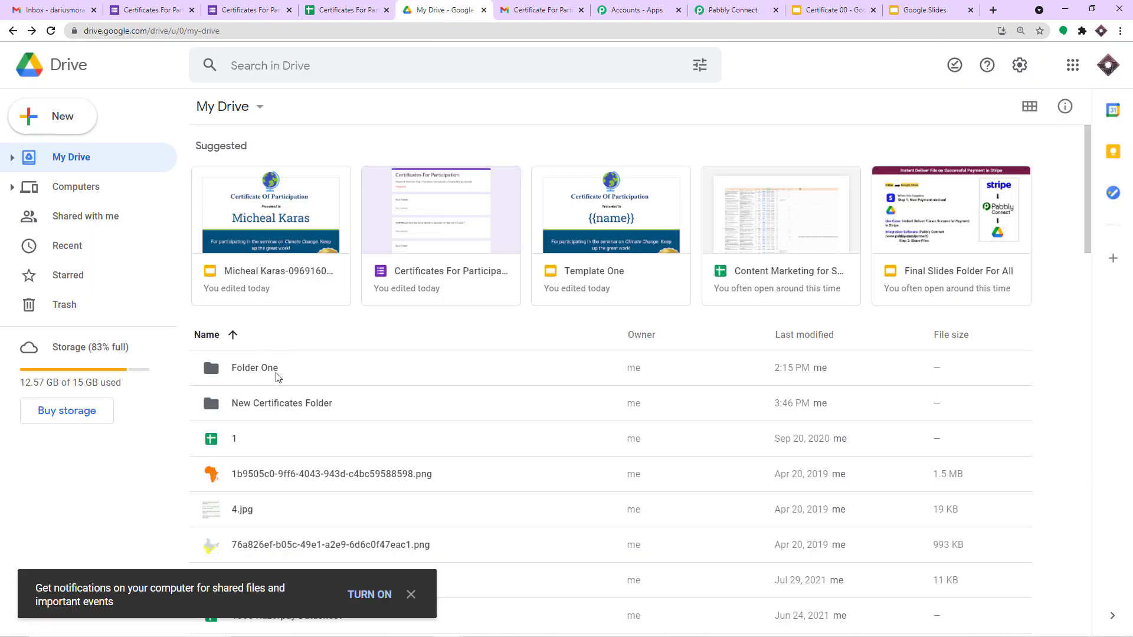
Step: Open New Certificates Folder in Google Drive and the generated certificate presentation inside it
double_click(282, 408)
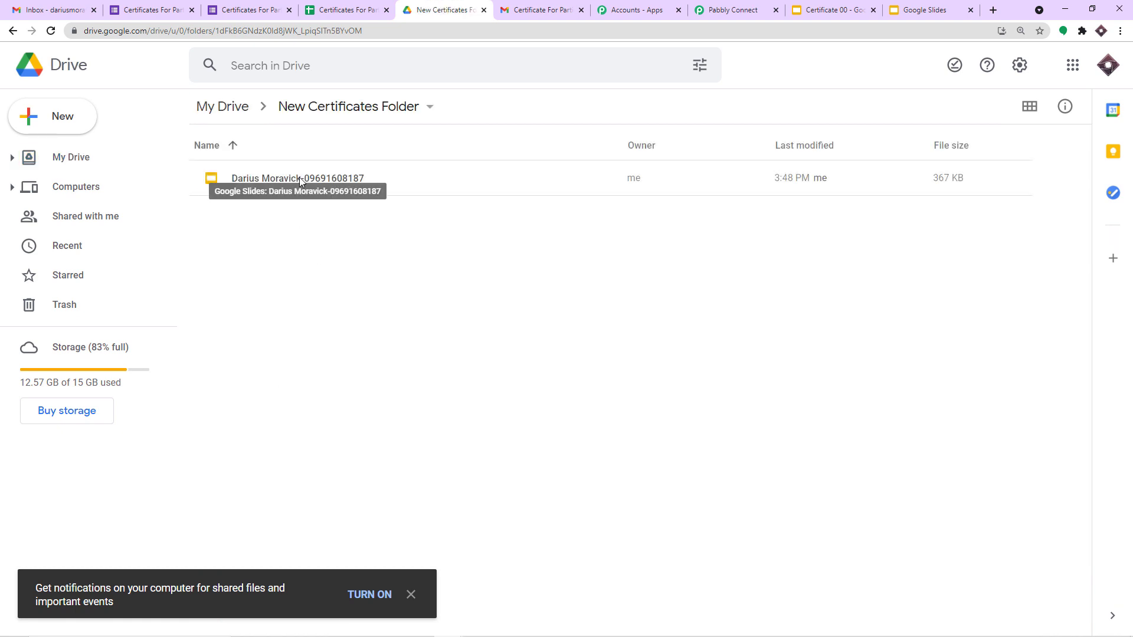
double_click(330, 177)
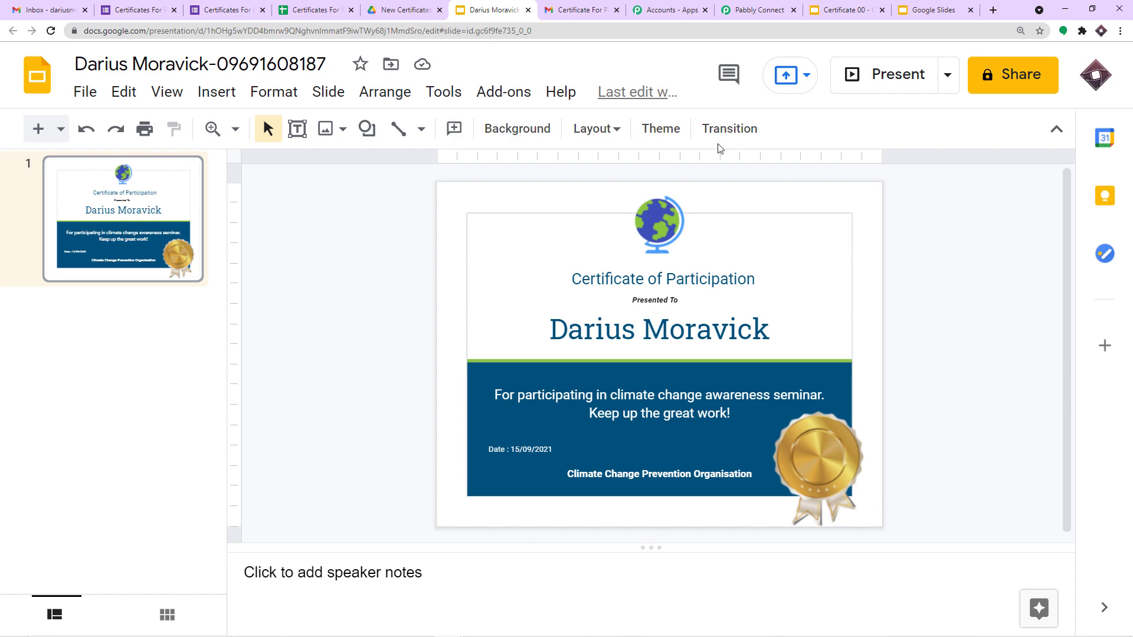
Step: Back in Pabbly, expand and select the full PresentationId value, then add a step below Slides
left_click(729, 6)
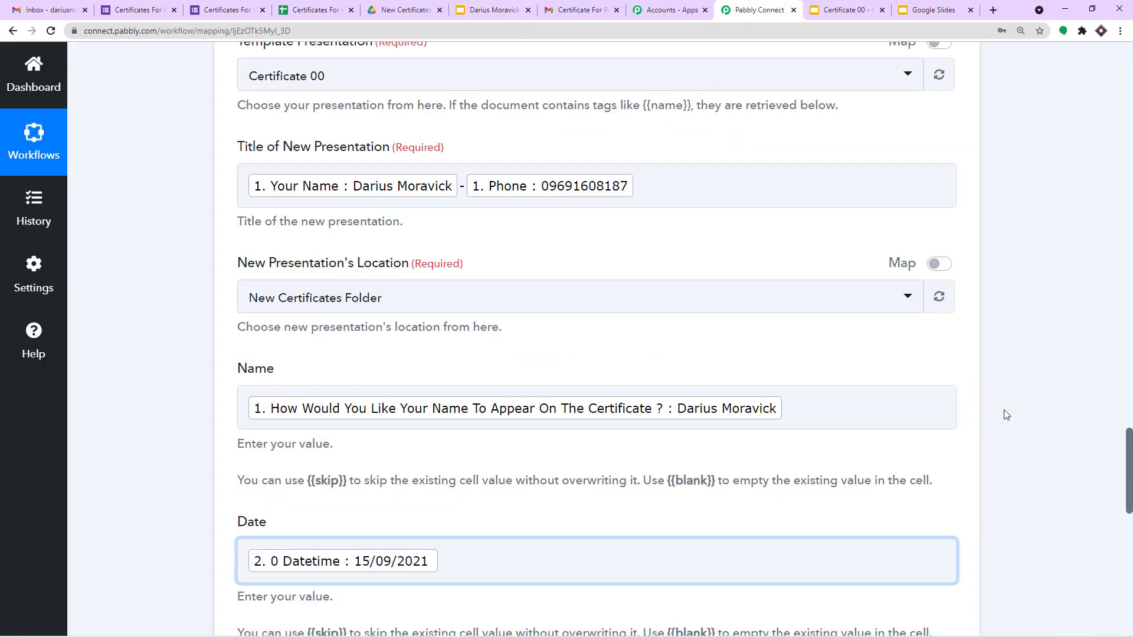
scroll(1006, 415, "down", 13)
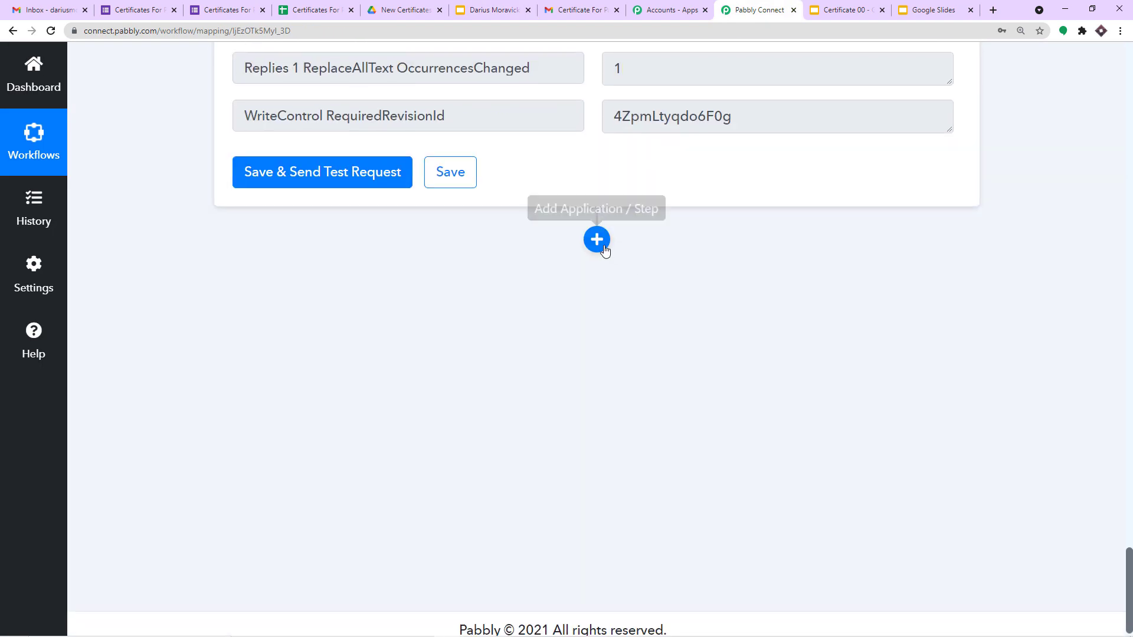
scroll(744, 299, "up", 4)
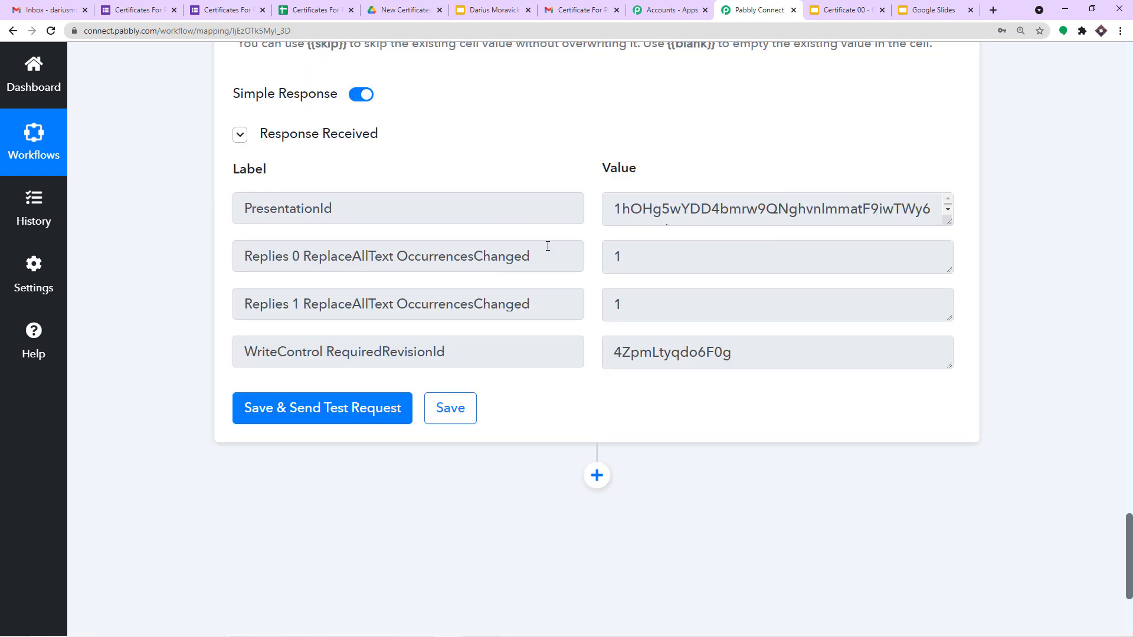
left_click_drag(949, 219, 948, 313)
left_click_drag(685, 231, 564, 202)
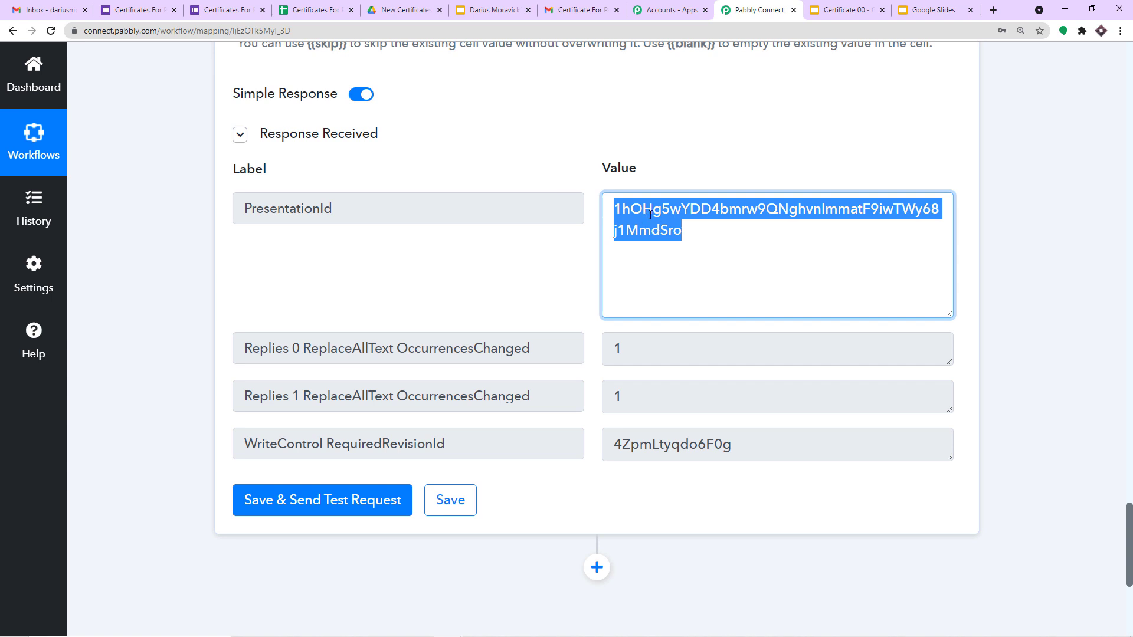
scroll(983, 390, "down", 5)
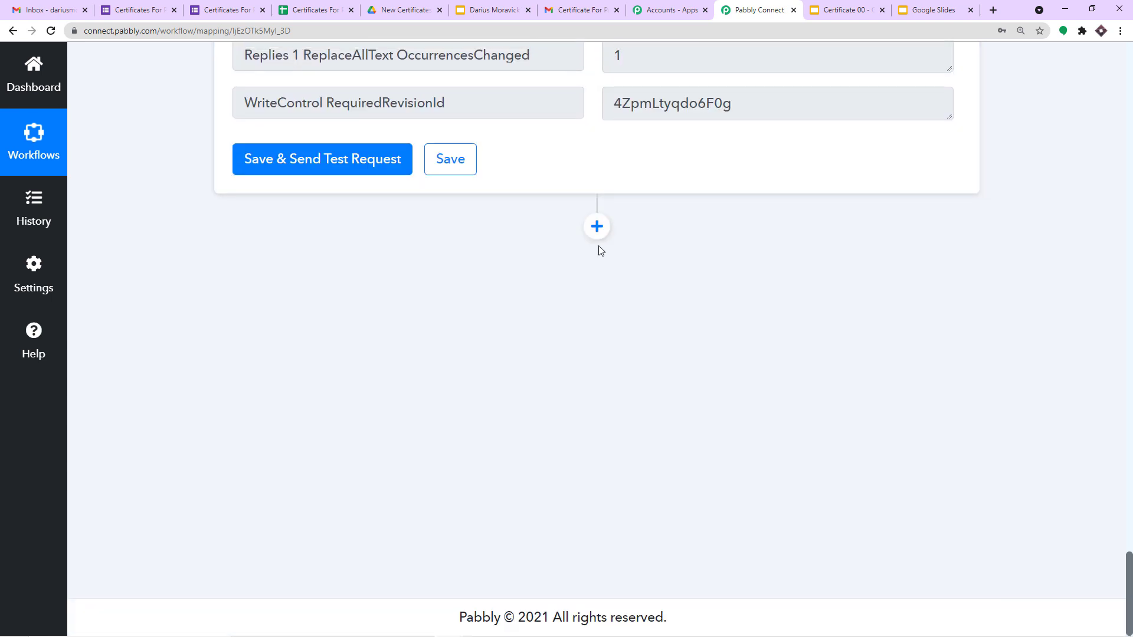
left_click(597, 232)
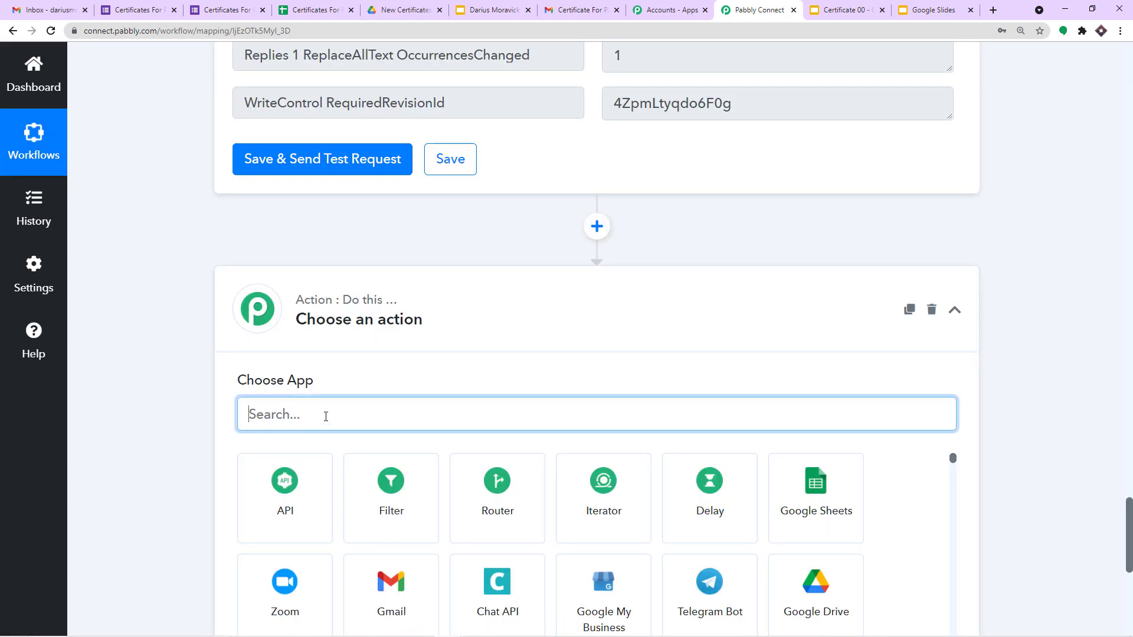
Step: Set the new action to Google Drive with the Share a File With Anyone event
type("google dr")
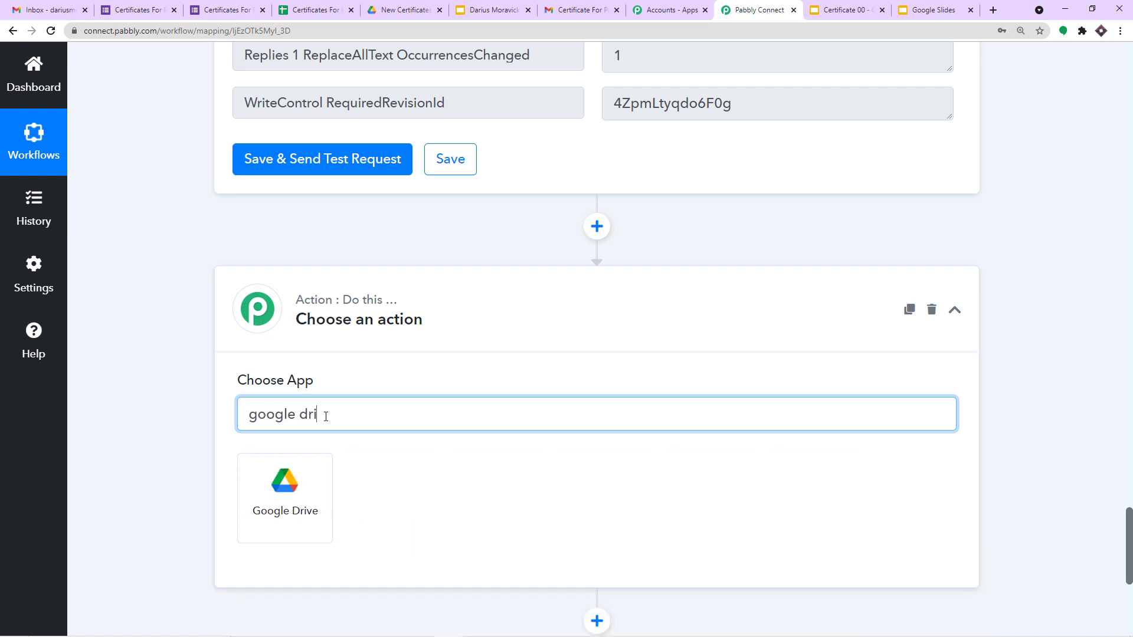
type("i")
left_click(292, 469)
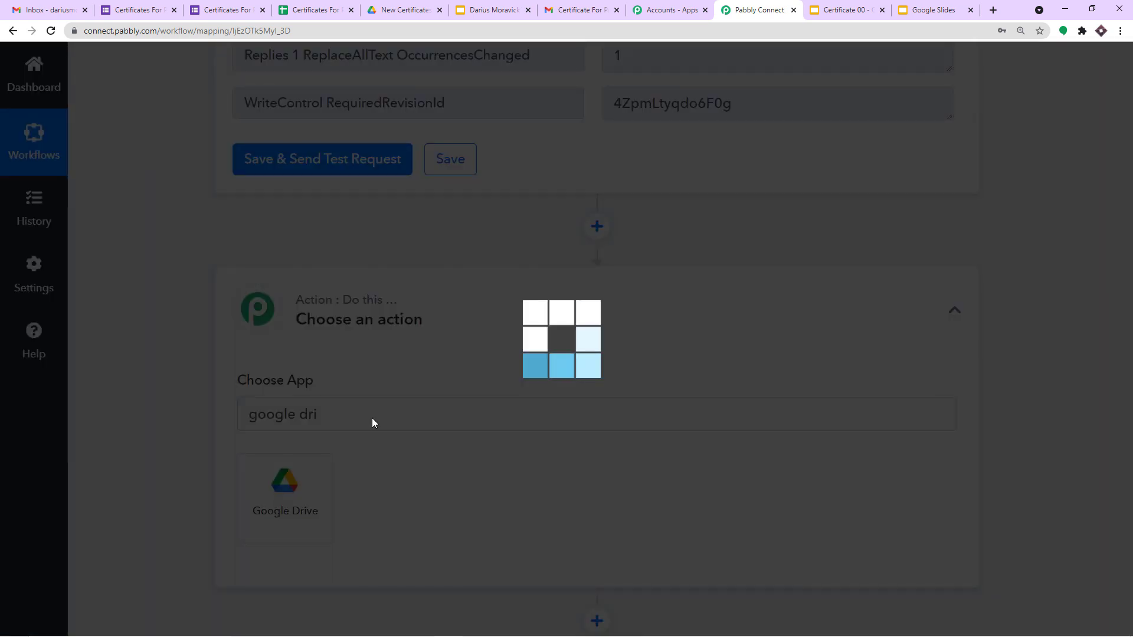
scroll(468, 240, "down", 2)
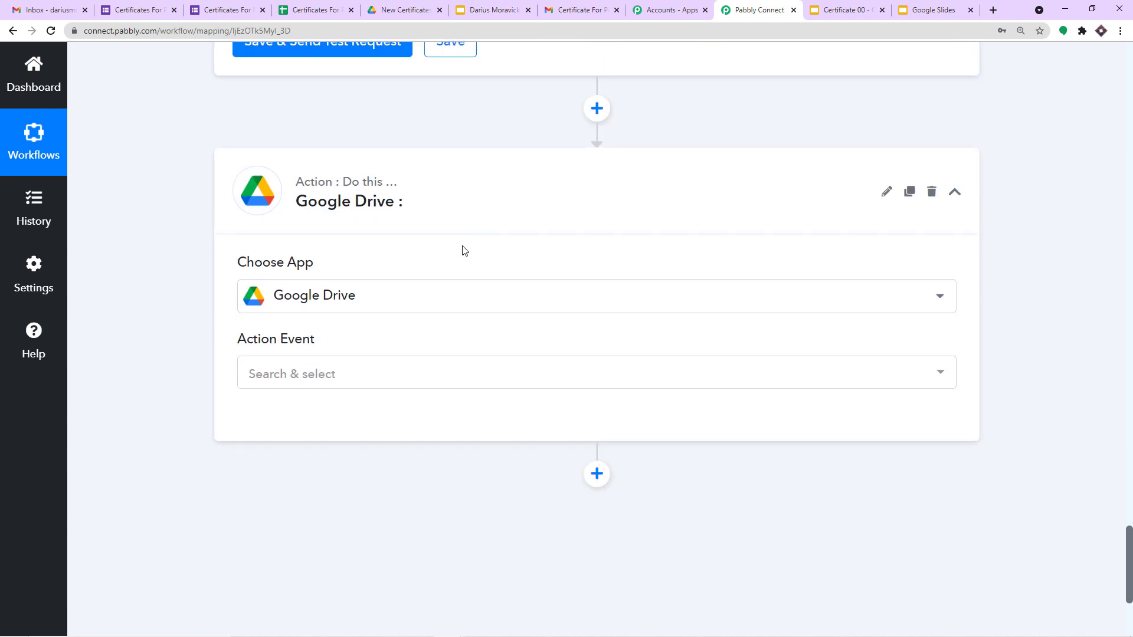
left_click(428, 372)
scroll(466, 236, "down", 3)
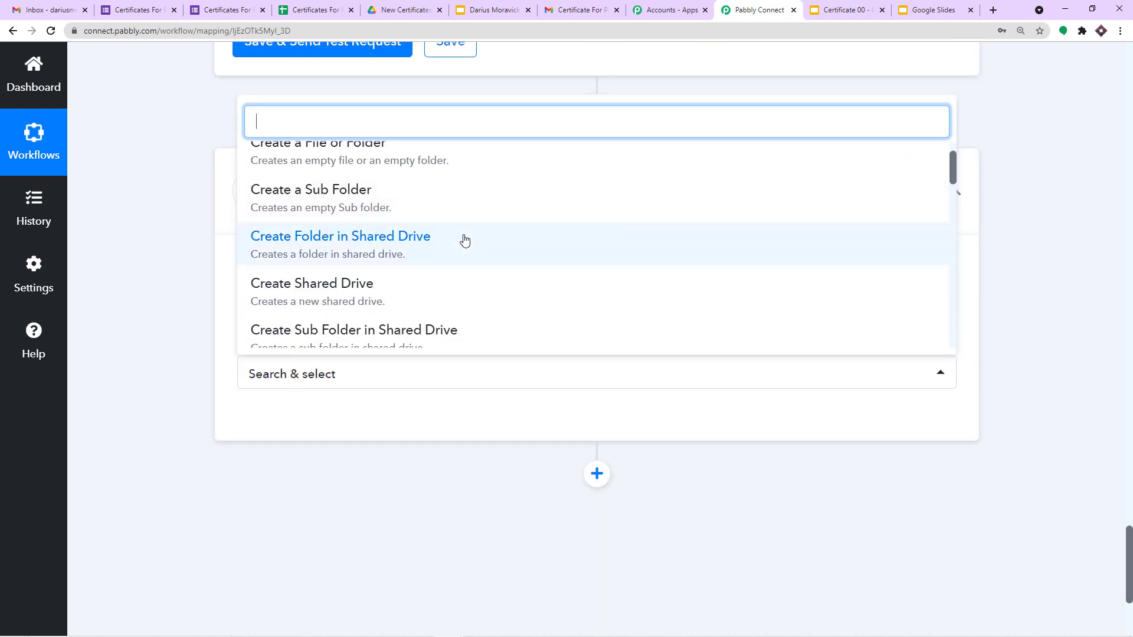
scroll(473, 234, "down", 4)
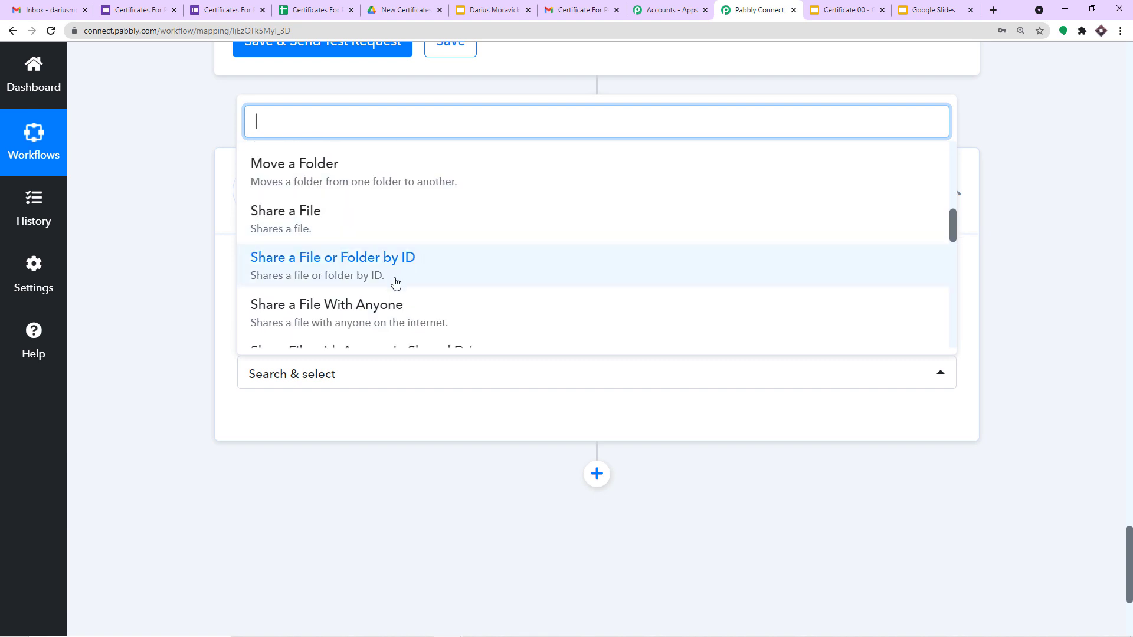
left_click(375, 319)
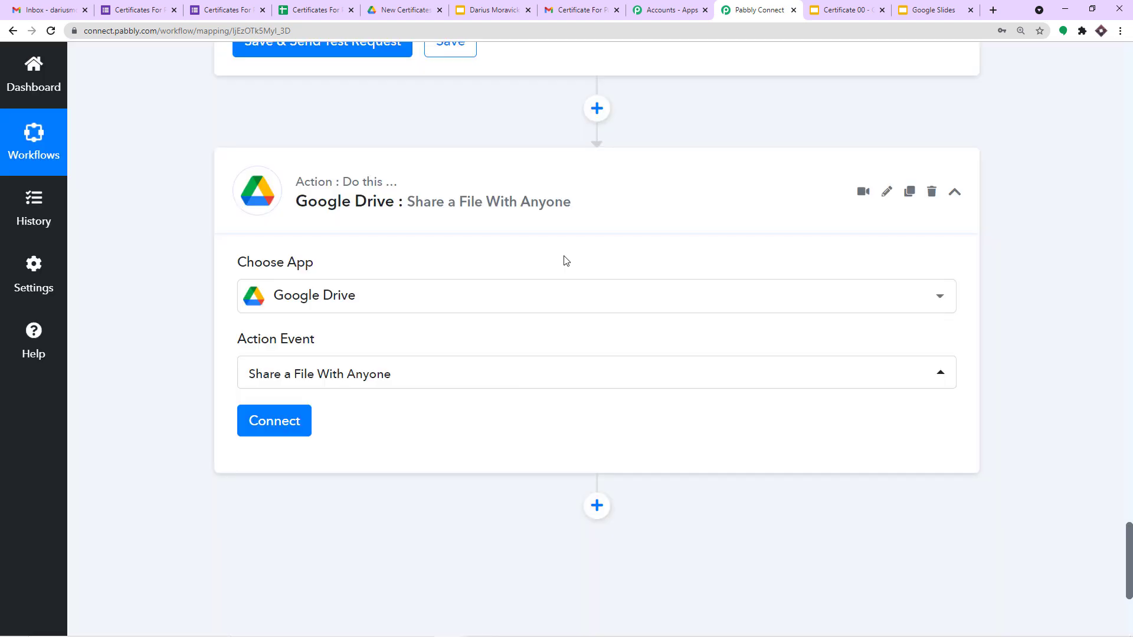
scroll(561, 257, "down", 2)
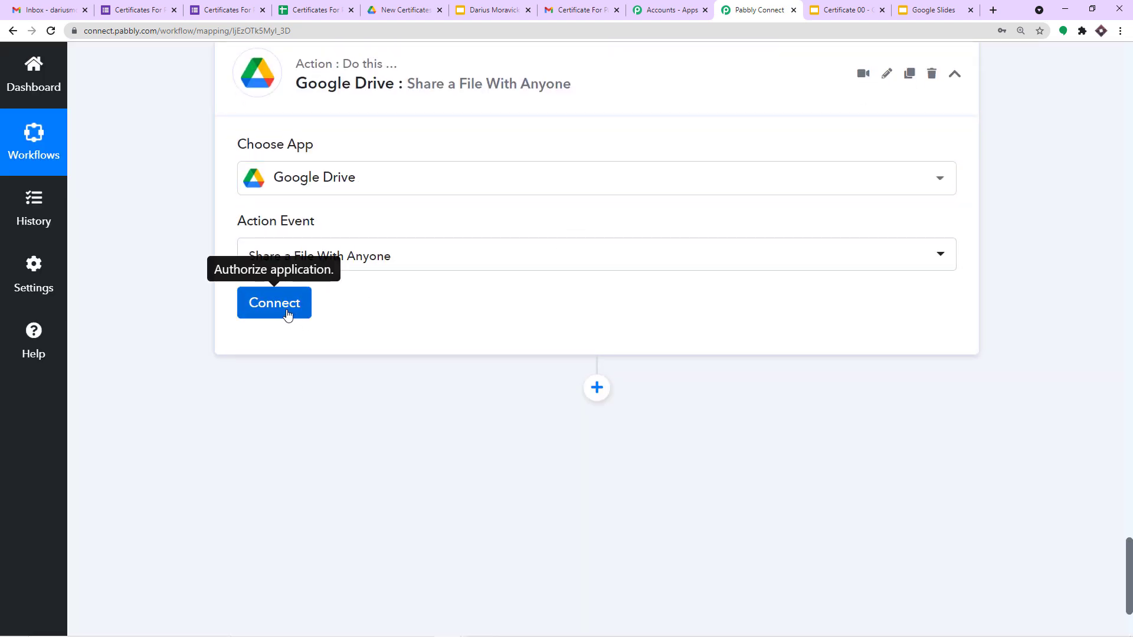
left_click(301, 316)
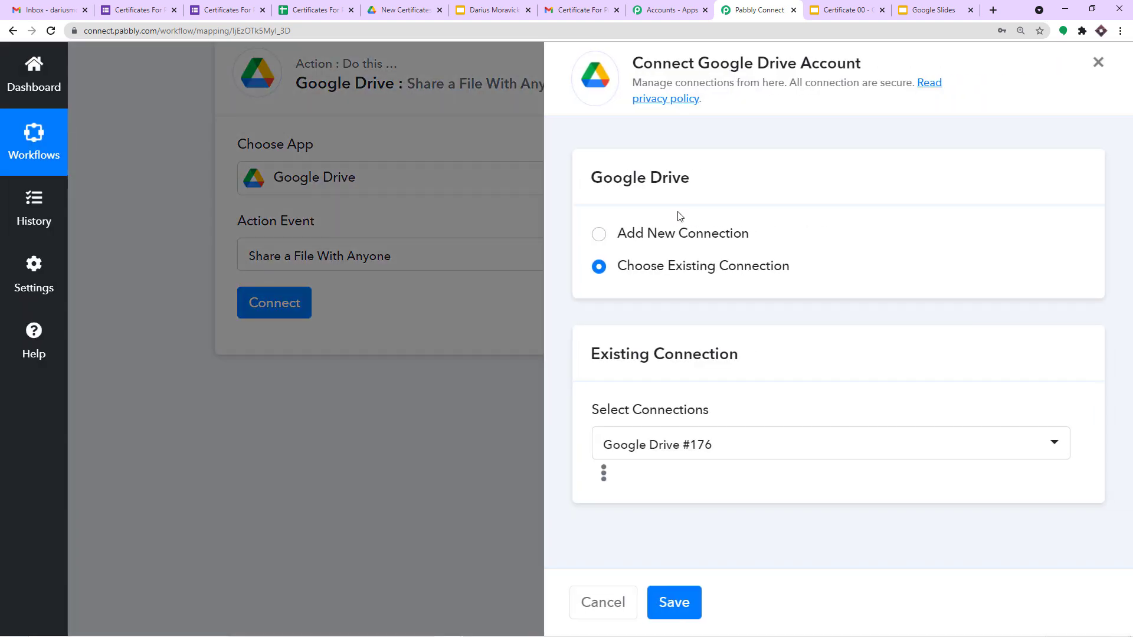
Step: Add a new Google Drive connection by signing in to the Google account and approving access
left_click(665, 238)
left_click(721, 434)
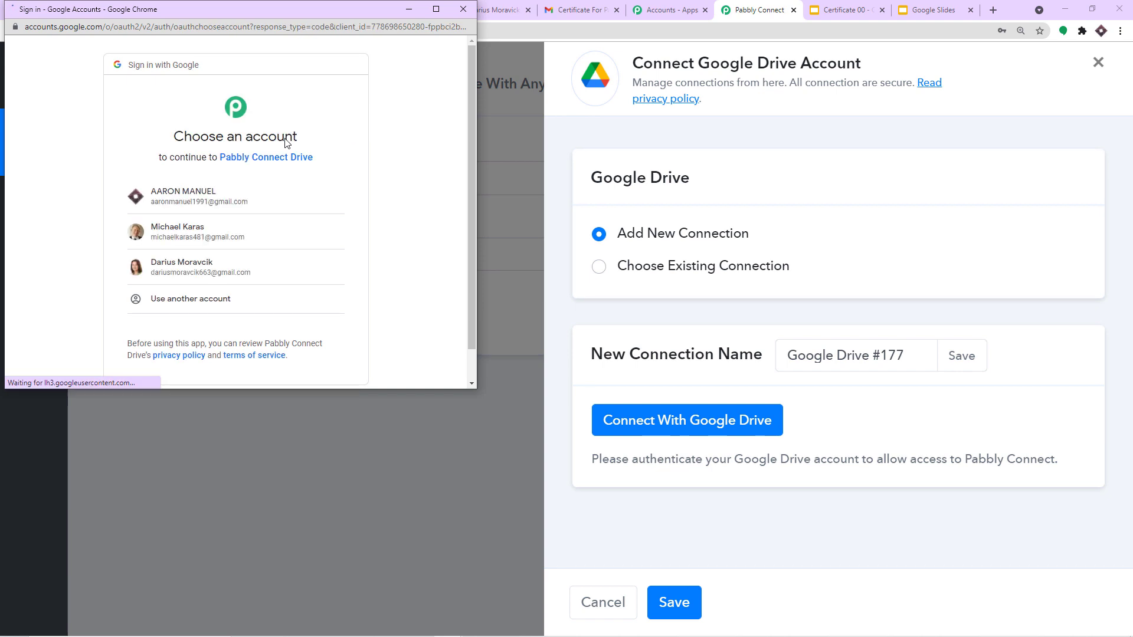
left_click_drag(260, 12, 748, 91)
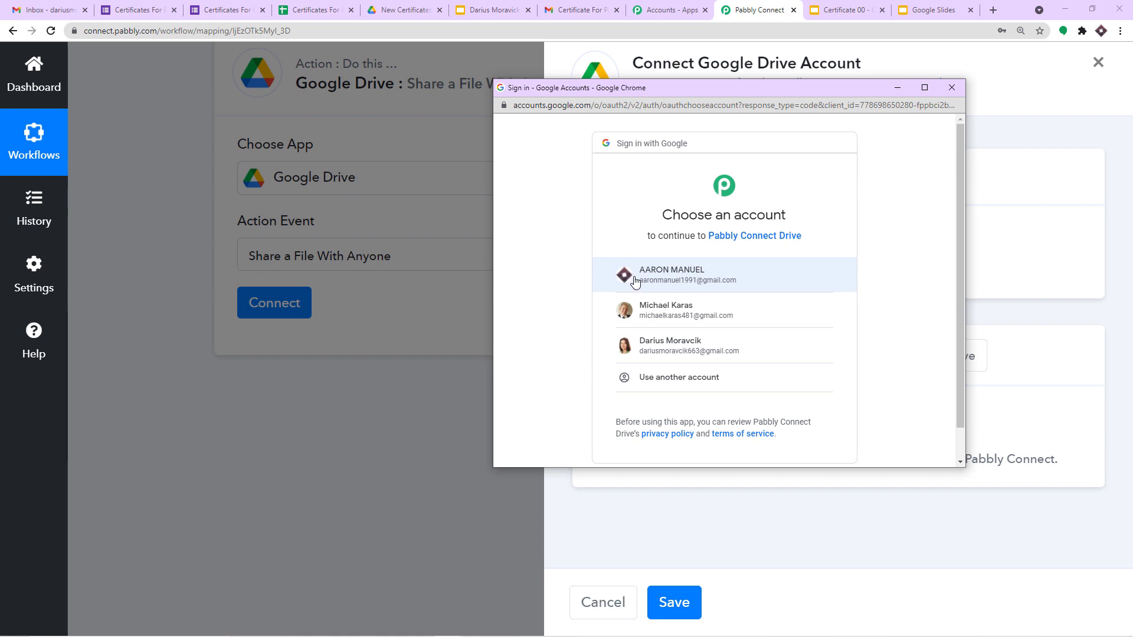
left_click(672, 281)
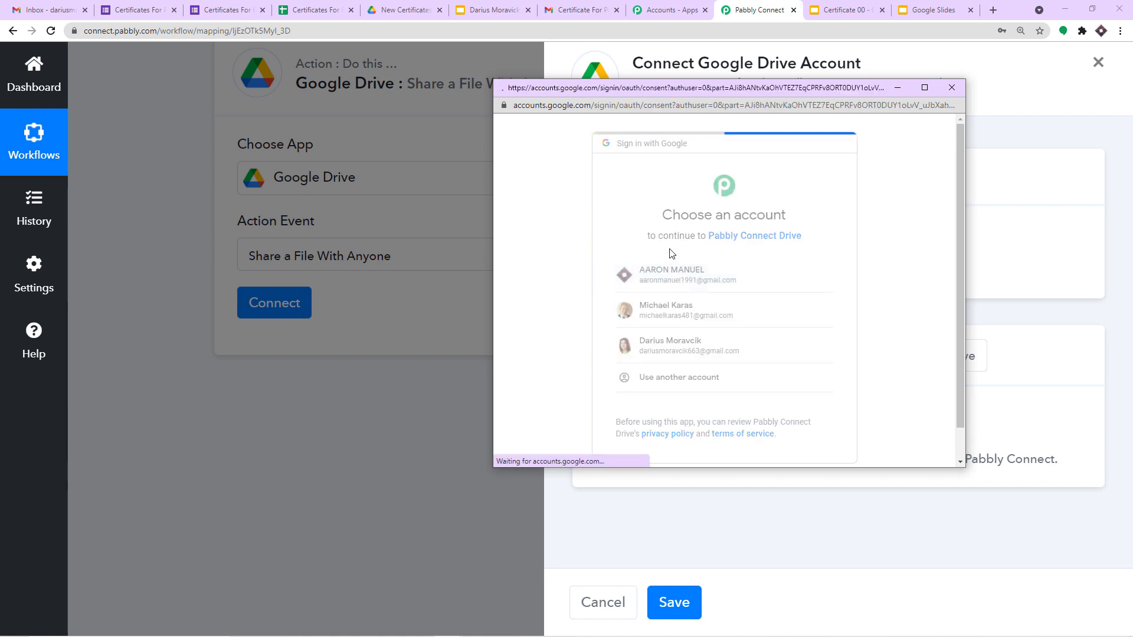
scroll(744, 236, "down", 3)
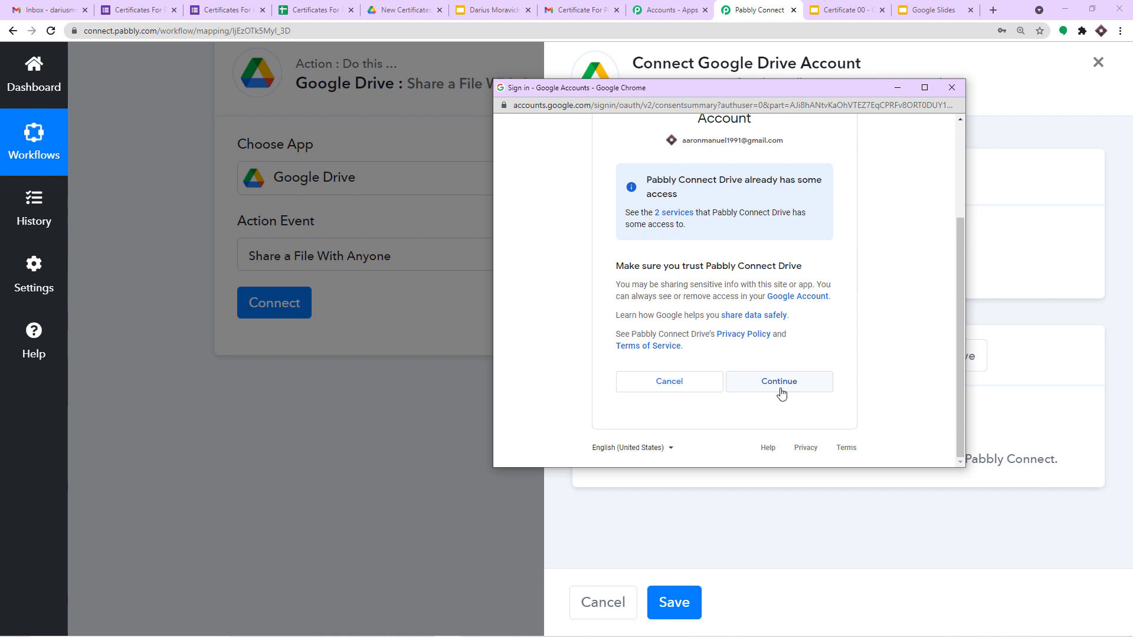
left_click(779, 384)
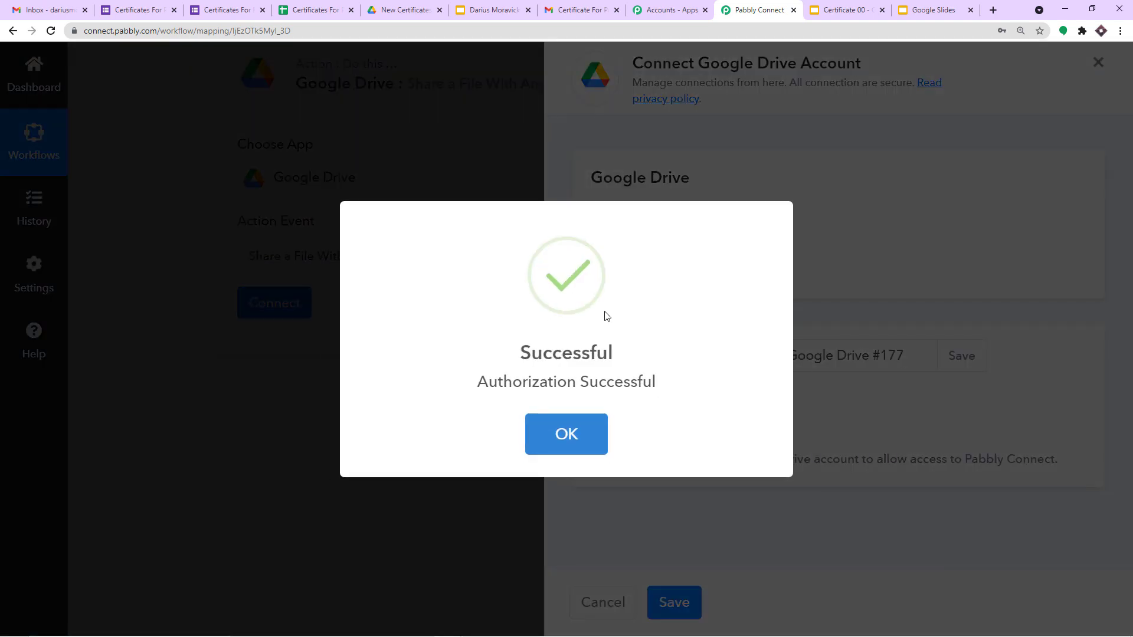
scroll(738, 287, "down", 1)
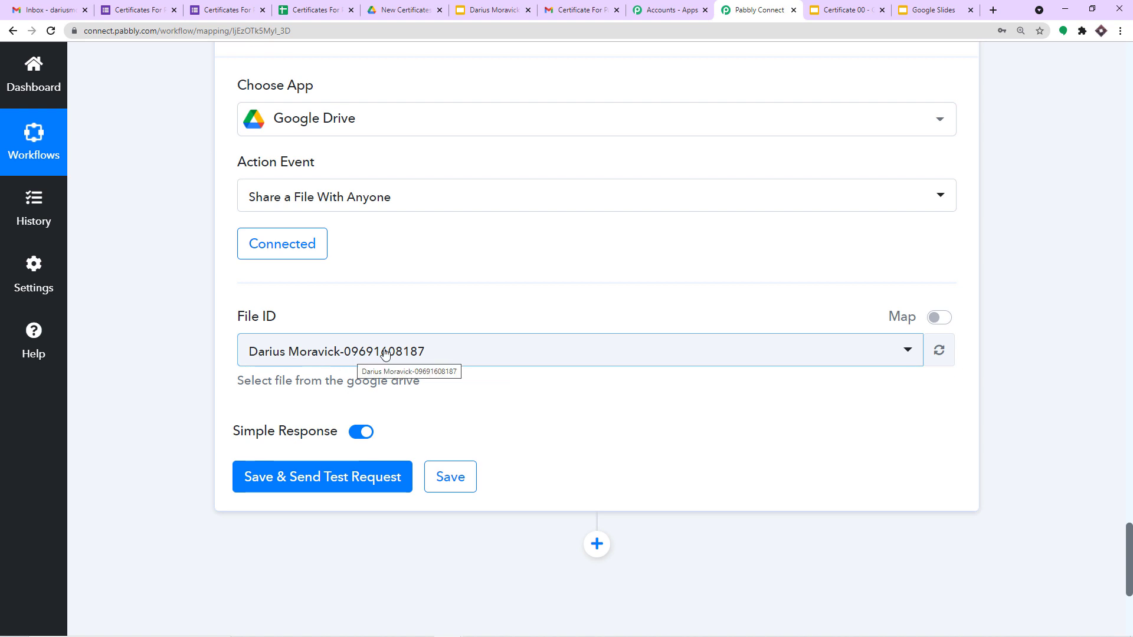
Step: Clear the raw File ID value and compare the presentation ID against the generated certificate
left_click(940, 318)
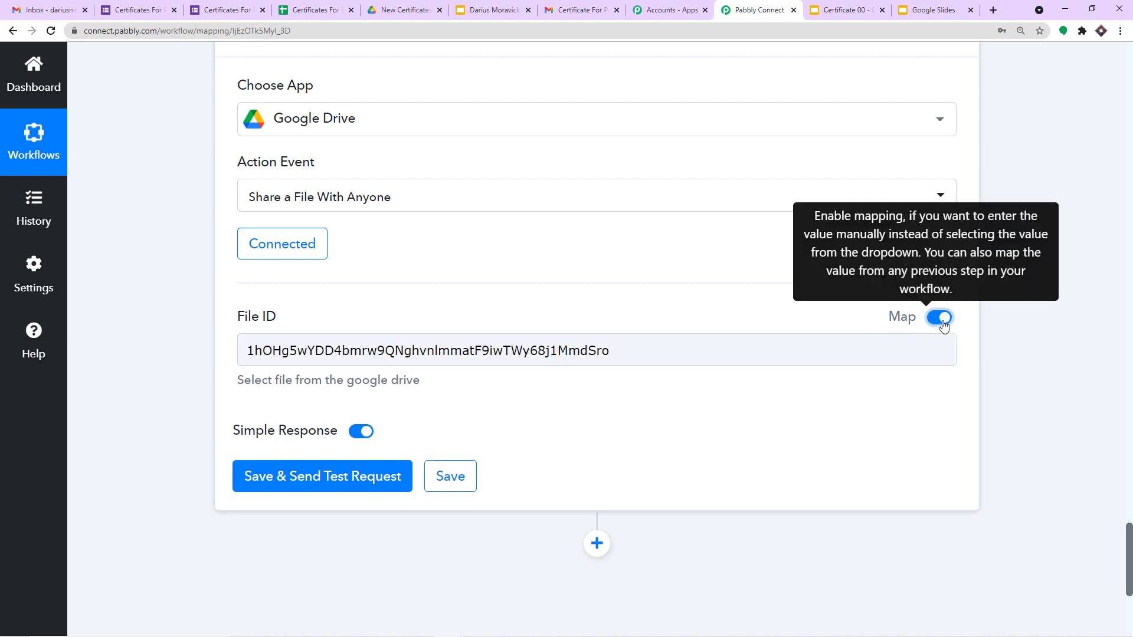
triple_click(636, 351)
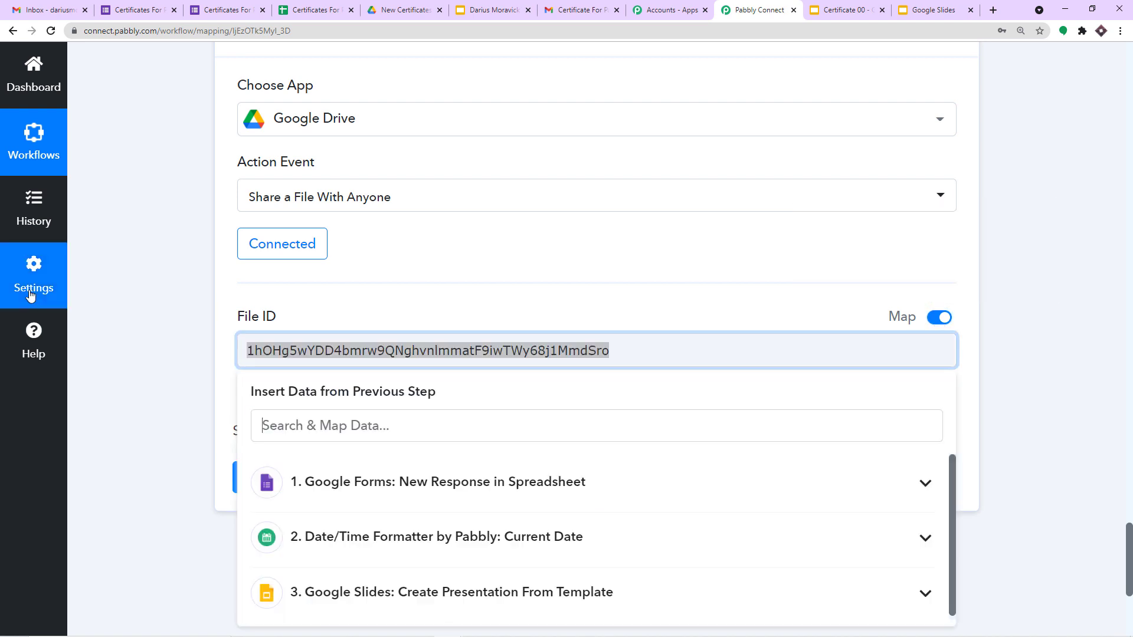
key("BackSpace")
scroll(549, 244, "up", 10)
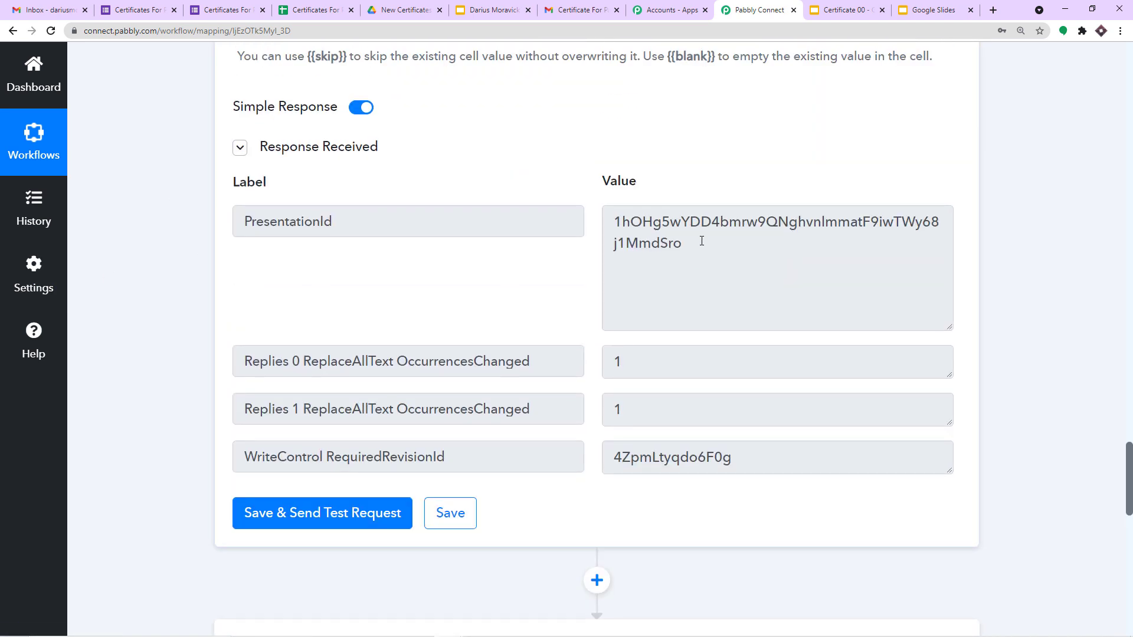
left_click_drag(700, 241, 612, 212)
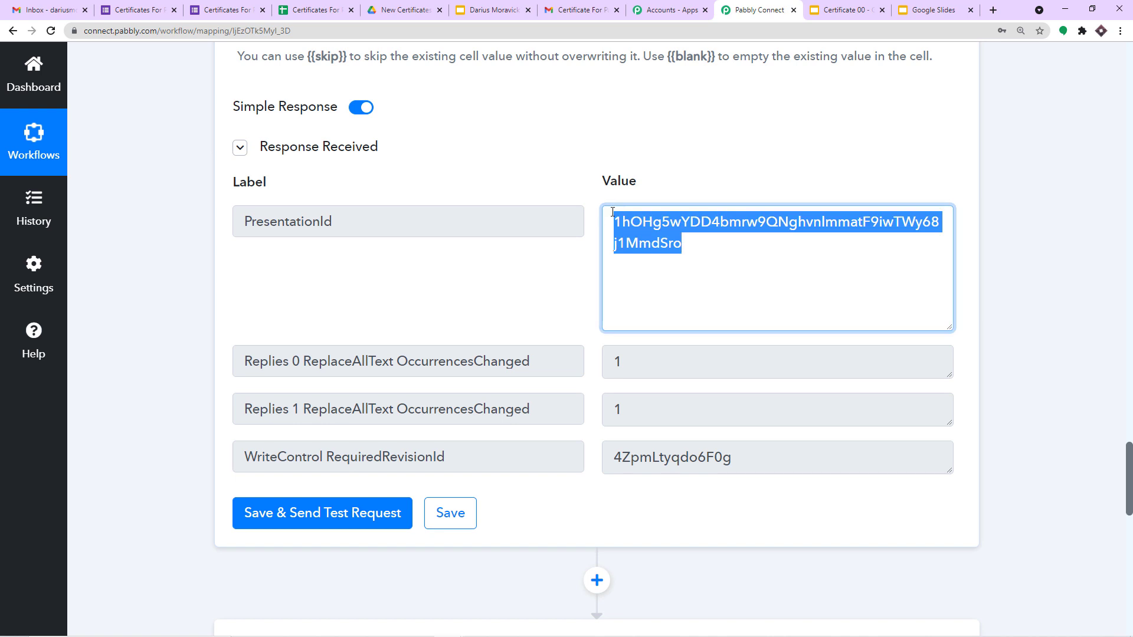
left_click(828, 11)
left_click(511, 8)
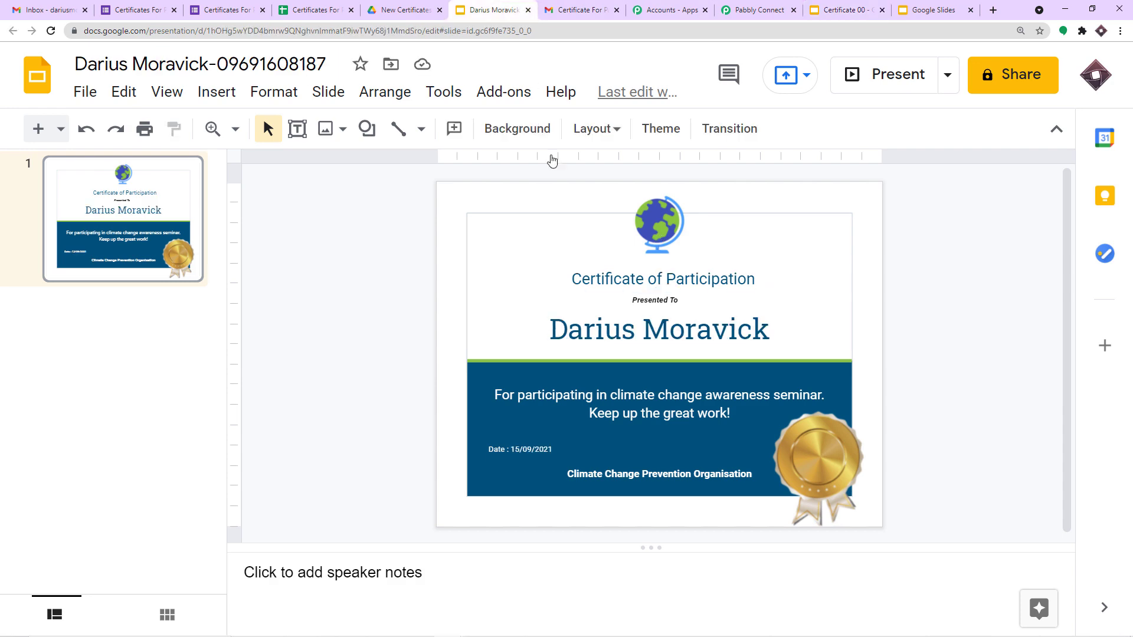
left_click(751, 9)
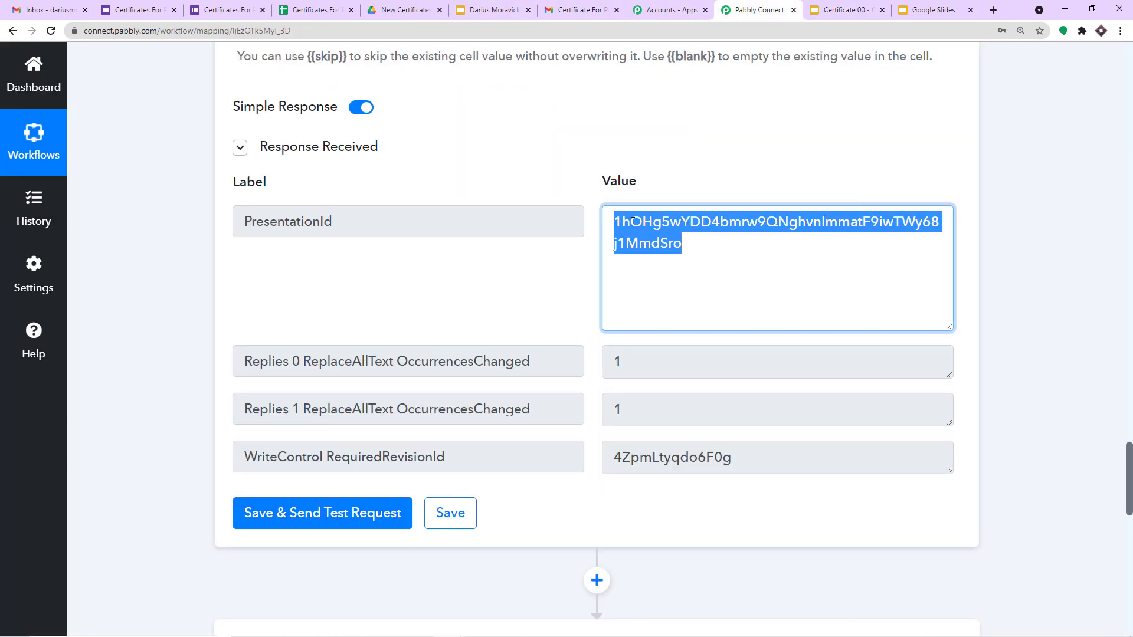
scroll(634, 222, "down", 10)
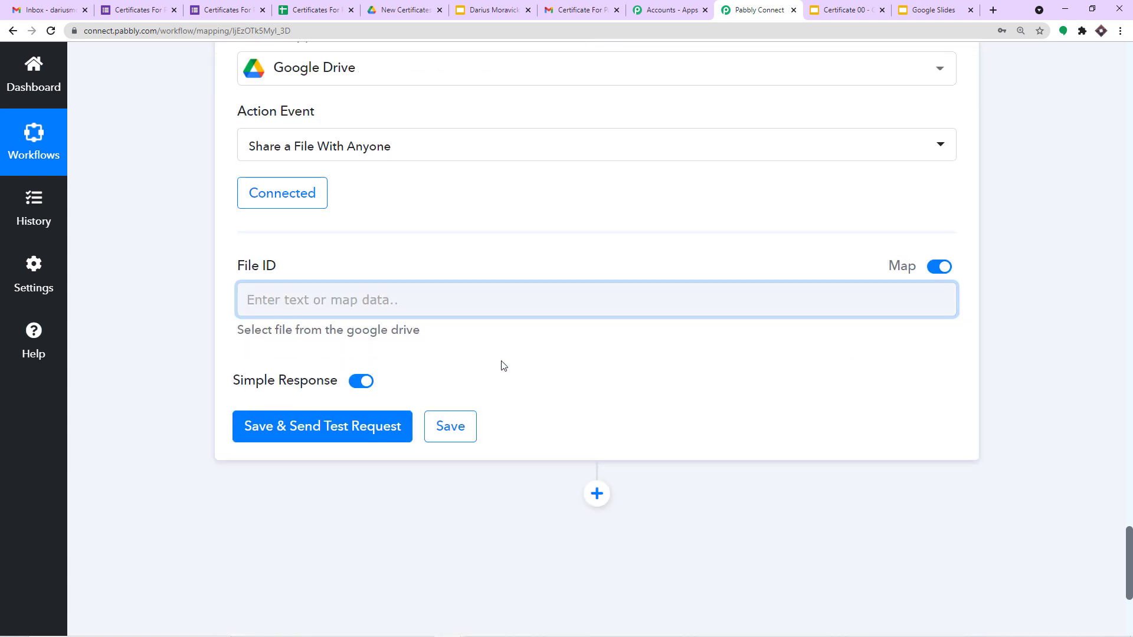
Step: Map File ID to the Google Slides step's PresentationId and recheck the certificate presentation
left_click(354, 233)
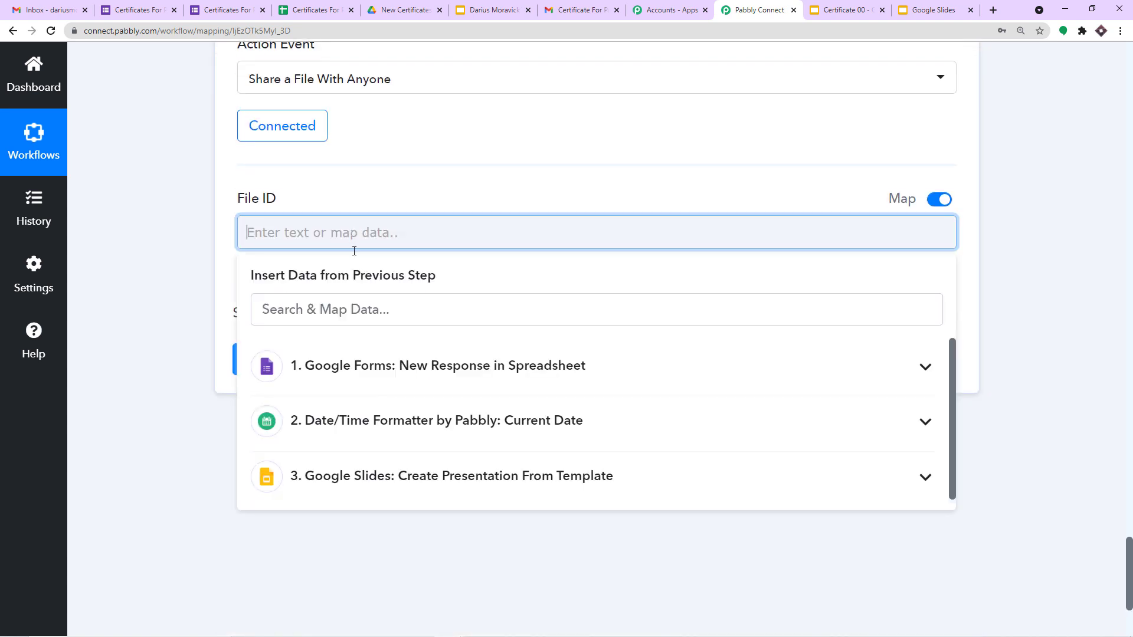
left_click(329, 477)
left_click(465, 527)
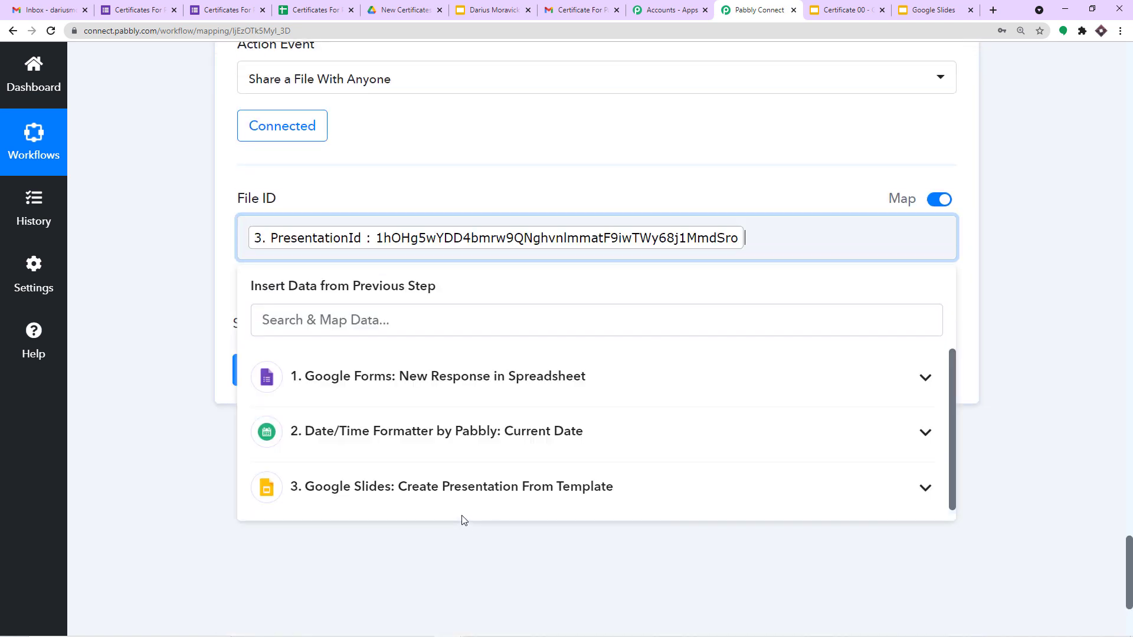
left_click(153, 305)
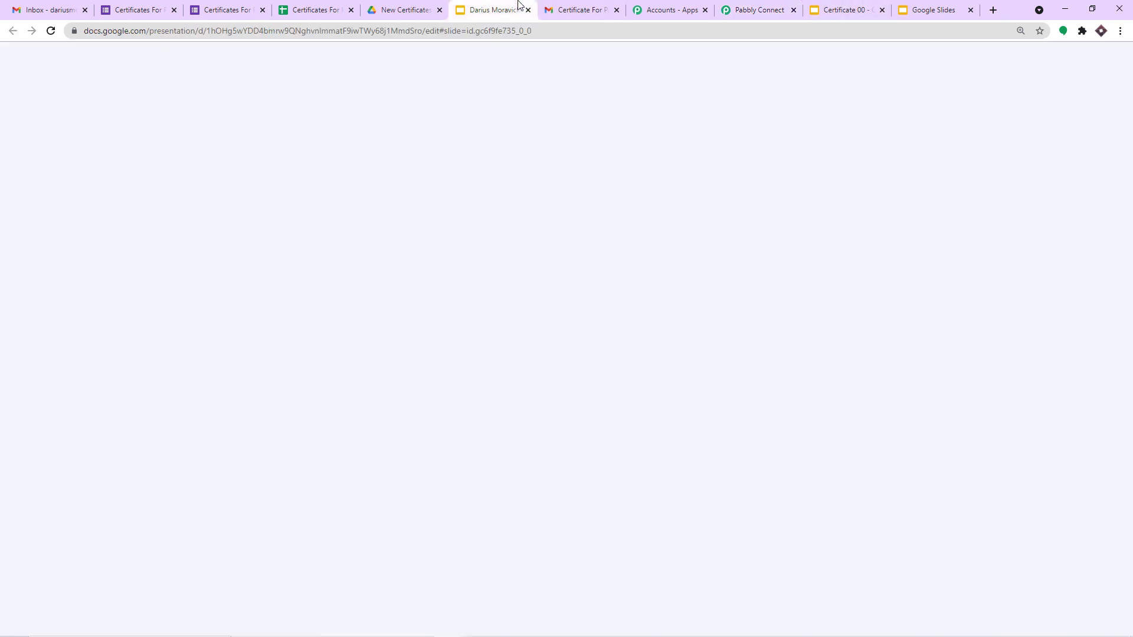
left_click(514, 10)
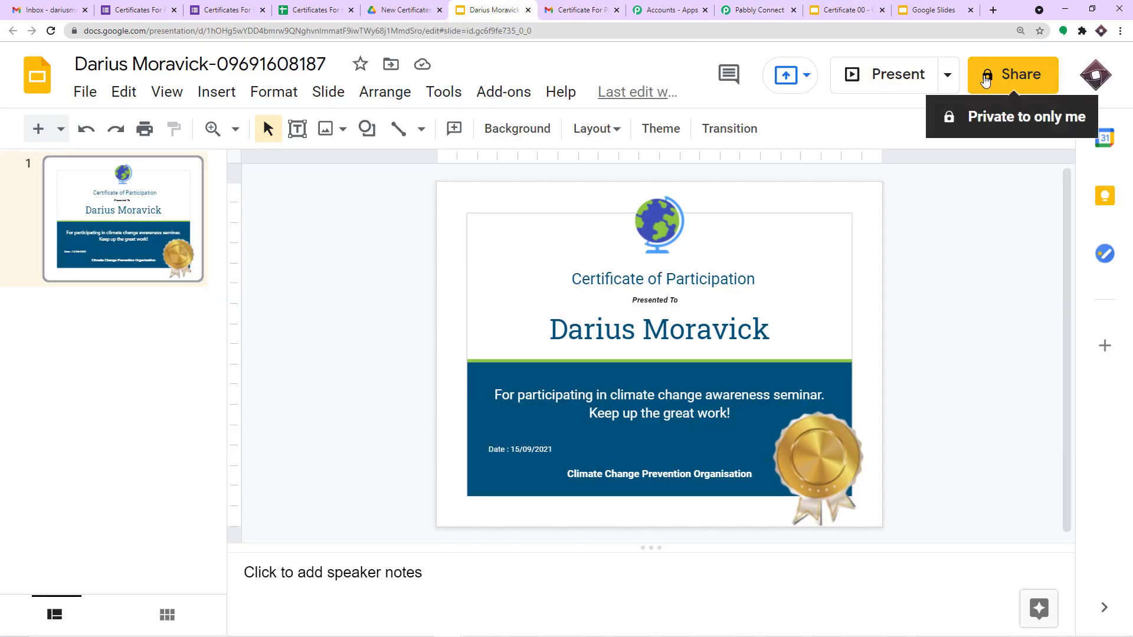
left_click(742, 9)
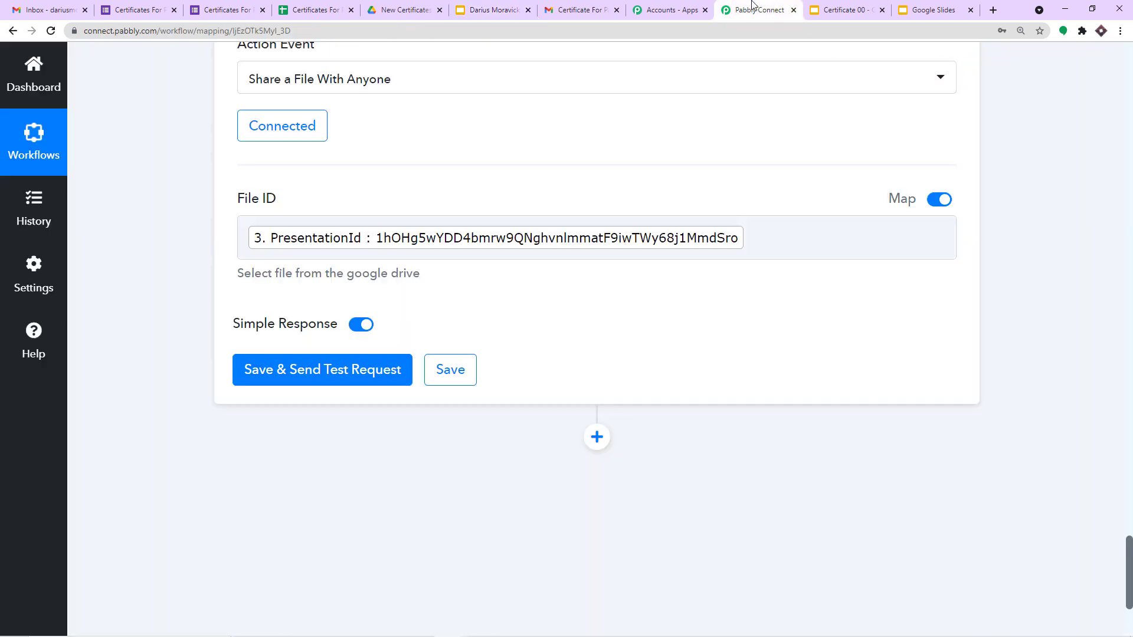
Step: Test the share step, confirming an anyoneWithLink reader permission, then view the certificate in Slides
scroll(496, 213, "down", 1)
left_click(351, 309)
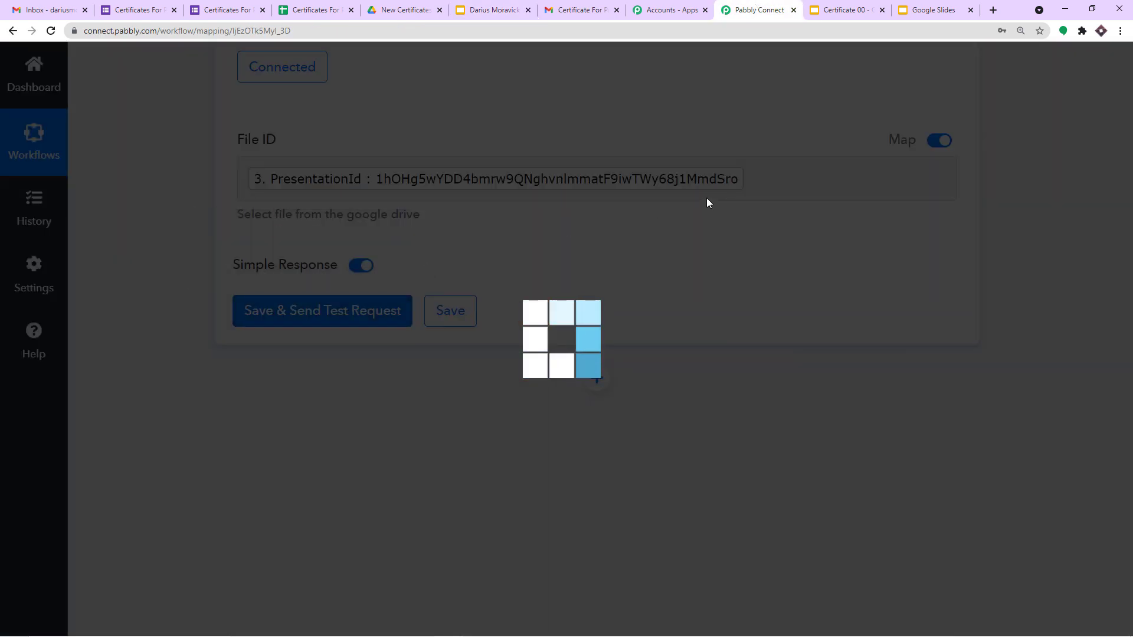
left_click(515, 9)
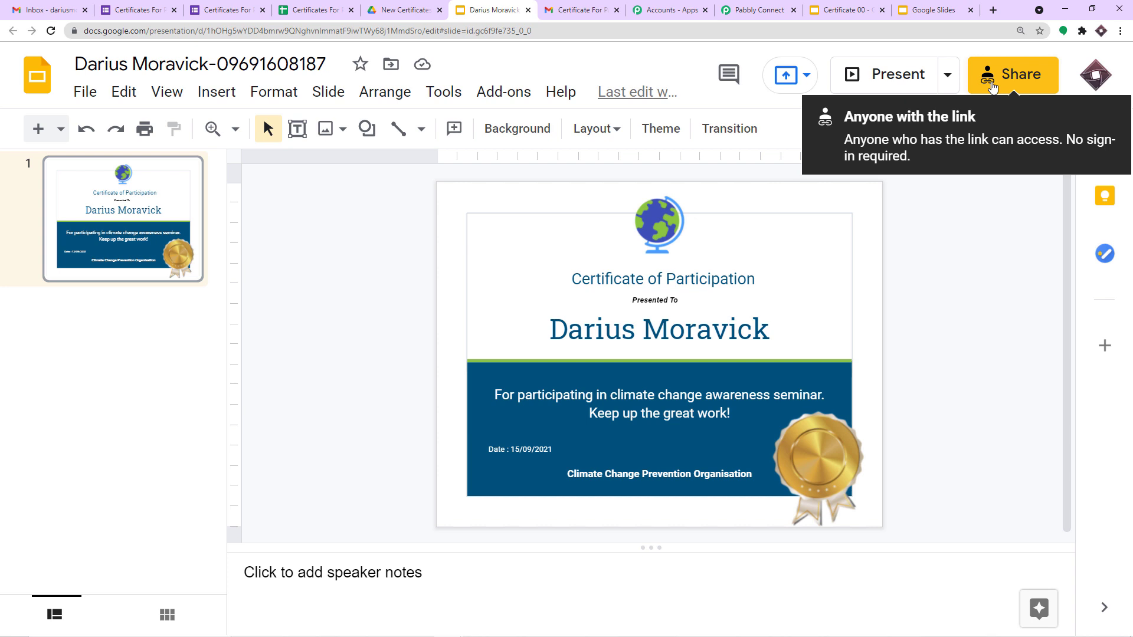
Step: Return to Pabbly Connect and scroll to the share step's web view and export links
left_click(757, 8)
scroll(880, 354, "down", 7)
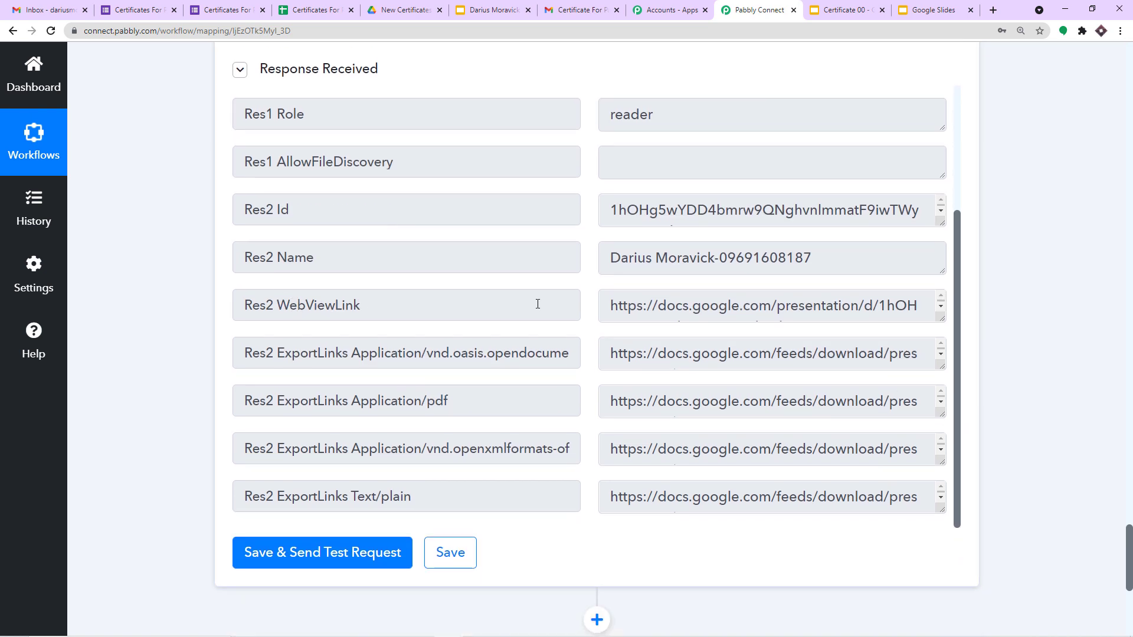
Step: Highlight the Res2 ExportLinks fields: PDF, openxmlformats, text/plain and OpenDocument presentation links
left_click_drag(453, 397, 235, 405)
left_click_drag(442, 448, 533, 452)
left_click_drag(426, 492, 245, 499)
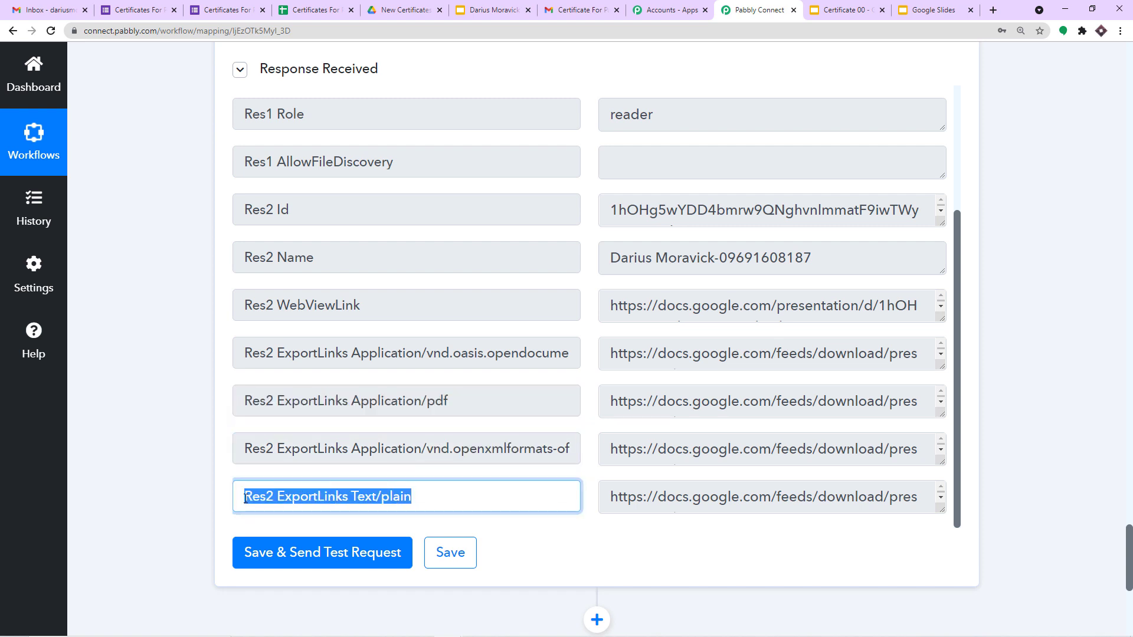
left_click_drag(496, 359, 589, 367)
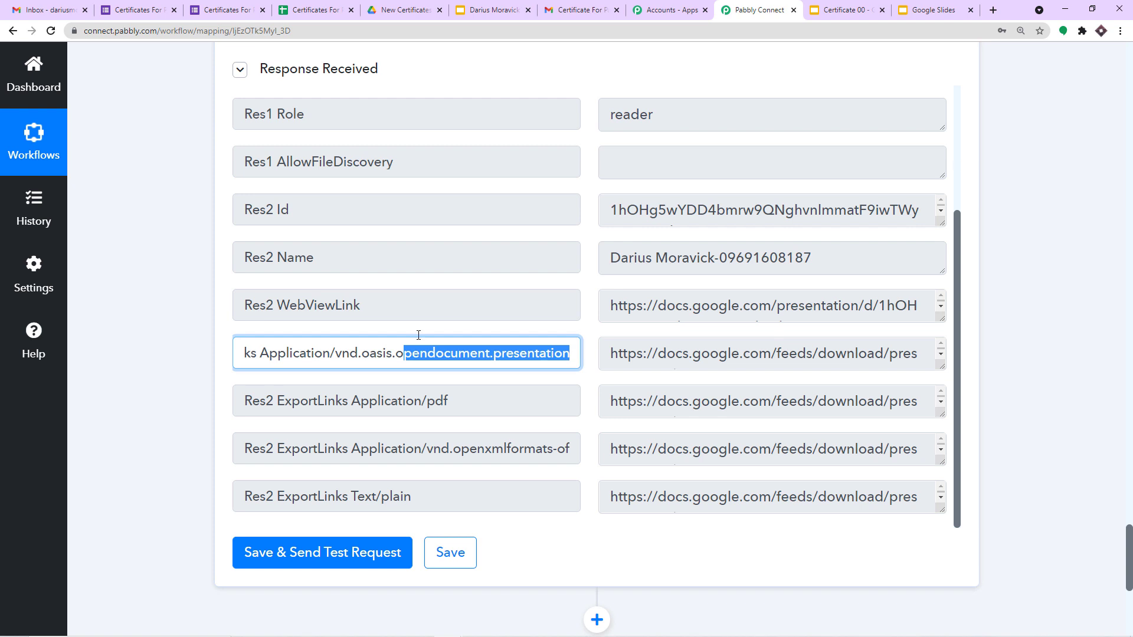
left_click_drag(481, 402, 362, 407)
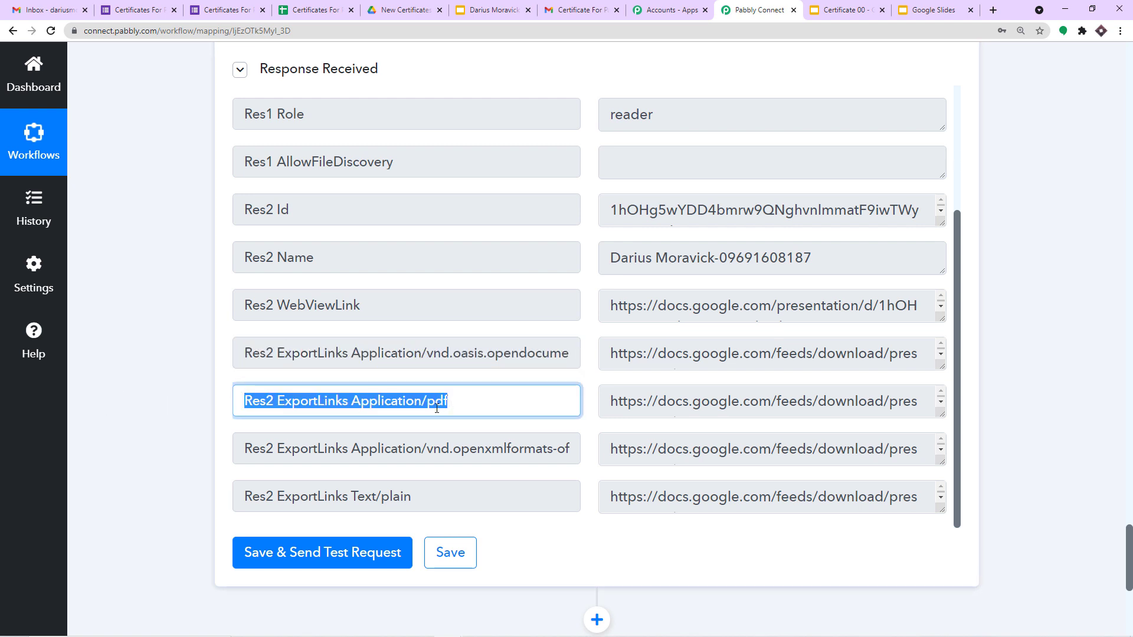
Step: Add a new action step below the Google Drive share step
scroll(984, 379, "down", 2)
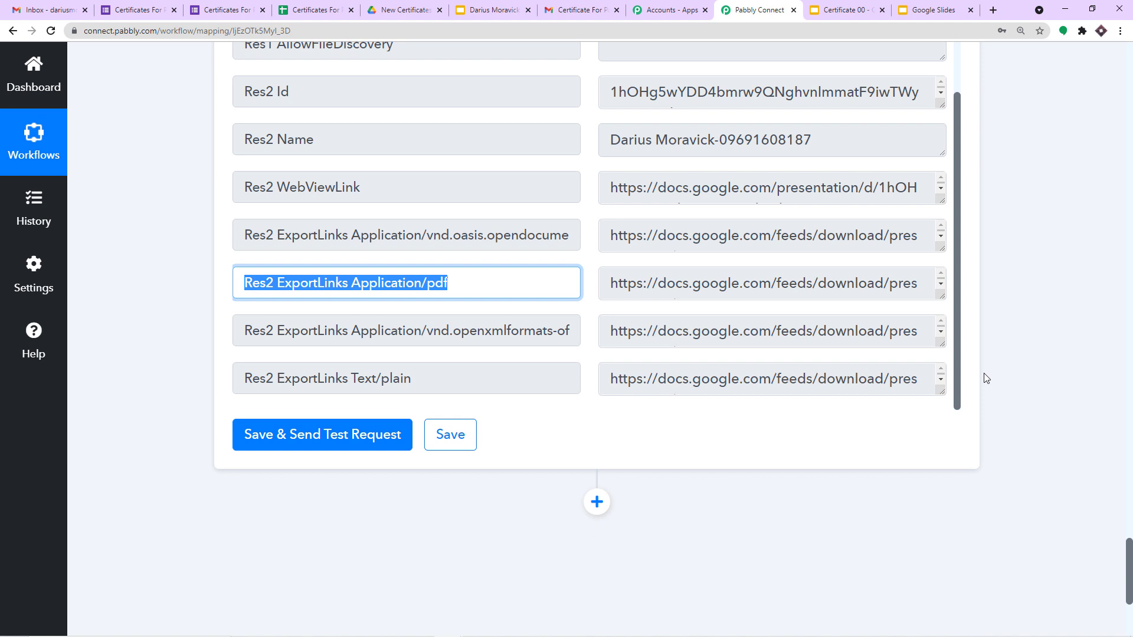
scroll(944, 374, "down", 2)
left_click(596, 384)
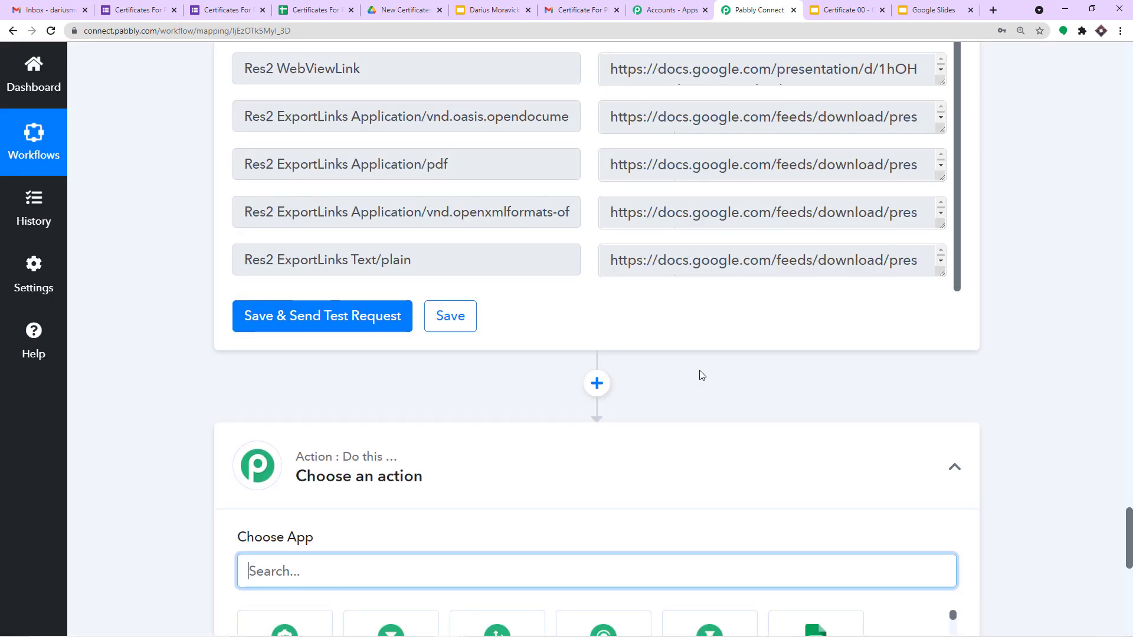
Step: Set the new step to Gmail's Send Email (with Attachment) event and bring up its account connection
type("gmail")
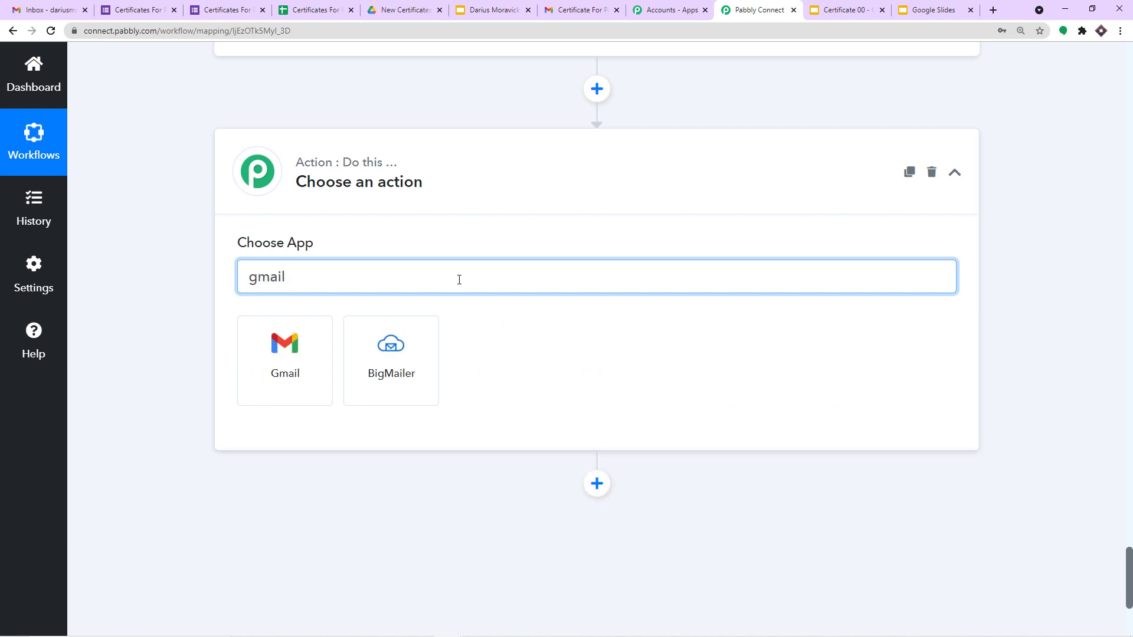
left_click(277, 347)
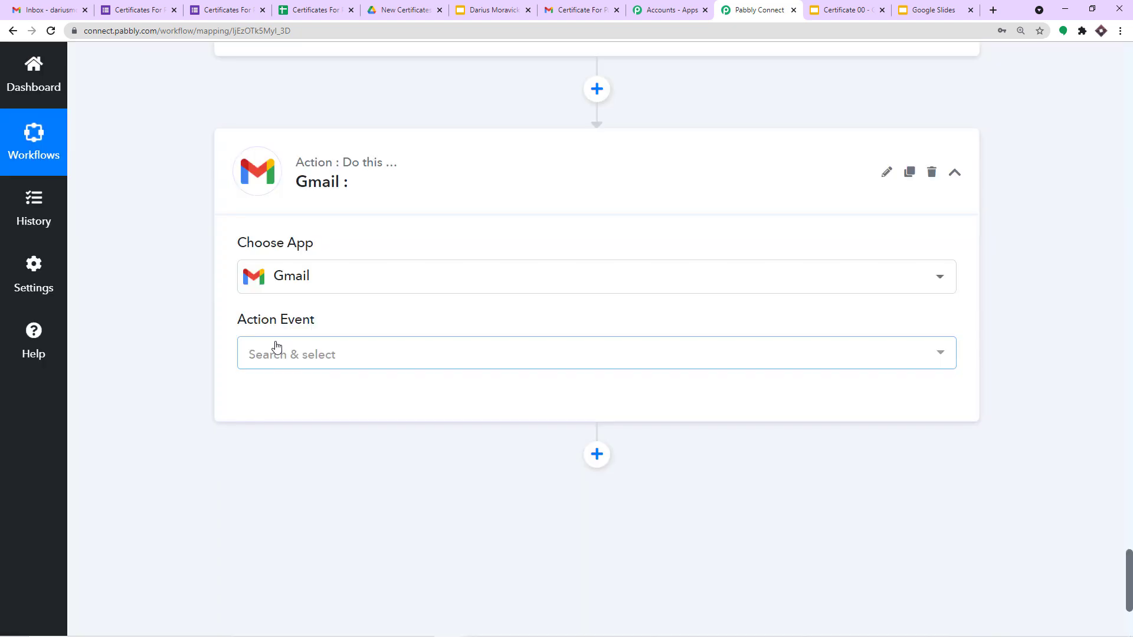
left_click(278, 348)
scroll(413, 433, "down", 3)
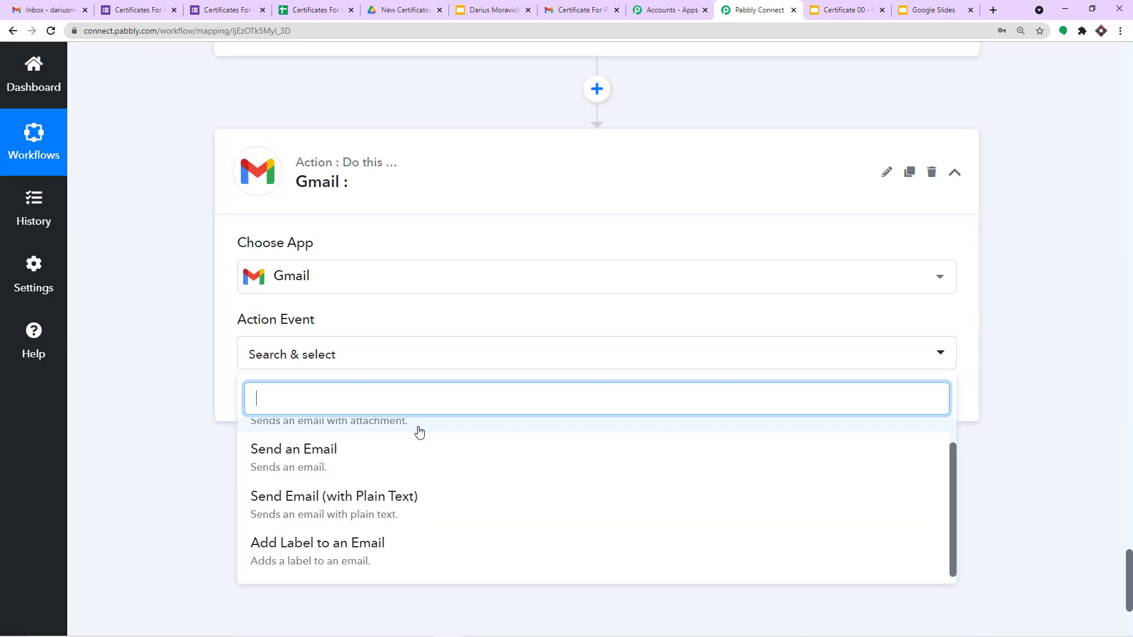
left_click(388, 384)
left_click(286, 354)
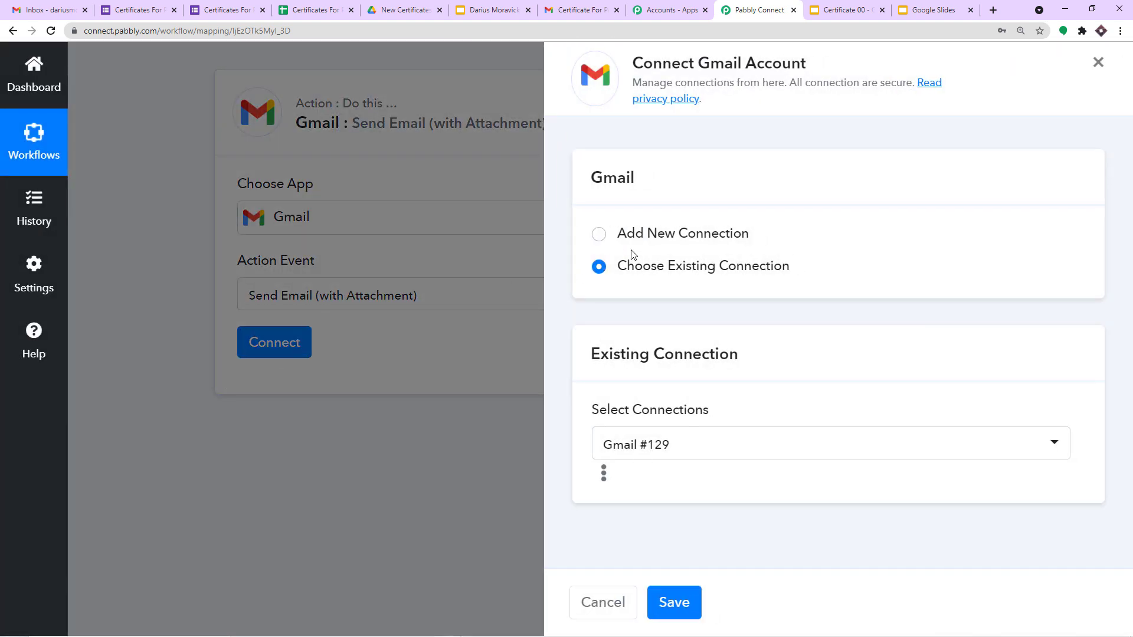
Step: Create a new Gmail connection and authorise it with the chosen Google account
left_click(649, 234)
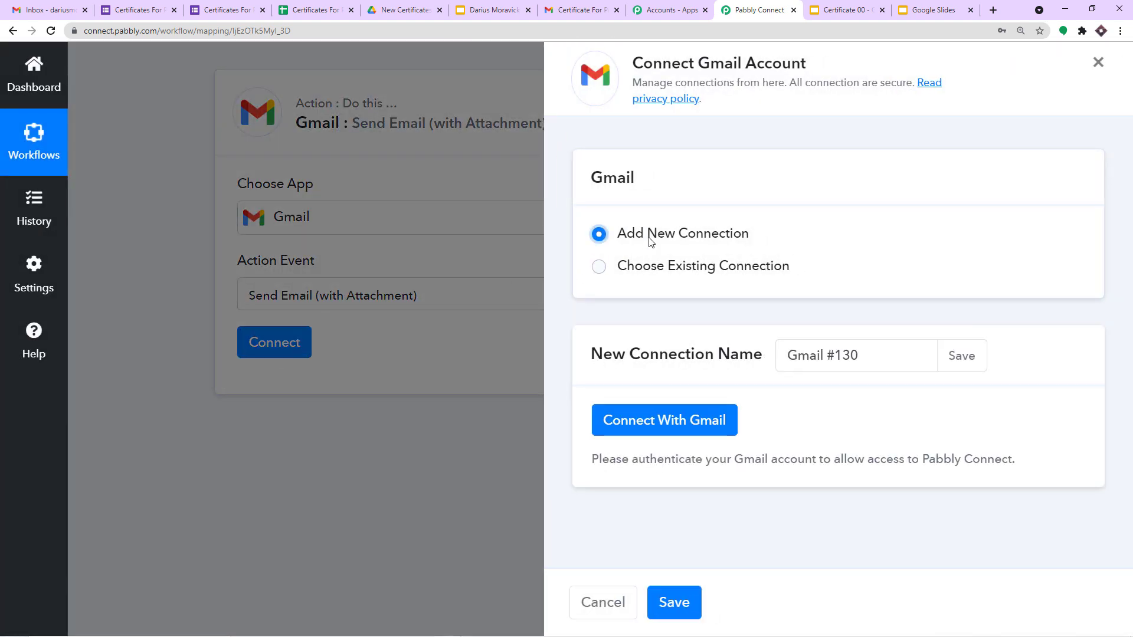
left_click(693, 422)
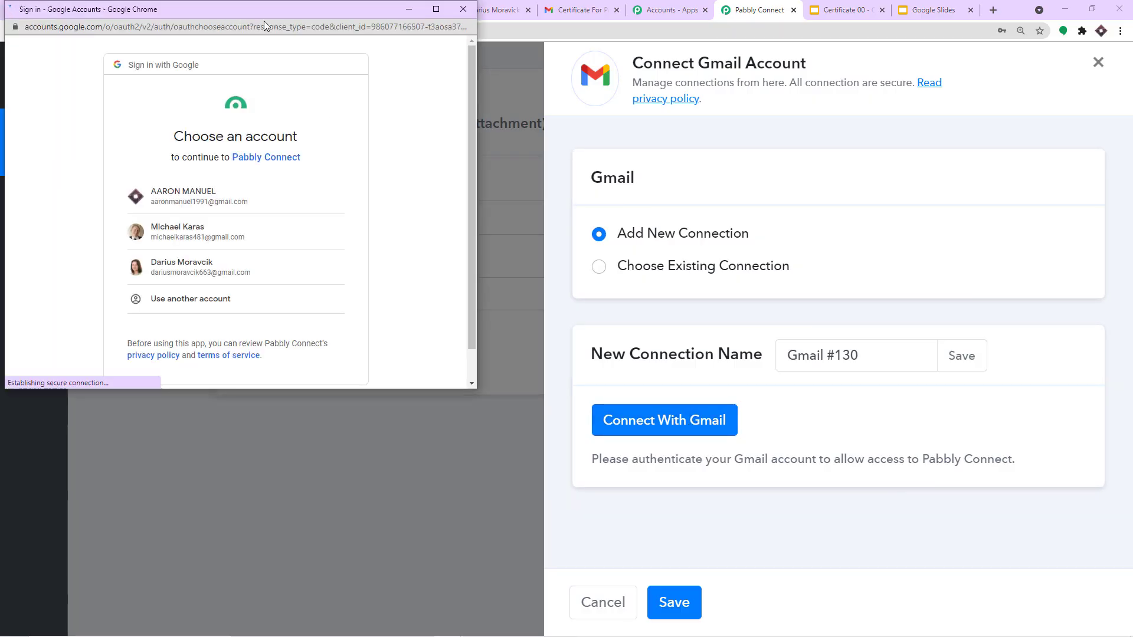
left_click_drag(263, 21, 866, 81)
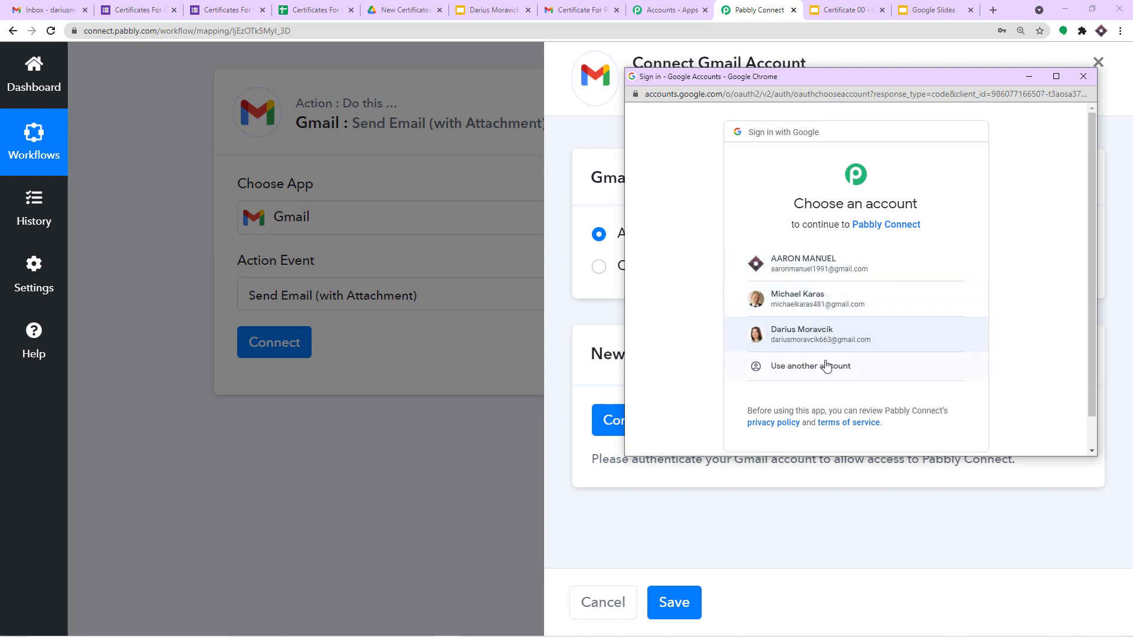
left_click(809, 270)
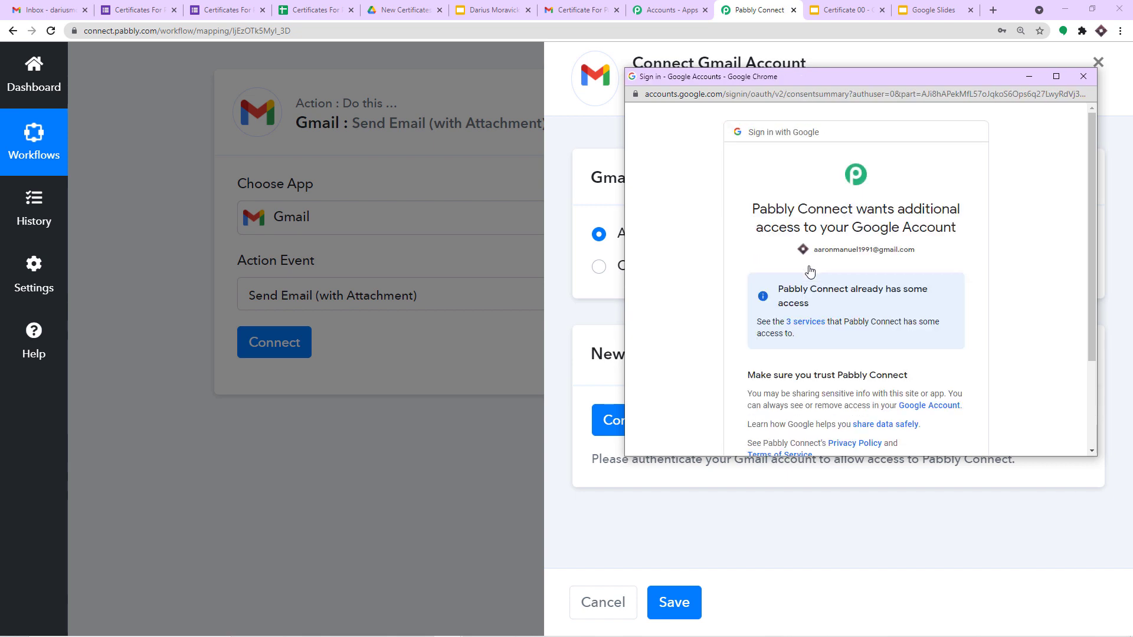
scroll(821, 284, "down", 5)
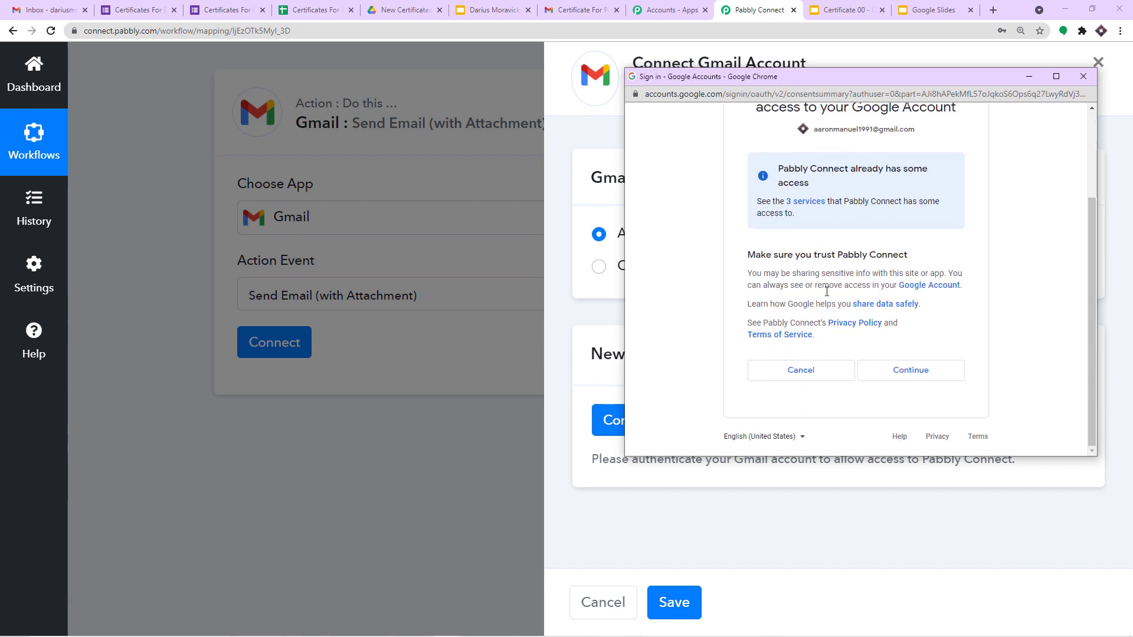
left_click(912, 370)
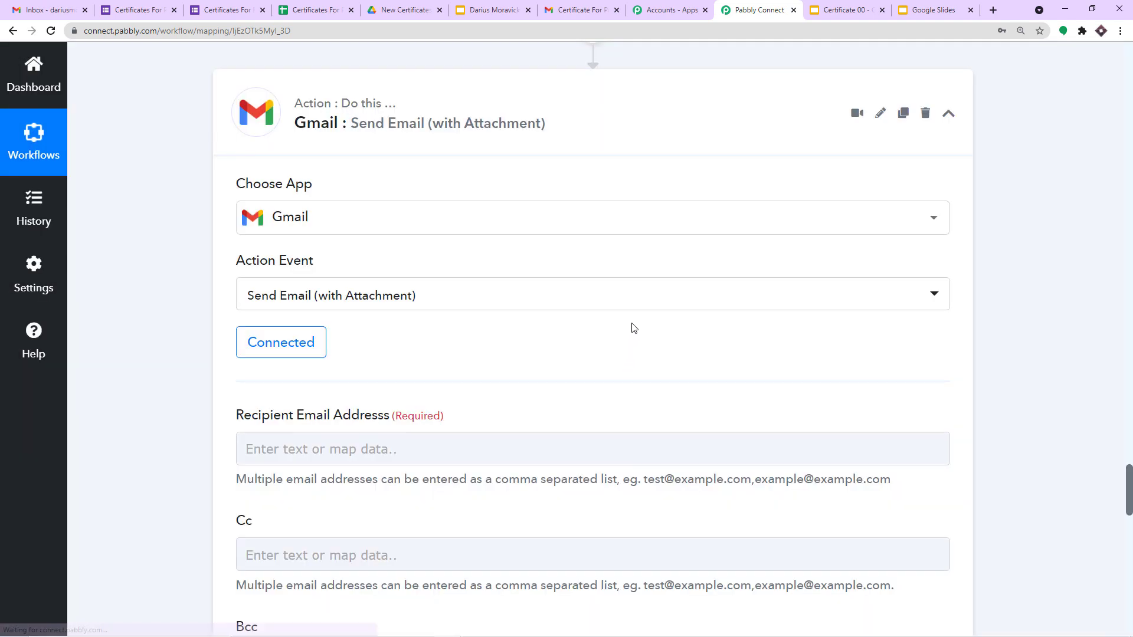
Step: Find the Recipient Email Address field and check the respondent's email value in the form data
scroll(632, 329, "down", 3)
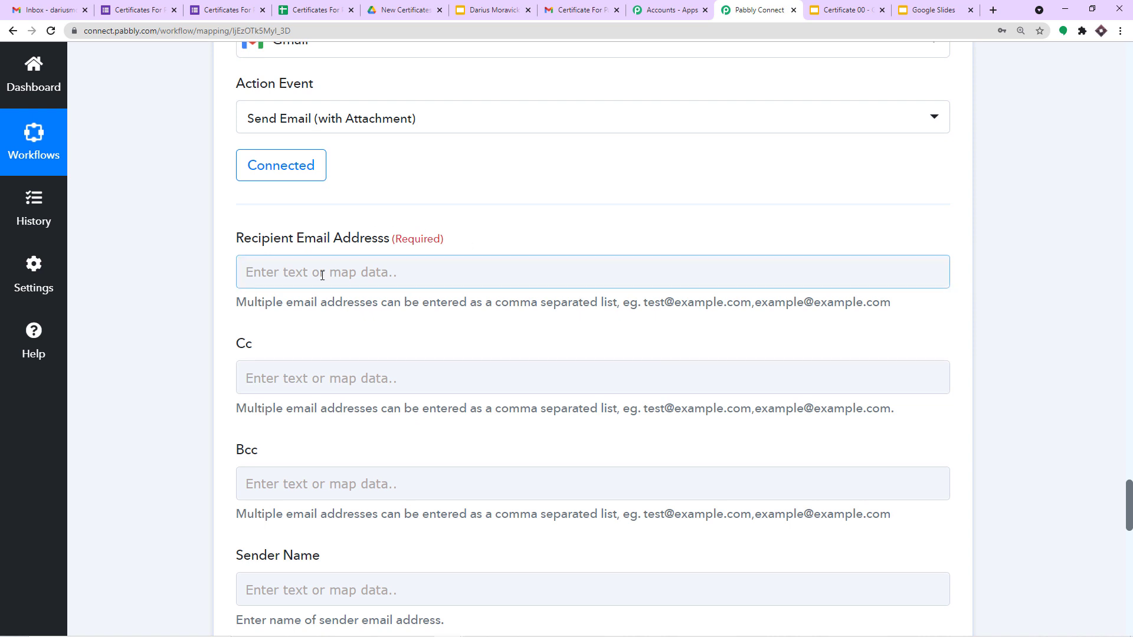
scroll(318, 283, "down", 5)
scroll(324, 307, "down", 8)
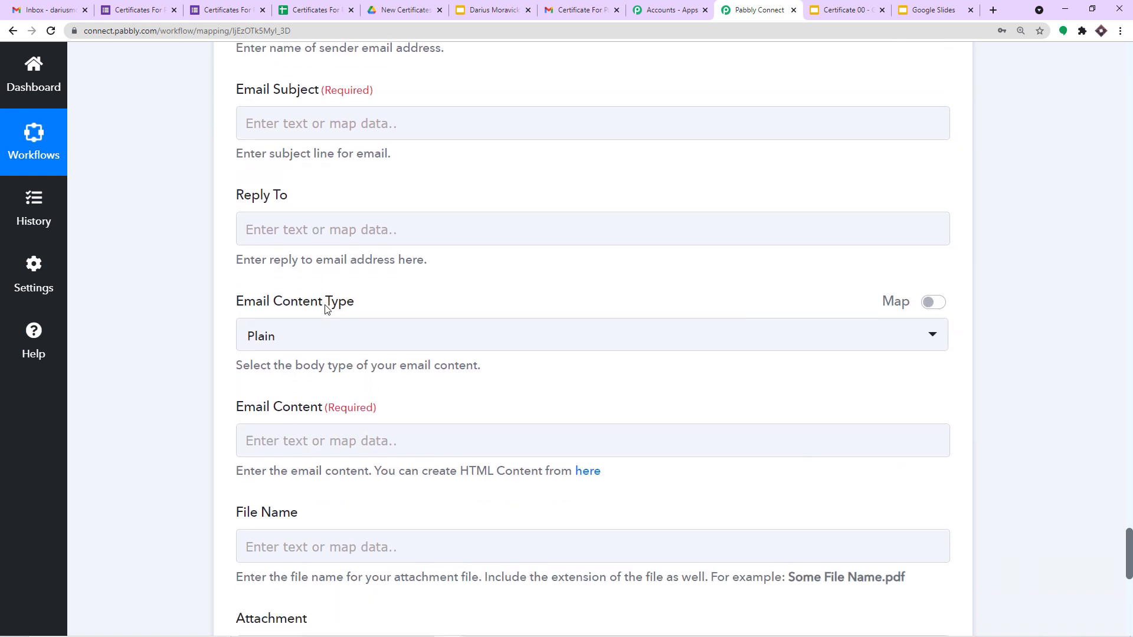
scroll(352, 319, "up", 12)
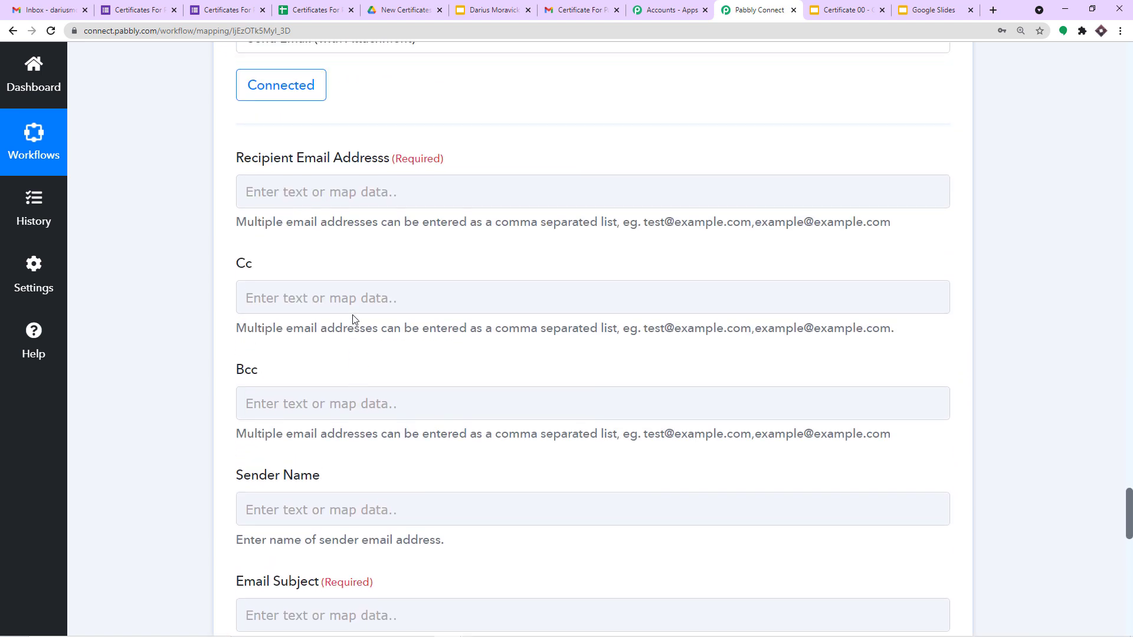
left_click(336, 218)
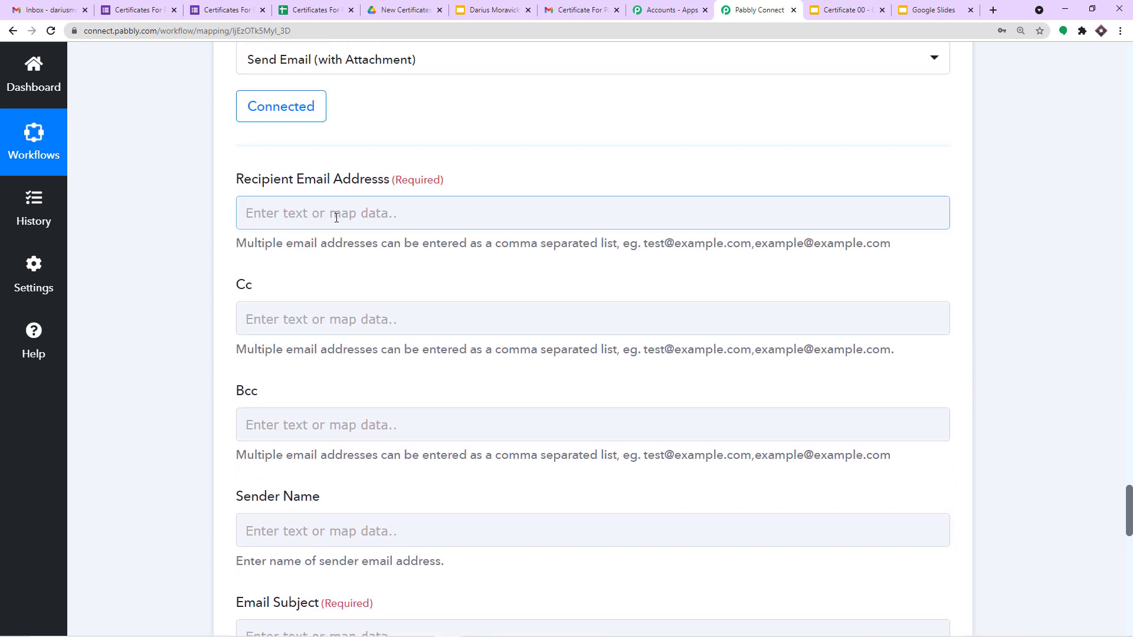
left_click_drag(1129, 496, 1129, 130)
left_click_drag(863, 344, 448, 344)
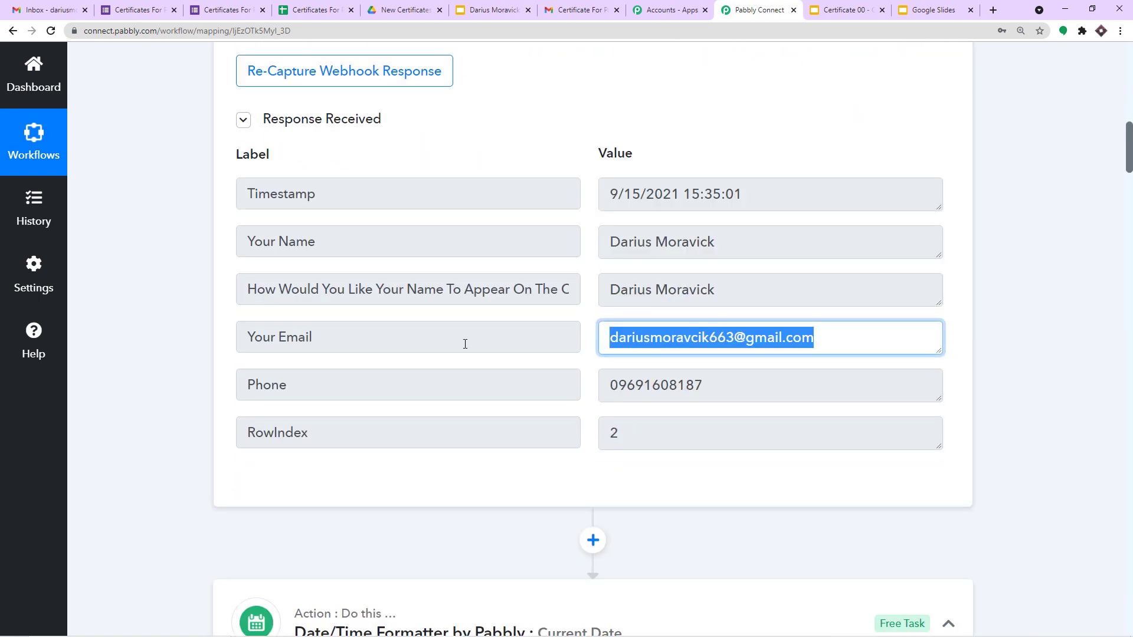
left_click_drag(1129, 159, 1121, 541)
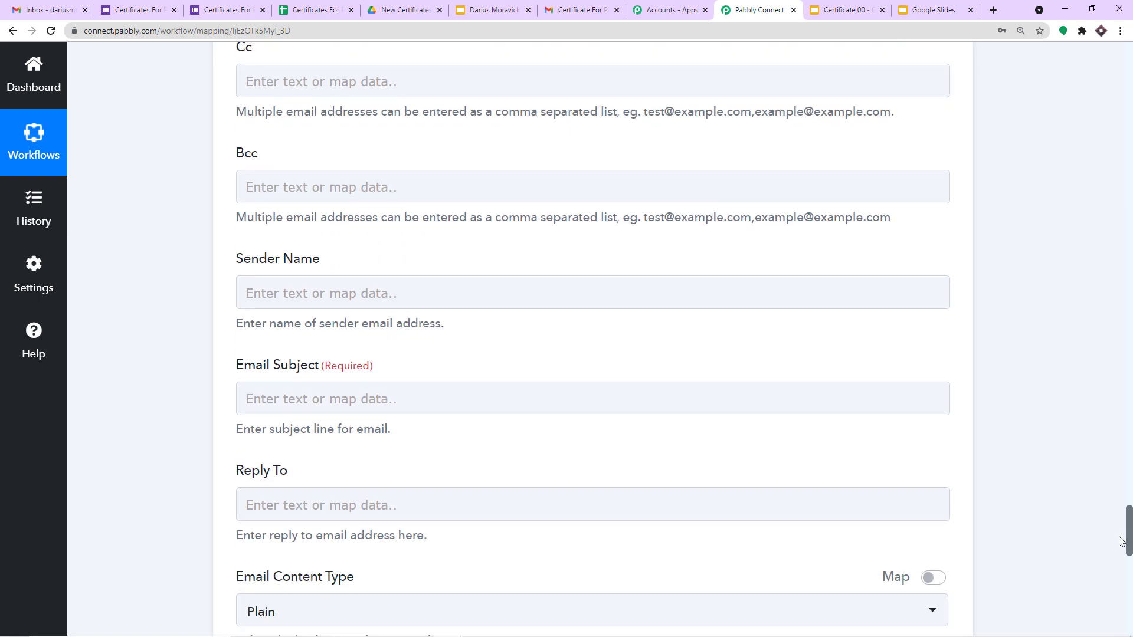
Step: Map Recipient Email Address to the Google Forms response's 'Your Email' field
scroll(577, 290, "up", 5)
left_click(264, 268)
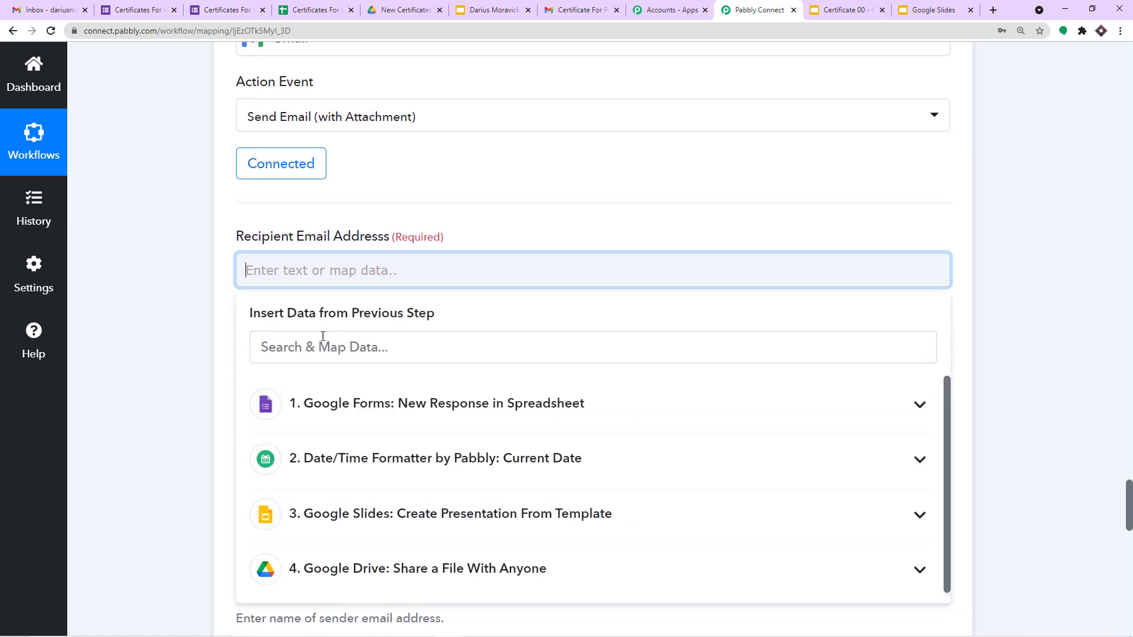
left_click(336, 407)
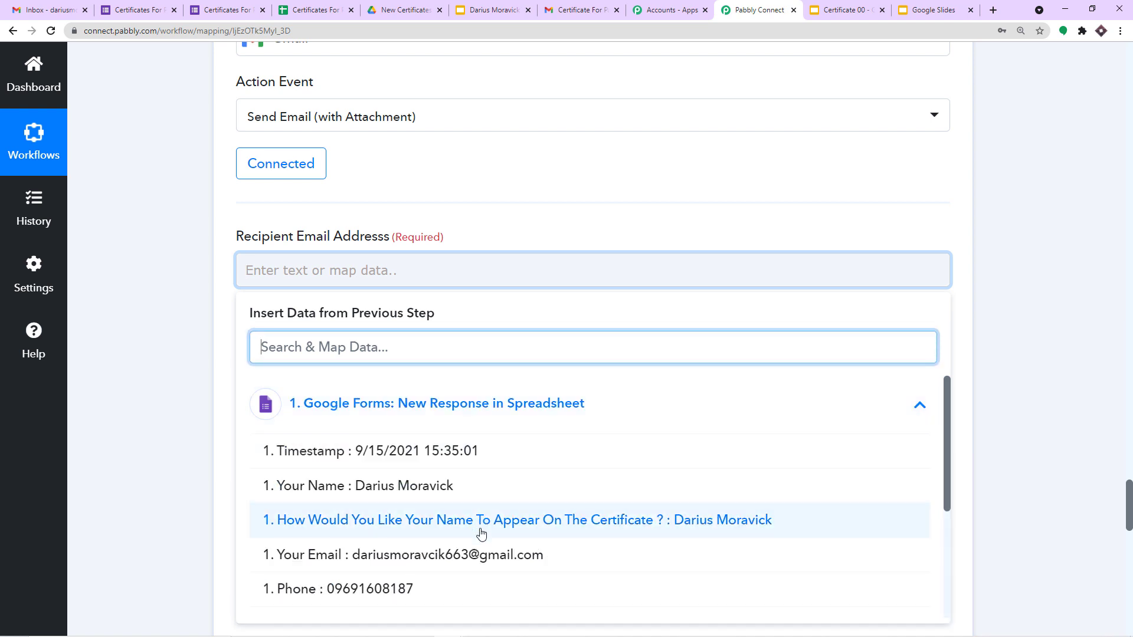
left_click(492, 556)
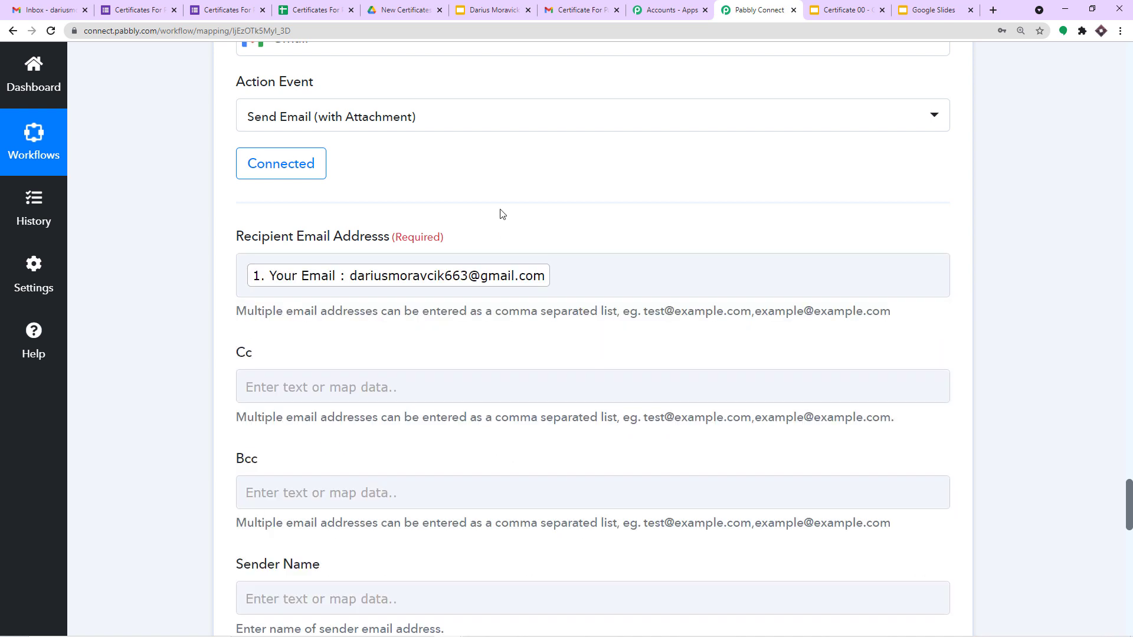
scroll(508, 212, "down", 1)
scroll(307, 278, "down", 2)
scroll(288, 280, "down", 3)
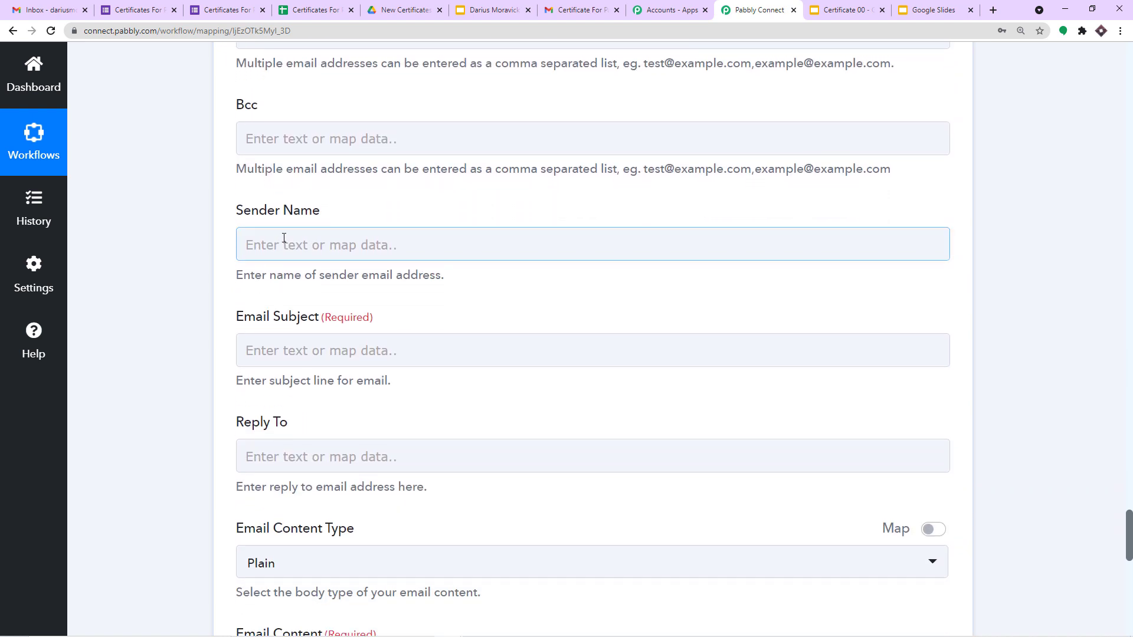
Step: Copy 'Climate Change Prevention Organisation' from the certificate slide into the Sender Name field
left_click(283, 237)
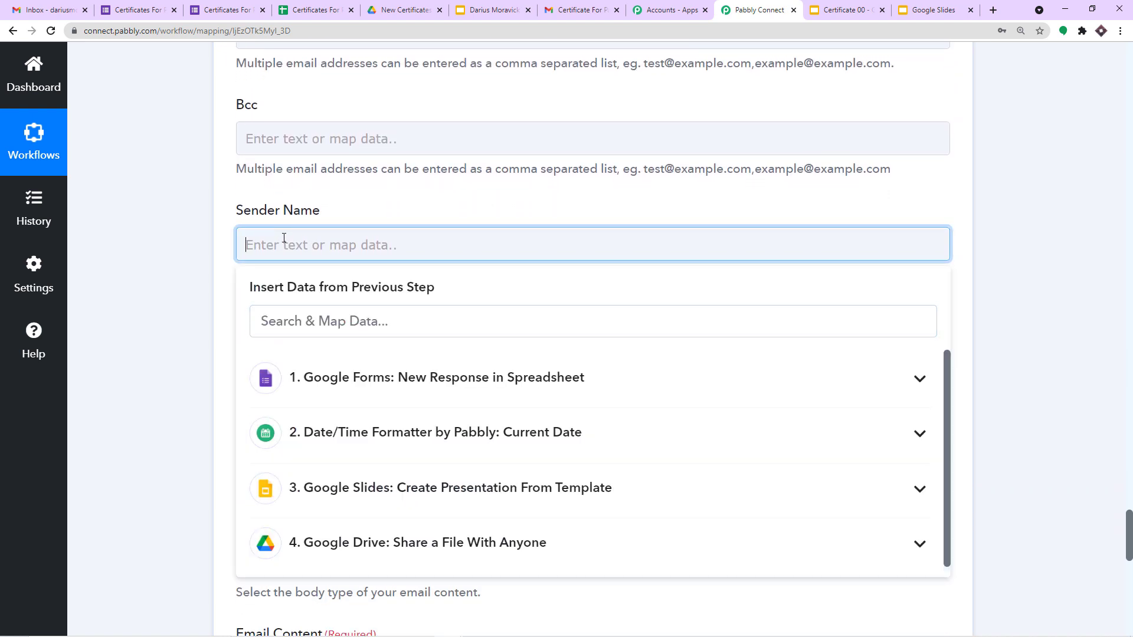
left_click(493, 10)
double_click(616, 475)
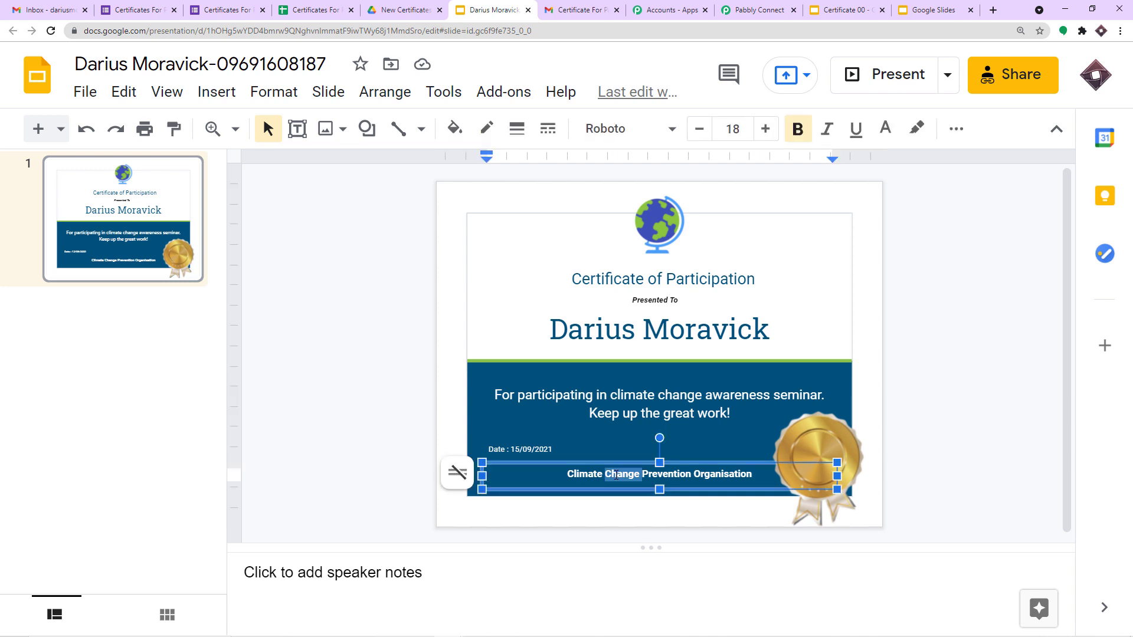
left_click(721, 474)
left_click_drag(758, 475, 568, 471)
key("ctrl+c")
right_click(575, 476)
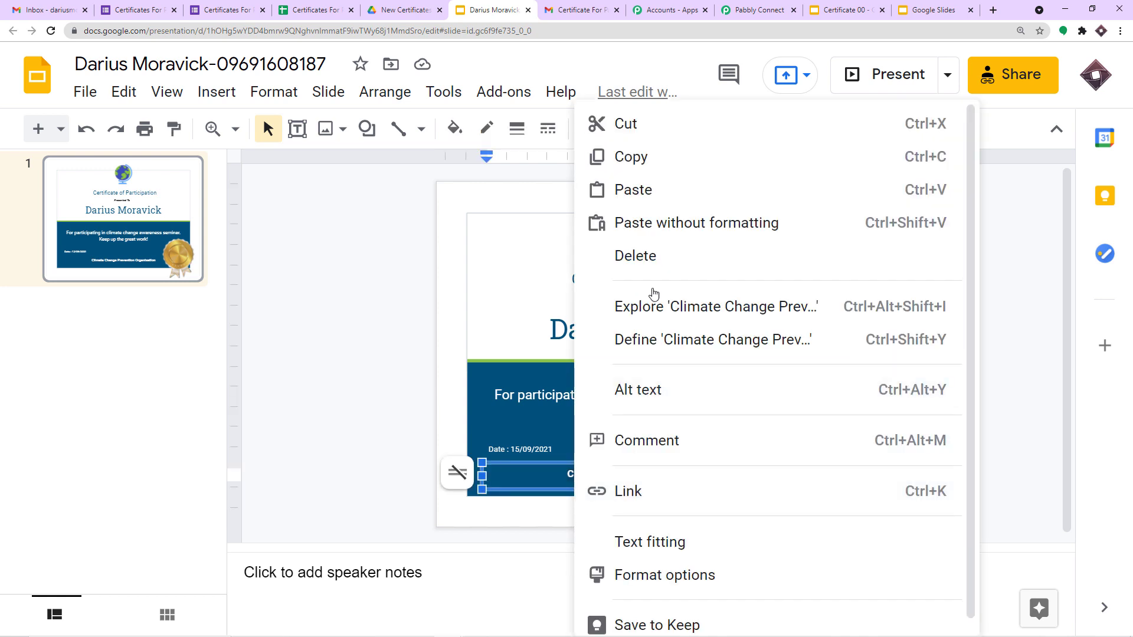
left_click(653, 169)
left_click(758, 10)
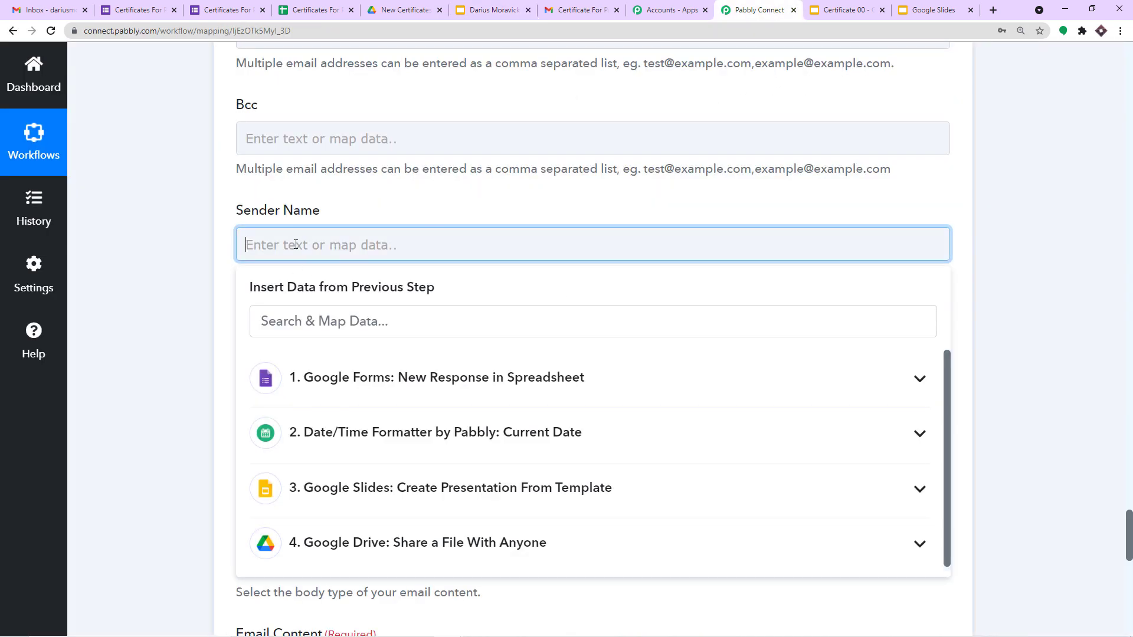
key("ctrl+v")
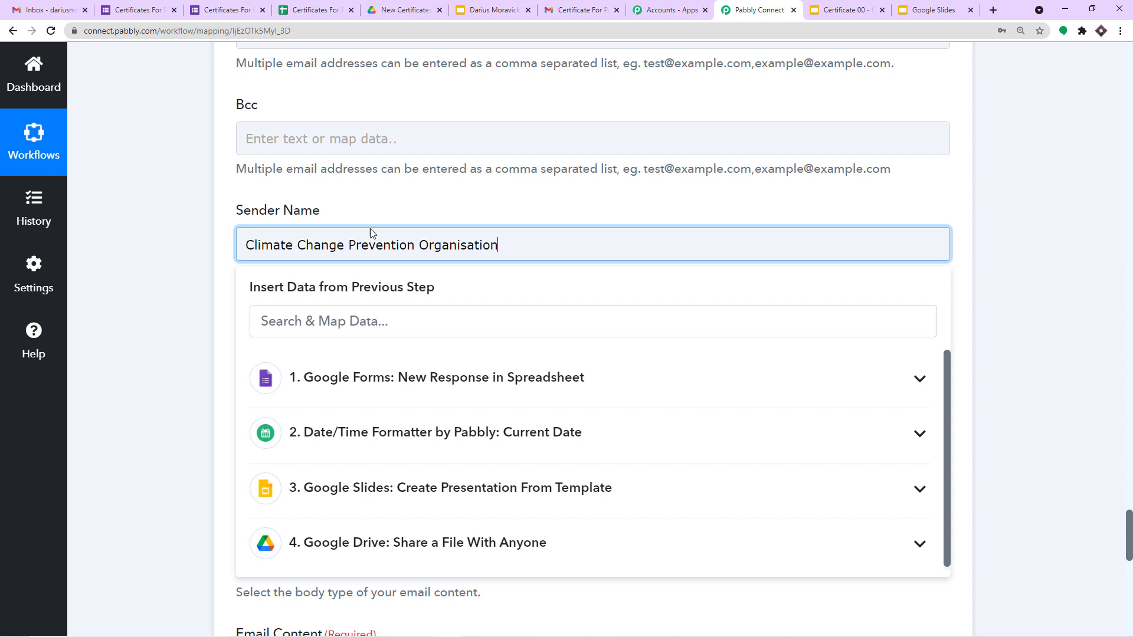
left_click(428, 197)
Step: Set the Email Subject to 'Certificates'
scroll(413, 204, "down", 2)
left_click(348, 222)
left_click(348, 233)
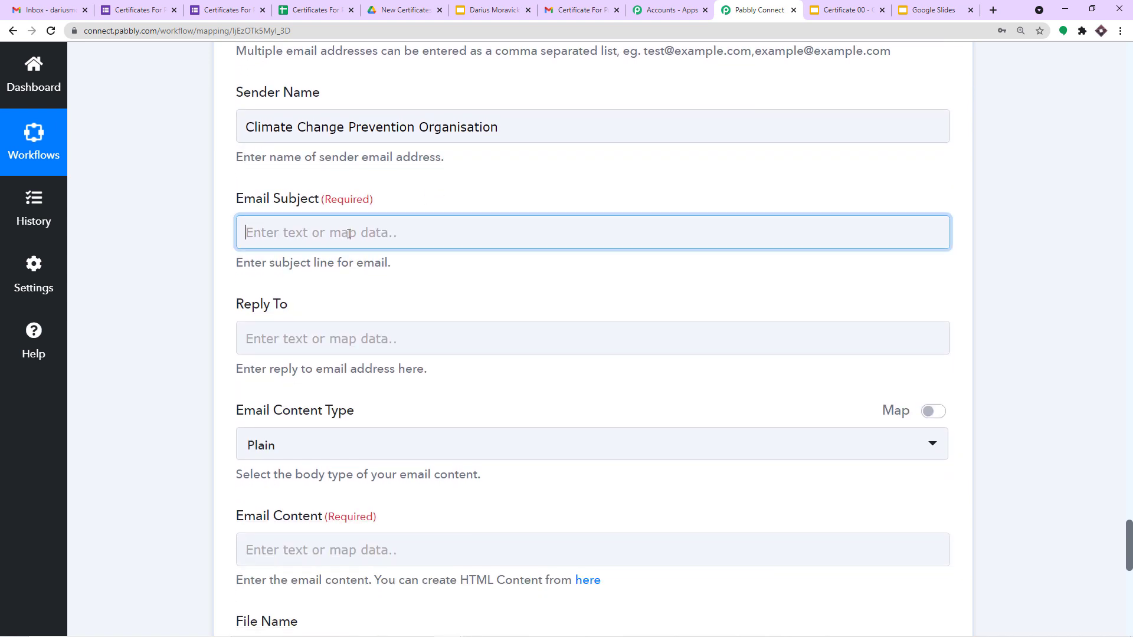
type("Certificates")
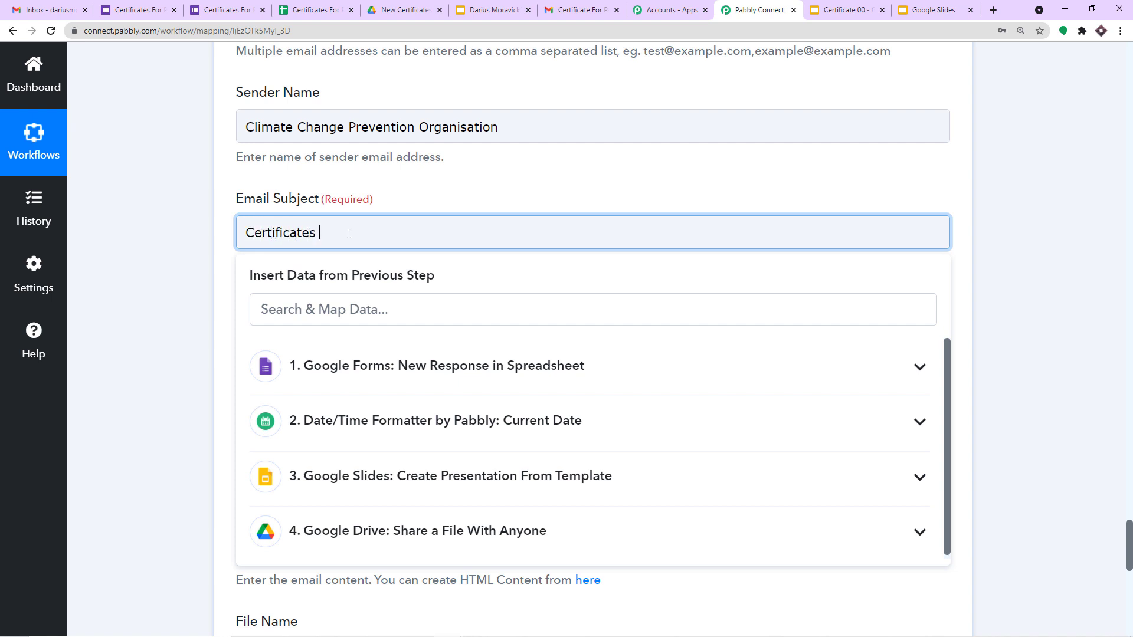
left_click(399, 187)
scroll(378, 201, "down", 2)
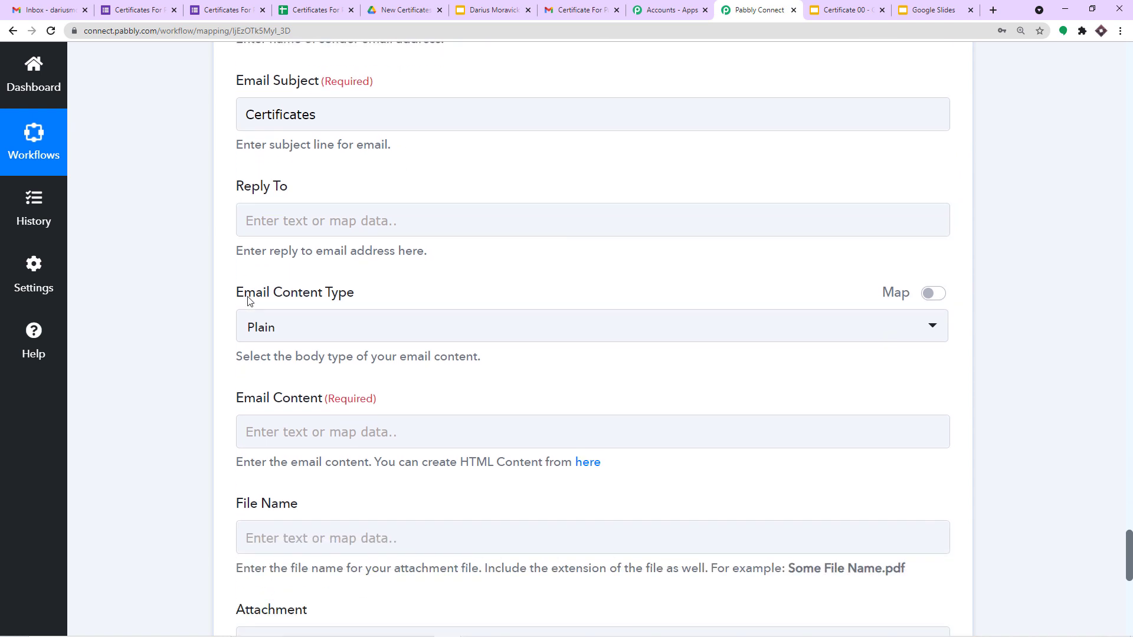
scroll(354, 295, "down", 1)
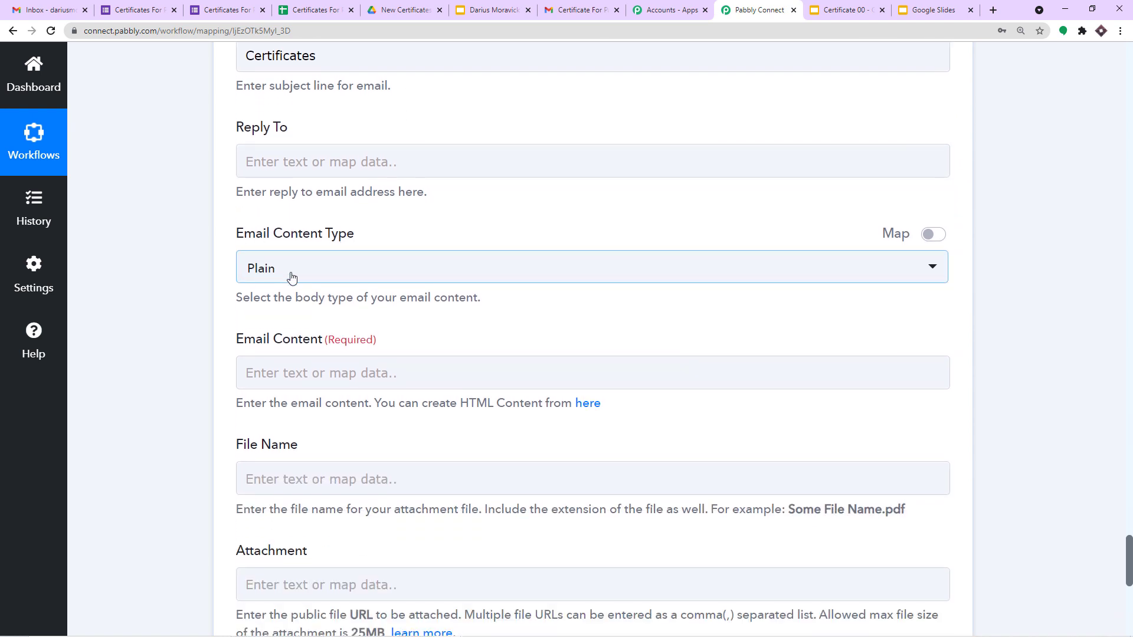
scroll(301, 277, "down", 1)
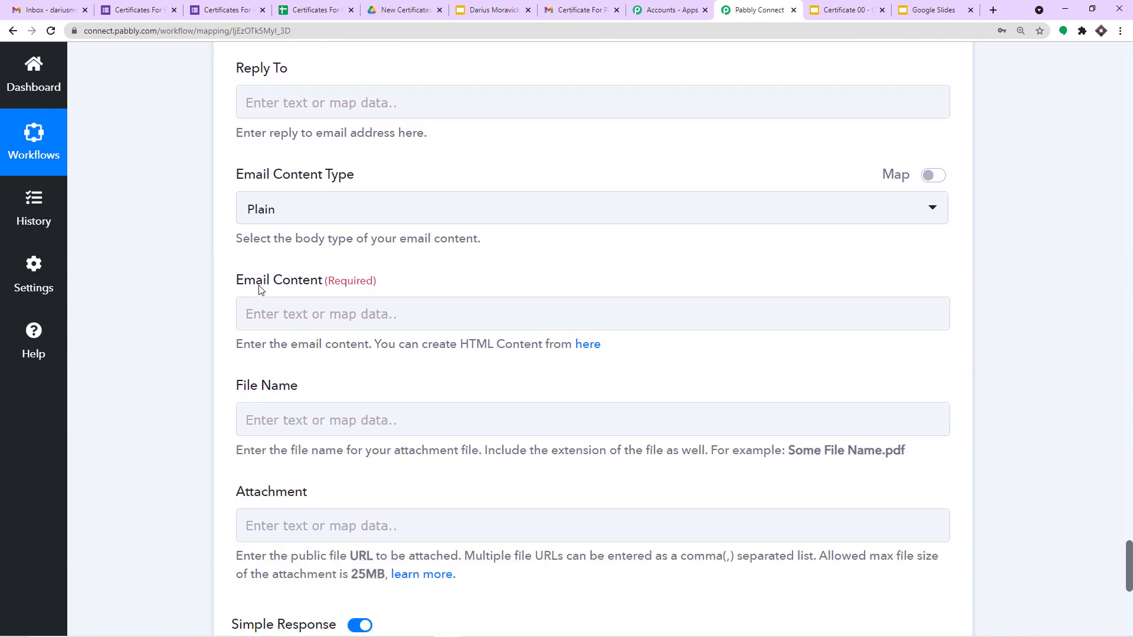
Step: Paste the congratulations message into Email Content and insert the 'Your Name' field after 'Hello'
left_click(331, 312)
type("Hello Congratulations! You are now a warrior to fight Climate Change. Please find  your certificate in the attachment below. Best Regards")
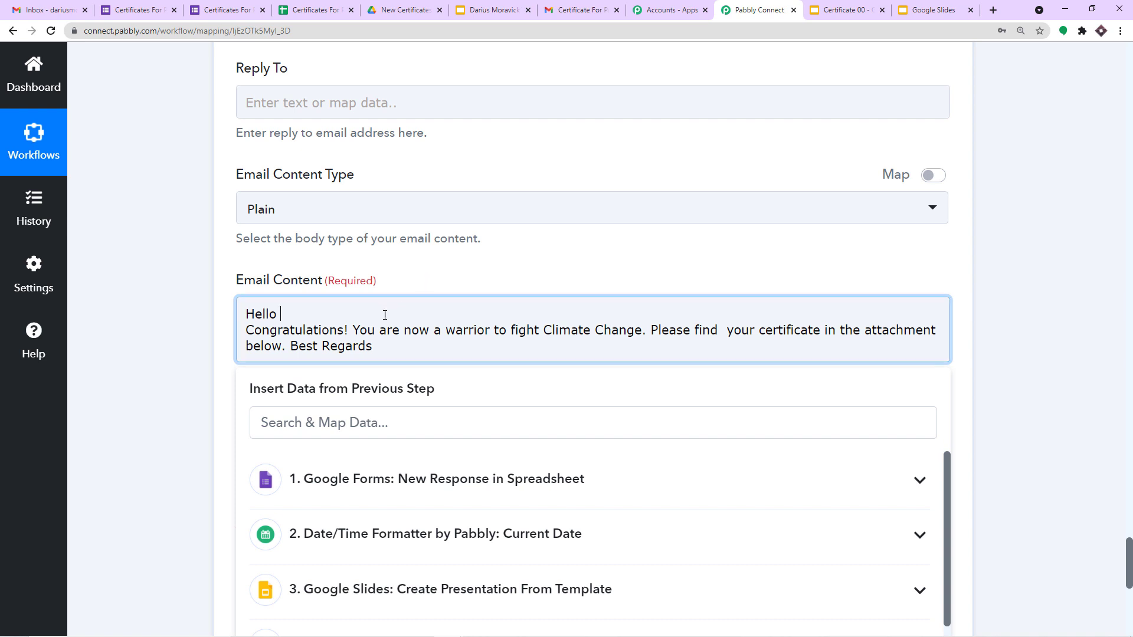
left_click(380, 285)
scroll(383, 288, "down", 1)
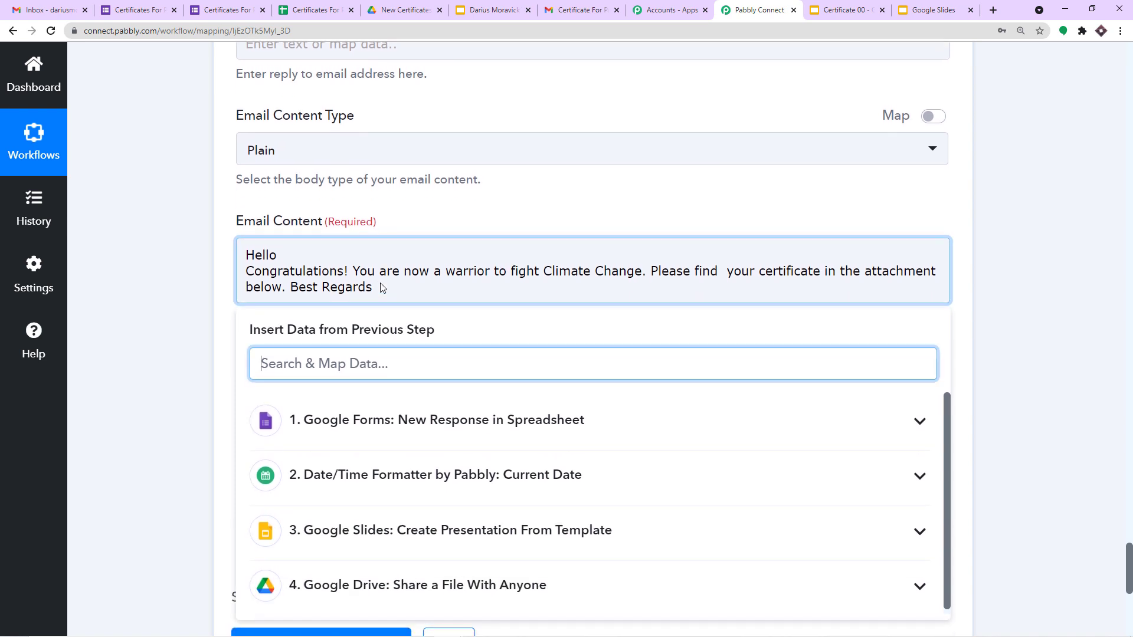
scroll(382, 287, "down", 1)
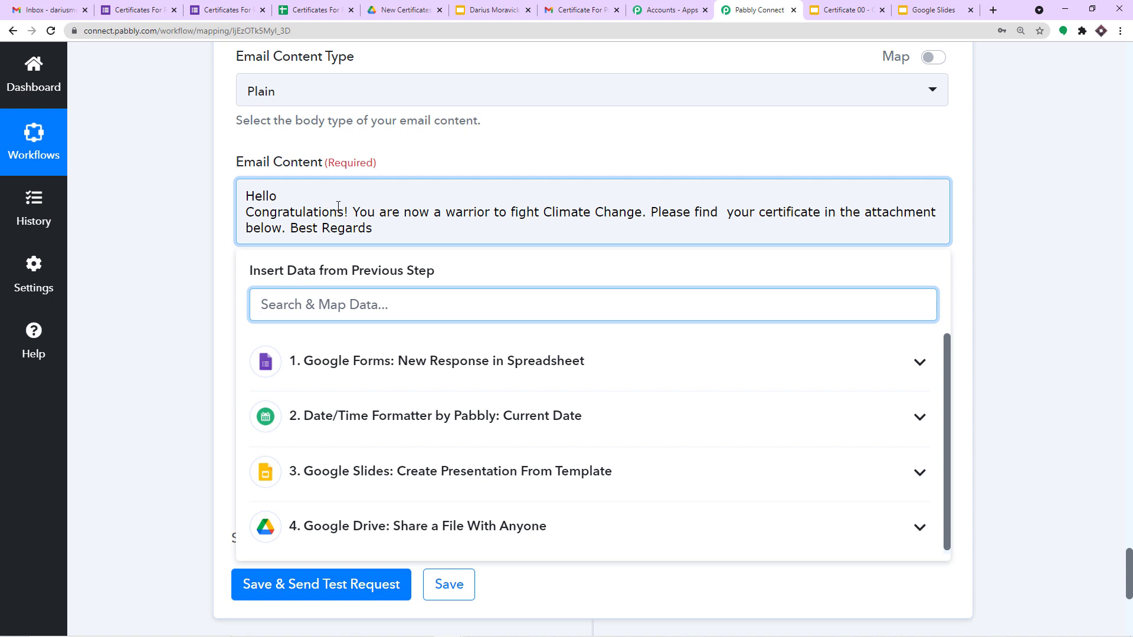
left_click(281, 196)
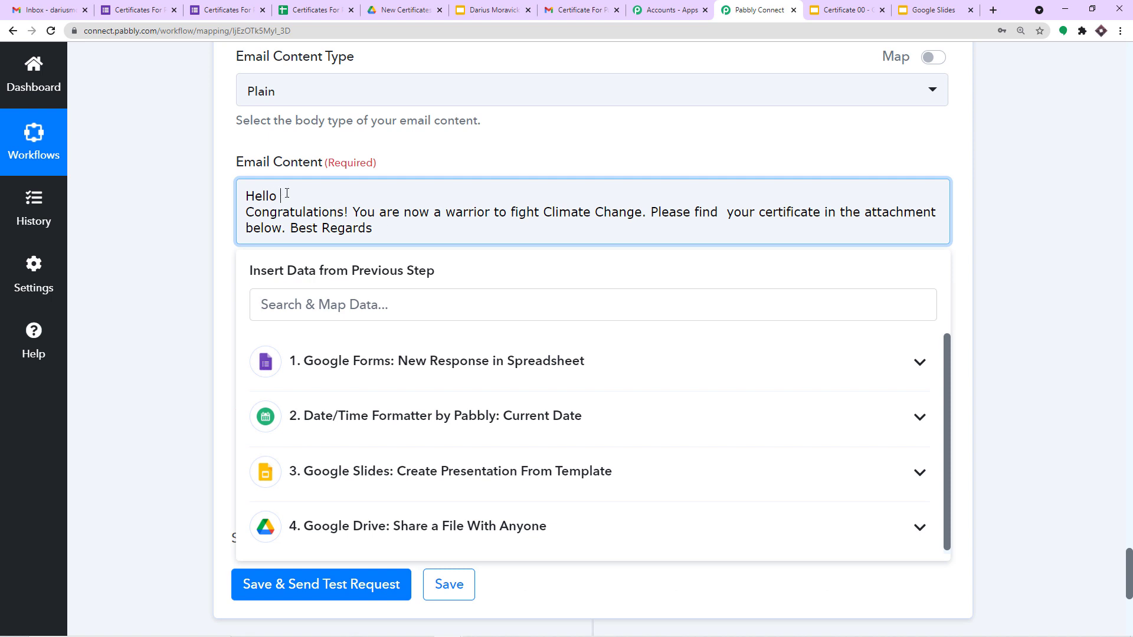
left_click(396, 374)
left_click(446, 442)
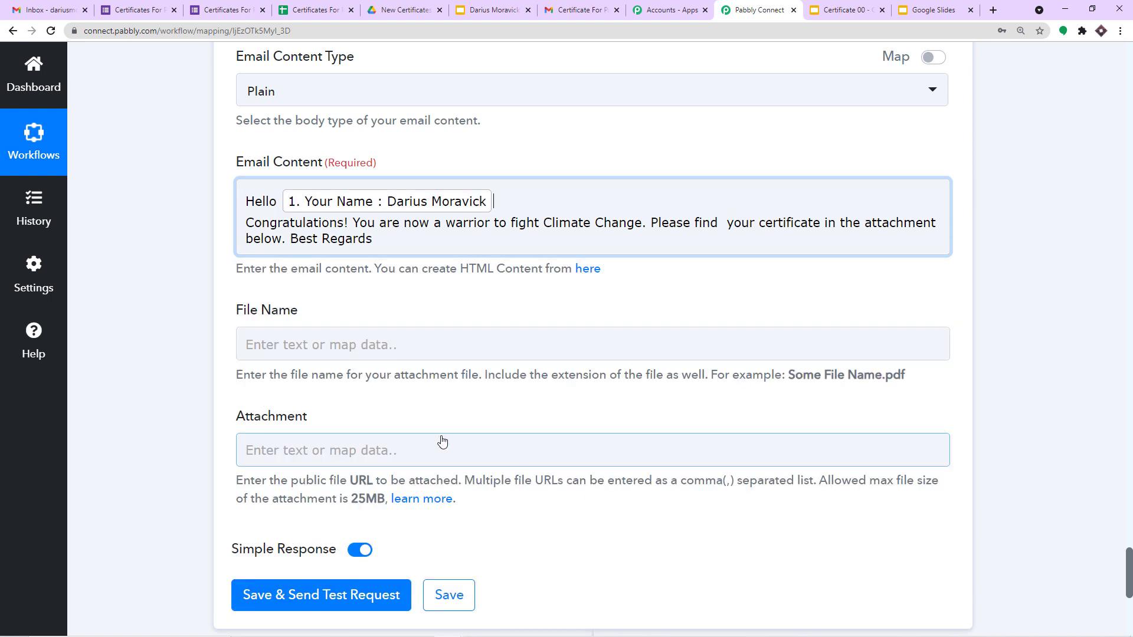
Step: Add 'after this seminar' after 'Climate Change' in the email body
left_click(266, 194)
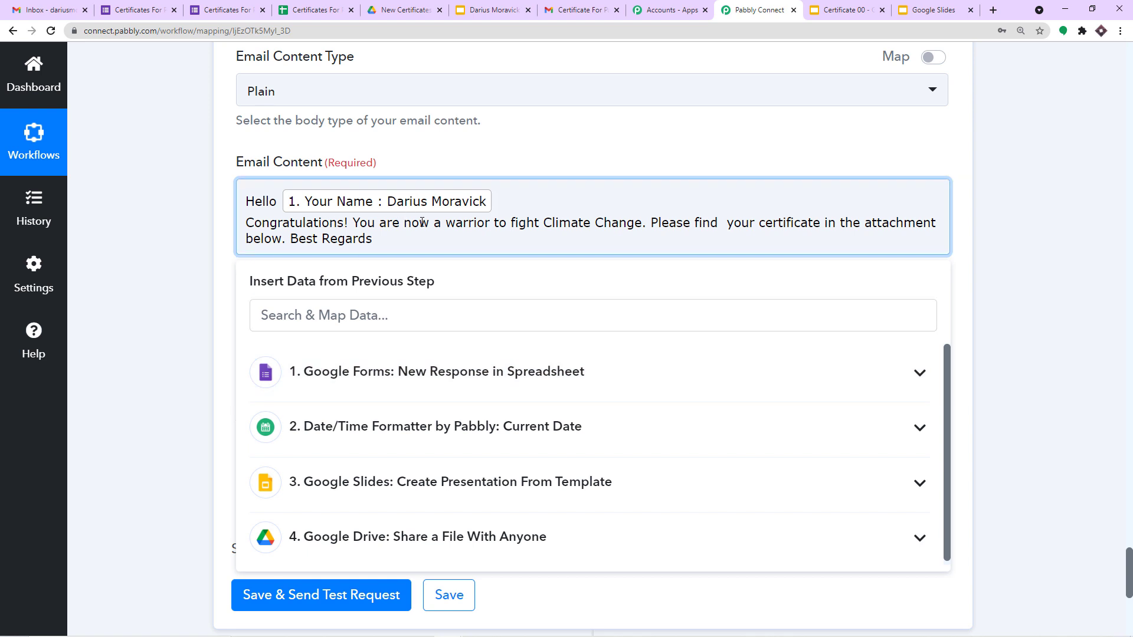
left_click(642, 222)
type("after thiss e")
key("BackSpace")
type("s")
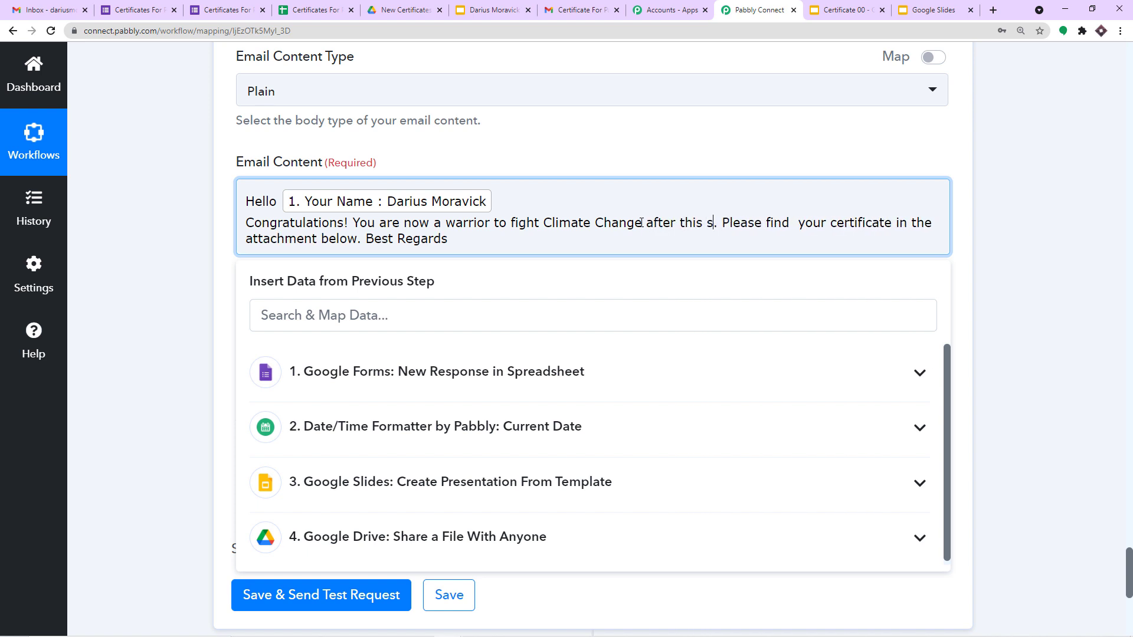
type("eminar")
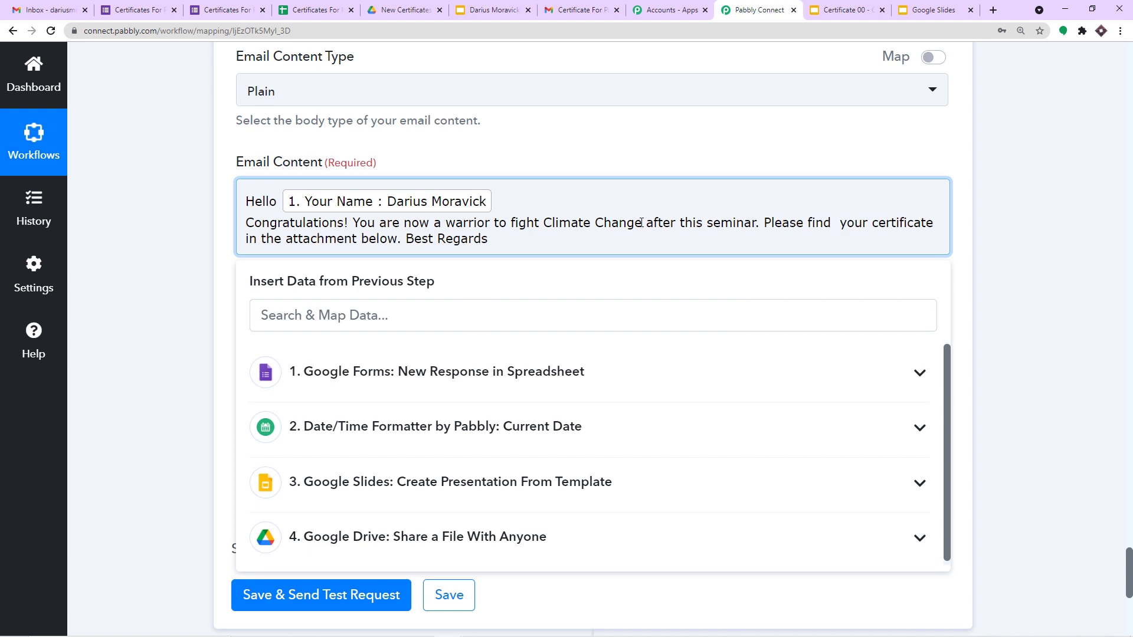
key("BackSpace")
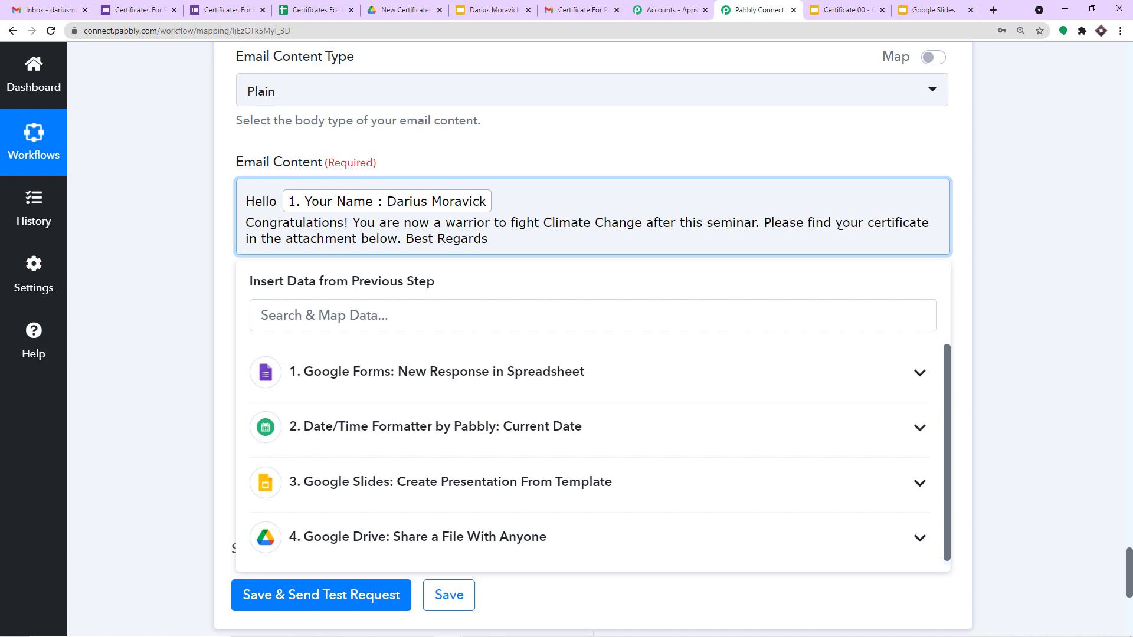
left_click(571, 156)
Step: Enter 'Certificates for Participation' as the attachment File Name
left_click(387, 345)
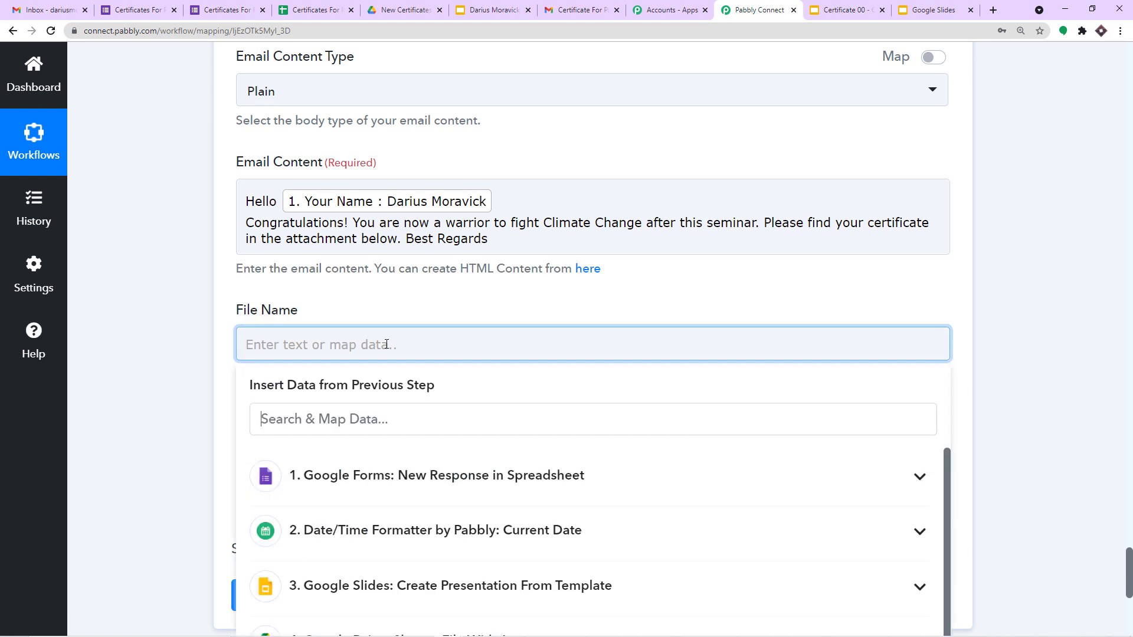
type("Cer")
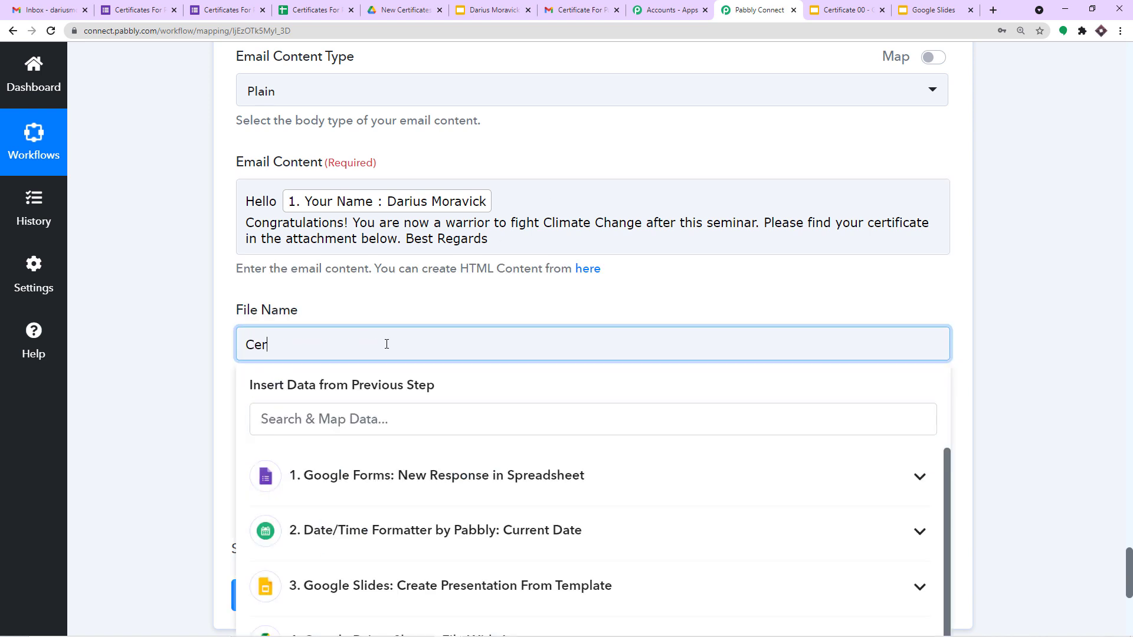
type("tificates for Figh")
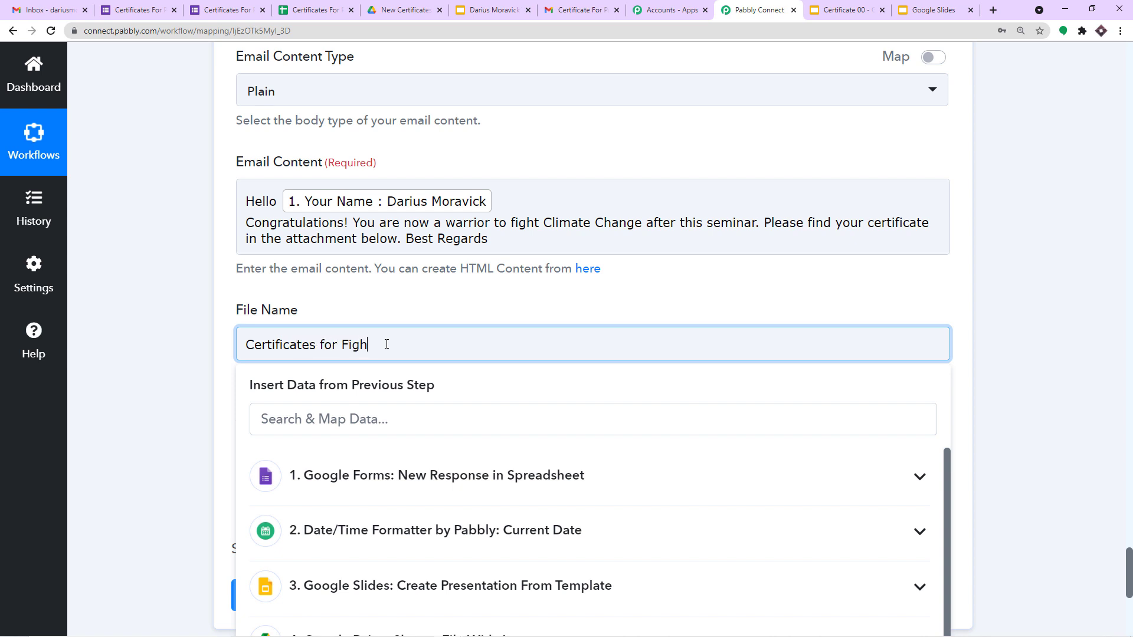
type("ting Climate Change")
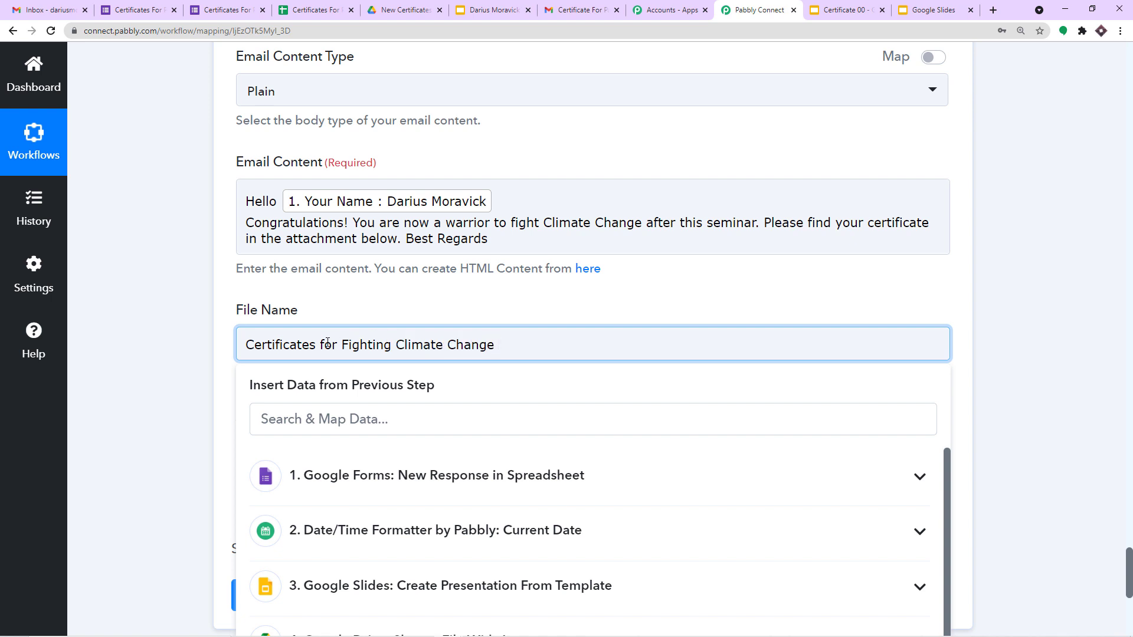
left_click_drag(392, 344, 341, 345)
key("BackSpace")
type("P")
key("BackSpace")
key("BackSpace")
type("Particip")
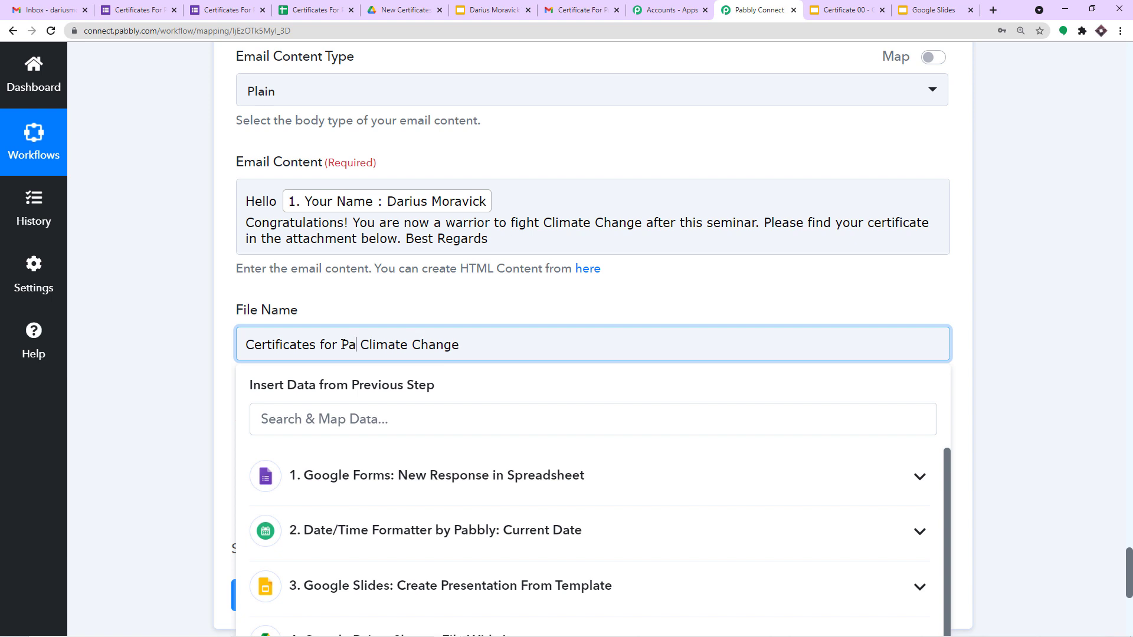
type("ating")
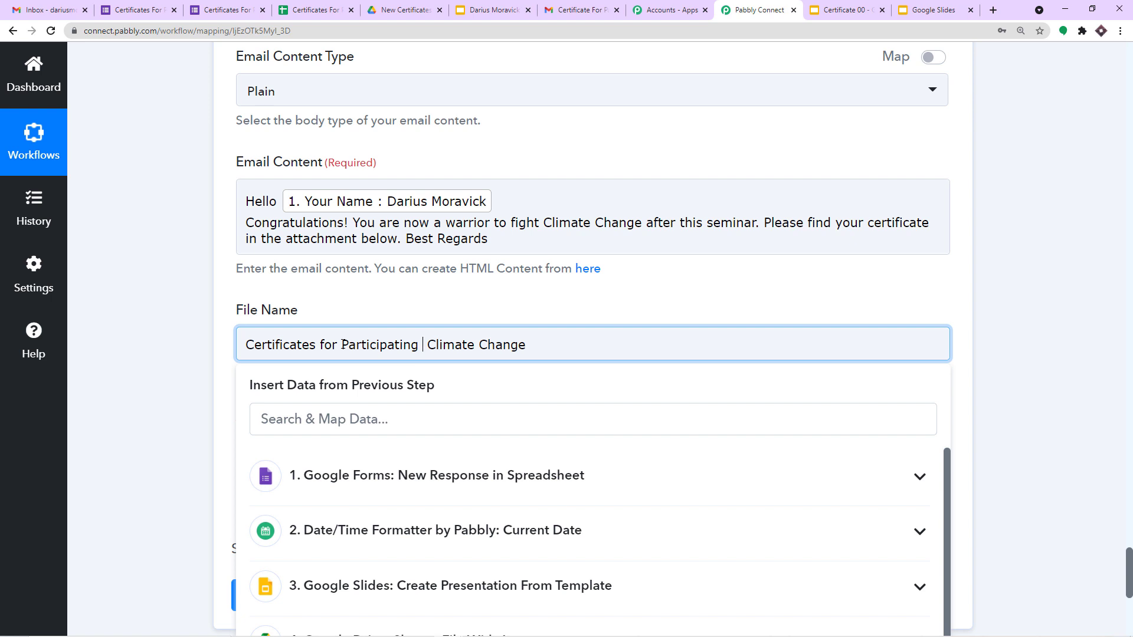
type(" in")
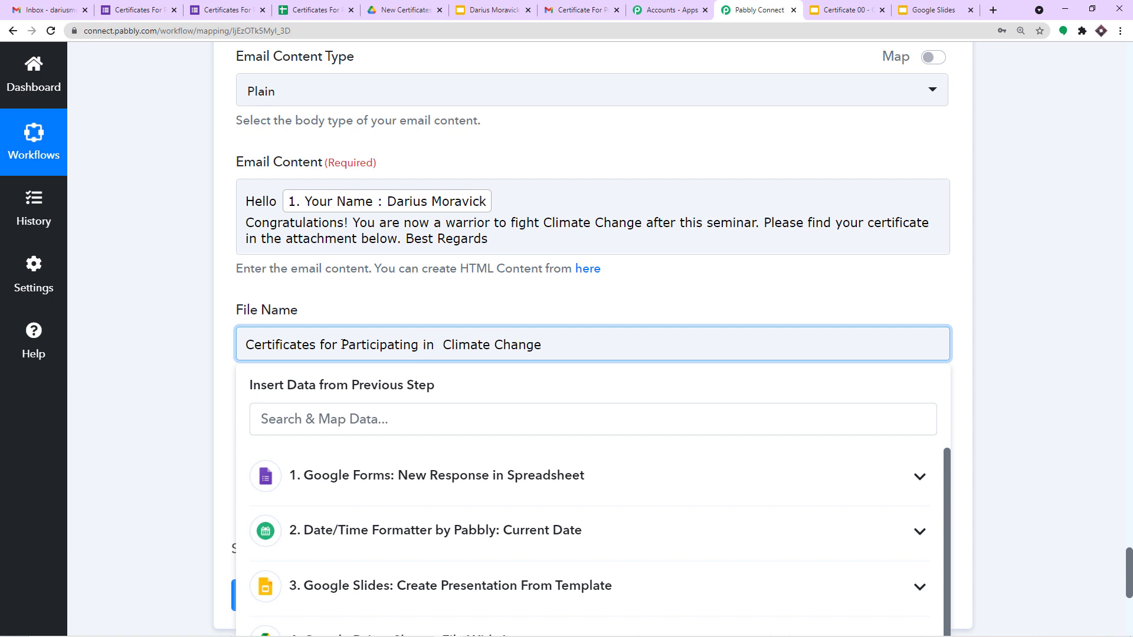
left_click_drag(539, 345, 404, 349)
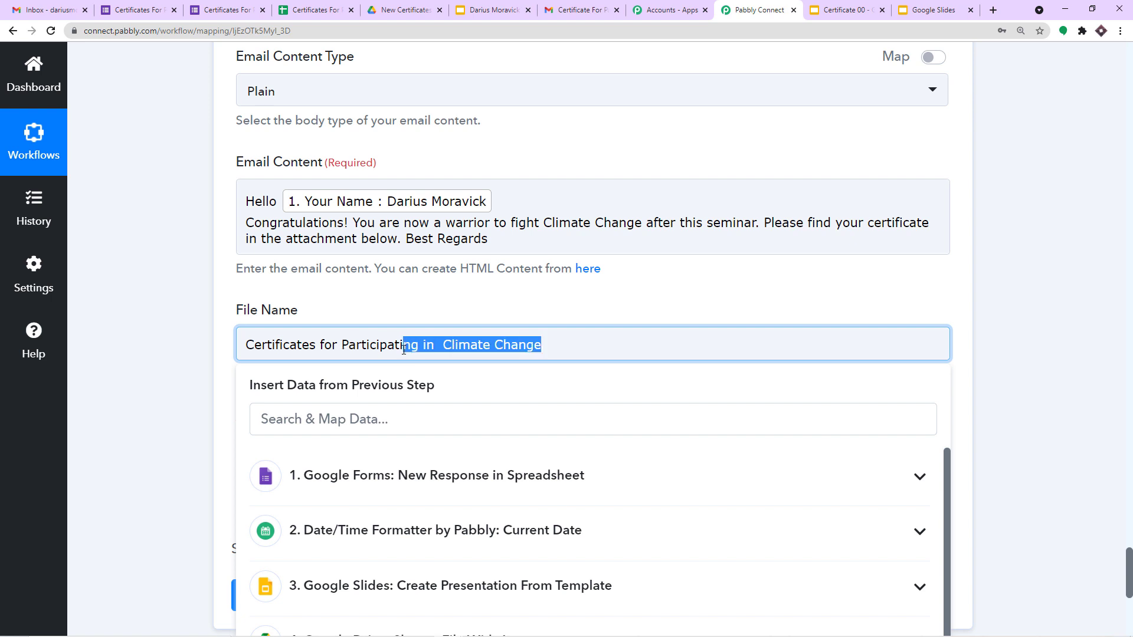
key("BackSpace")
type("on")
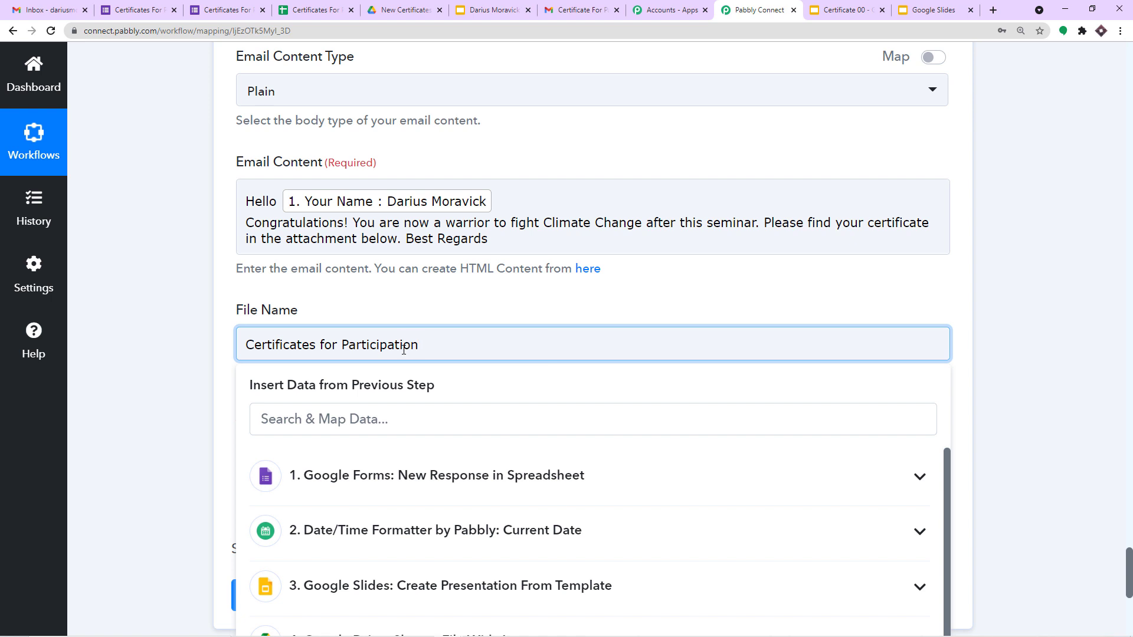
left_click(421, 295)
scroll(420, 299, "down", 1)
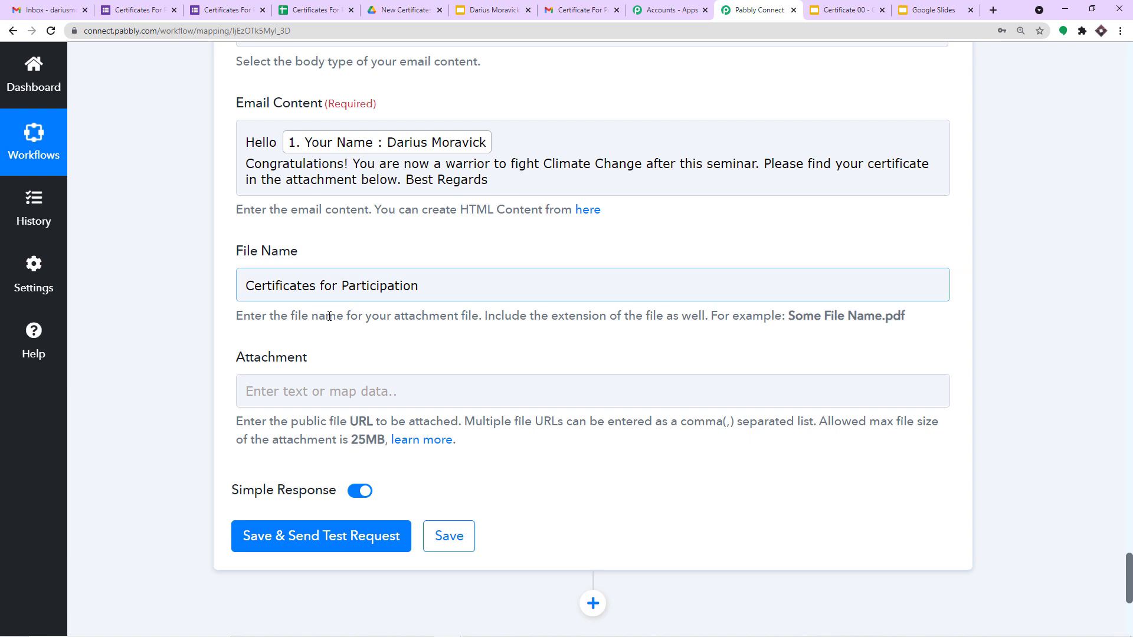
Step: Map the Attachment to the Google Drive share step's Res2 ExportLinks Application/pdf value
scroll(357, 384, "down", 1)
left_click(350, 328)
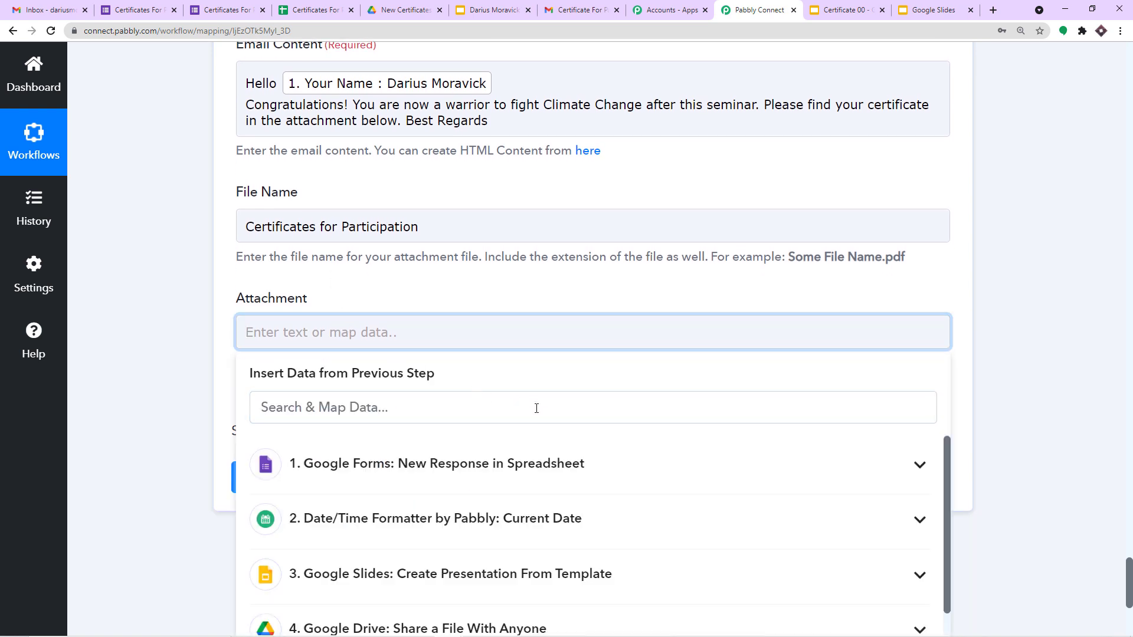
left_click(516, 404)
scroll(531, 410, "down", 3)
left_click(448, 454)
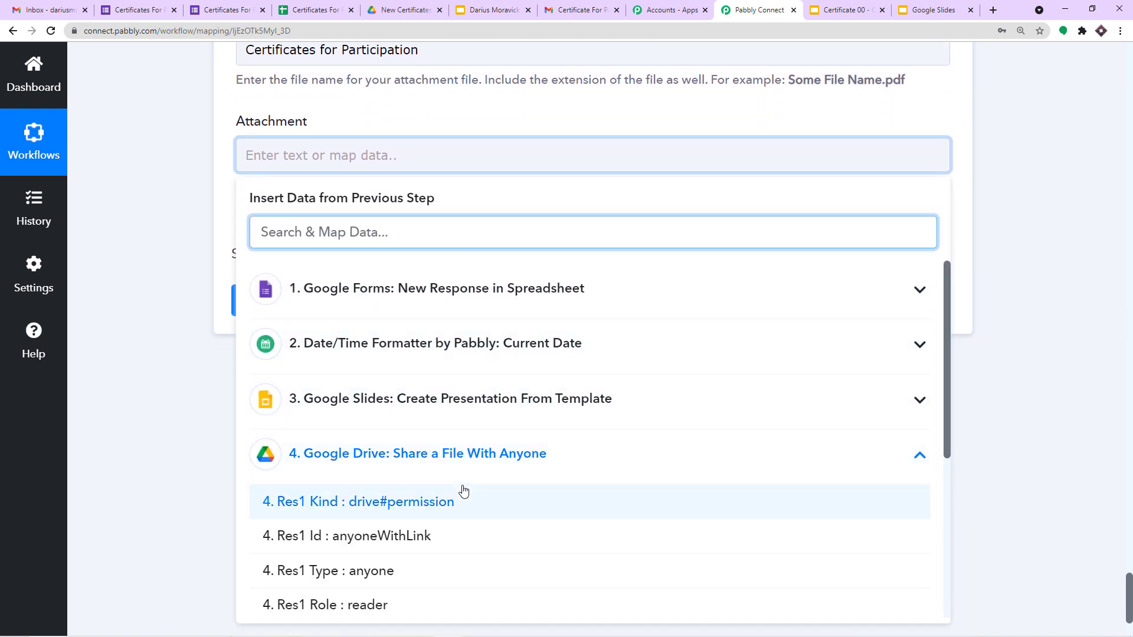
scroll(463, 491, "down", 5)
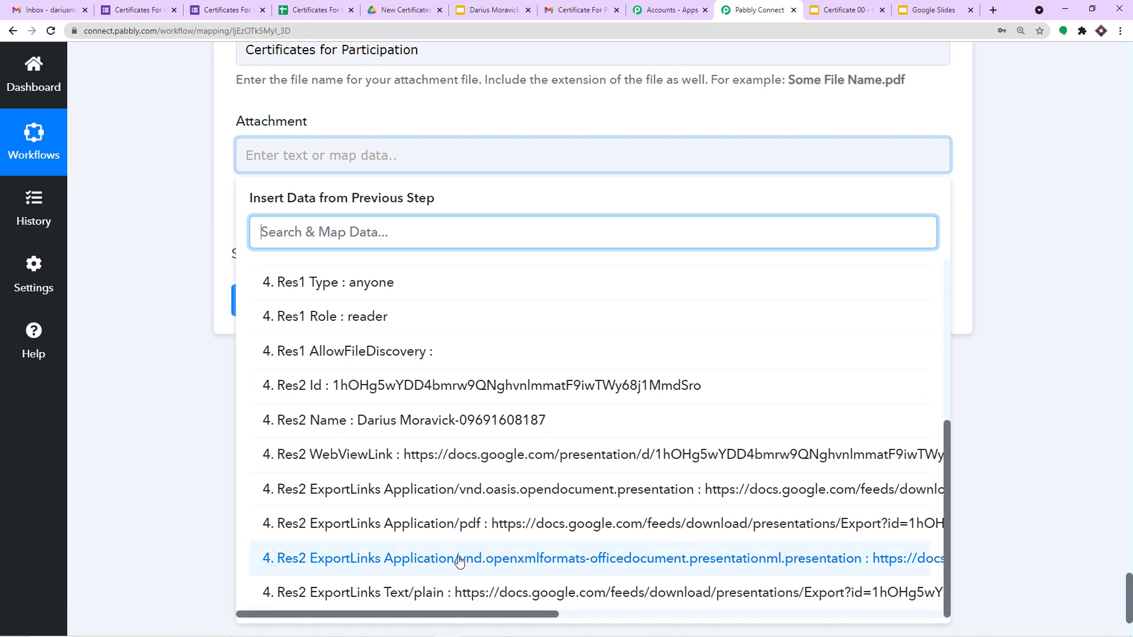
left_click(465, 525)
scroll(1021, 329, "up", 8)
scroll(1020, 329, "up", 20)
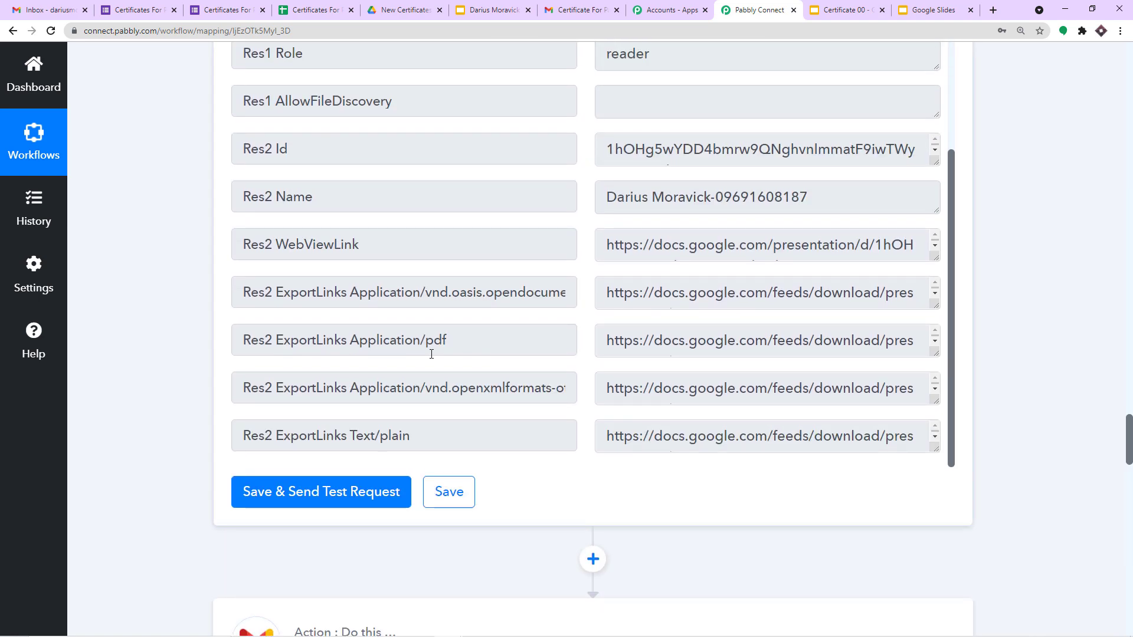
left_click_drag(460, 340, 183, 340)
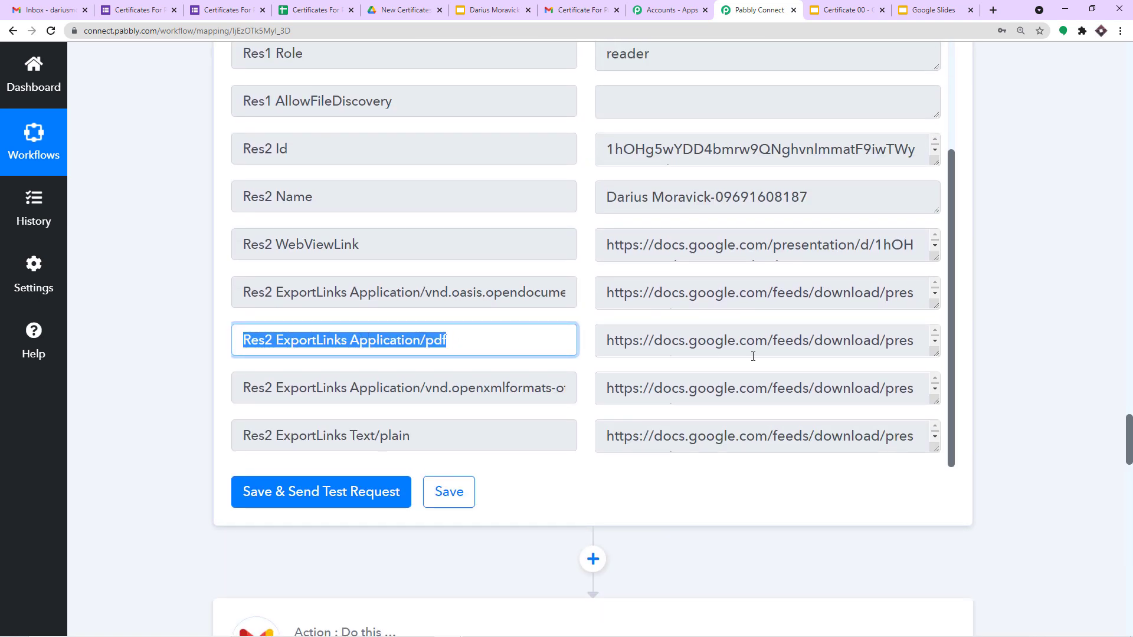
left_click_drag(619, 337, 953, 372)
scroll(1037, 420, "down", 15)
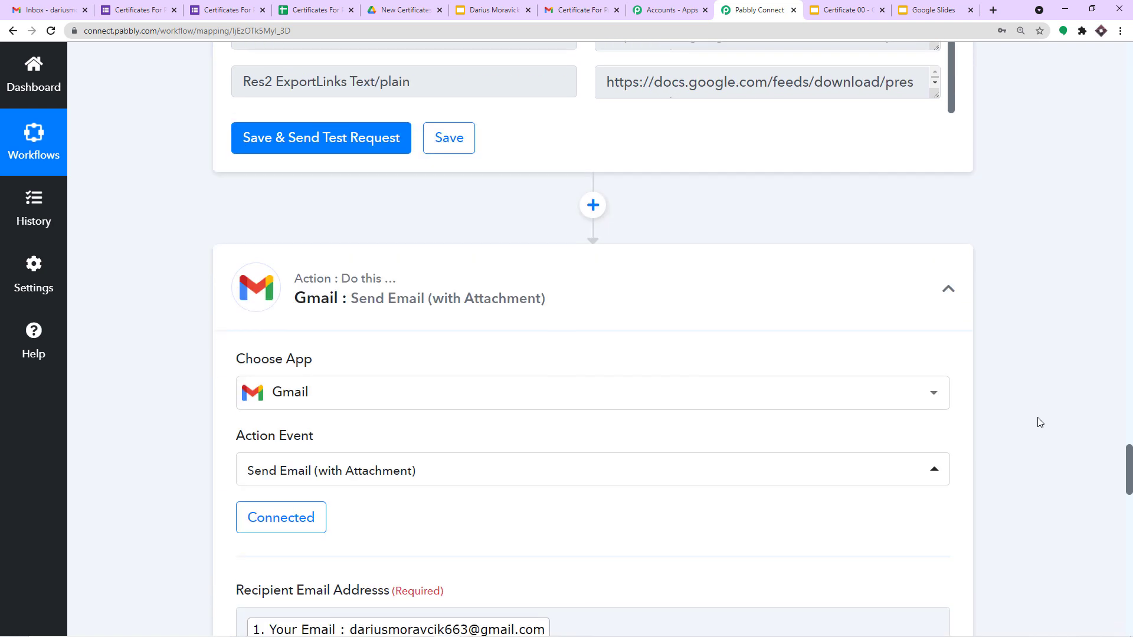
scroll(1039, 425, "down", 20)
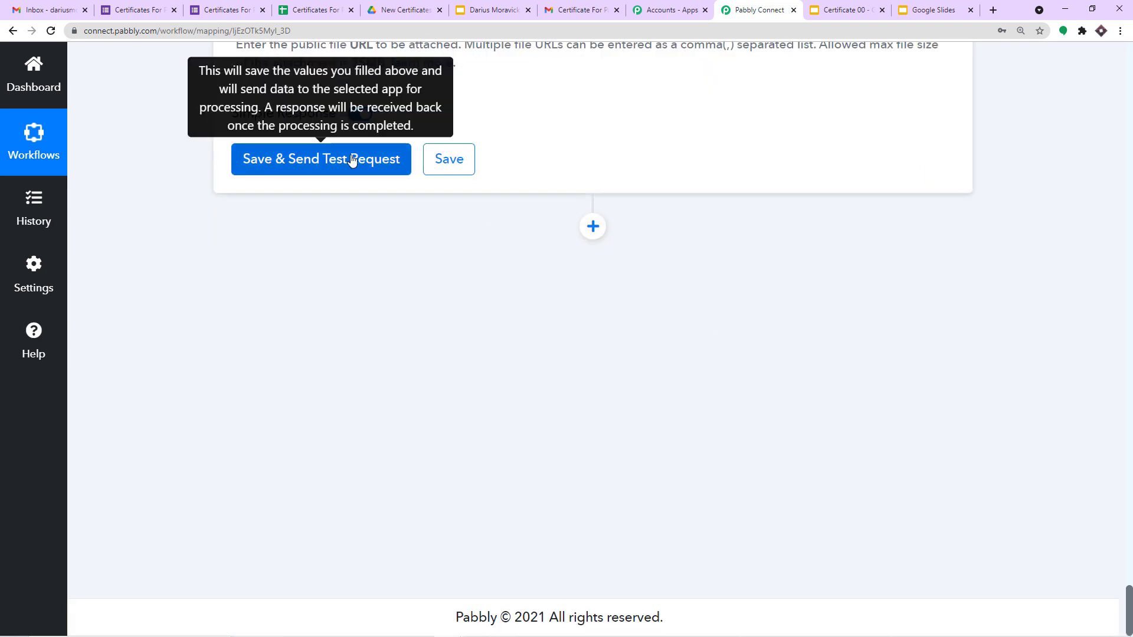
Step: Send a test request from the Gmail step, confirm status 'sent', and bring up the Gmail inbox
left_click(352, 160)
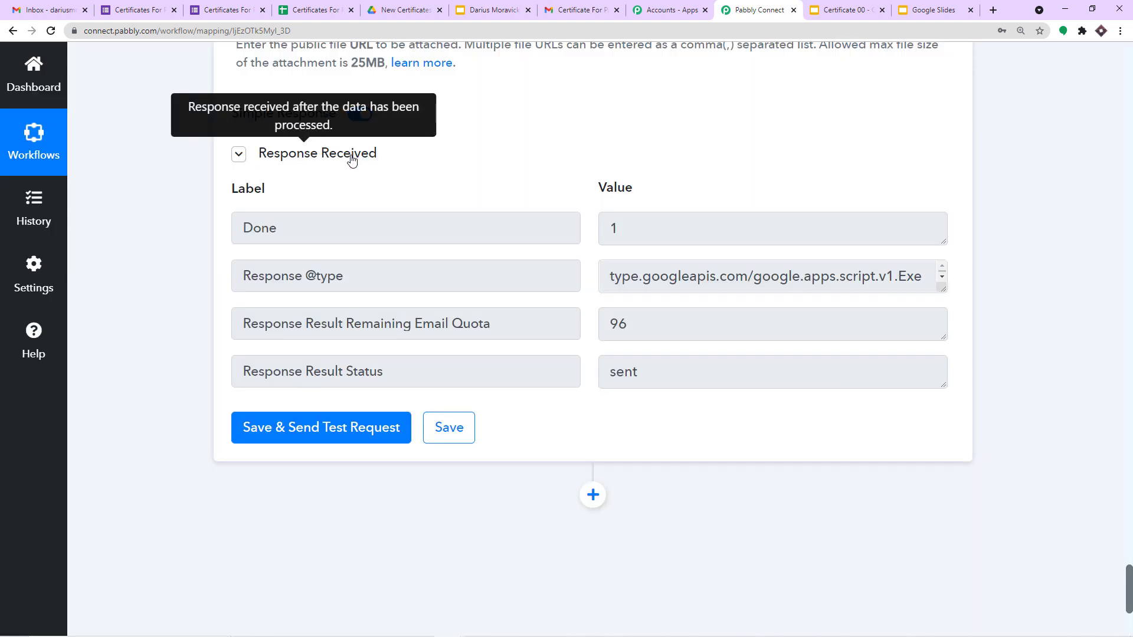
left_click(46, 6)
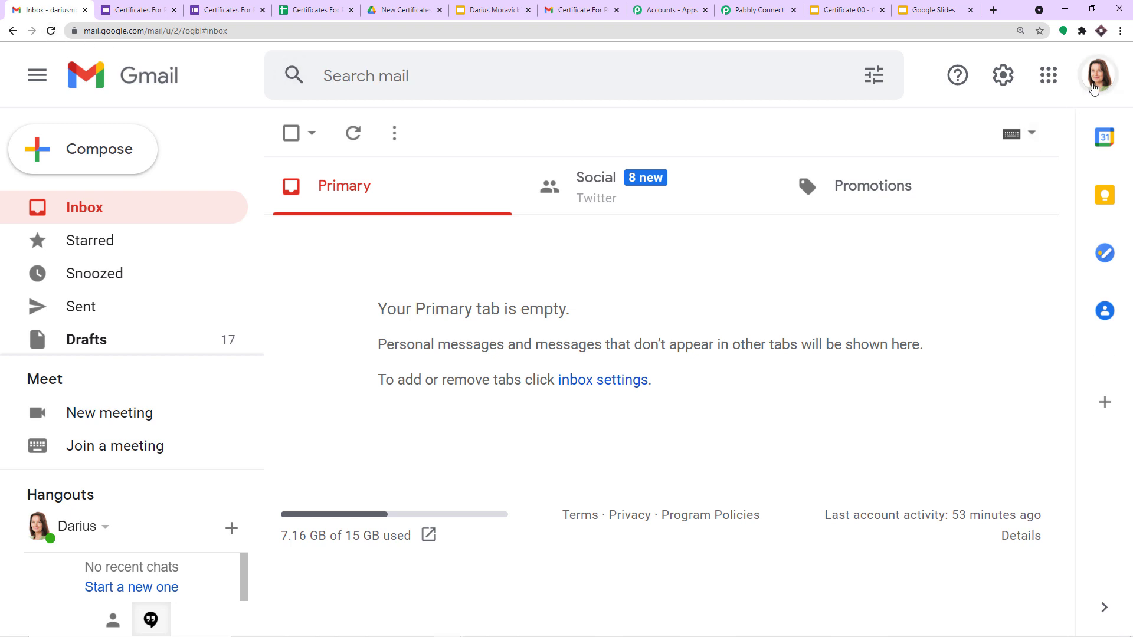
Step: Refresh Gmail, open the 'Certificates' email, and preview its attached PDF certificate
left_click(1098, 75)
left_click(51, 31)
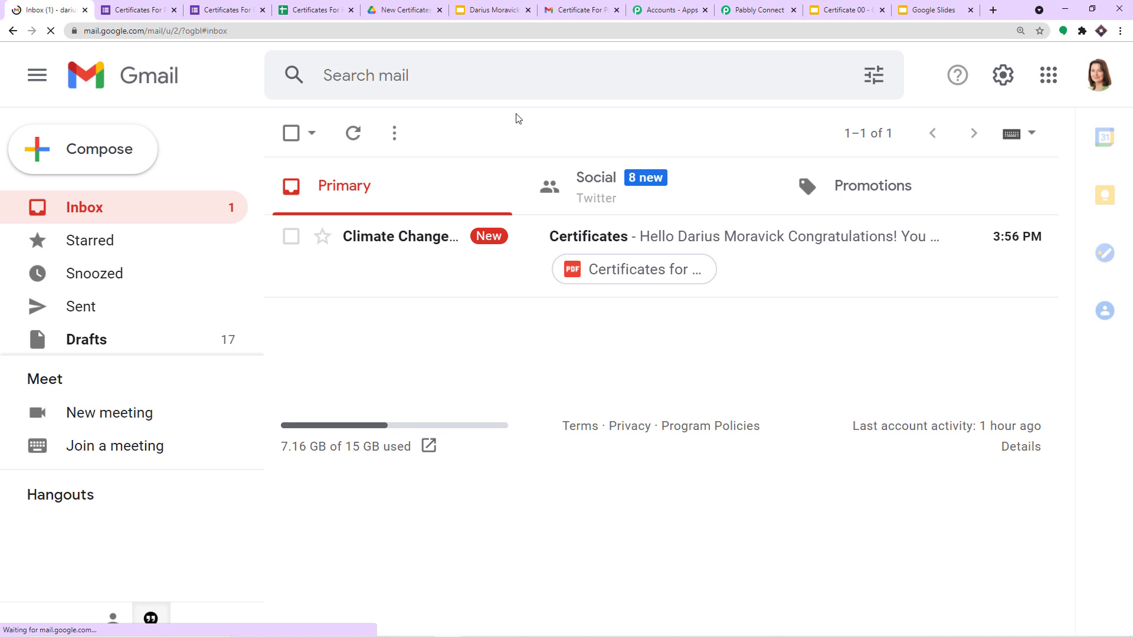
left_click(588, 240)
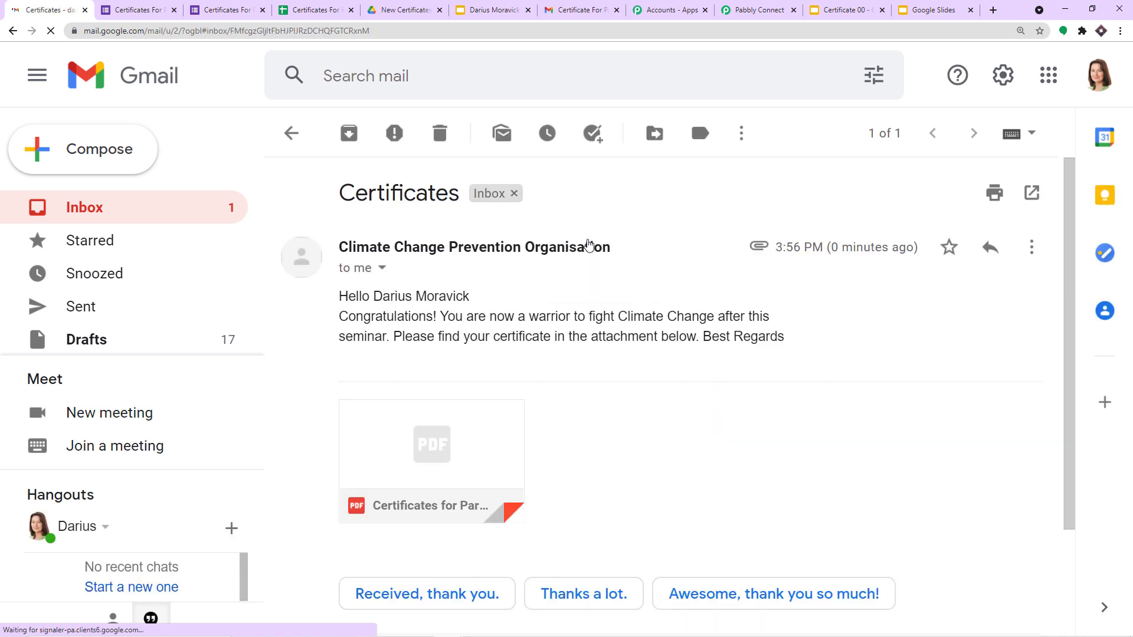
scroll(588, 254, "down", 1)
scroll(588, 254, "down", 2)
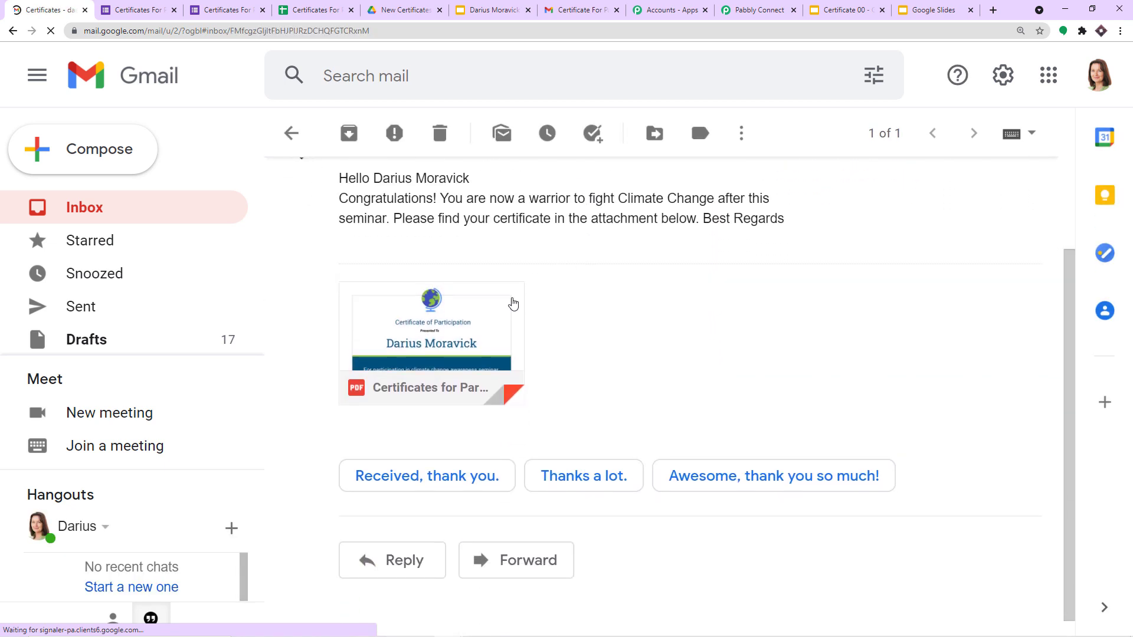
left_click(437, 323)
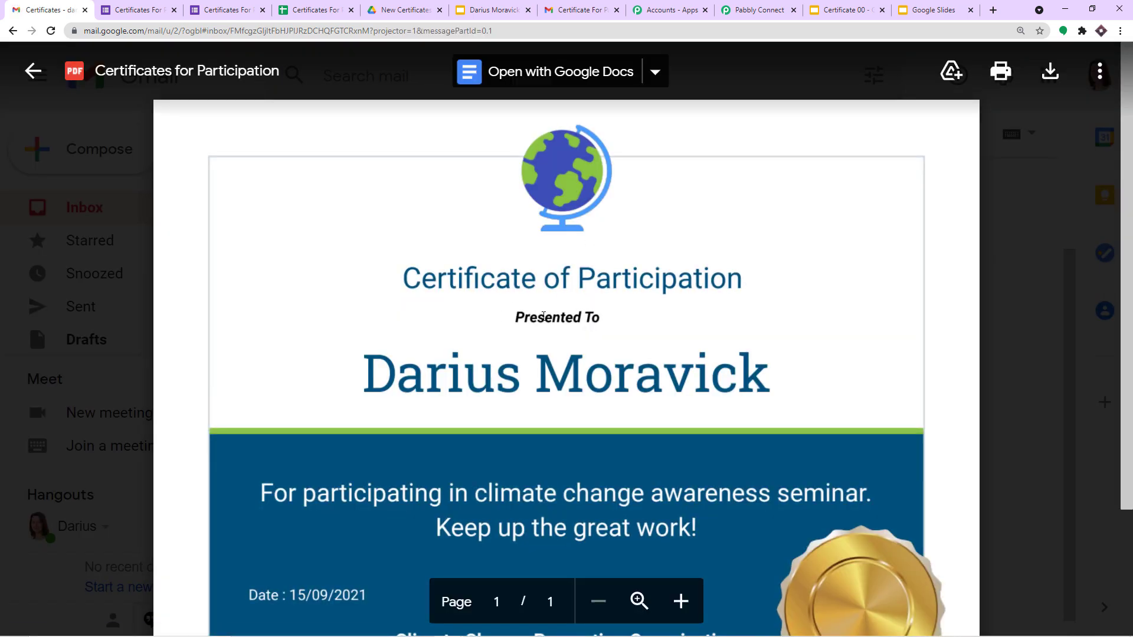
scroll(379, 401, "down", 2)
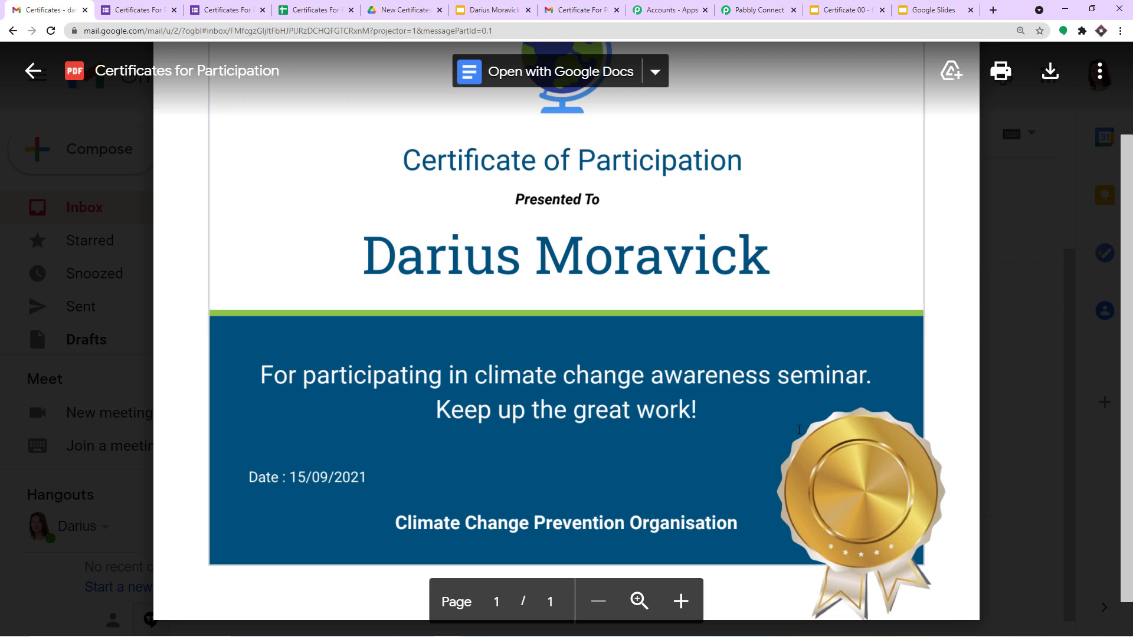
scroll(716, 319, "up", 2)
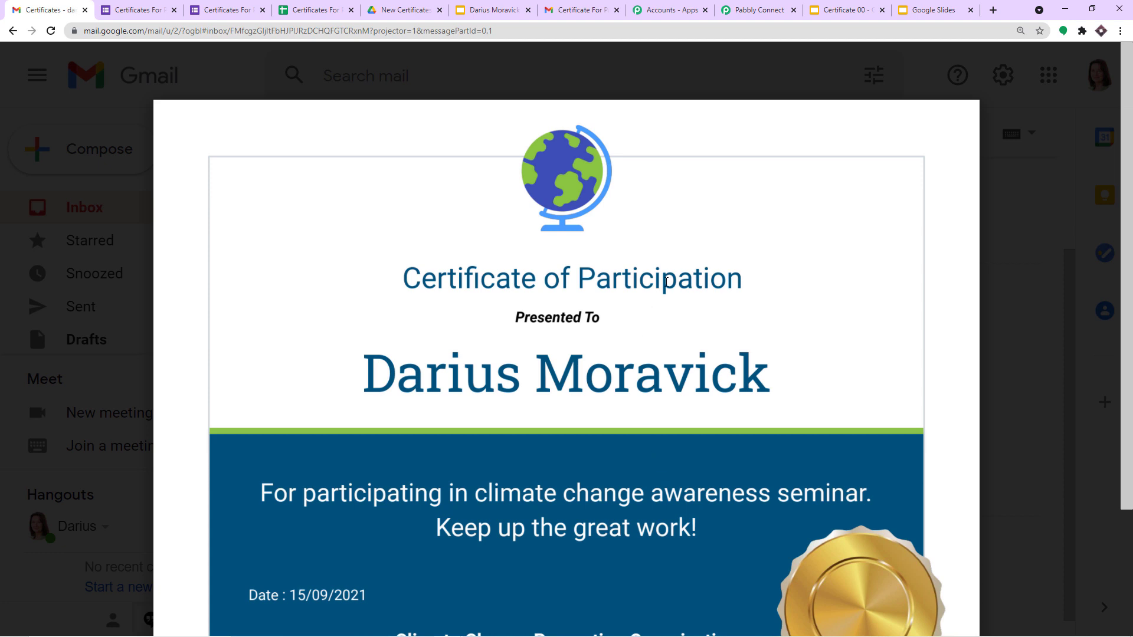
Step: Return to the top of the Pabbly Connect workflow and collapse the Google Forms trigger step
left_click(768, 14)
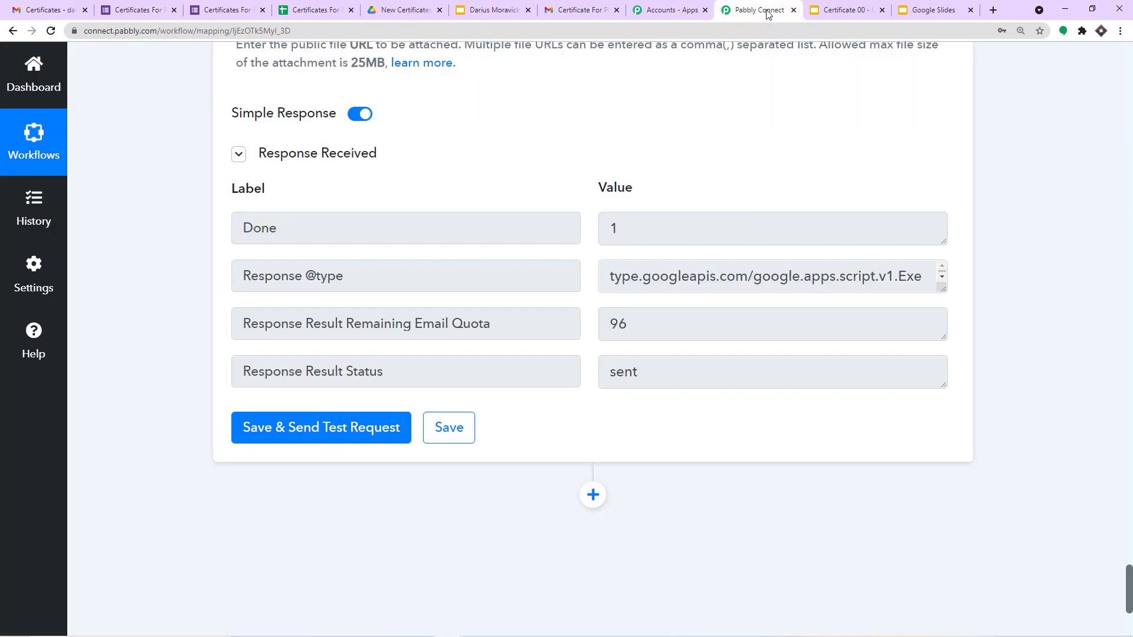
scroll(1003, 340, "up", 20)
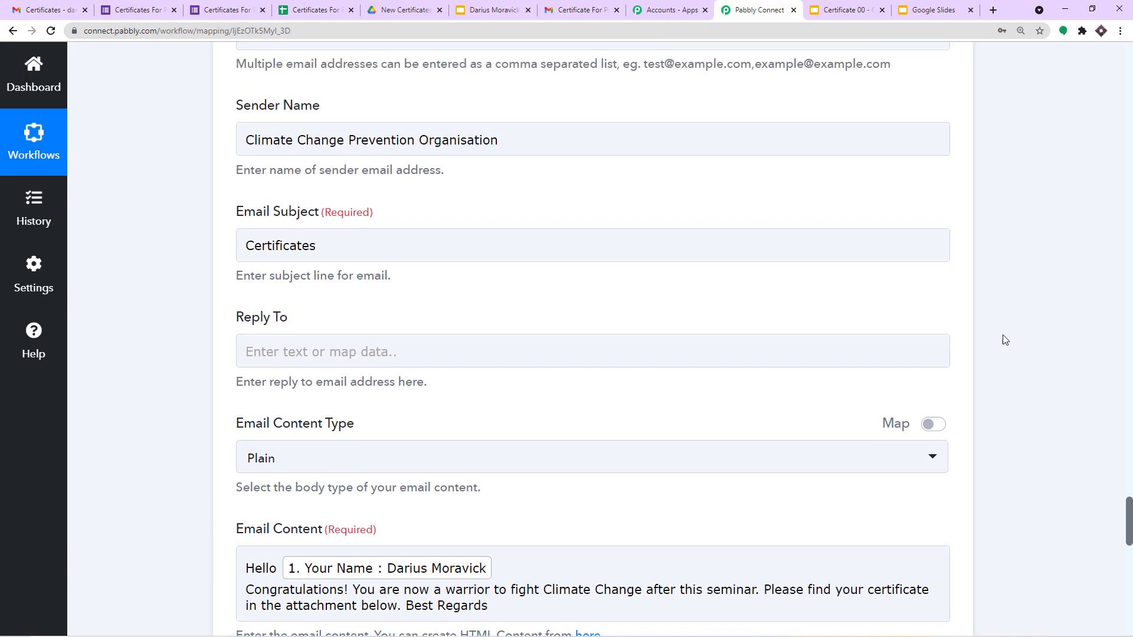
scroll(1003, 339, "up", 10)
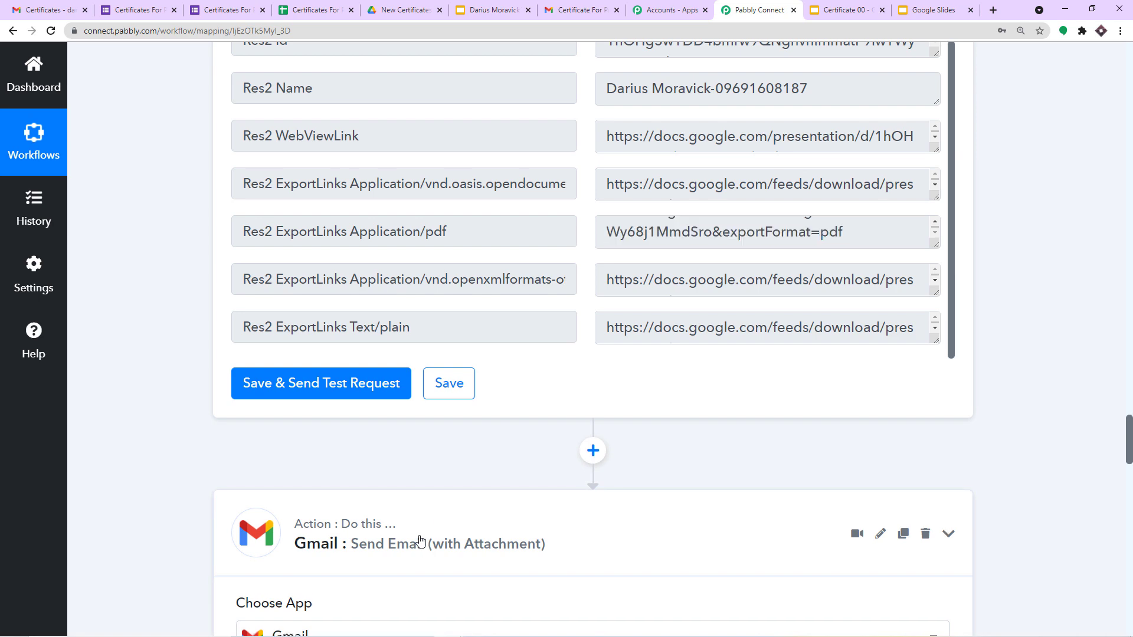
scroll(511, 459, "up", 15)
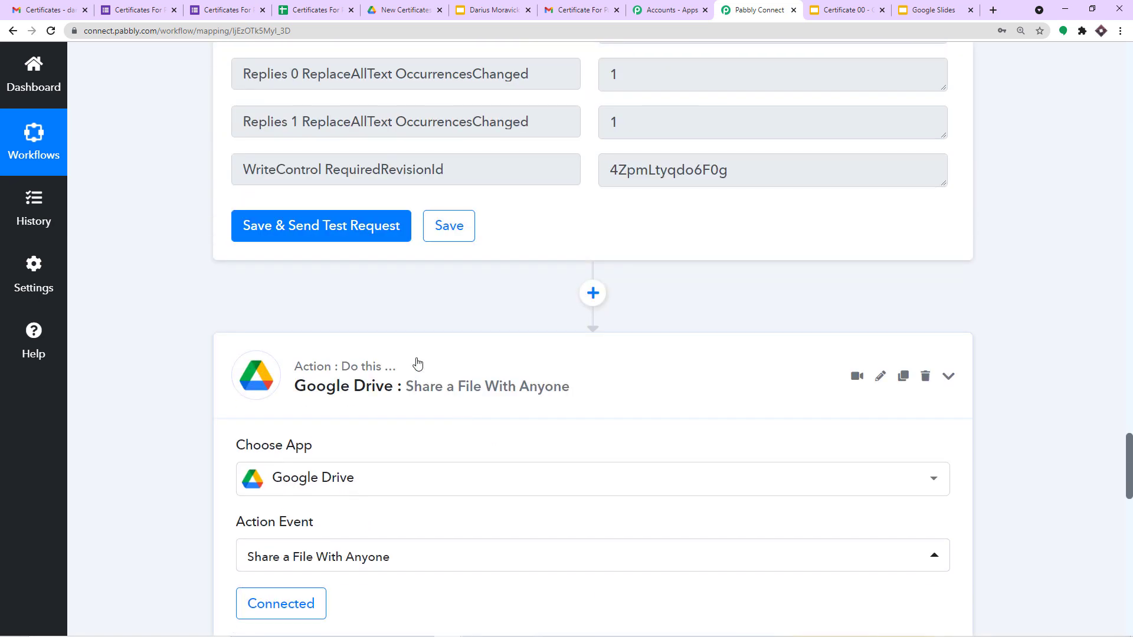
scroll(417, 362, "up", 15)
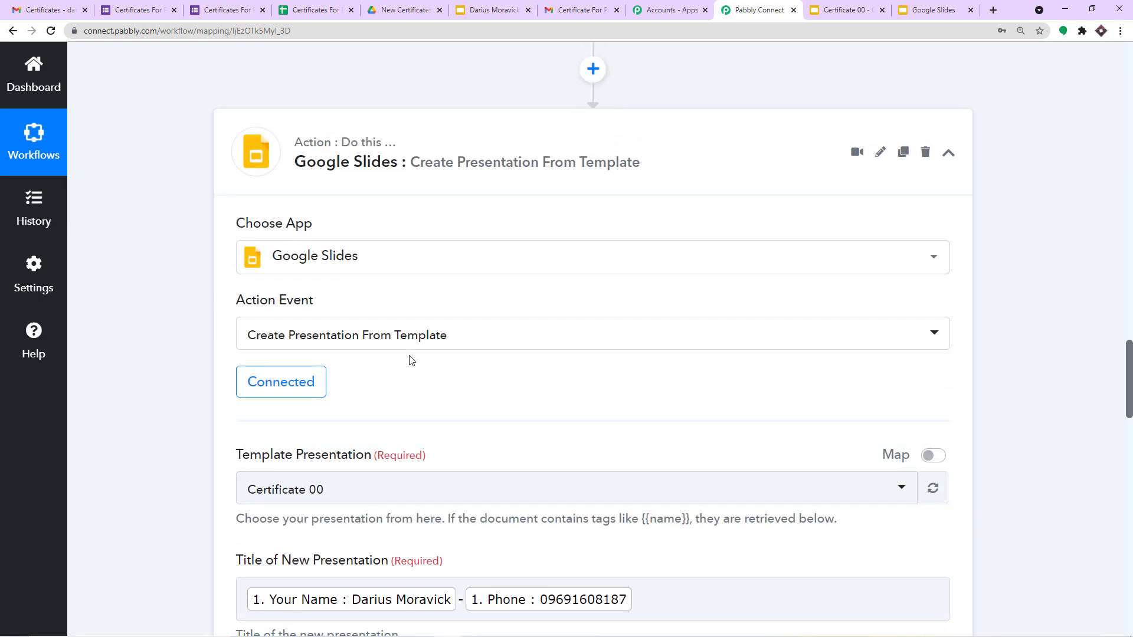
scroll(401, 298, "up", 15)
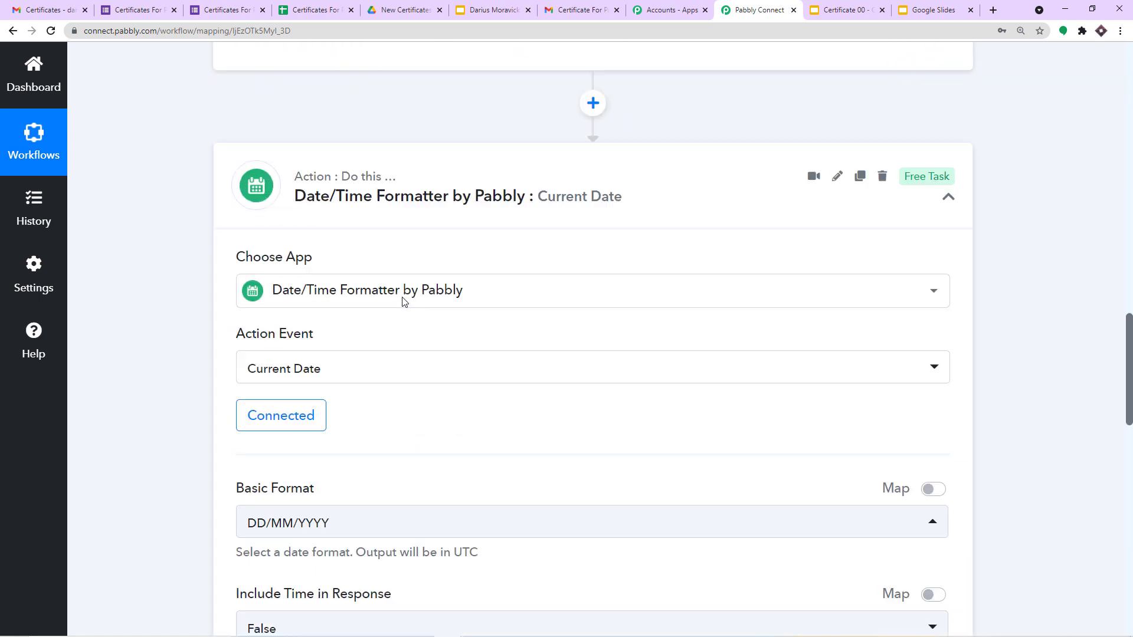
scroll(401, 288, "up", 15)
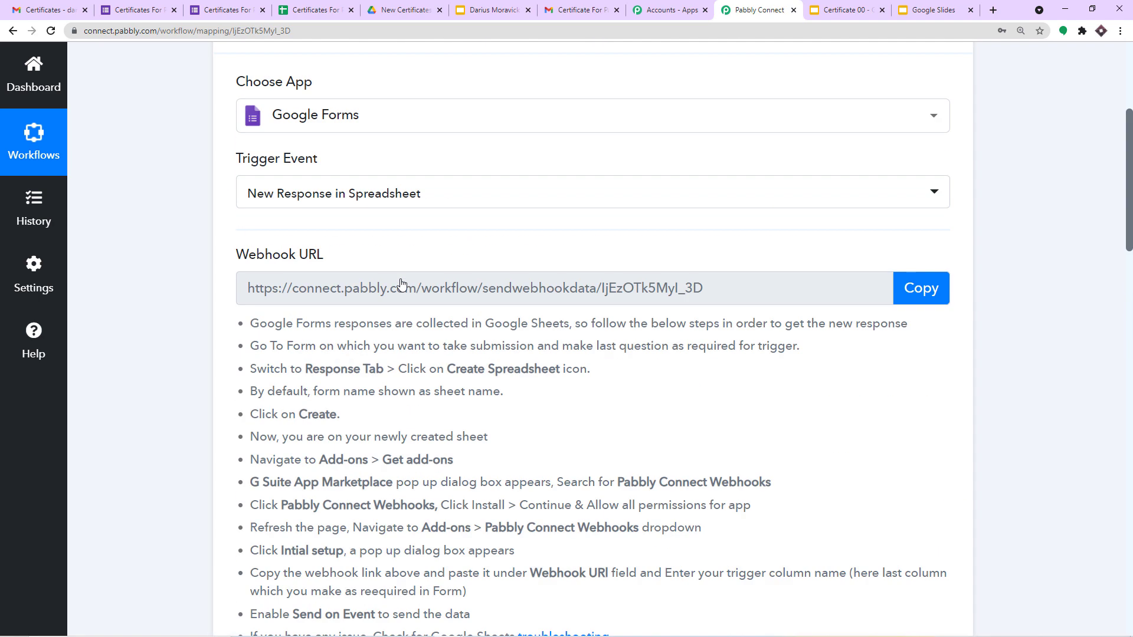
left_click(392, 283)
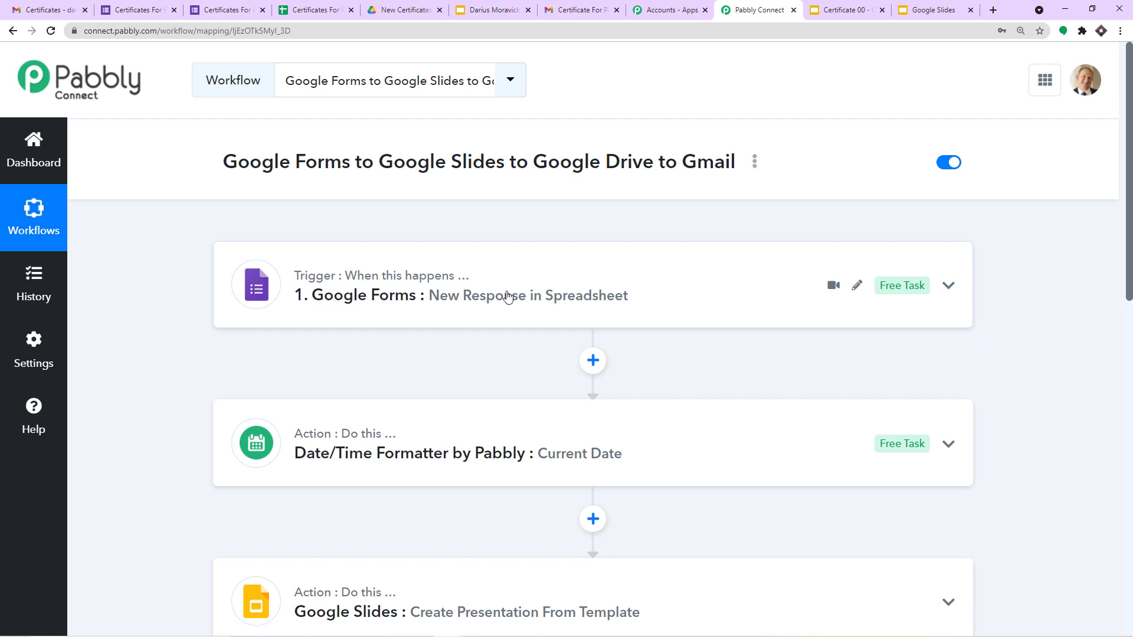
Step: Scroll through the workflow's Google Slides, Google Drive and Gmail steps
scroll(743, 290, "down", 2)
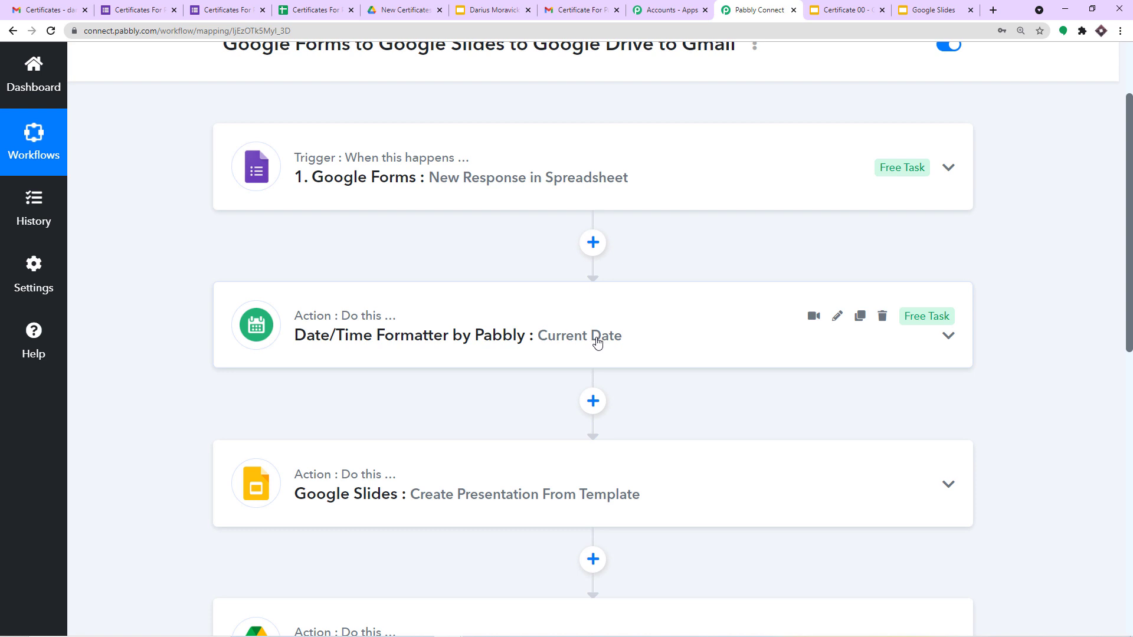
scroll(597, 342, "down", 3)
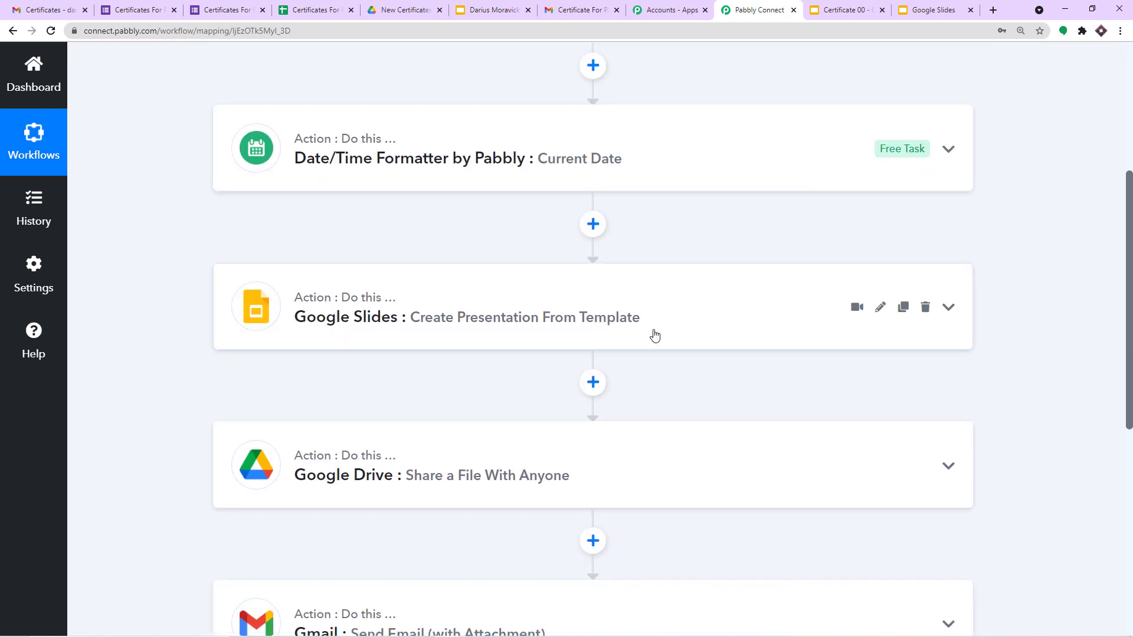
scroll(655, 333, "down", 2)
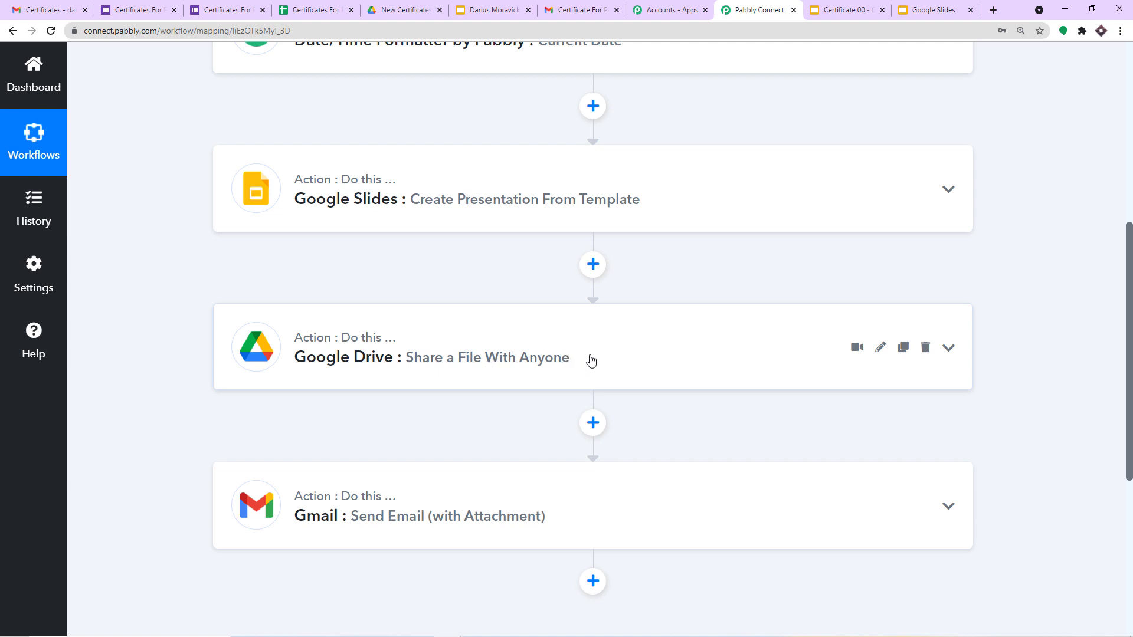
scroll(593, 360, "down", 2)
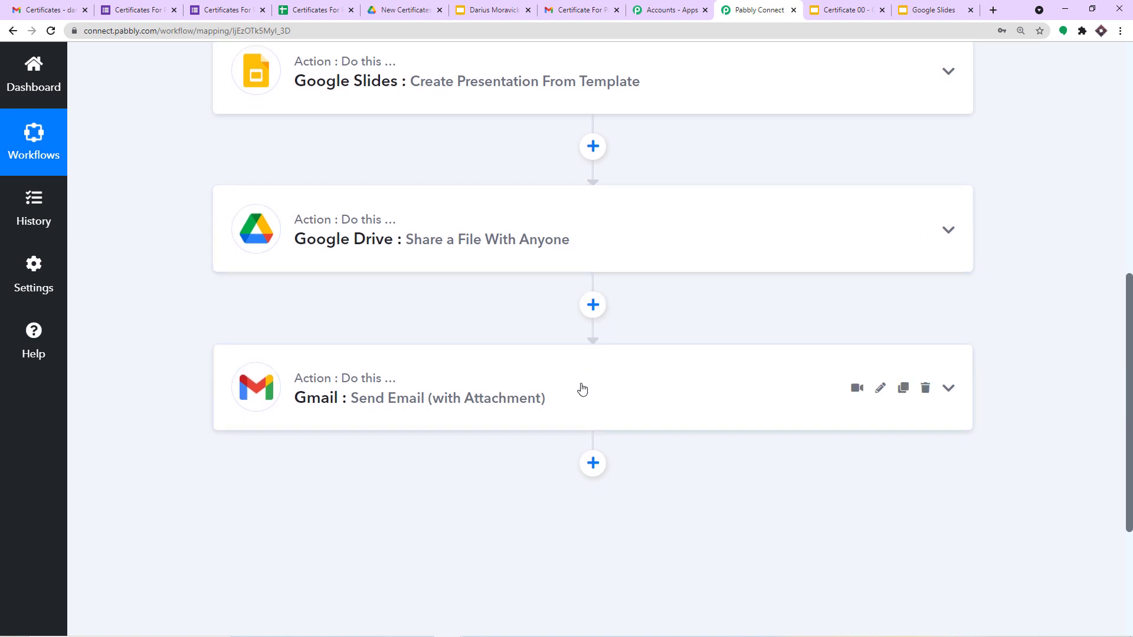
scroll(581, 389, "up", 8)
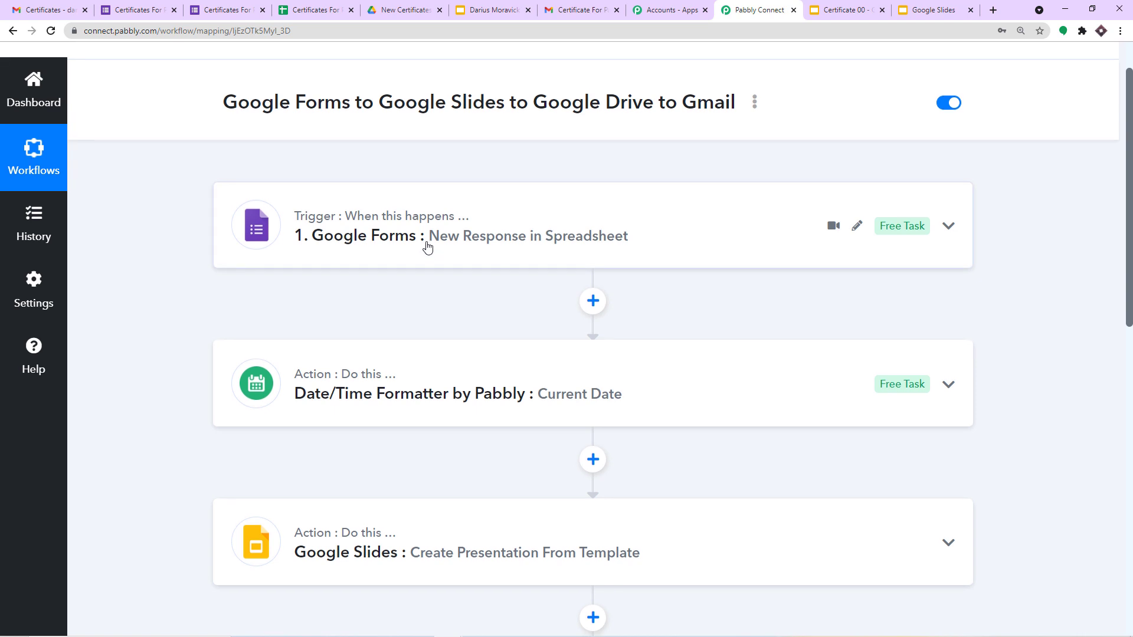
scroll(428, 247, "down", 8)
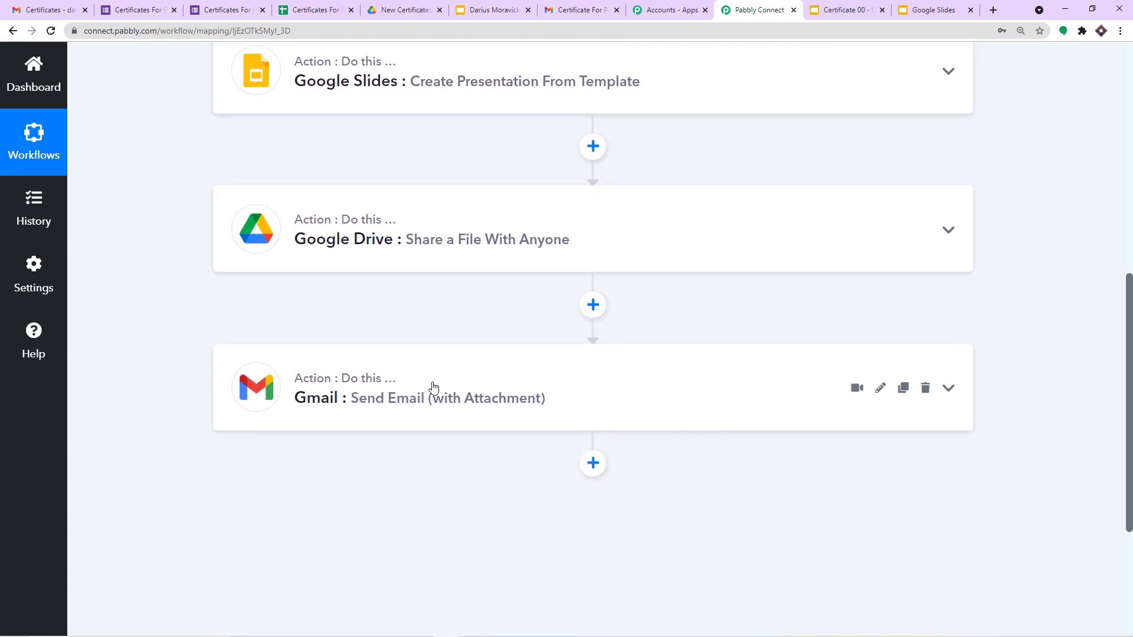